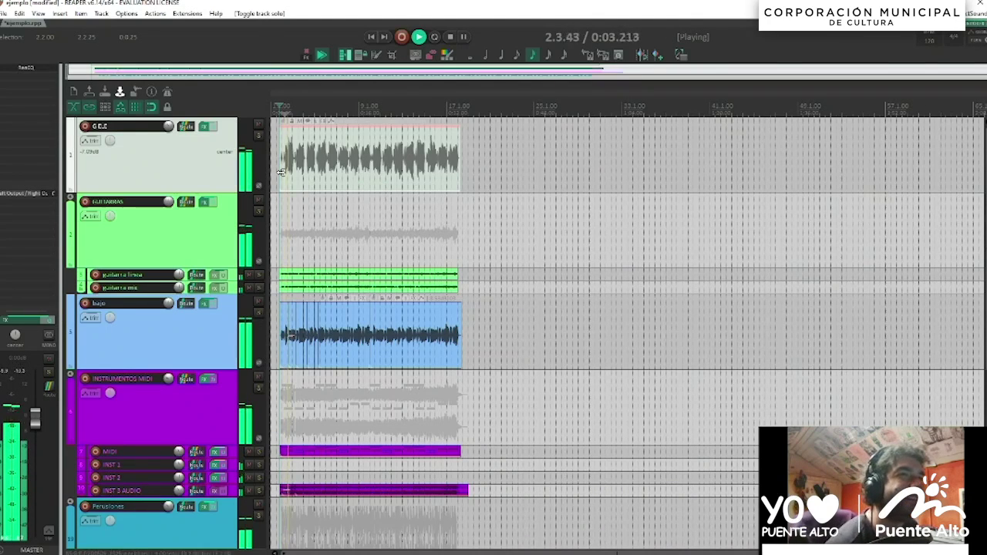
# Step: Stop playback, open the effects chain of the G ELE track and show its Flange Baby effect
pyautogui.moveTo(203, 131)
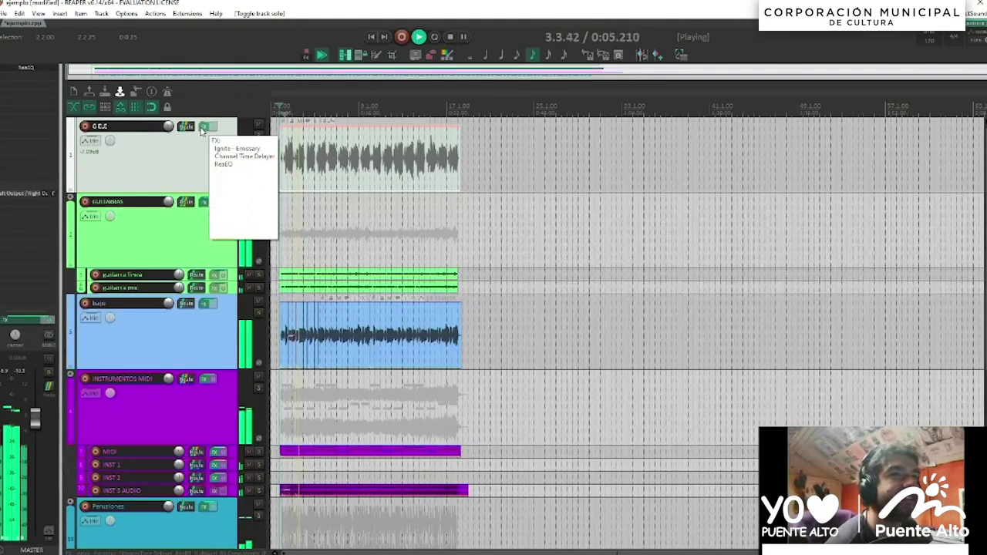
pyautogui.press('space')
pyautogui.click(204, 127)
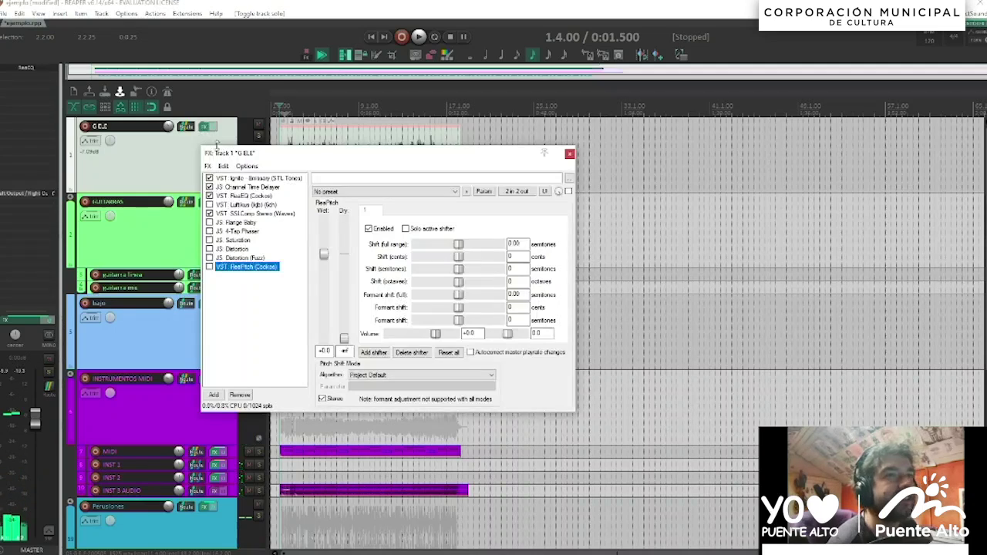
pyautogui.click(243, 223)
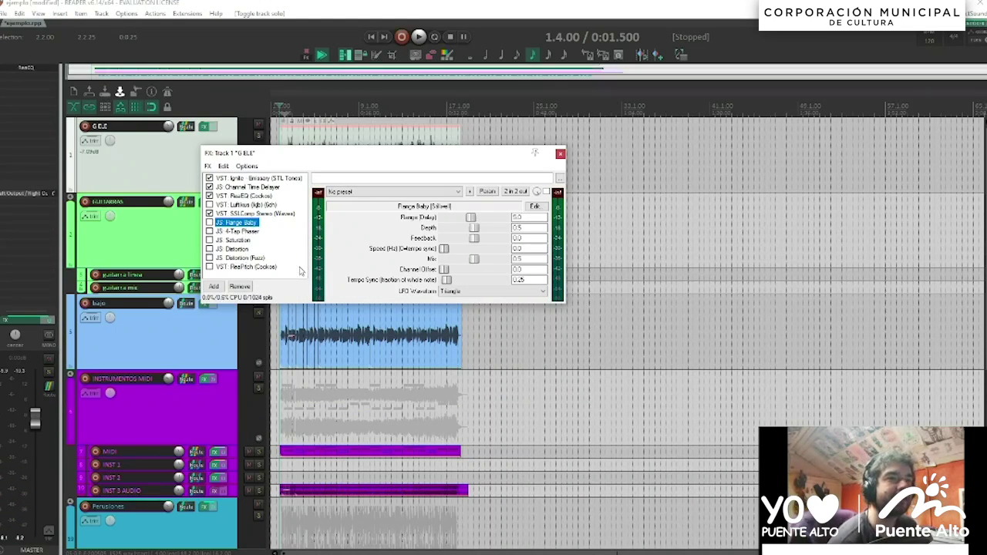
pyautogui.moveTo(300, 270); pyautogui.dragTo(238, 229)
pyautogui.click(279, 234)
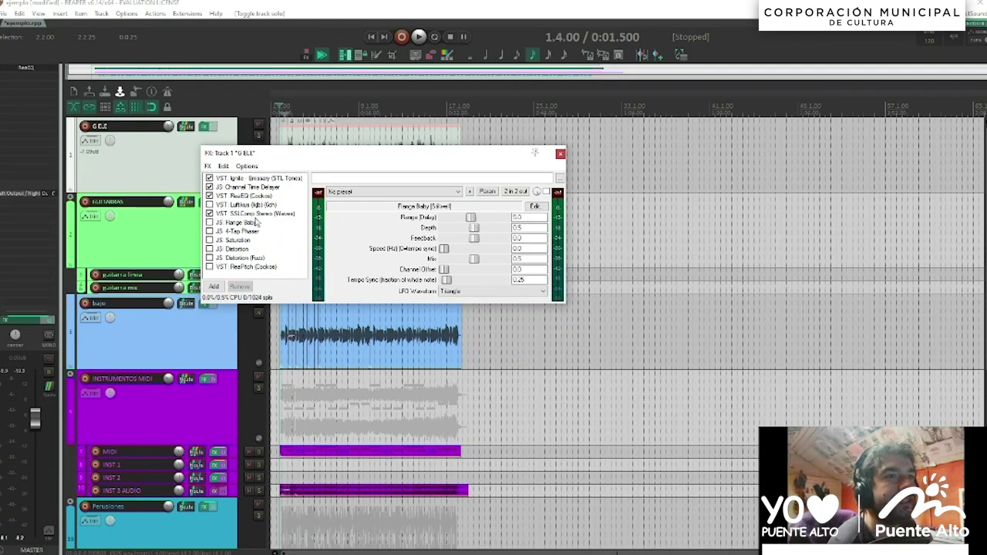
# Step: Solo the G ELE track and enable its Flange Baby effect while playing the track
pyautogui.click(257, 136)
pyautogui.press('space')
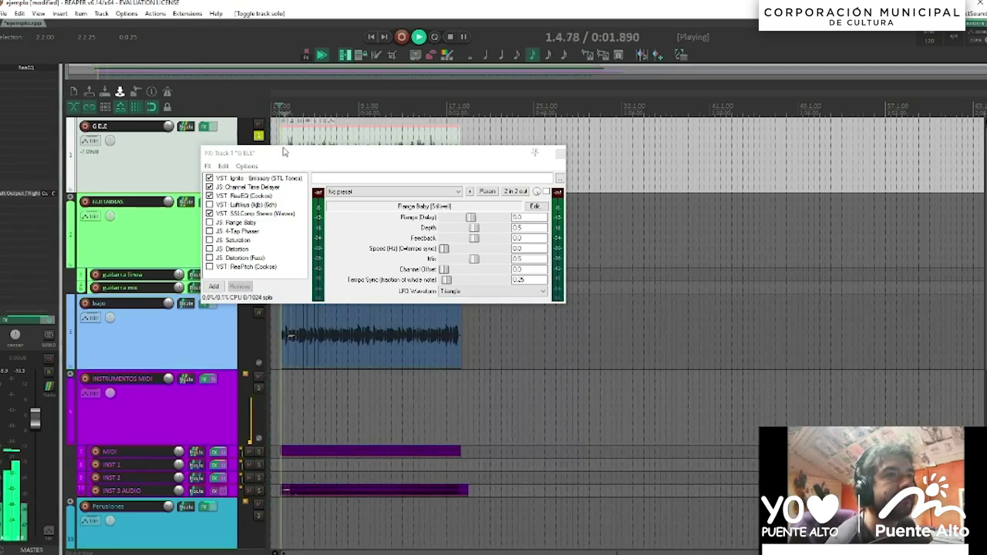
pyautogui.moveTo(283, 152); pyautogui.dragTo(312, 225)
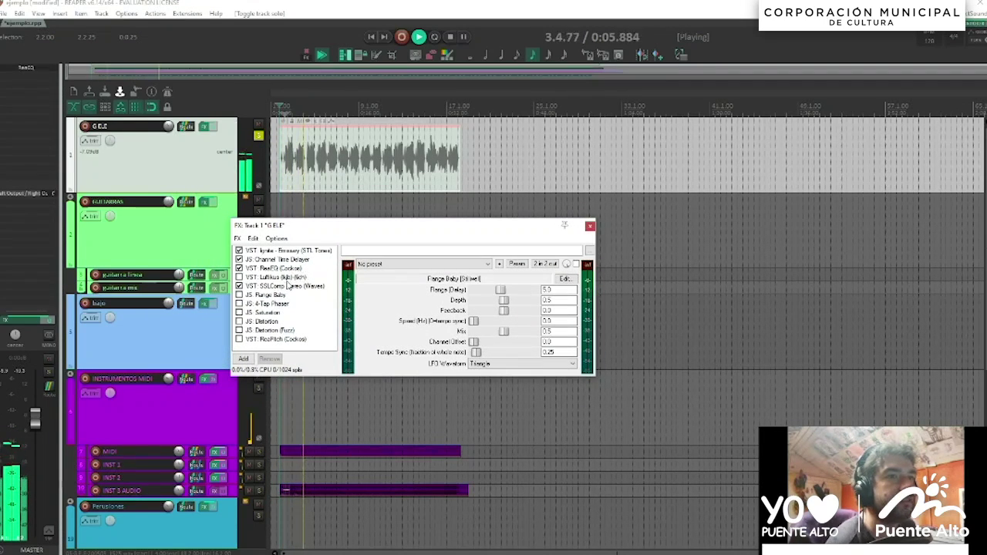
pyautogui.press('space')
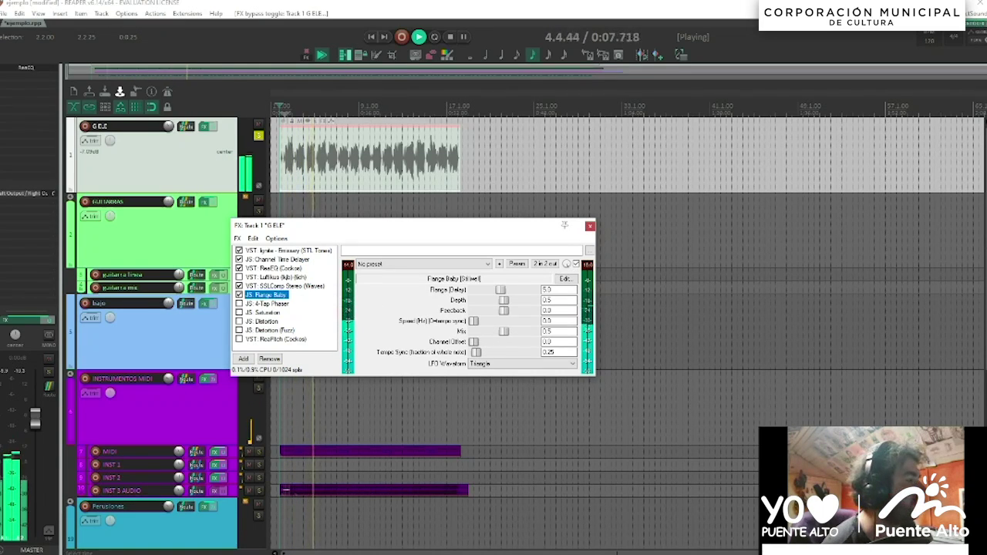
pyautogui.click(646, 325)
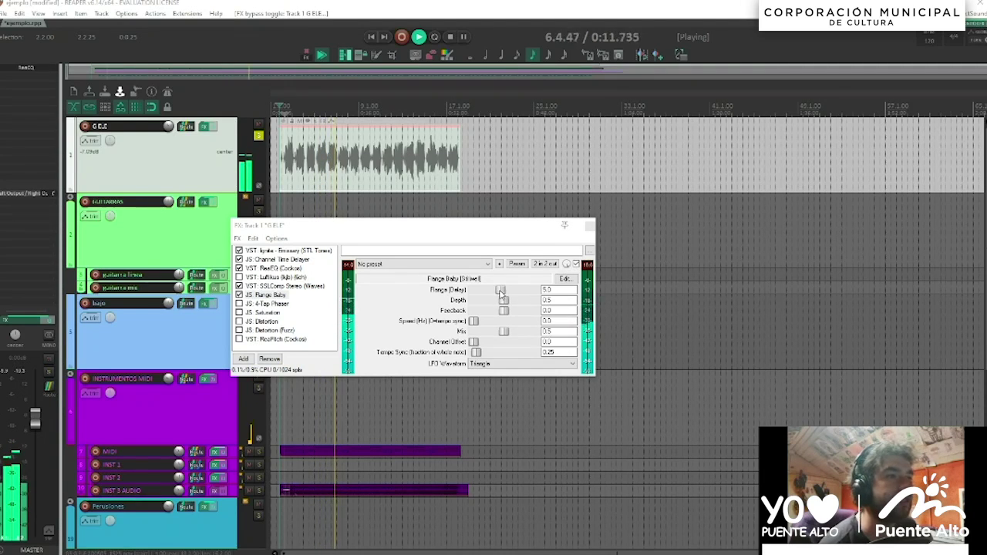
pyautogui.press('space')
pyautogui.hotkey('ctrl', 'alt', 'z')
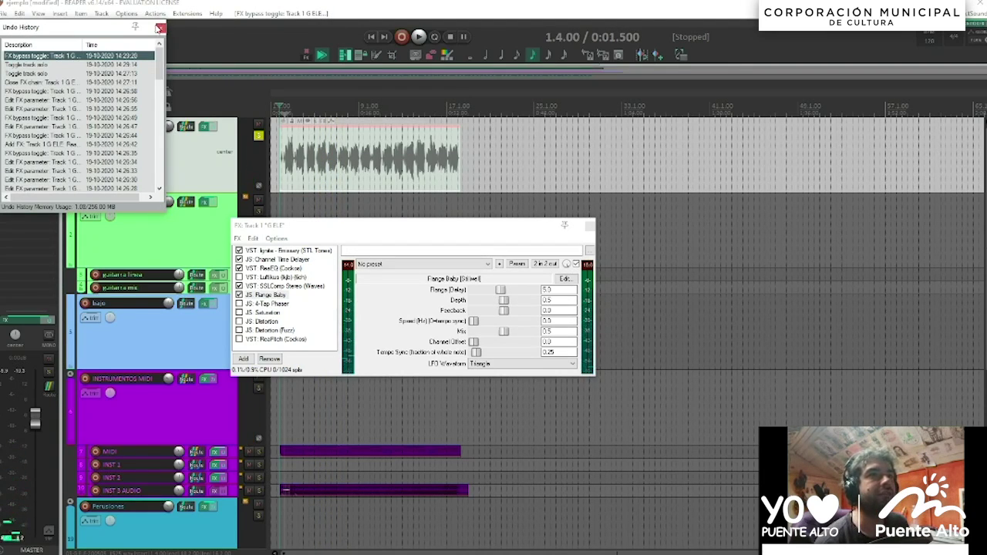
pyautogui.click(159, 29)
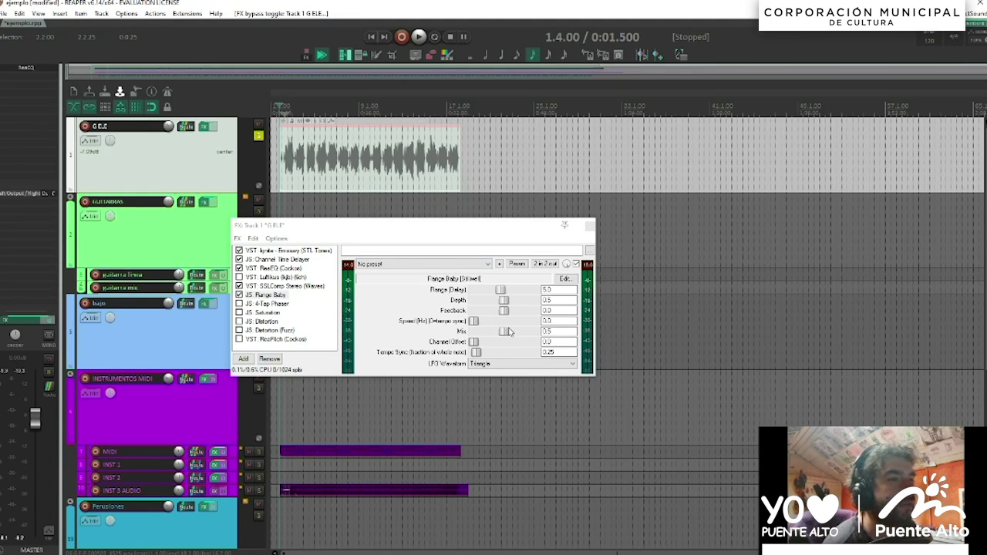
# Step: Audition Flange Baby with Flange (Delay) lowered to about 1.53, and reset the parameter
pyautogui.click(504, 292)
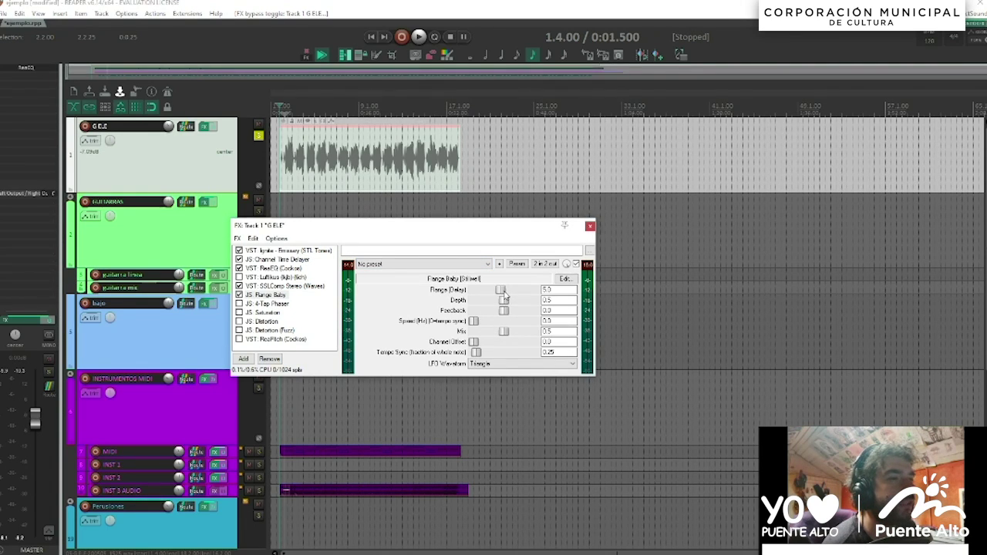
pyautogui.press('space')
pyautogui.moveTo(511, 294); pyautogui.dragTo(479, 294)
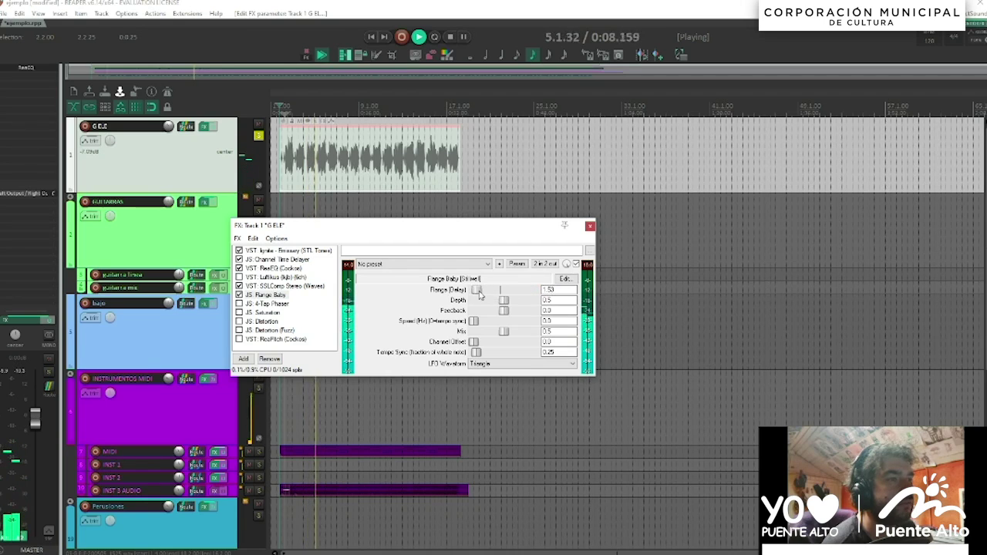
pyautogui.press('space')
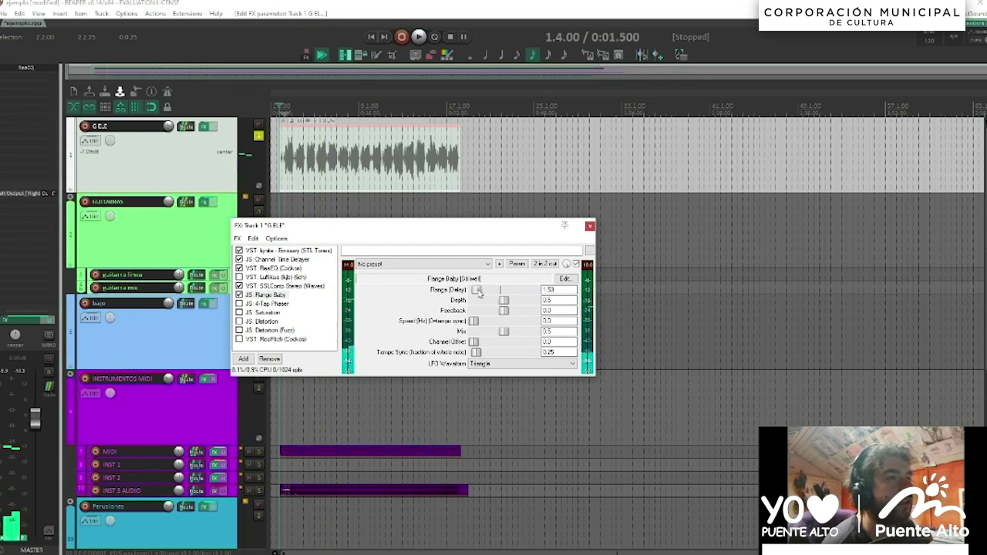
pyautogui.doubleClick(478, 293)
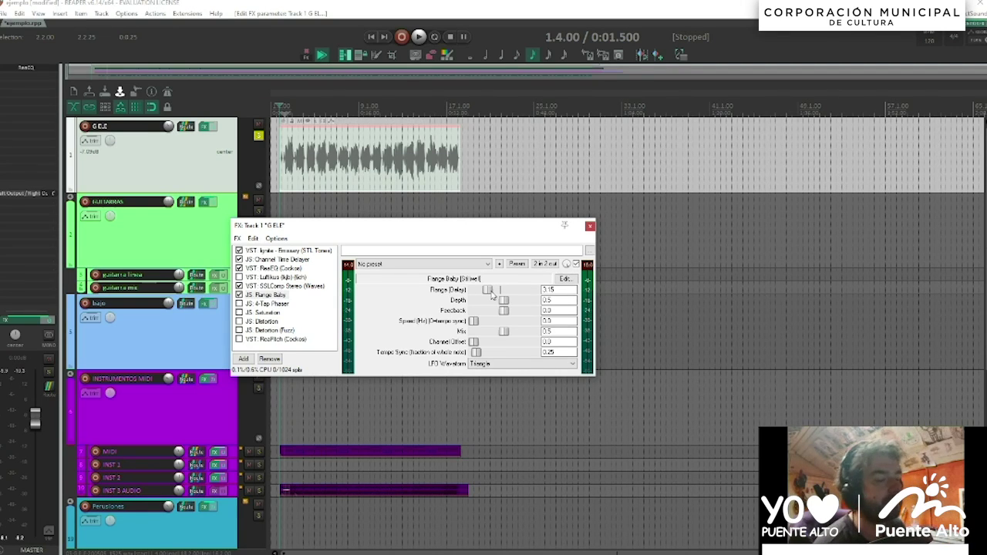
# Step: Audition the Flange (Delay) extremes of 1.0 and 10.0, and reset it to 5.0
pyautogui.moveTo(490, 292); pyautogui.dragTo(481, 292)
pyautogui.doubleClick(481, 293)
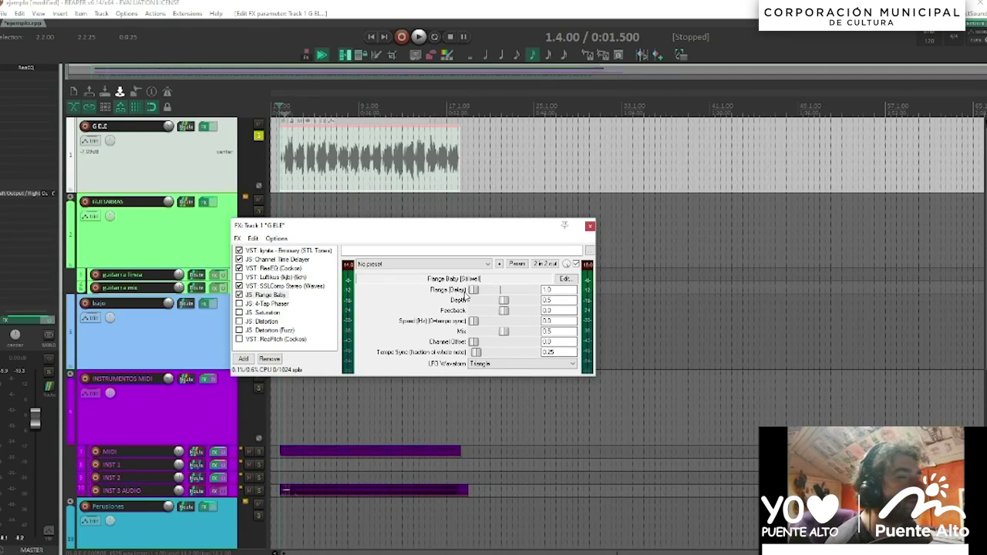
pyautogui.press('space')
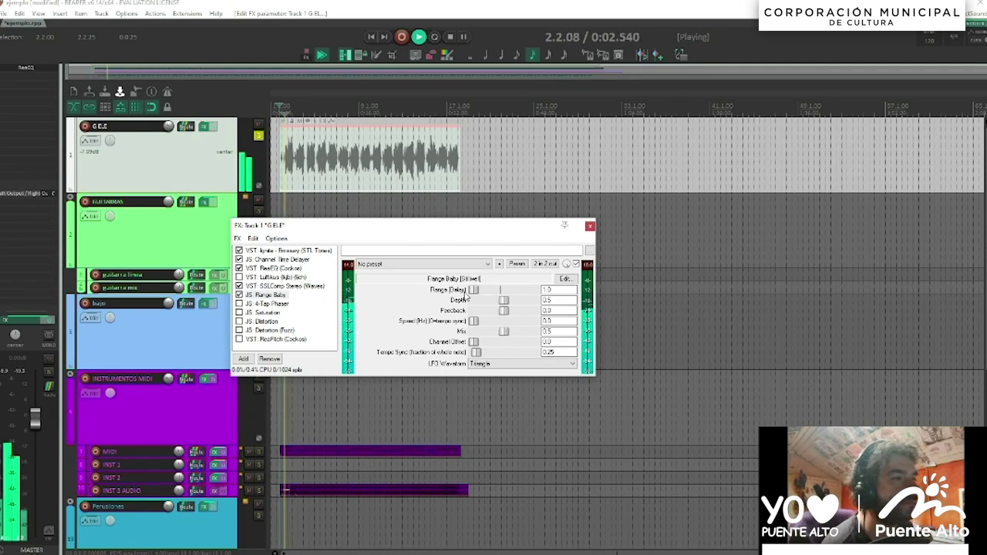
pyautogui.moveTo(473, 296); pyautogui.dragTo(575, 298)
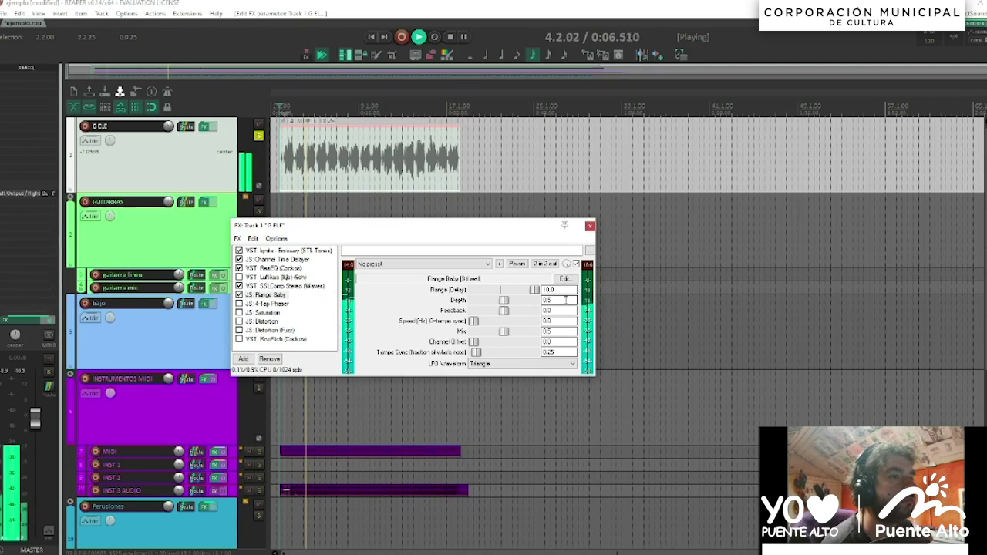
pyautogui.press('space')
pyautogui.doubleClick(535, 291)
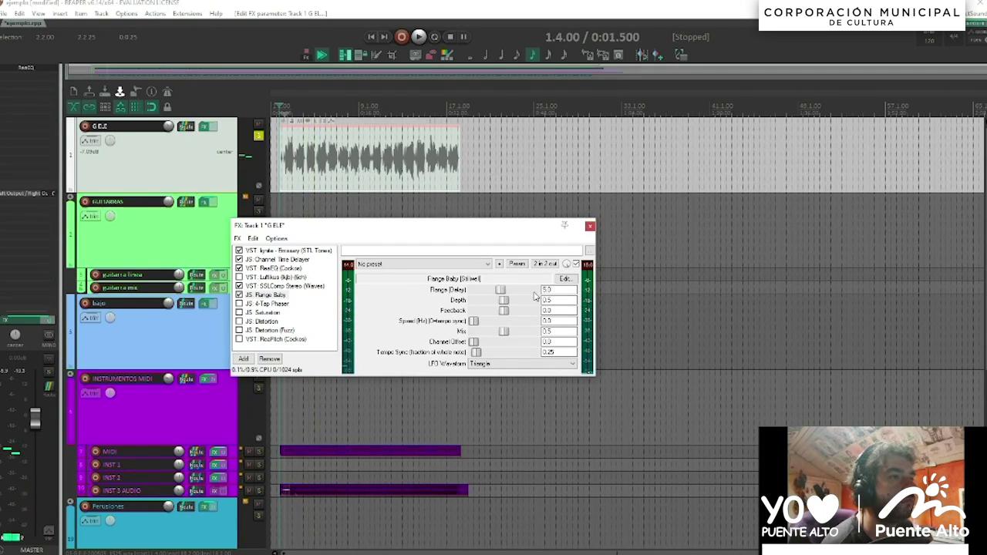
# Step: Audition Flange Baby with Depth at 1.0 and 0.0, and return Depth to 0.5
pyautogui.moveTo(521, 302); pyautogui.dragTo(537, 302)
pyautogui.press('space')
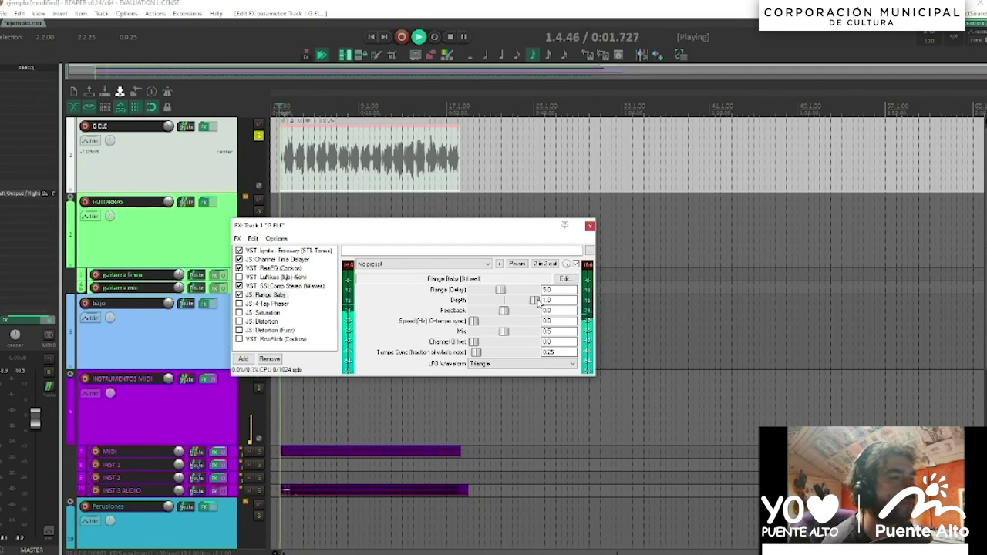
pyautogui.moveTo(538, 302); pyautogui.dragTo(472, 303)
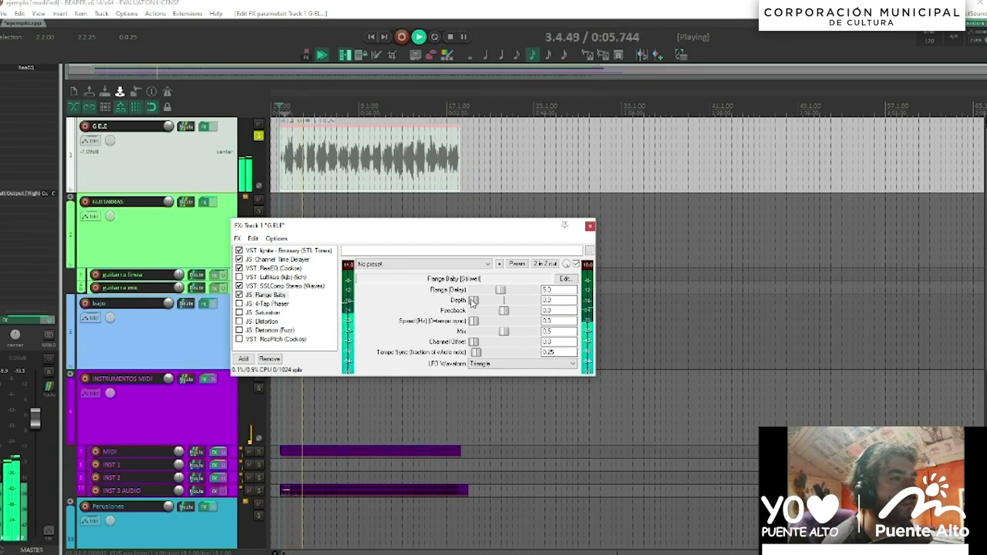
pyautogui.press('space')
pyautogui.moveTo(473, 301); pyautogui.dragTo(504, 301)
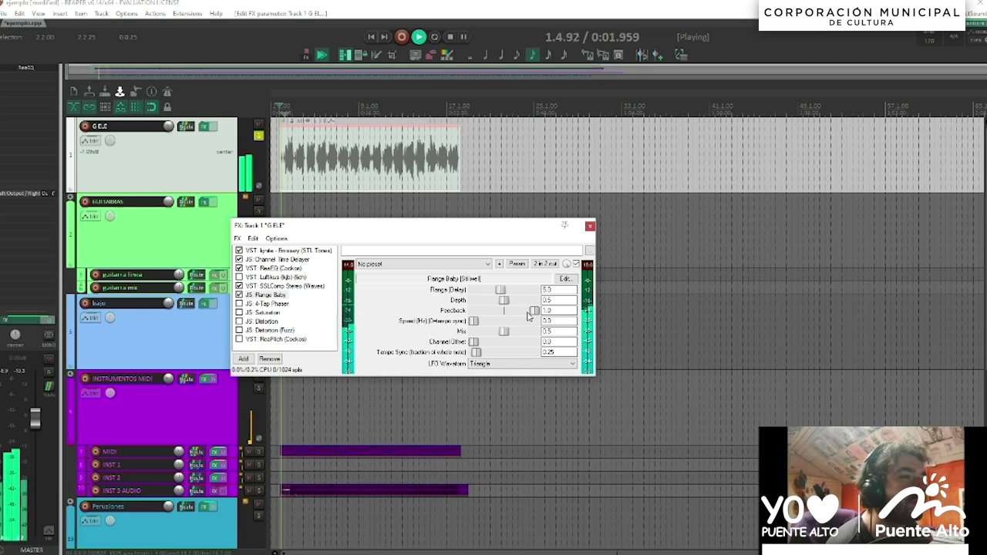
# Step: Audition Feedback at 1.0 and 0.64 and Speed (Hz) at 1.34 and about 3.22, and reset both to 0.0
pyautogui.moveTo(535, 312); pyautogui.dragTo(503, 313)
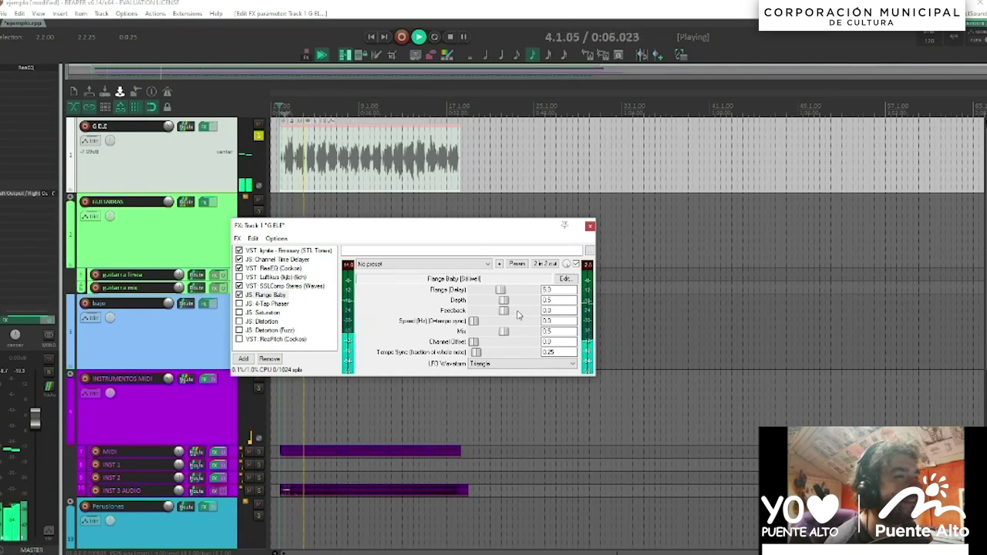
pyautogui.press('space')
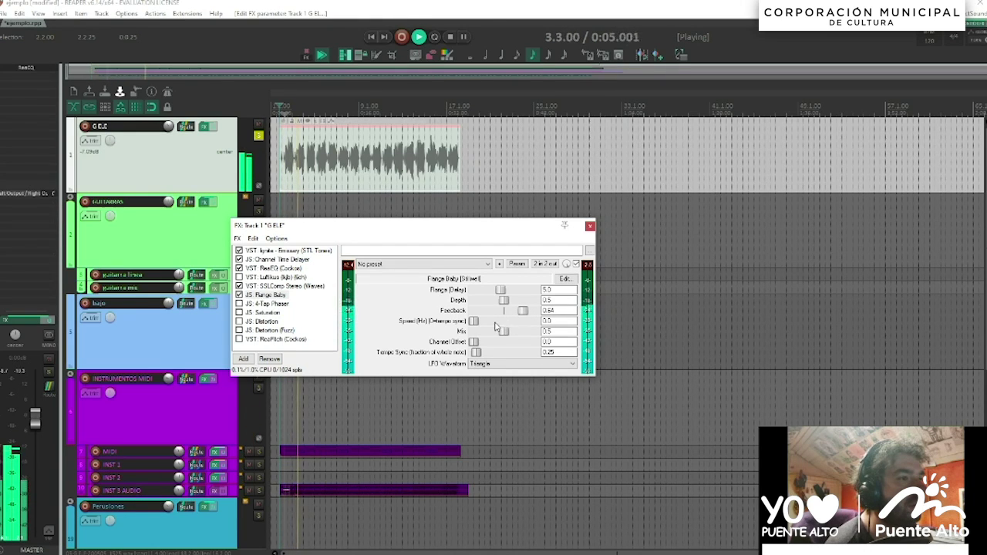
pyautogui.doubleClick(569, 321)
pyautogui.write('1.34')
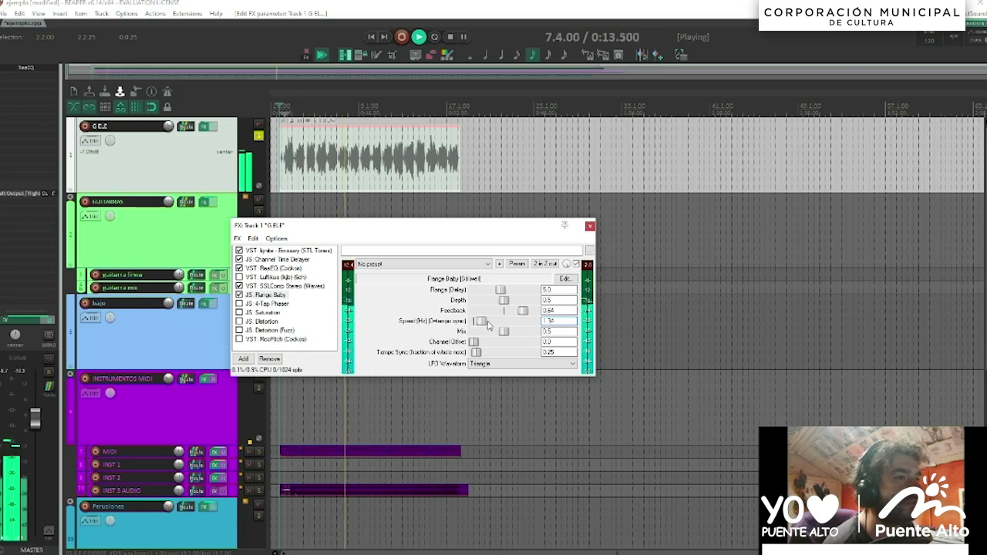
pyautogui.moveTo(488, 325); pyautogui.dragTo(500, 327)
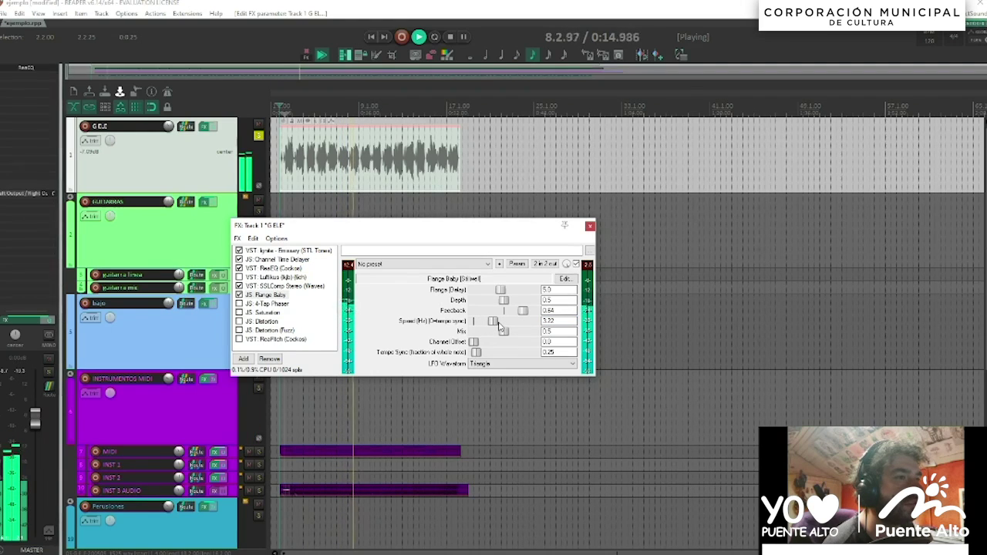
pyautogui.press('space')
pyautogui.doubleClick(498, 326)
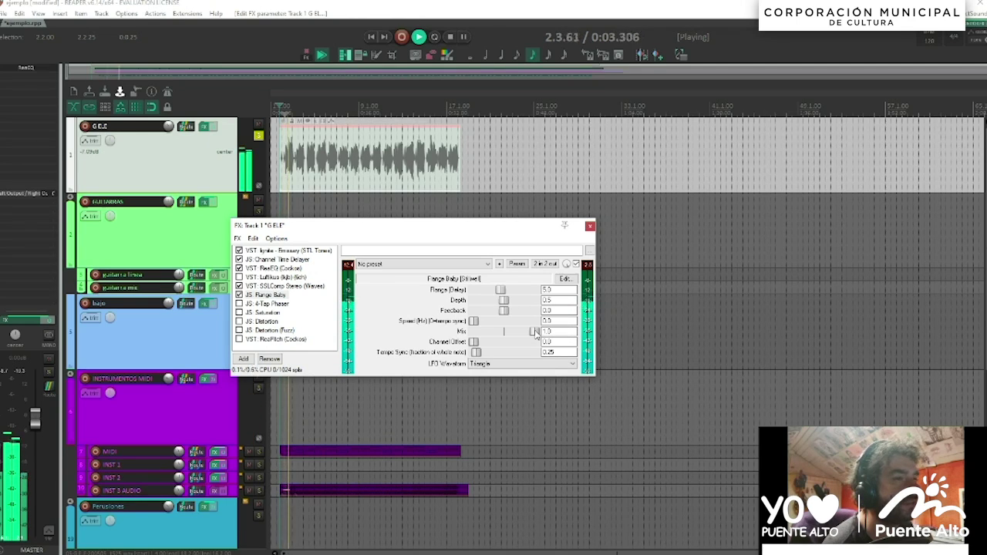
# Step: Audition the Mix from 1.0 to its minimum and a Channel Offset of about 0.51, restoring them to 0.5 and 0.0
pyautogui.moveTo(535, 331); pyautogui.dragTo(361, 334)
pyautogui.press('space')
pyautogui.doubleClick(475, 331)
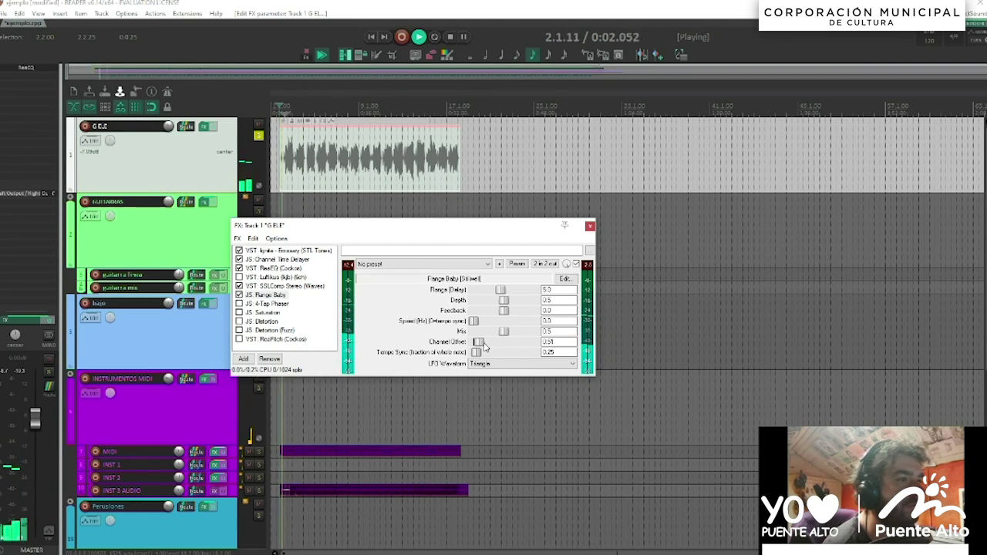
pyautogui.moveTo(485, 345); pyautogui.dragTo(476, 346)
pyautogui.press('space')
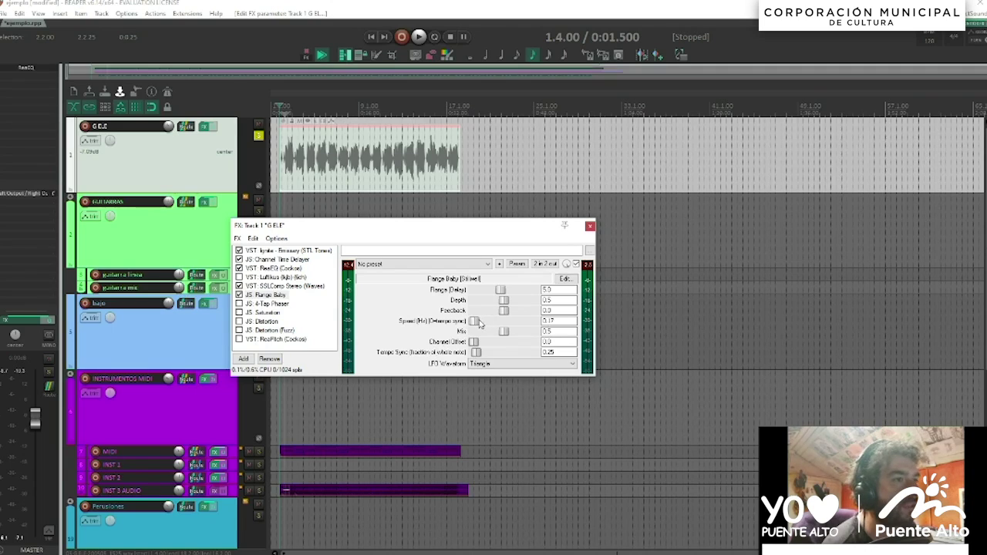
# Step: Set Flange Baby's LFO Waveform to Sine
pyautogui.click(503, 366)
pyautogui.click(433, 363)
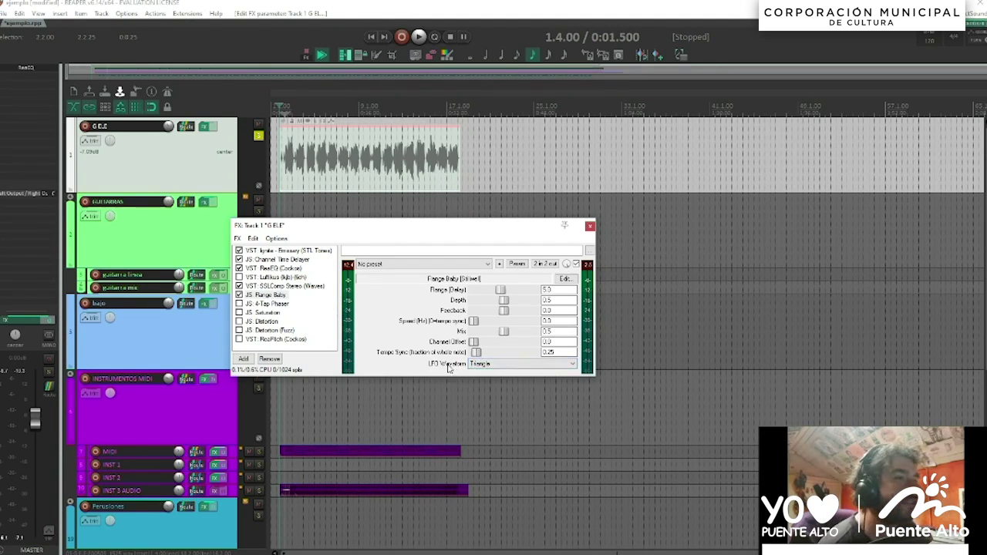
pyautogui.click(494, 364)
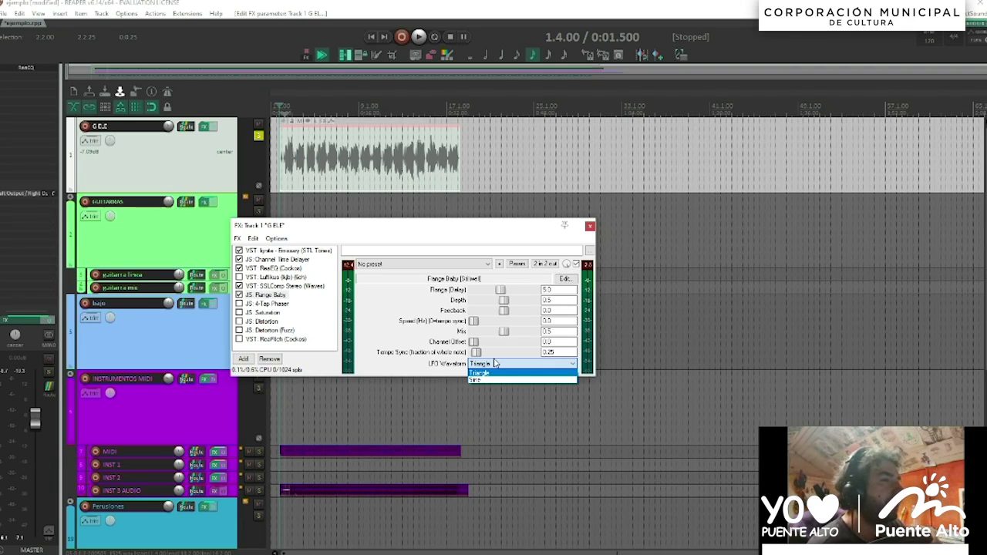
pyautogui.click(489, 374)
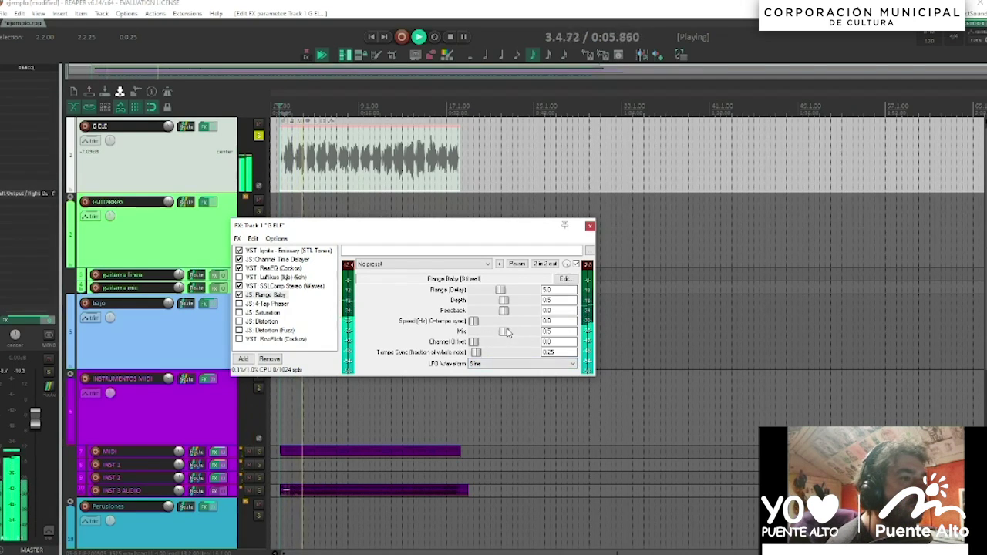
# Step: Set Flange (Delay) to about 1.51 and Depth to about 0.25 during playback, and stop playback
pyautogui.moveTo(502, 290); pyautogui.dragTo(476, 291)
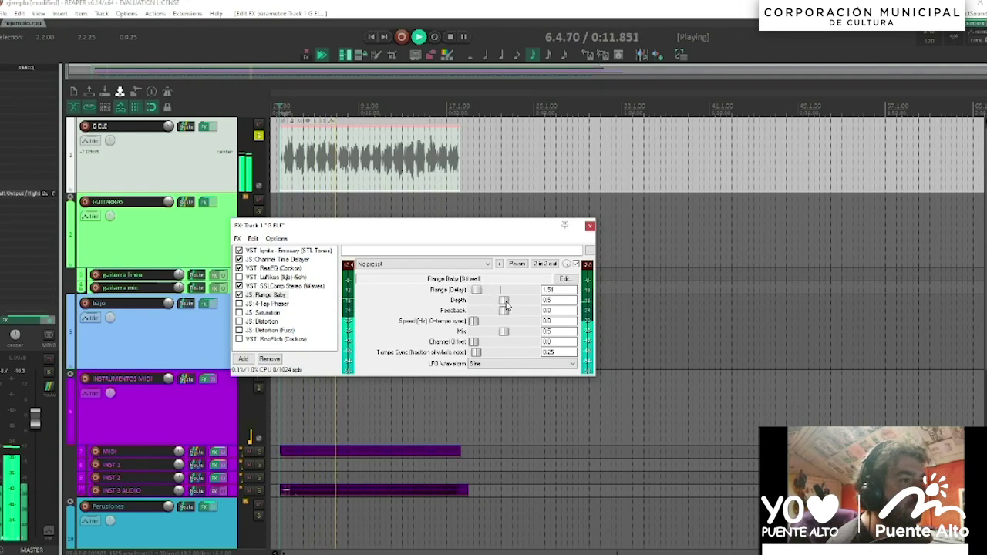
pyautogui.moveTo(504, 301); pyautogui.dragTo(492, 304)
pyautogui.press('space')
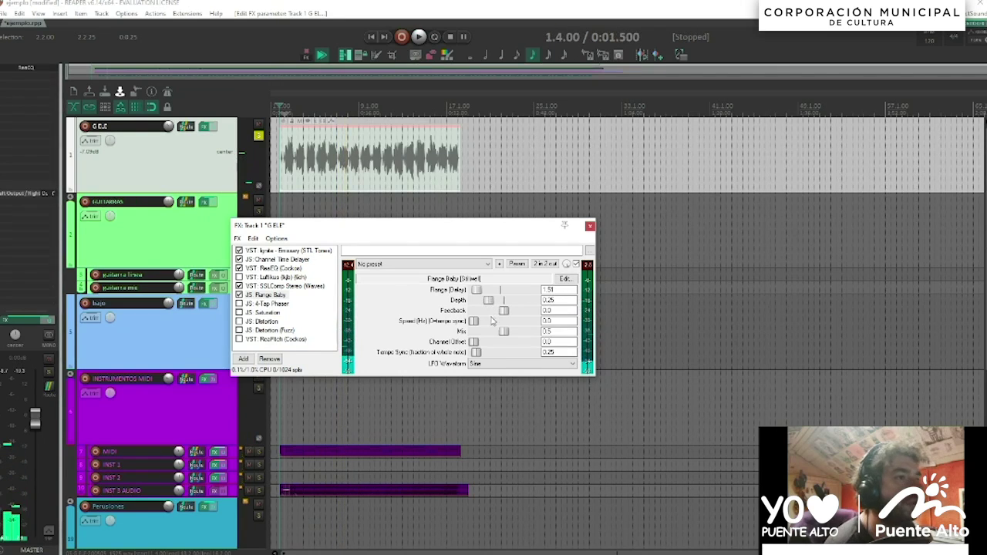
# Step: Unsolo the G ELE track and play the full mix with the flanger active
pyautogui.click(259, 136)
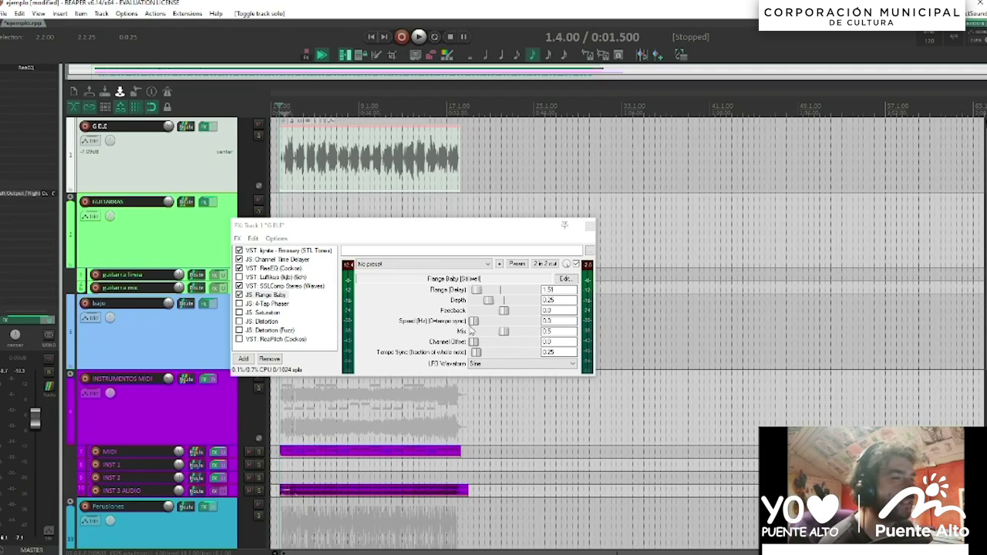
pyautogui.press('space')
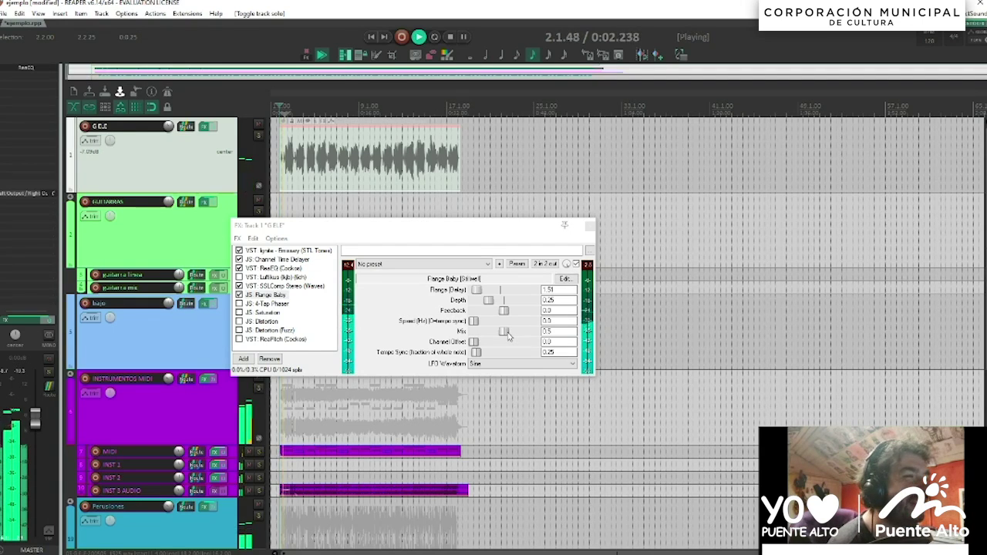
# Step: Set Flange Baby's Mix to about 0.26 and the G ELE track's volume to about -3.04 dB during playback
pyautogui.moveTo(169, 126); pyautogui.dragTo(169, 120)
pyautogui.moveTo(504, 331); pyautogui.dragTo(490, 336)
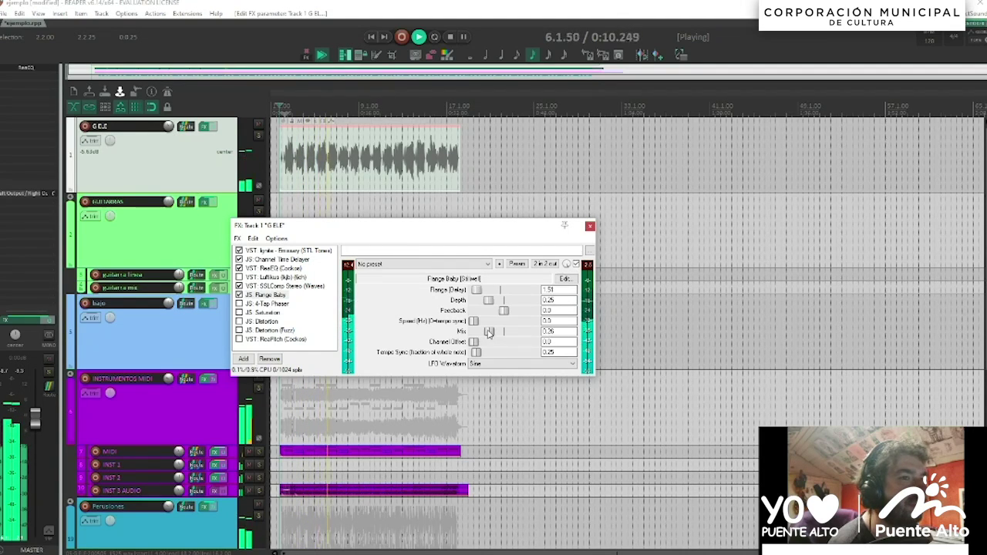
pyautogui.moveTo(168, 132); pyautogui.dragTo(168, 131)
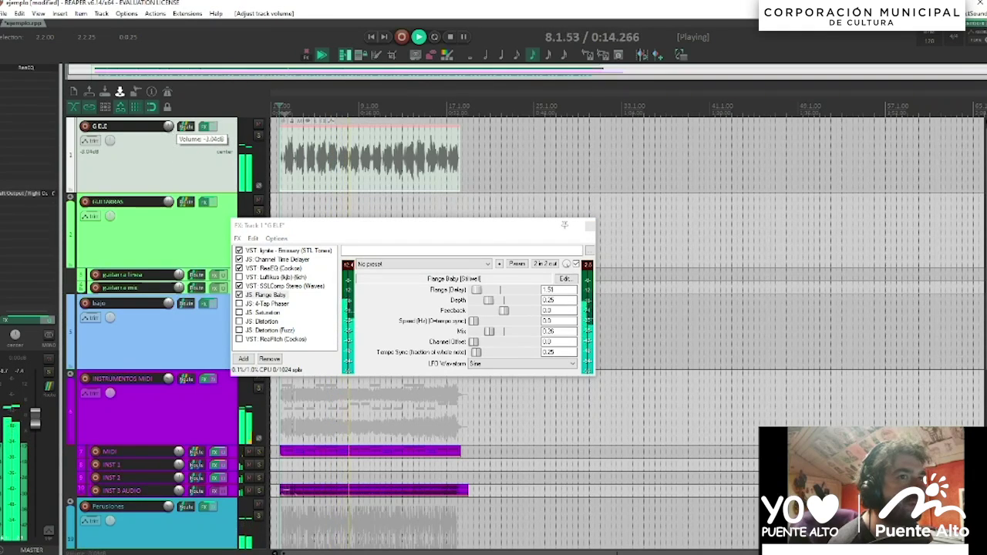
# Step: Set Flange (Delay) to about 1.12, Depth to 0.19, Feedback to 0.13, Mix to 0.2 and Channel Offset to 0.64, and stop playback
pyautogui.click(477, 290)
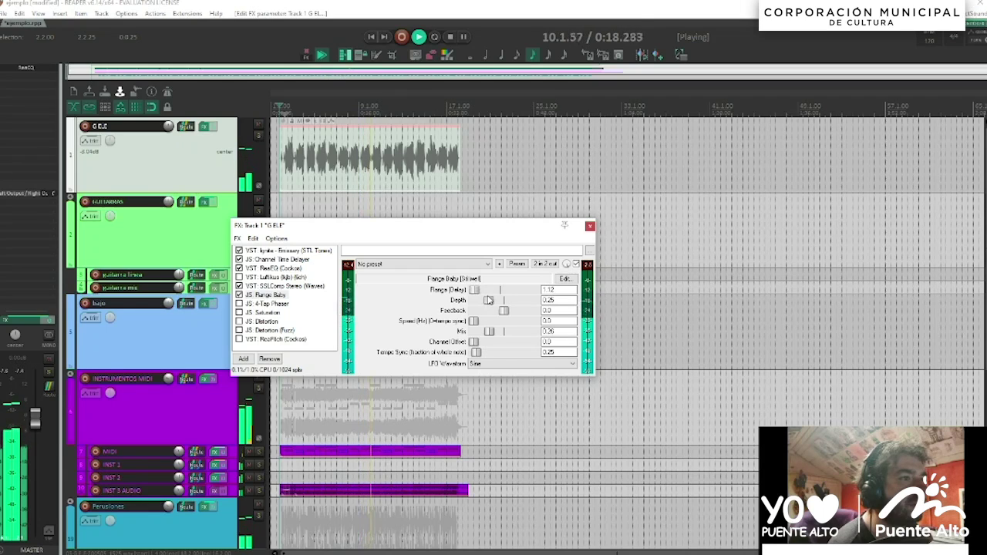
pyautogui.moveTo(503, 310); pyautogui.dragTo(513, 315)
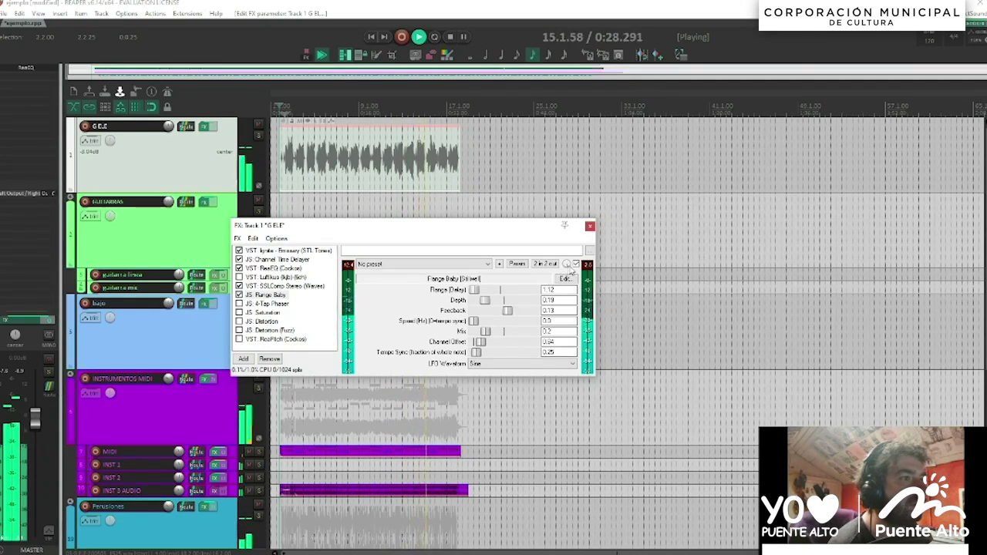
pyautogui.press('space')
# Step: Solo the G ELE track and compare its sound during playback with Flange Baby enabled and bypassed
pyautogui.click(258, 136)
pyautogui.press('space')
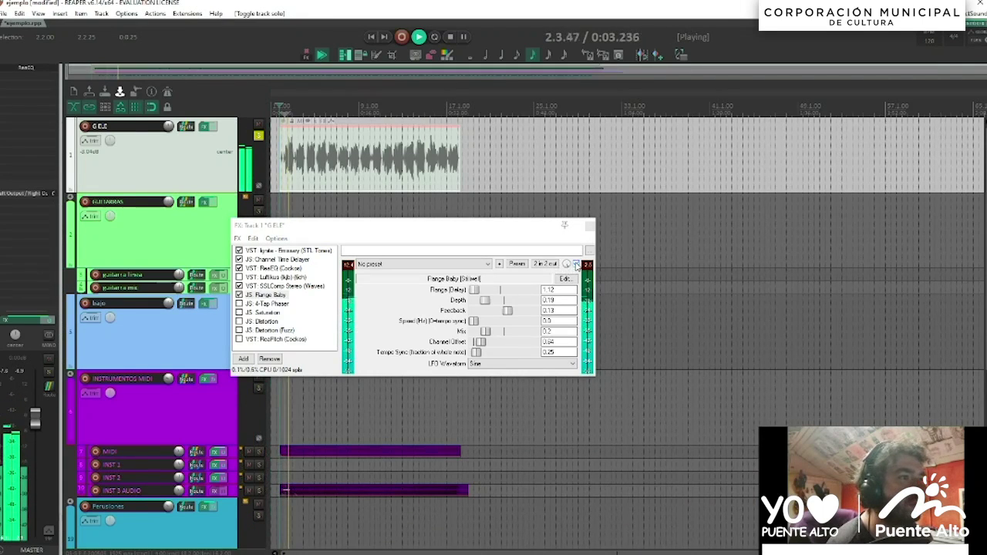
pyautogui.click(577, 265)
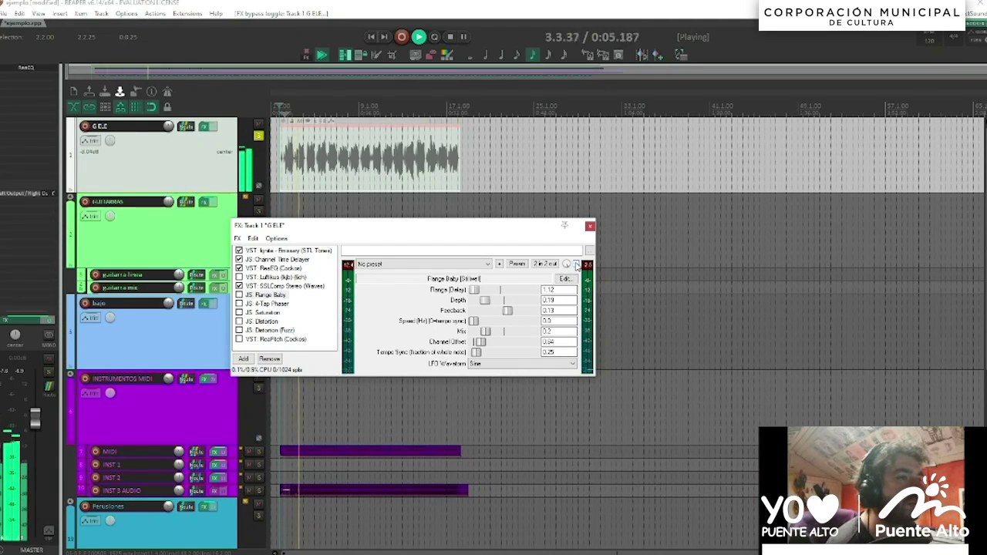
pyautogui.click(577, 264)
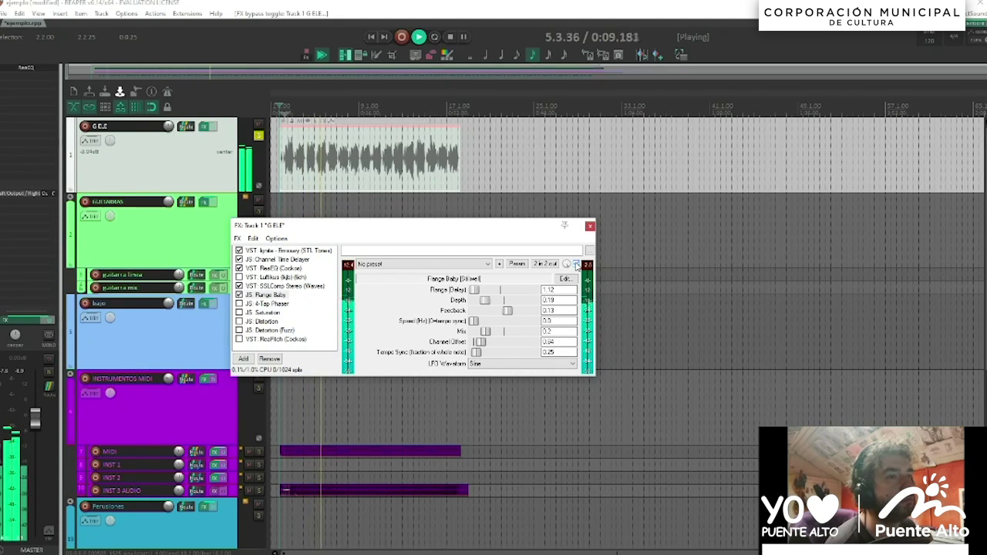
pyautogui.click(577, 264)
# Step: Unsolo the G ELE track and set its volume to about -3.82 dB against the full mix
pyautogui.click(259, 137)
pyautogui.click(261, 142)
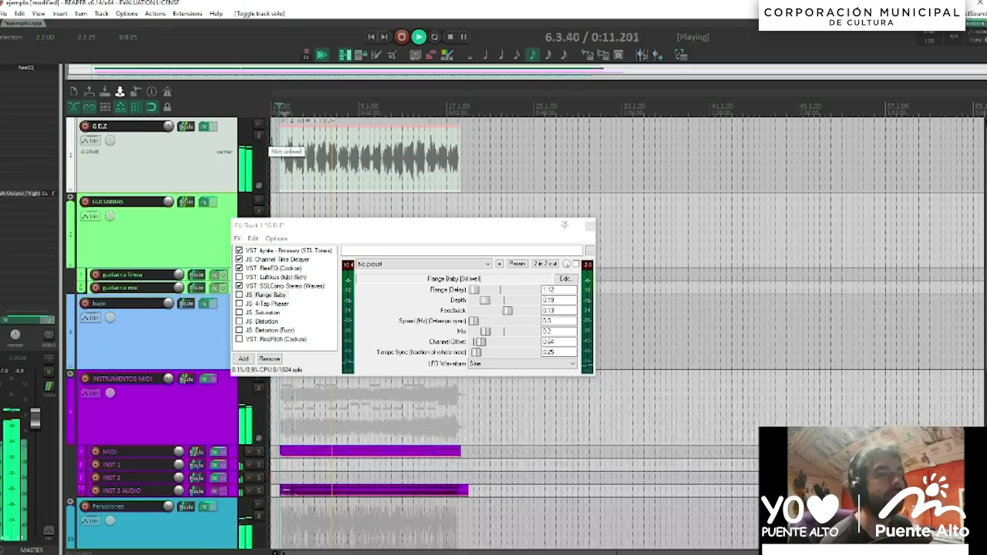
pyautogui.moveTo(167, 127); pyautogui.dragTo(168, 126)
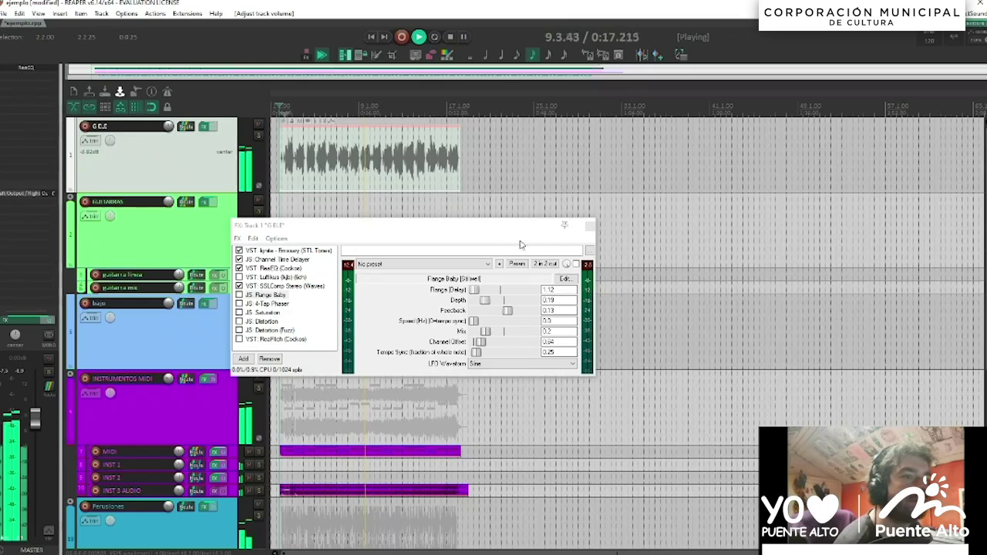
# Step: Re-enable Flange Baby, lower its Mix to about 0.16 during playback, and stop playback
pyautogui.click(239, 295)
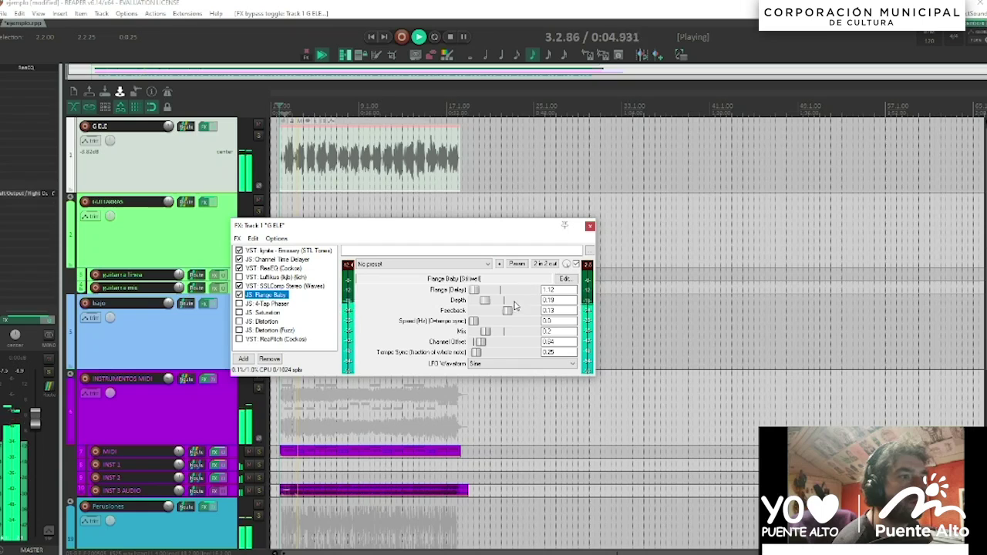
pyautogui.moveTo(485, 331); pyautogui.dragTo(482, 333)
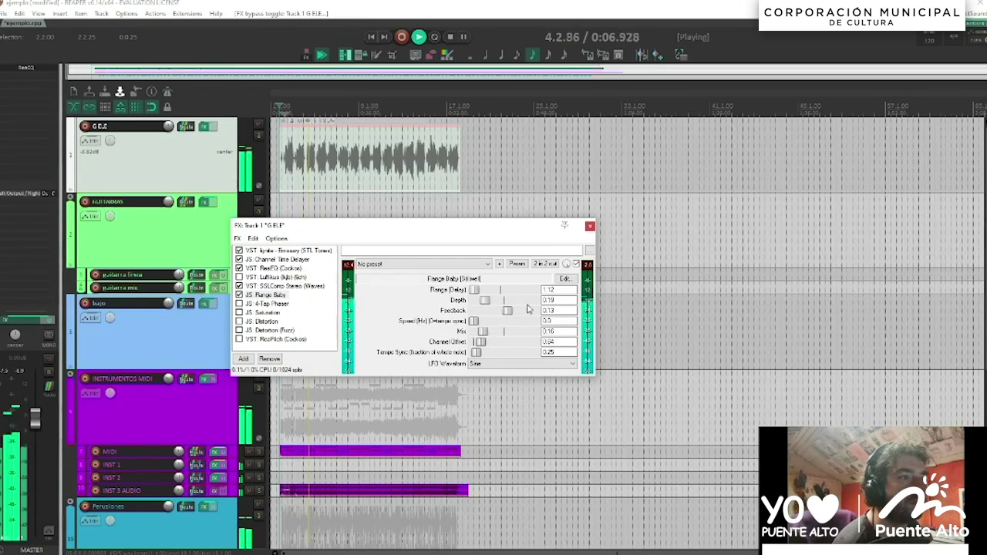
pyautogui.press('space')
# Step: Bypass Flange Baby, enable the 4-Tap Phaser instead, and audition it on the soloed G ELE track
pyautogui.click(270, 296)
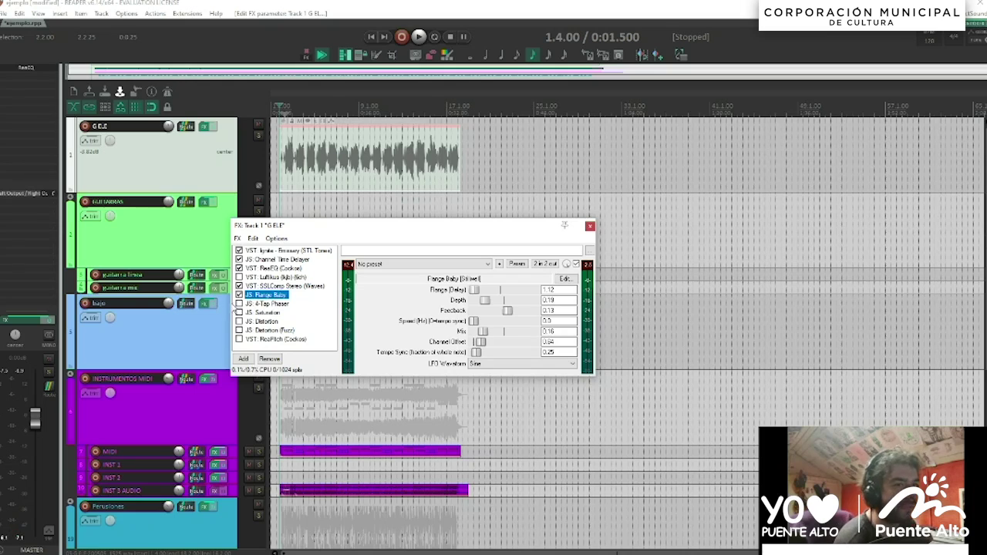
pyautogui.click(263, 305)
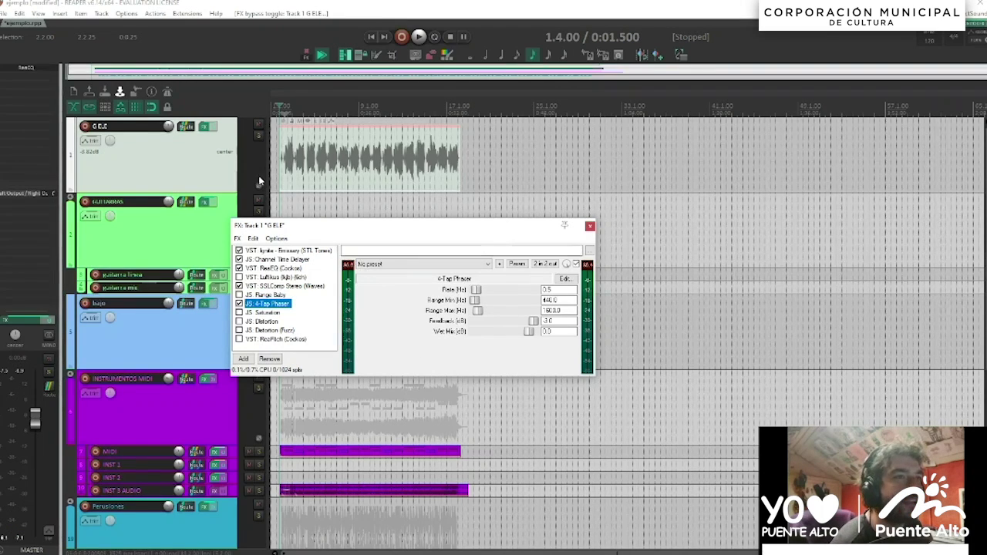
pyautogui.click(259, 136)
pyautogui.press('space')
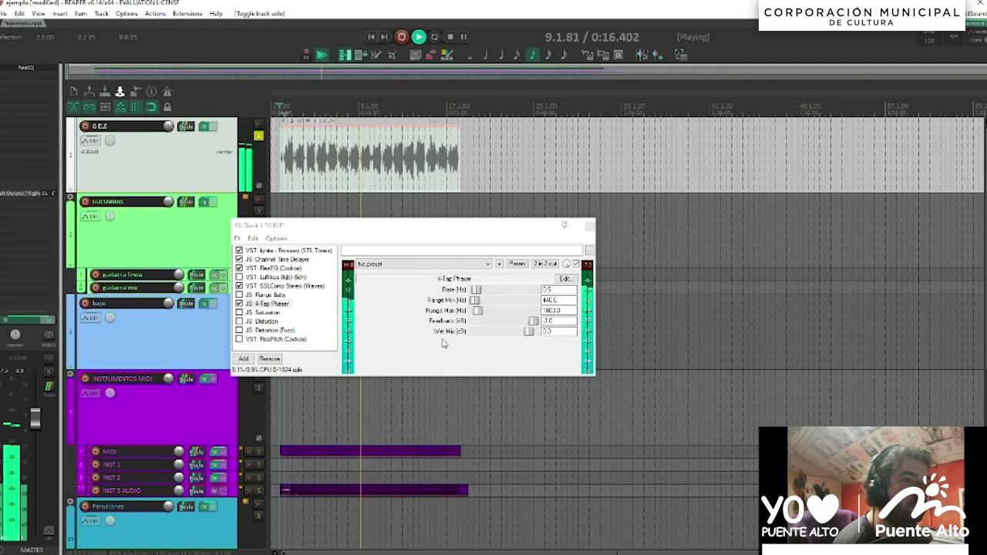
pyautogui.press('space')
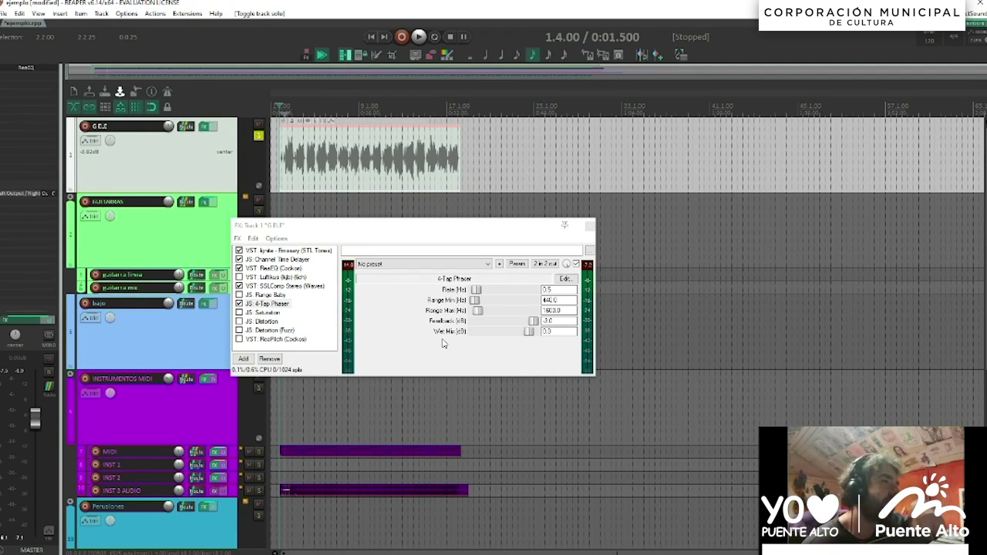
# Step: Duplicate the G ELE track and close the effect chain windows
pyautogui.click(294, 158)
pyautogui.scroll(10, 497, 172)
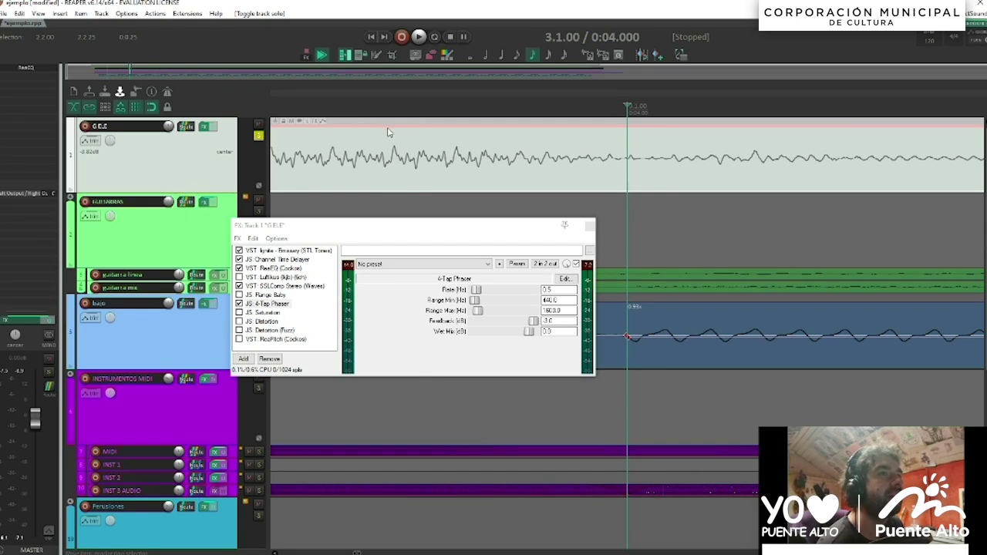
pyautogui.rightClick(217, 190)
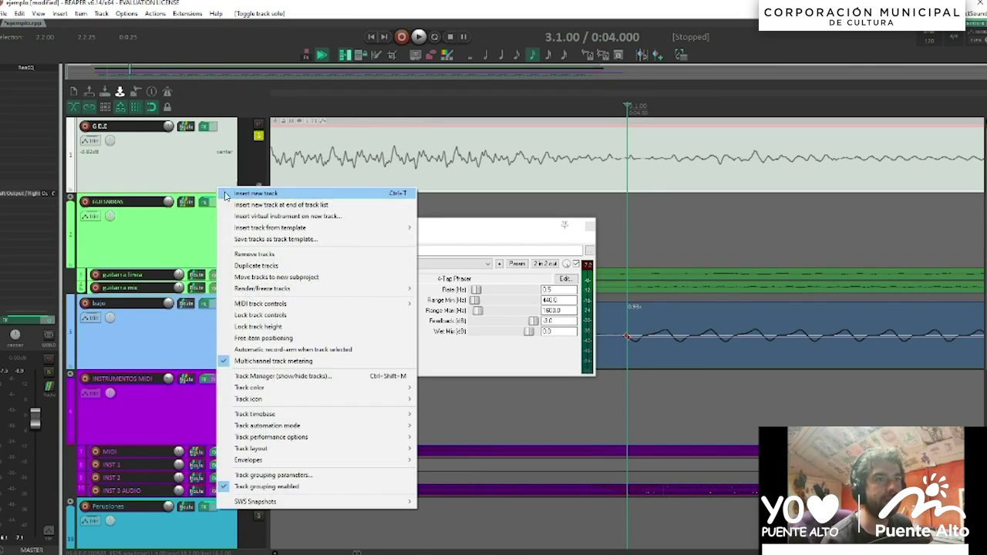
pyautogui.click(306, 270)
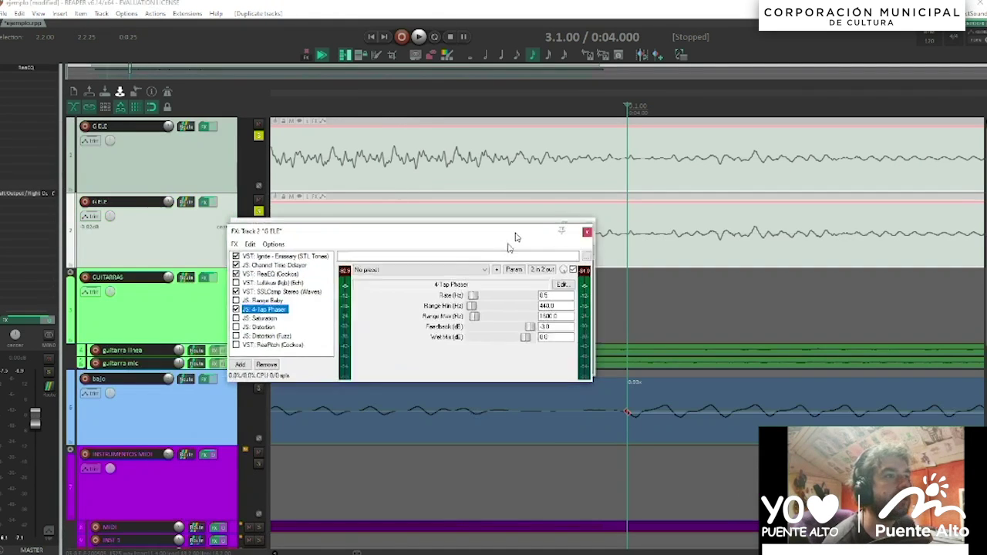
pyautogui.click(534, 294)
pyautogui.press('Escape')
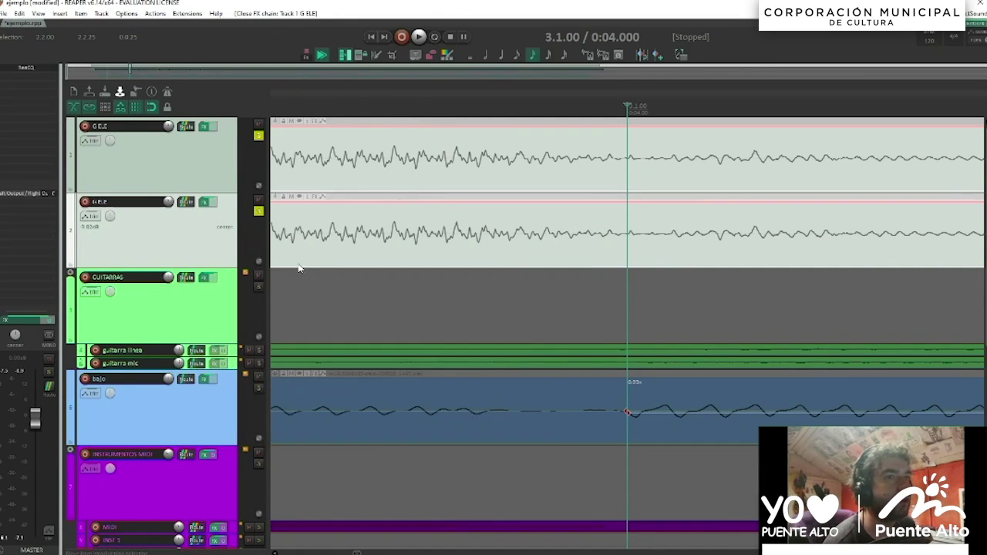
# Step: Invert the phase of the duplicated G ELE track, play briefly, and compare both tracks' waveforms up close
pyautogui.click(258, 263)
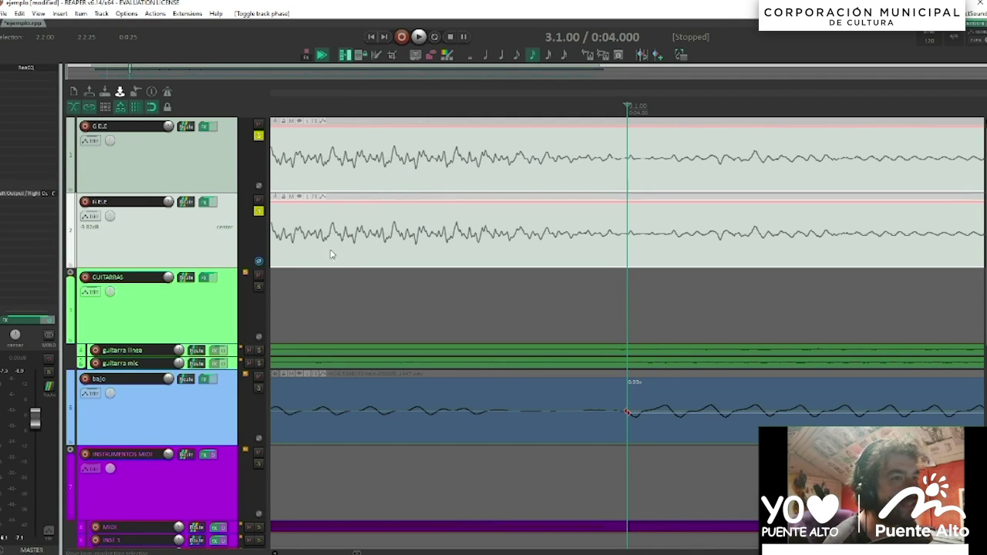
pyautogui.click(344, 239)
pyautogui.press('space')
pyautogui.press('space')
pyautogui.scroll(-8, 448, 242)
pyautogui.scroll(5, 448, 242)
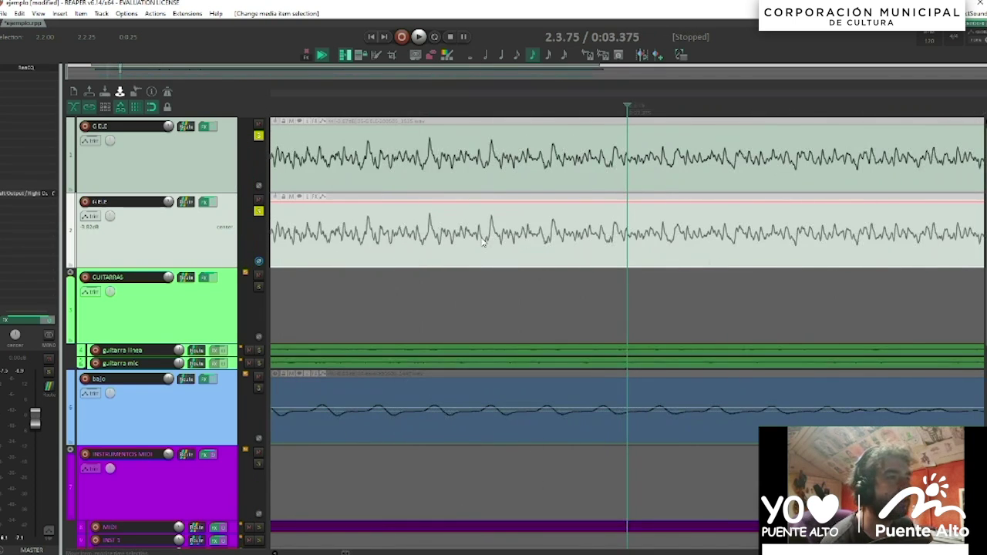
pyautogui.scroll(2, 463, 240)
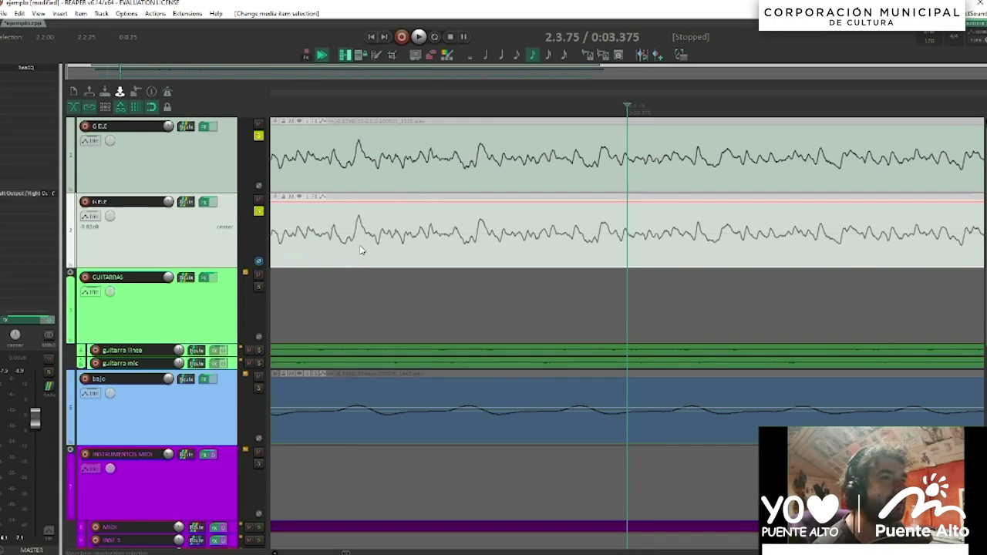
pyautogui.scroll(-4, 357, 224)
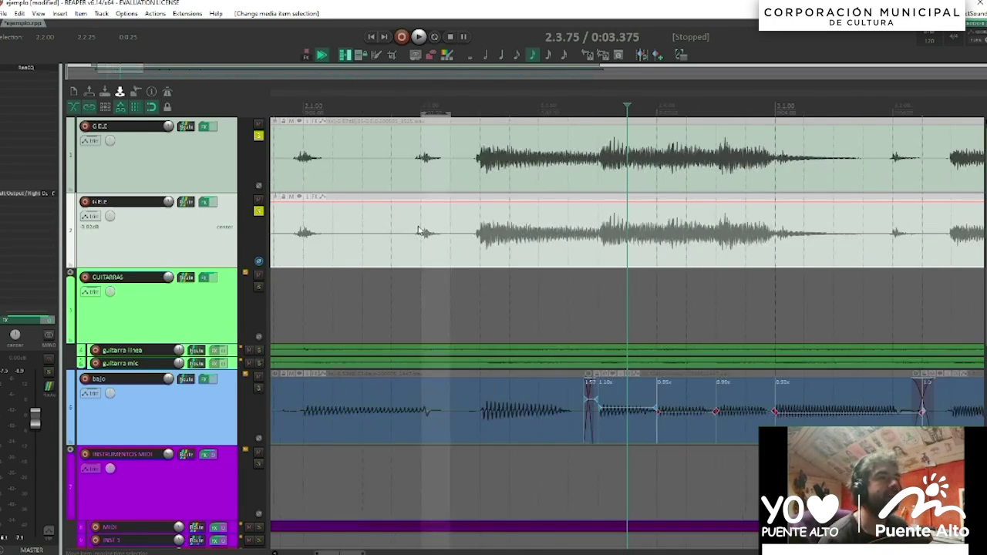
# Step: Play both G ELE tracks from the first long note while comparing the duplicate's normal and inverted phase
pyautogui.click(489, 243)
pyautogui.scroll(-2, 506, 241)
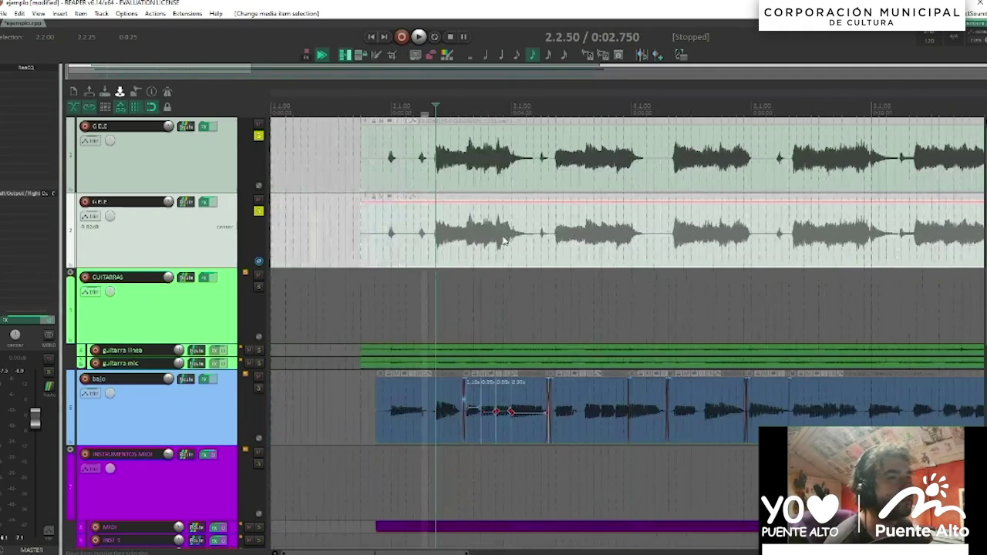
pyautogui.press('space')
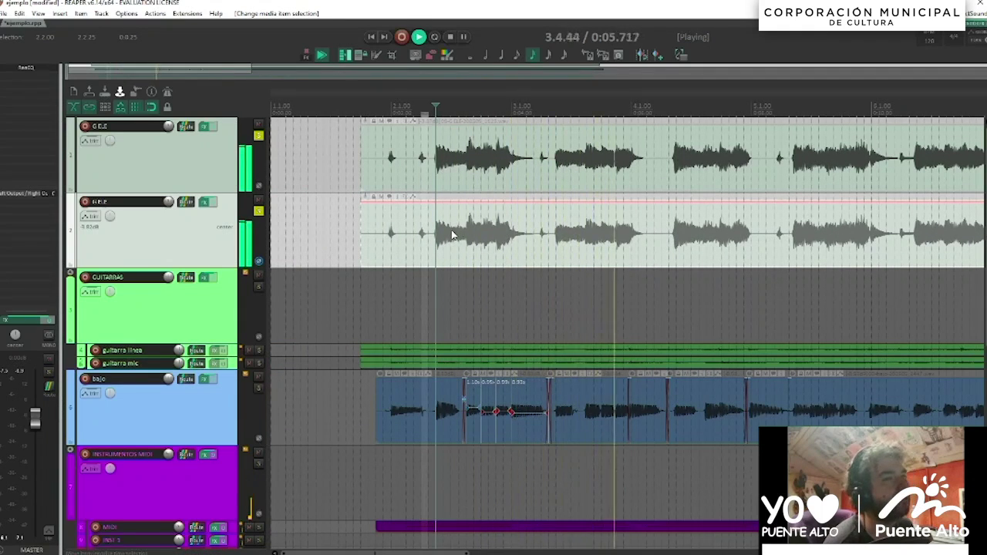
pyautogui.press('space')
pyautogui.press('space')
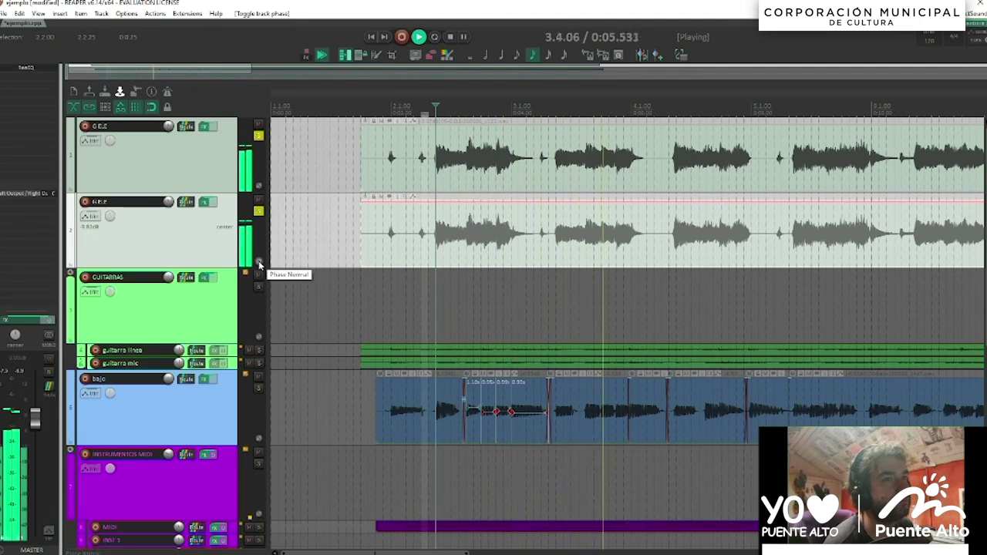
pyautogui.click(259, 264)
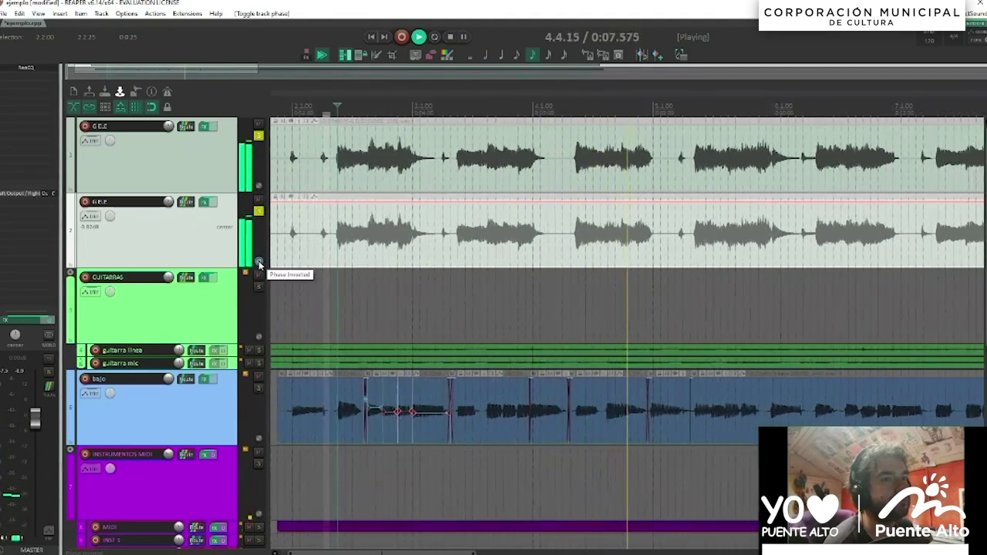
pyautogui.press('space')
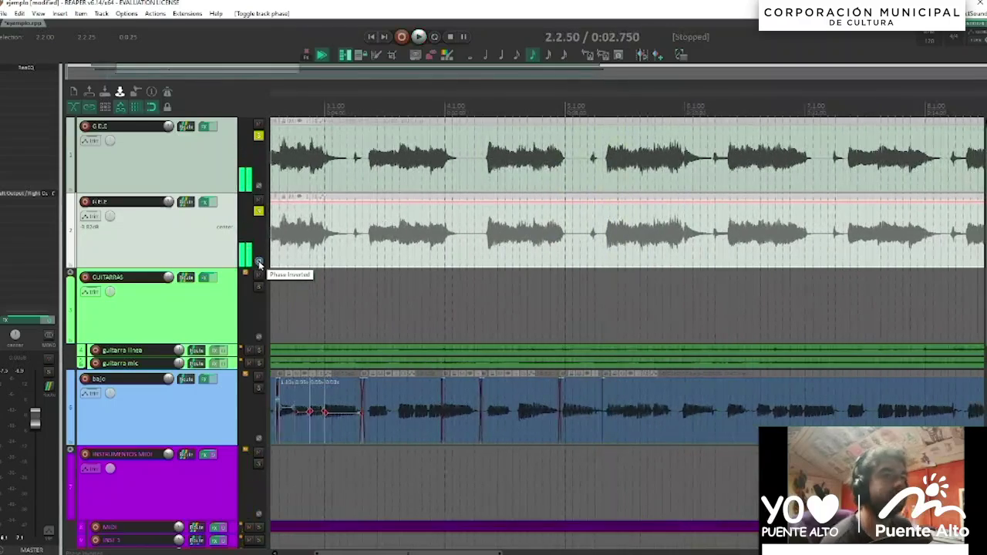
# Step: Restore the duplicated G ELE track's normal phase and delete that track
pyautogui.scroll(6, 708, 249)
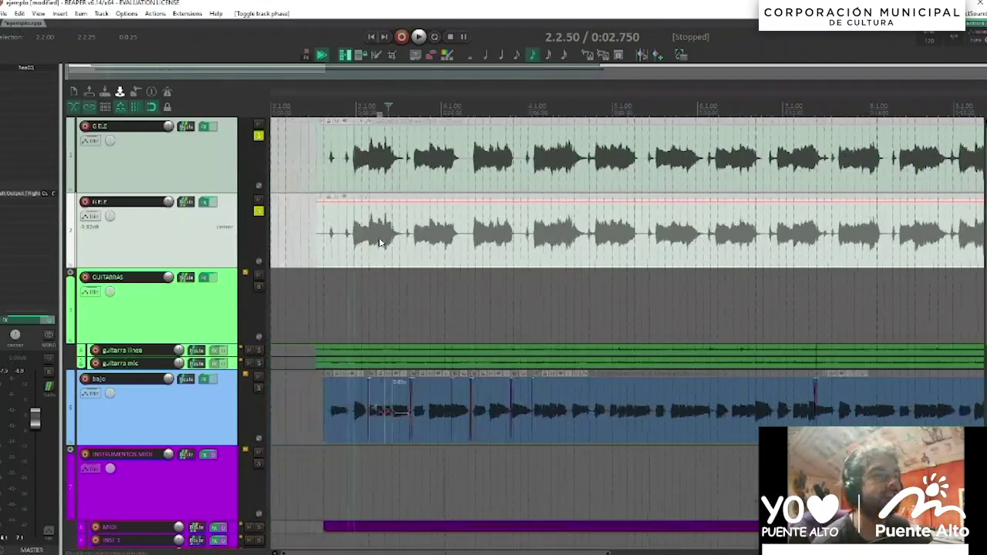
pyautogui.scroll(4, 641, 253)
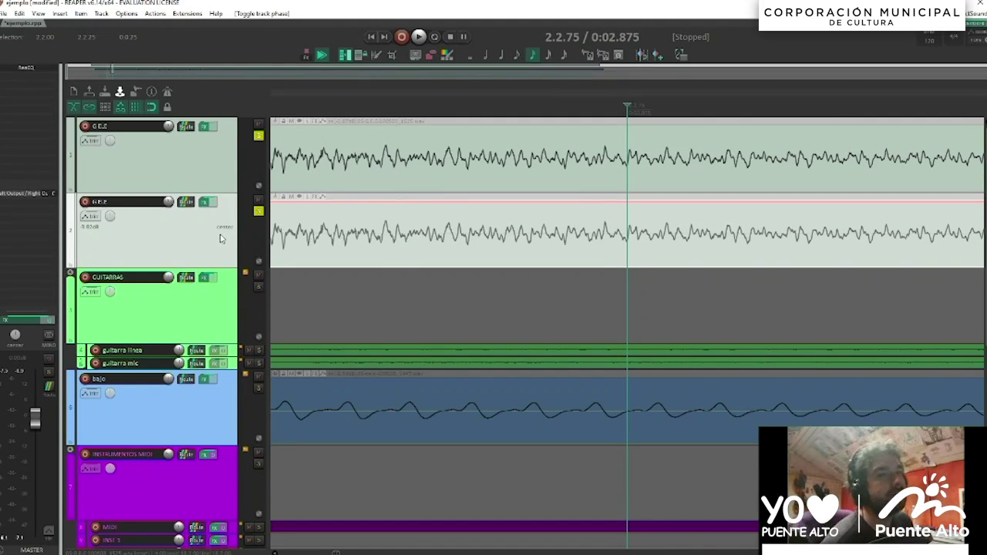
pyautogui.press('Delete')
pyautogui.click(471, 313)
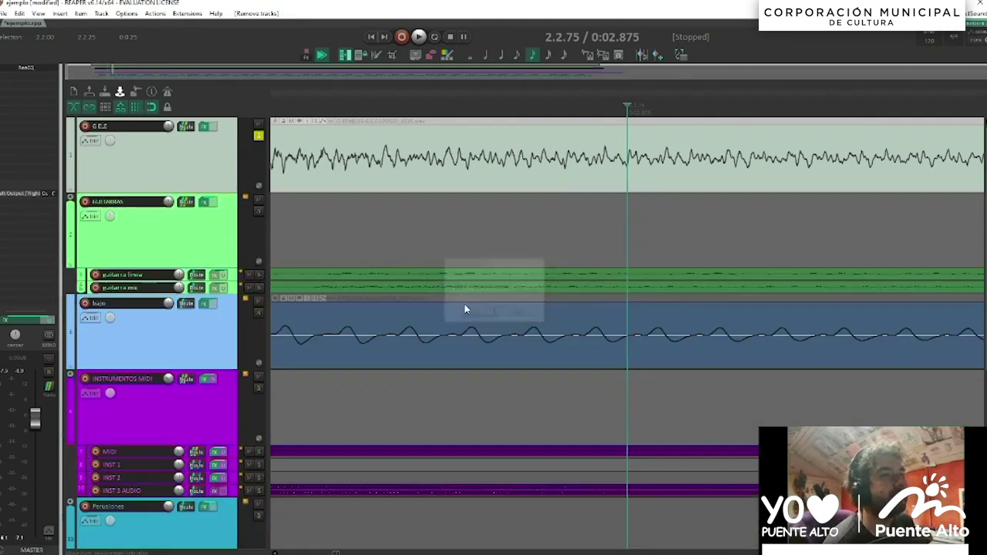
# Step: Reopen the G ELE track's effect chain and audition the 4-Tap Phaser with the track soloed
pyautogui.click(204, 126)
pyautogui.press('space')
pyautogui.scroll(-5, 628, 181)
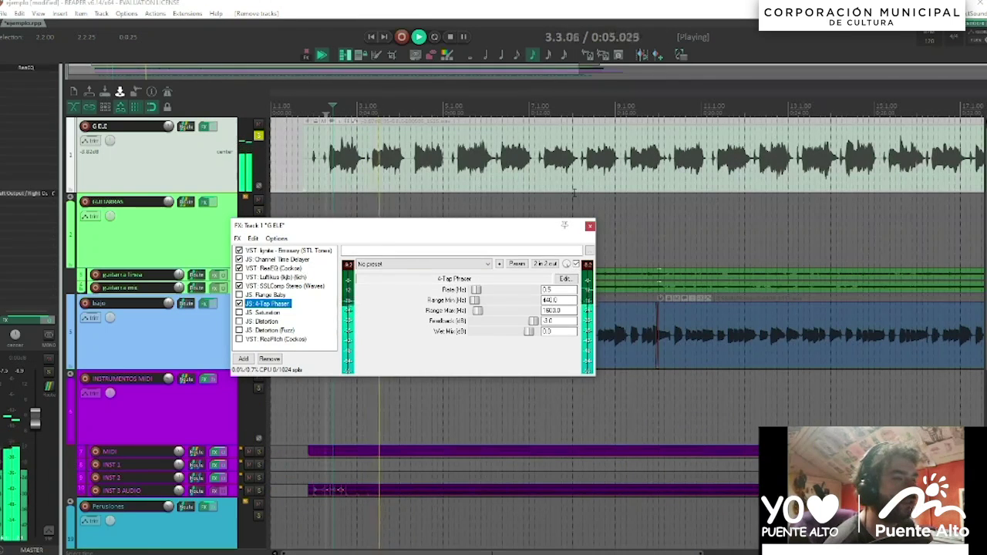
pyautogui.press('space')
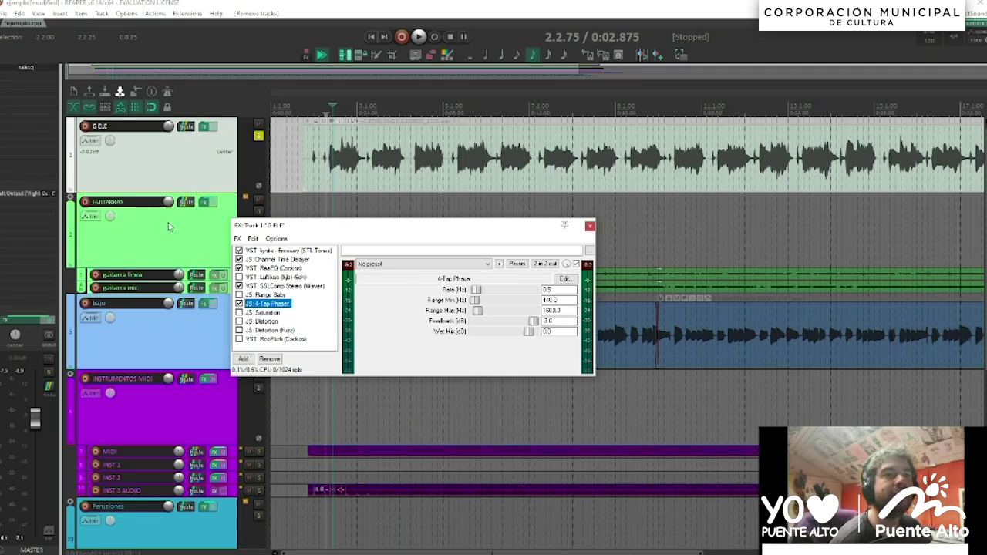
# Step: Add ReaEQ (Cockos) to the end of the G ELE track's effect chain
pyautogui.doubleClick(275, 346)
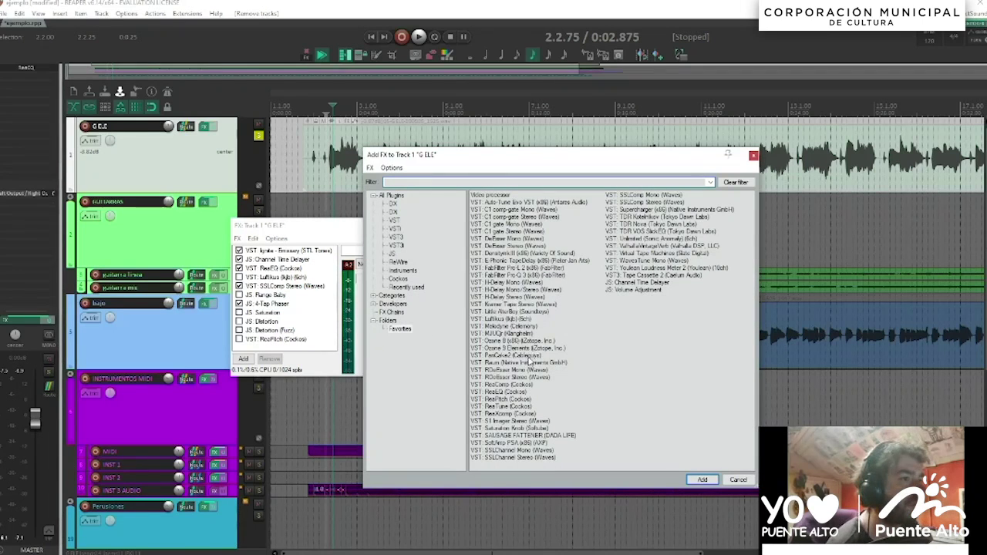
pyautogui.doubleClick(500, 392)
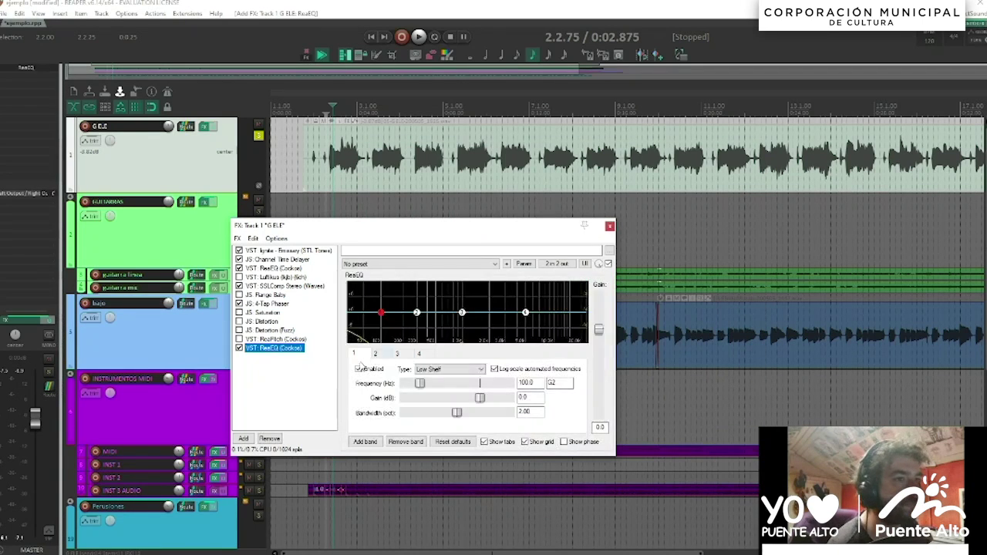
# Step: Move the new ReaEQ directly after the 4-Tap Phaser in the effect chain and audition the soloed guitar
pyautogui.moveTo(272, 312); pyautogui.dragTo(274, 318)
pyautogui.press('space')
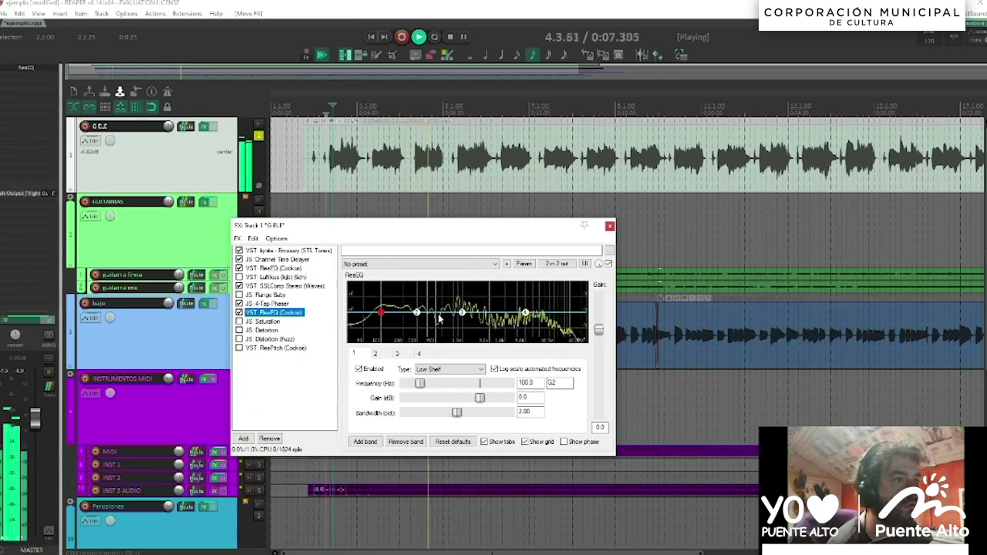
pyautogui.moveTo(461, 317)
pyautogui.press('space')
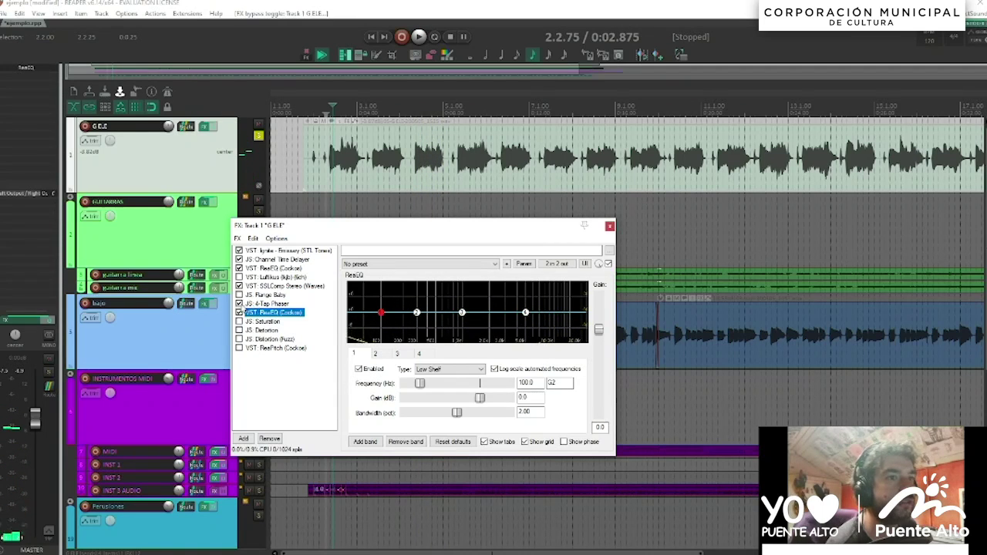
# Step: Turn ReaEQ band 2 into a Notch at about 328 Hz with gain at -inf and a bandwidth of 0.94 octaves
pyautogui.moveTo(416, 312); pyautogui.dragTo(420, 341)
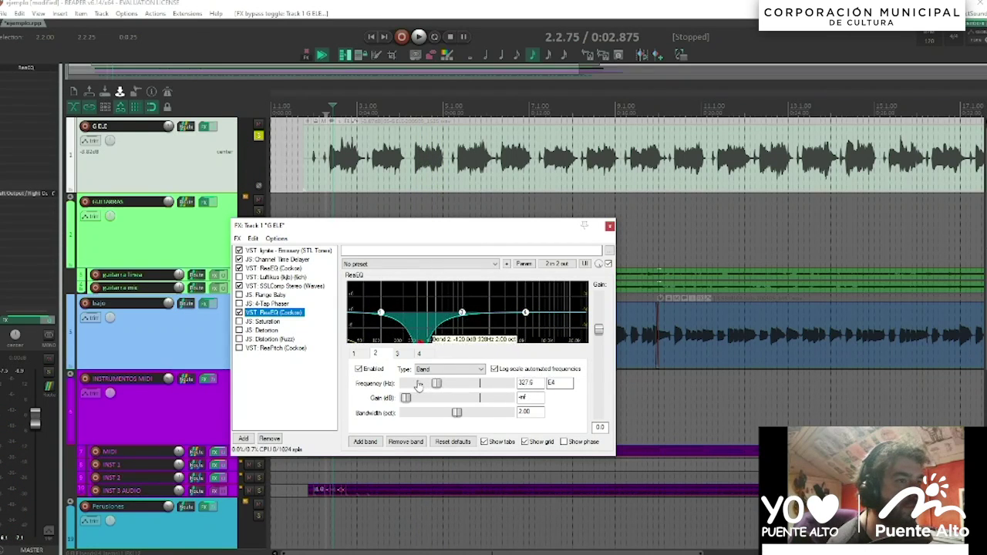
pyautogui.click(450, 369)
pyautogui.click(456, 420)
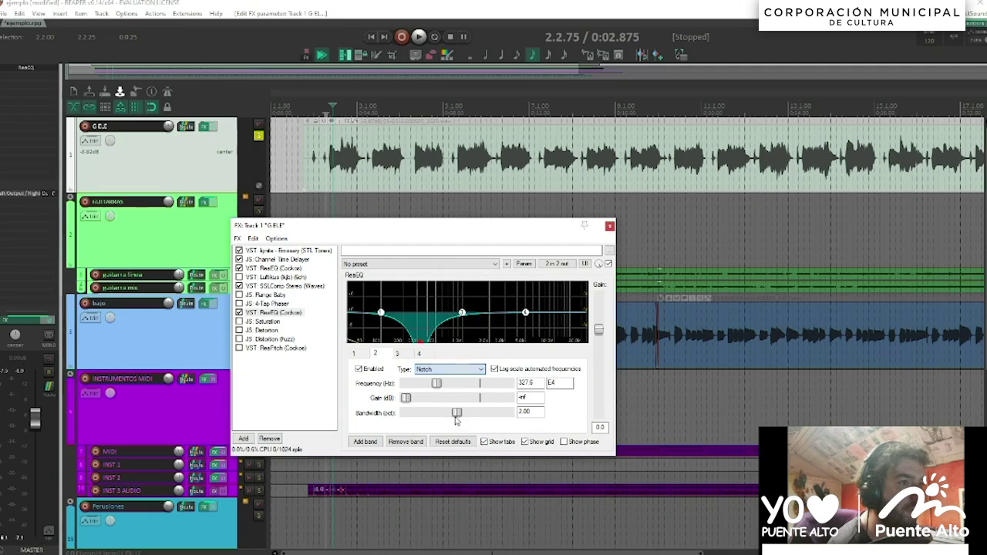
pyautogui.moveTo(456, 412); pyautogui.dragTo(429, 413)
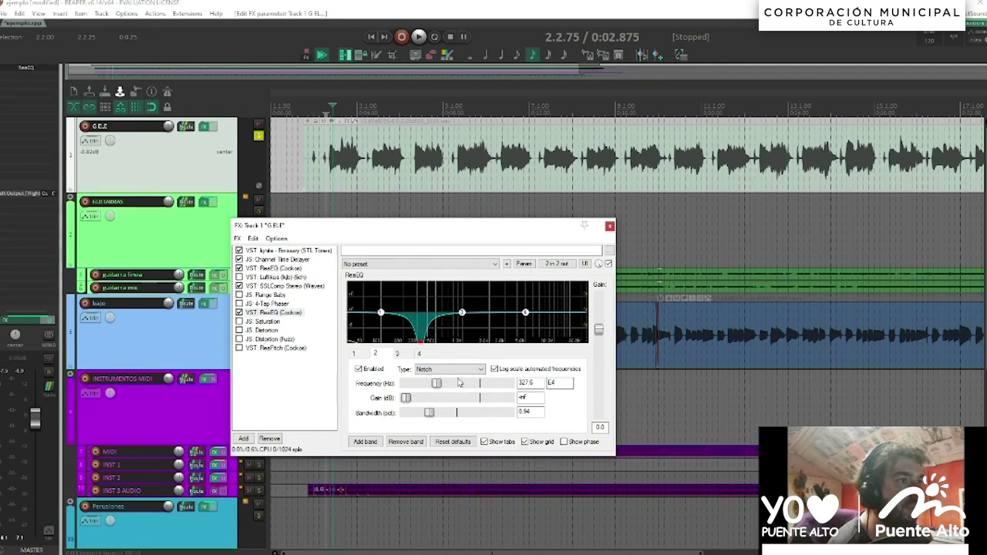
pyautogui.click(524, 264)
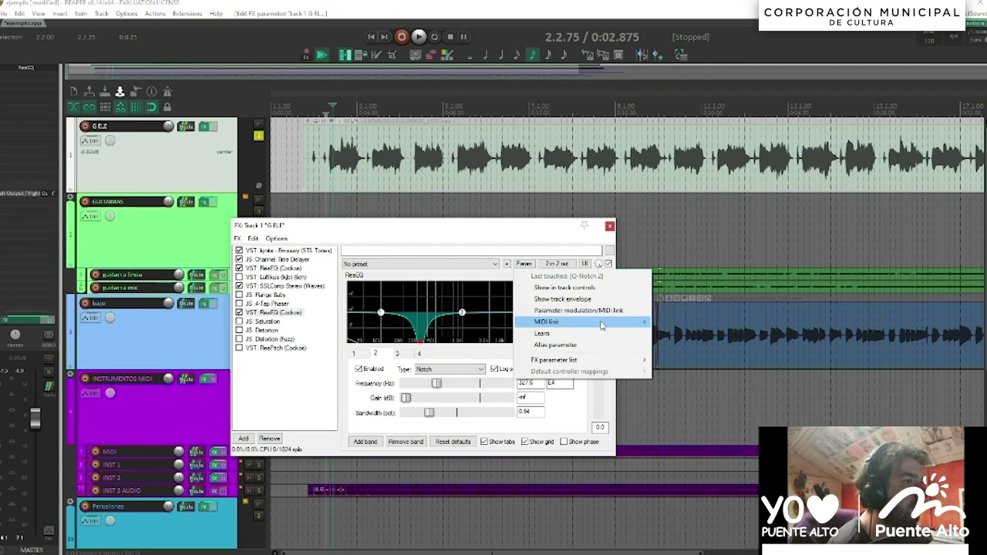
pyautogui.click(586, 311)
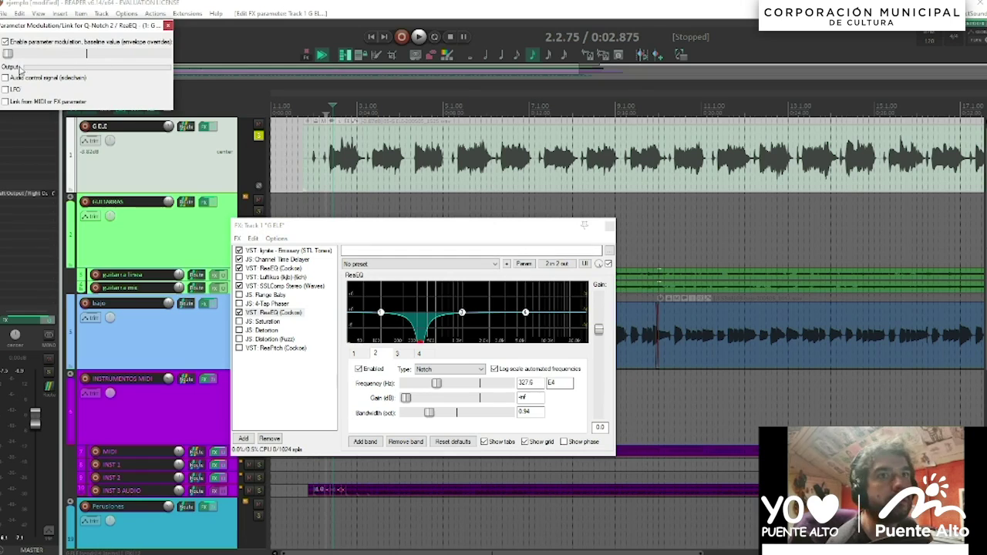
pyautogui.click(7, 89)
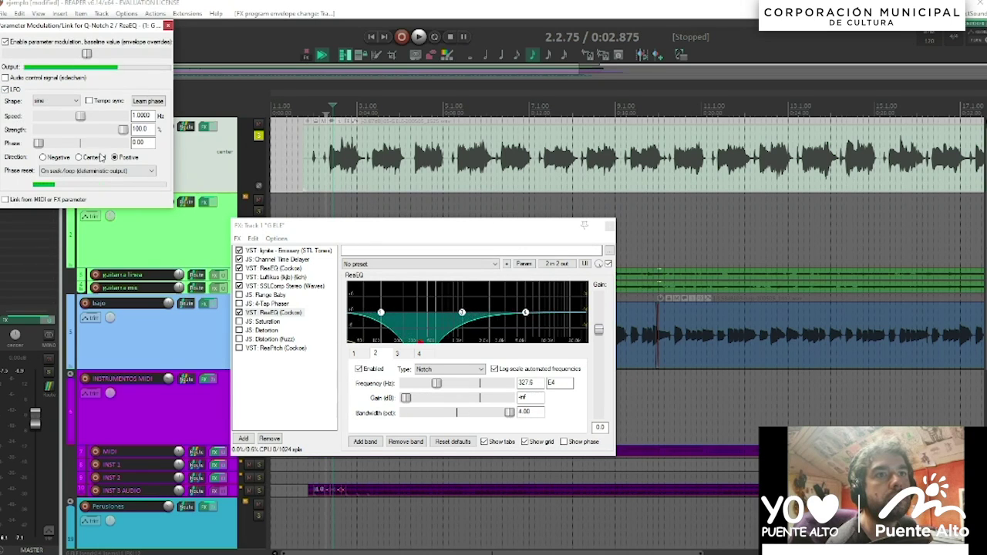
pyautogui.moveTo(123, 129); pyautogui.dragTo(70, 119)
pyautogui.doubleClick(70, 118)
pyautogui.doubleClick(63, 130)
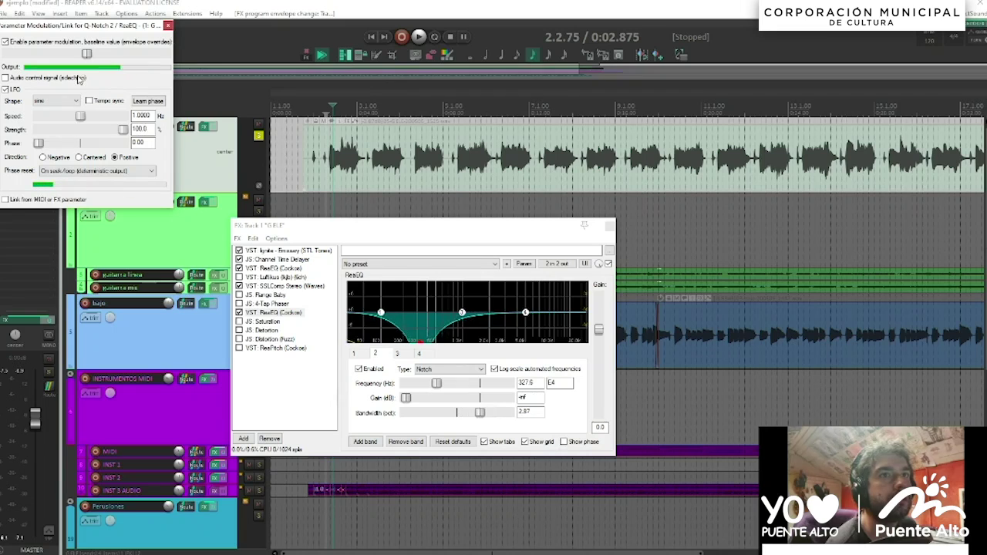
pyautogui.click(12, 87)
pyautogui.click(168, 25)
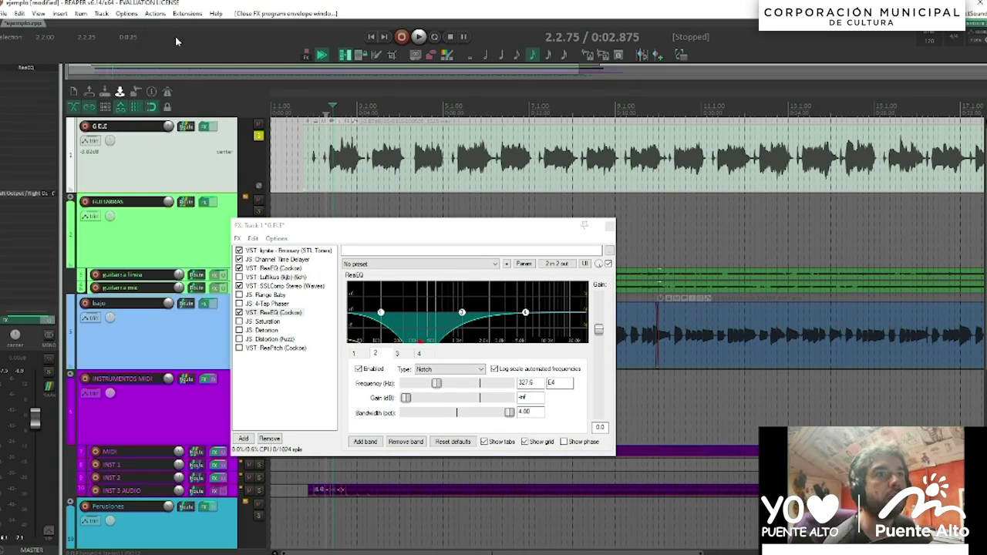
# Step: Modulate the notch frequency with a centered sine LFO at 0.3 Hz speed and 26.3% strength, and start playback
pyautogui.moveTo(438, 384); pyautogui.dragTo(434, 384)
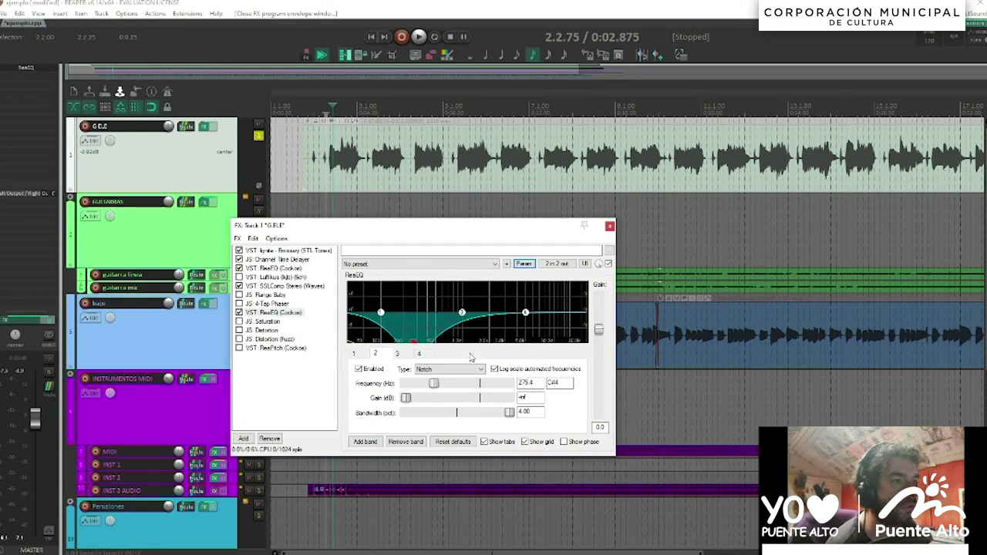
pyautogui.click(525, 264)
pyautogui.click(571, 309)
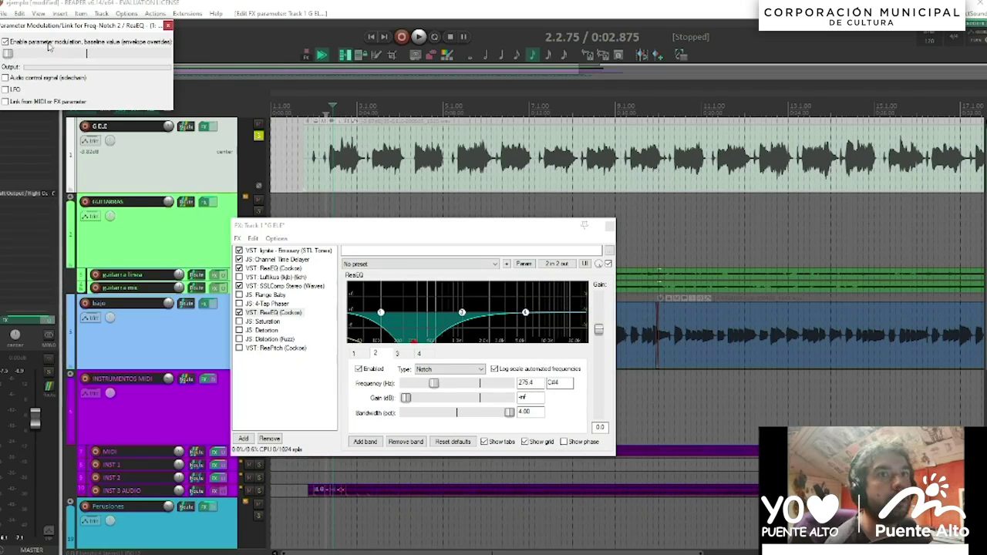
pyautogui.click(9, 90)
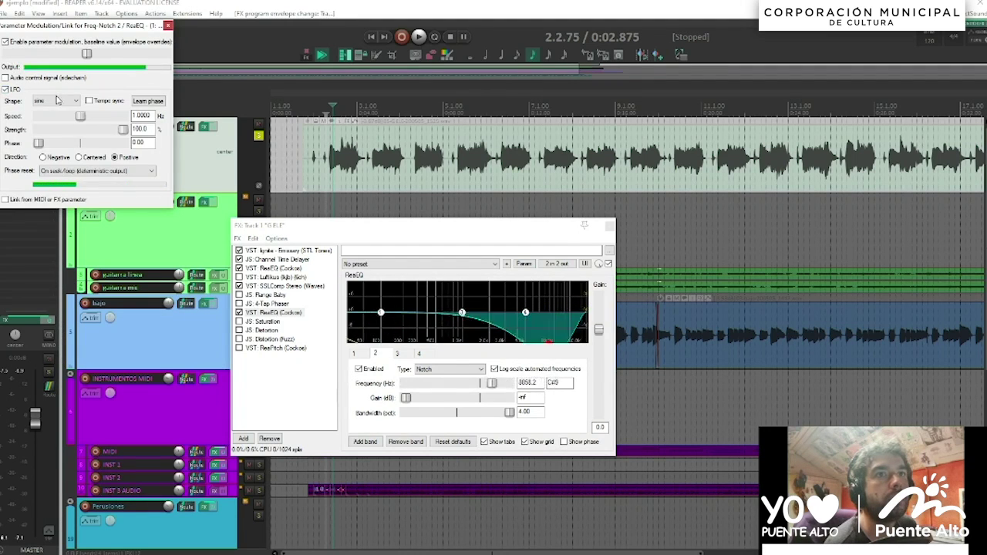
pyautogui.click(78, 156)
pyautogui.moveTo(80, 116); pyautogui.dragTo(51, 116)
pyautogui.press('space')
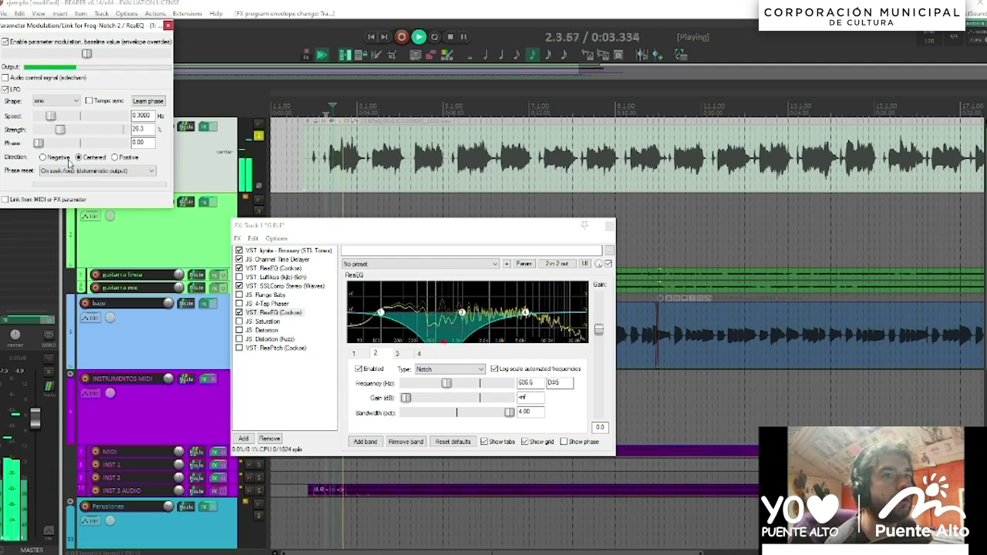
# Step: Narrow the notch bandwidth to 0.51, set the LFO to 0.5217 Hz and 32.4% strength, and lower its baseline value during playback
pyautogui.moveTo(512, 415); pyautogui.dragTo(446, 417)
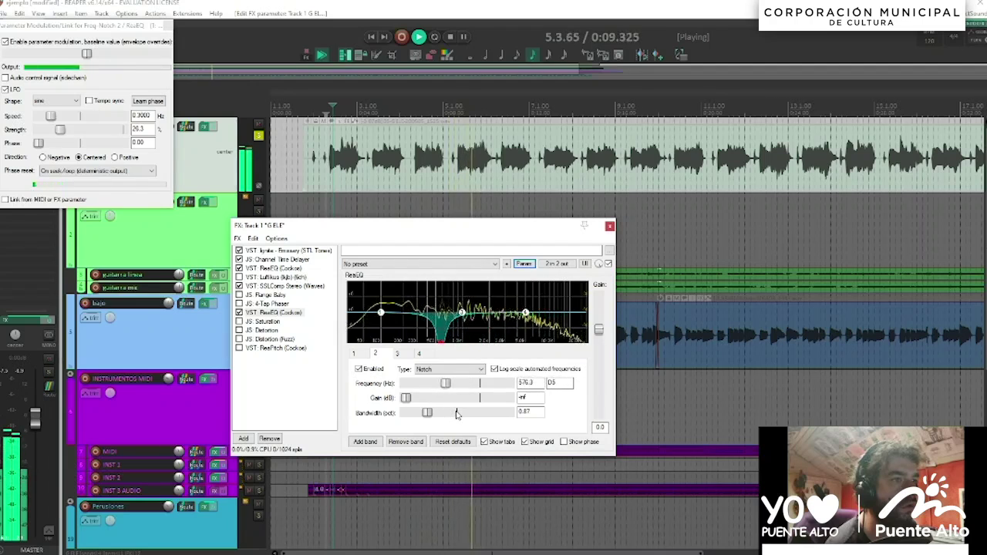
pyautogui.moveTo(429, 414); pyautogui.dragTo(417, 414)
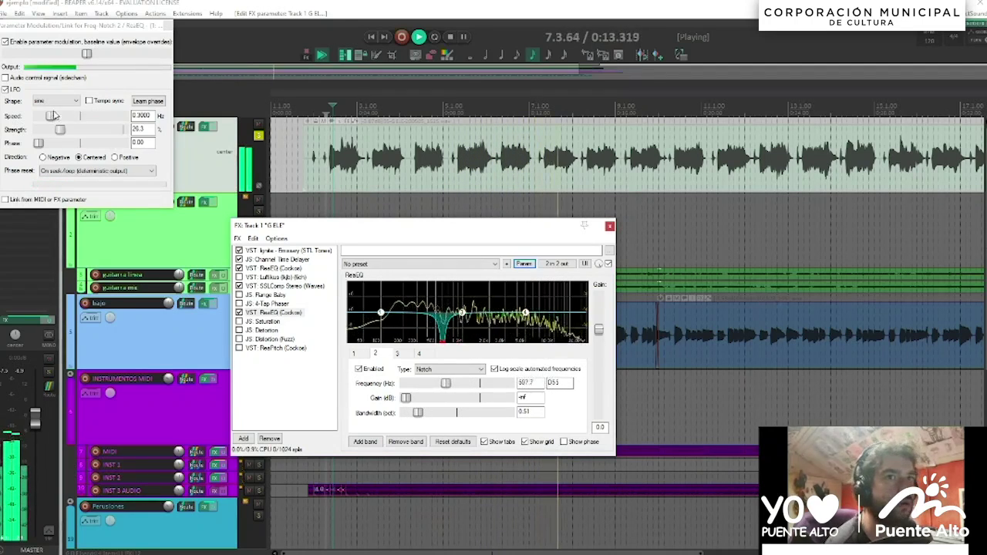
pyautogui.moveTo(50, 116); pyautogui.dragTo(68, 131)
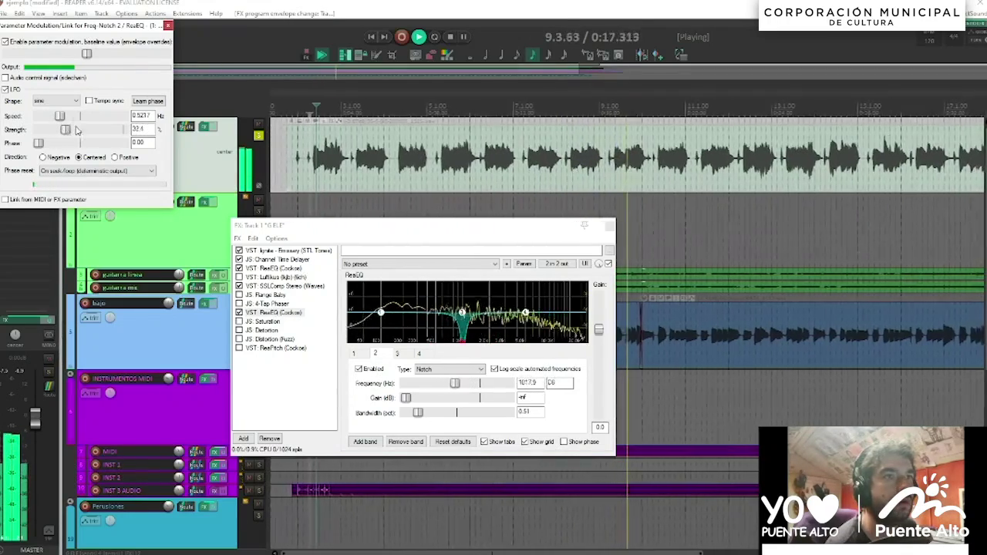
pyautogui.moveTo(89, 54); pyautogui.dragTo(68, 56)
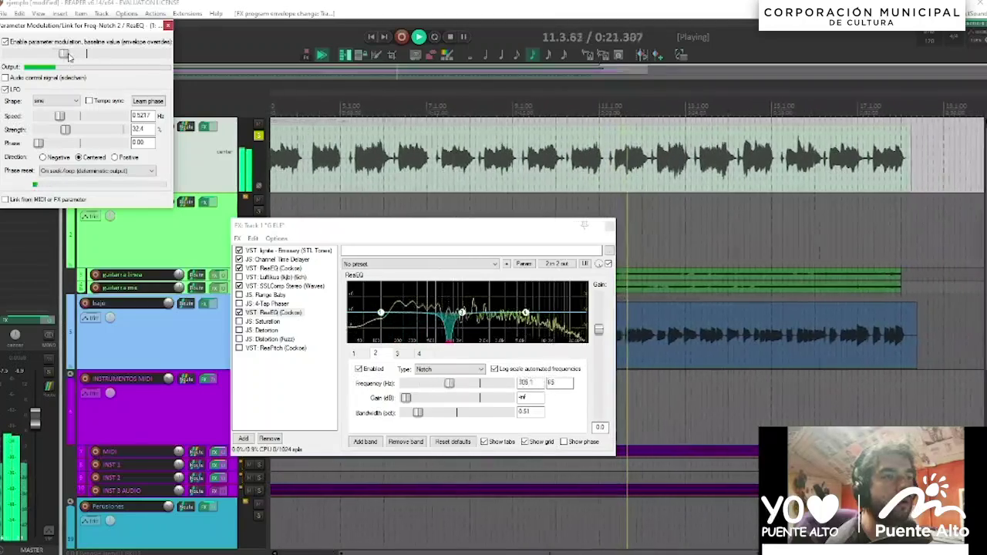
pyautogui.press('space')
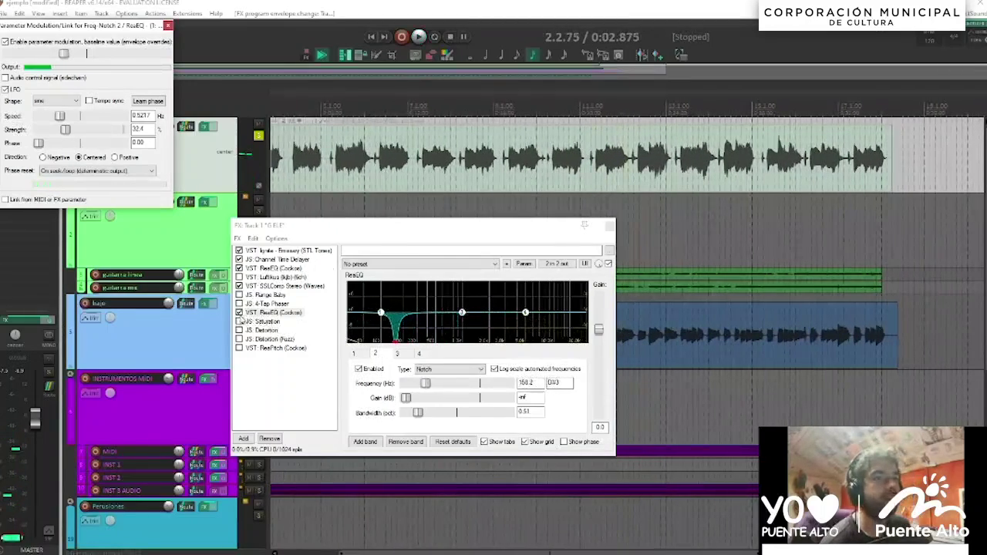
# Step: Bypass and delete the ReaEQ after the phaser, and audition the guitar through the 4-Tap Phaser
pyautogui.click(240, 313)
pyautogui.press('space')
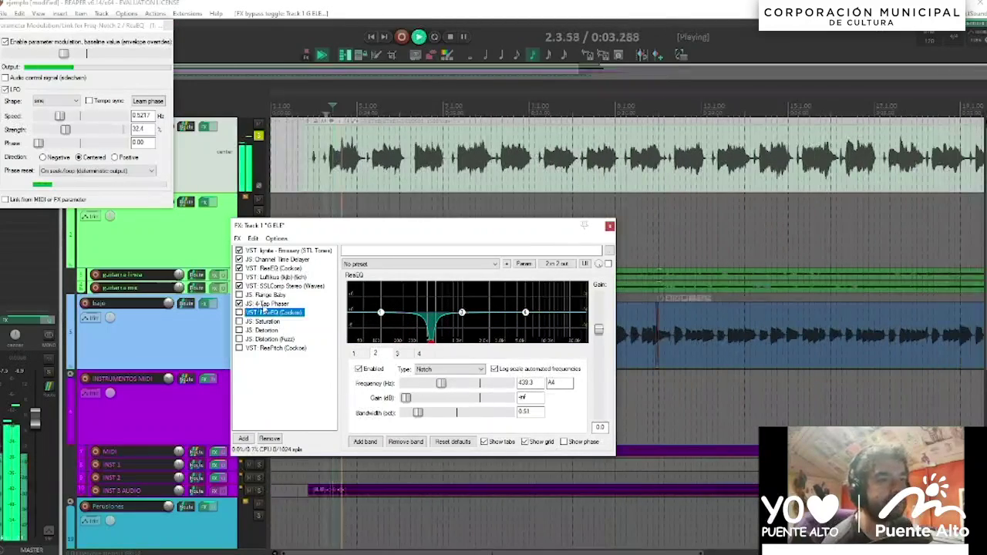
pyautogui.click(264, 305)
pyautogui.click(267, 312)
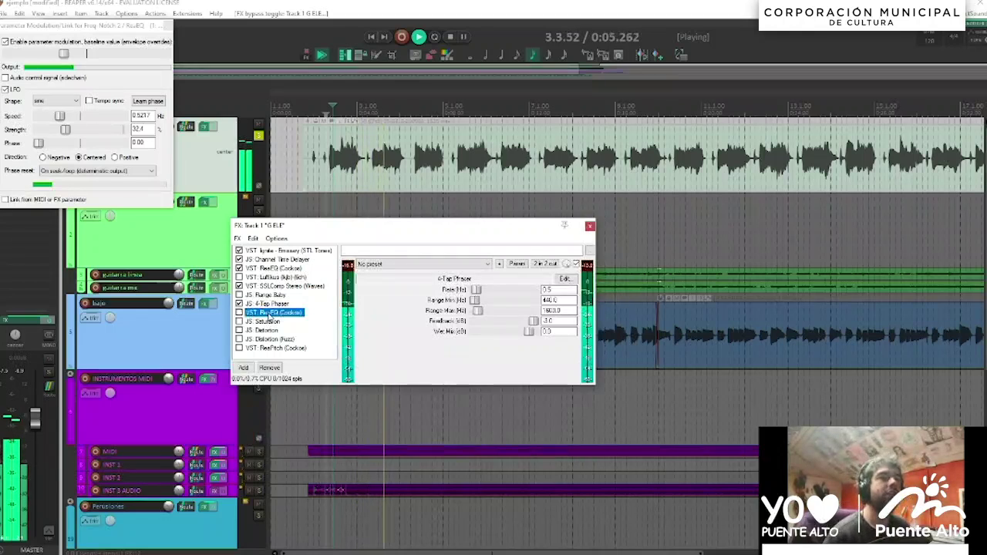
pyautogui.press('Delete')
pyautogui.click(269, 304)
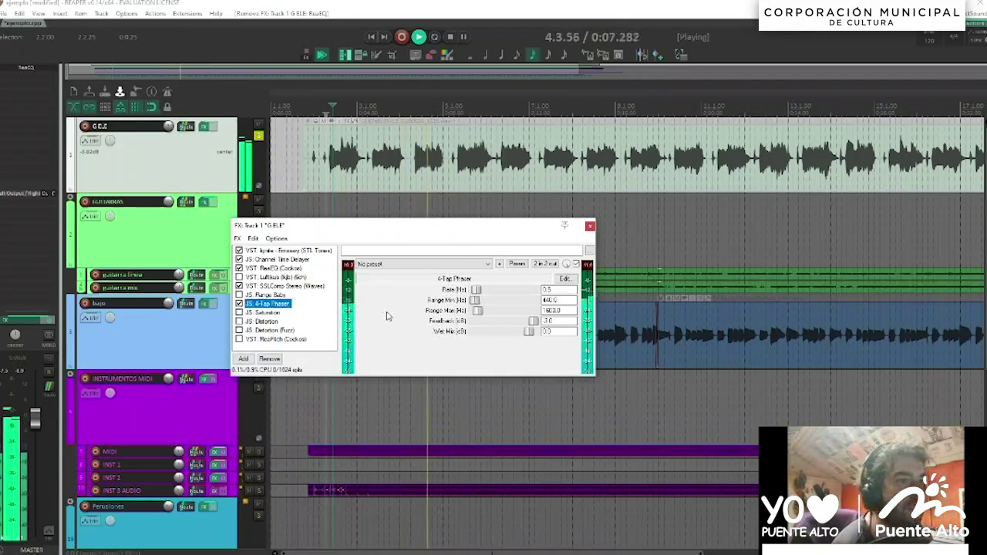
pyautogui.press('space')
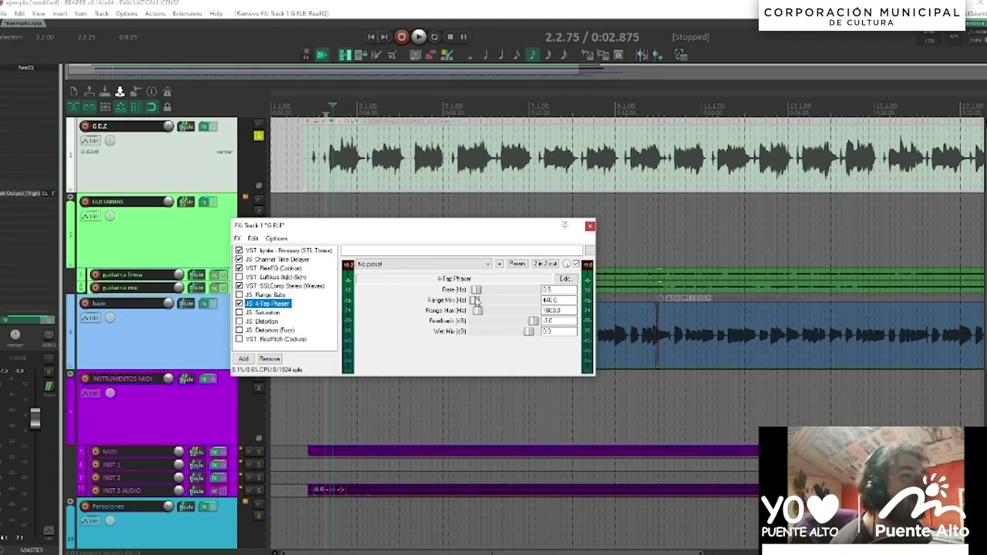
# Step: Audition the 4-Tap Phaser with its rate raised to 2.2 Hz and restore the rate to 0.5 Hz
pyautogui.press('space')
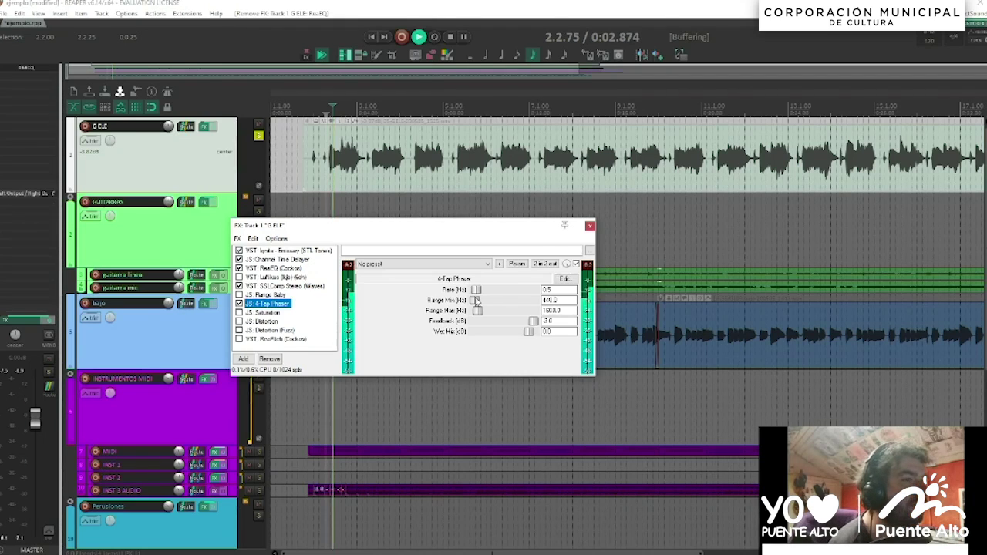
pyautogui.press('space')
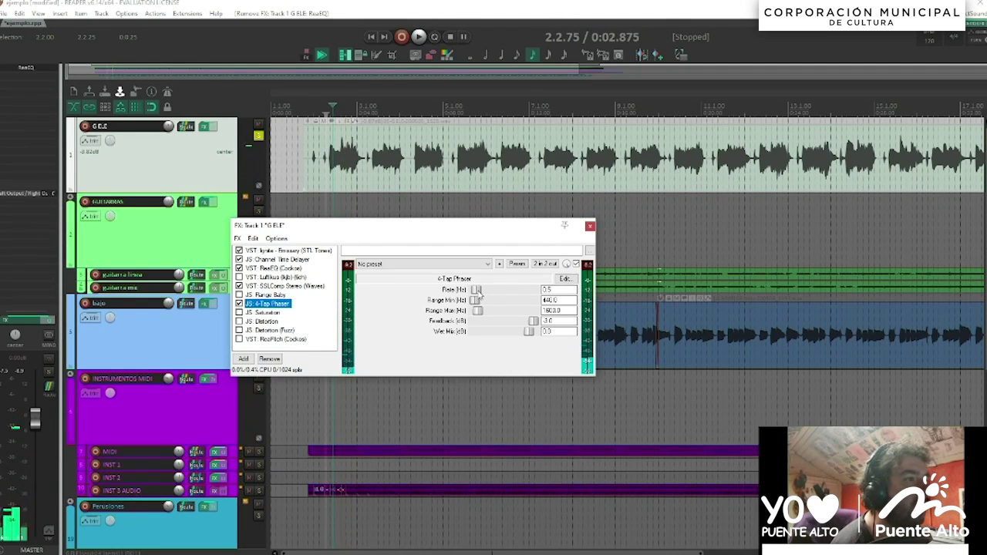
pyautogui.click(479, 295)
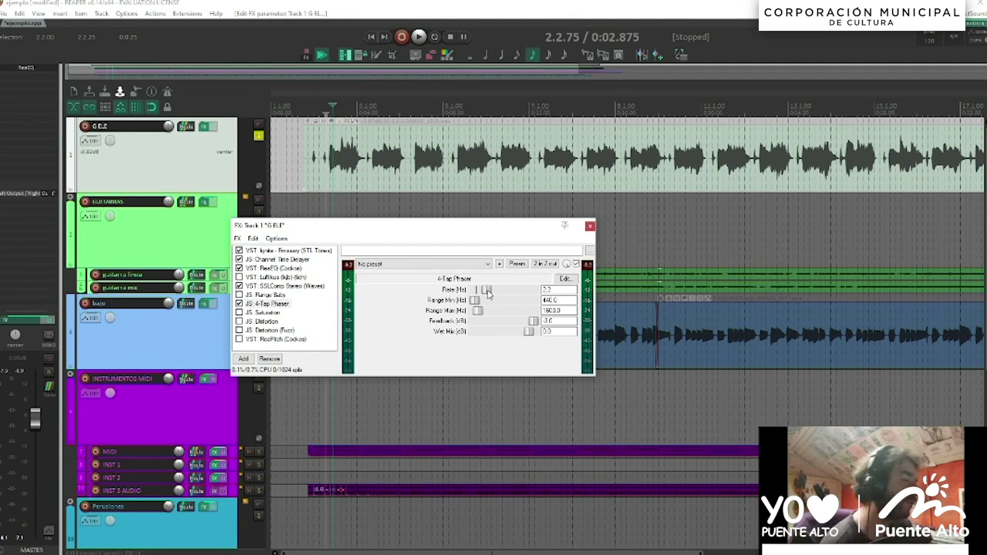
pyautogui.press('space')
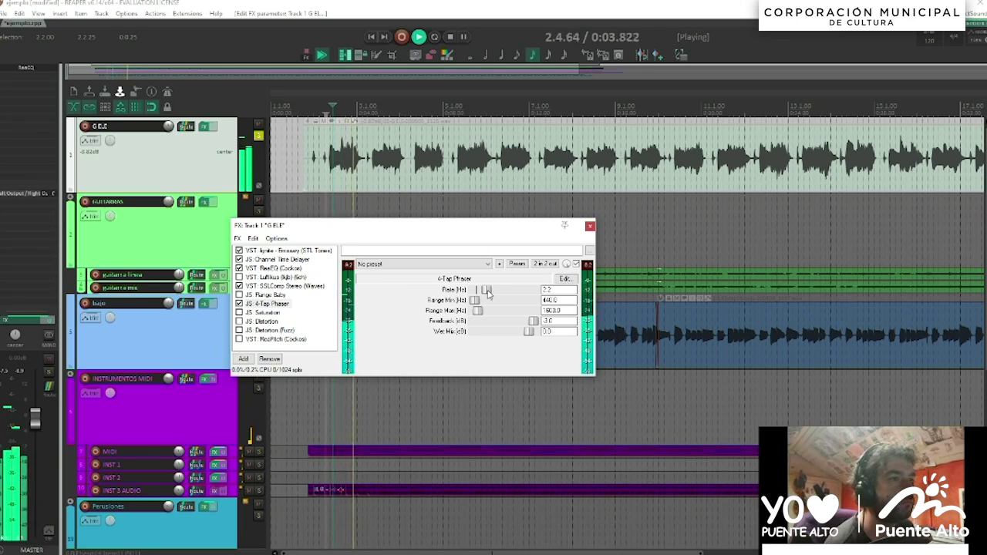
pyautogui.moveTo(487, 291); pyautogui.dragTo(479, 295)
pyautogui.press('space')
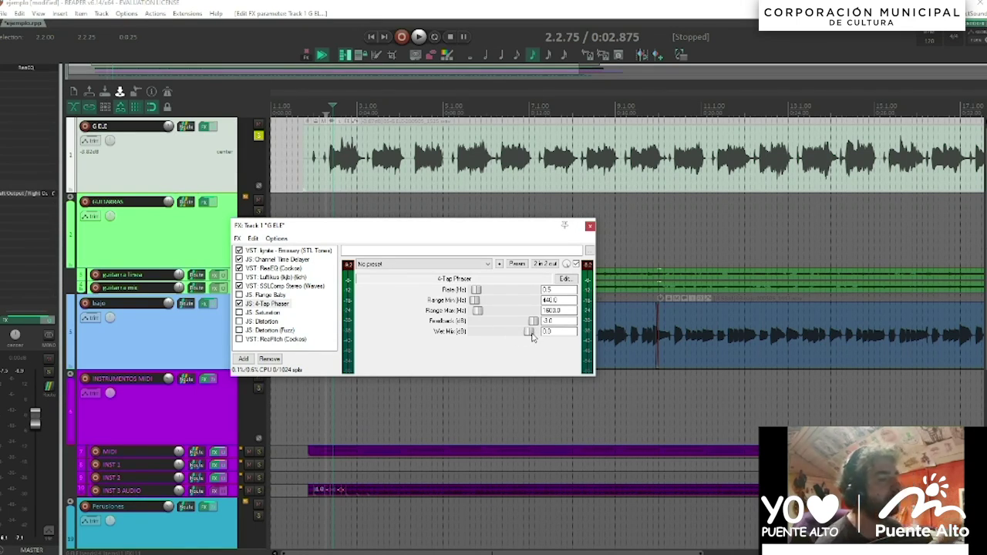
# Step: Reset the phaser's wet mix to 0.0 dB, set its feedback to -11.0 dB and lower its Range Max during playback
pyautogui.press('space')
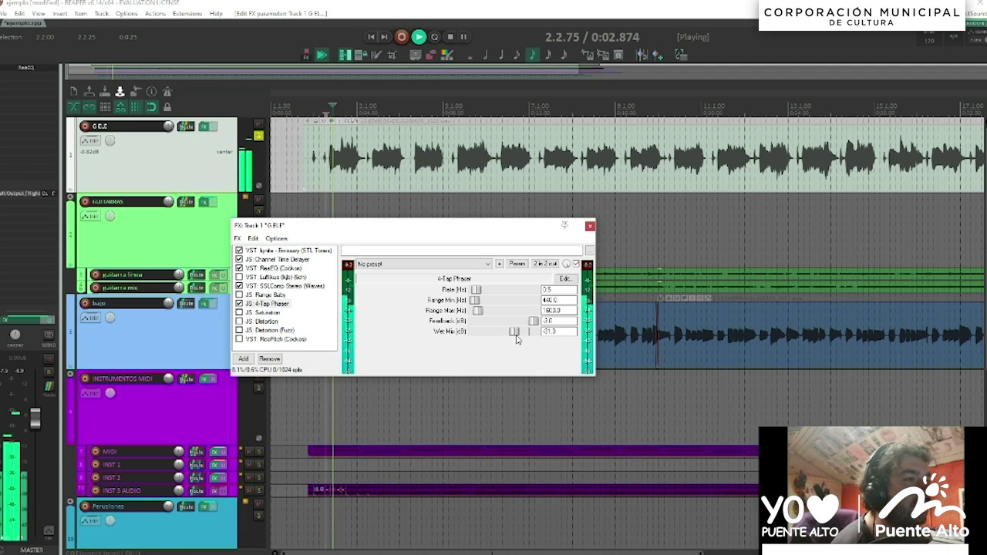
pyautogui.doubleClick(517, 334)
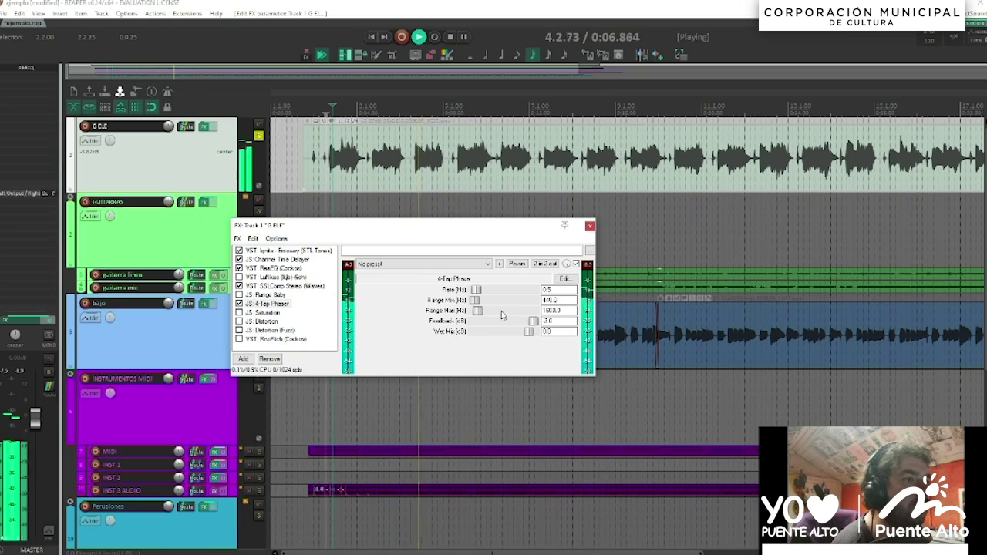
pyautogui.moveTo(534, 322); pyautogui.dragTo(528, 324)
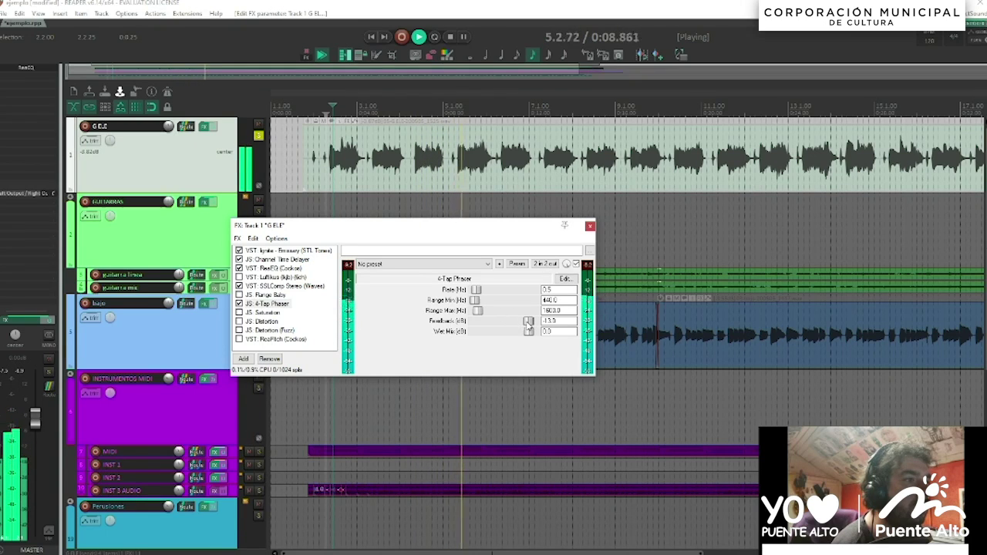
pyautogui.moveTo(476, 310); pyautogui.dragTo(474, 311)
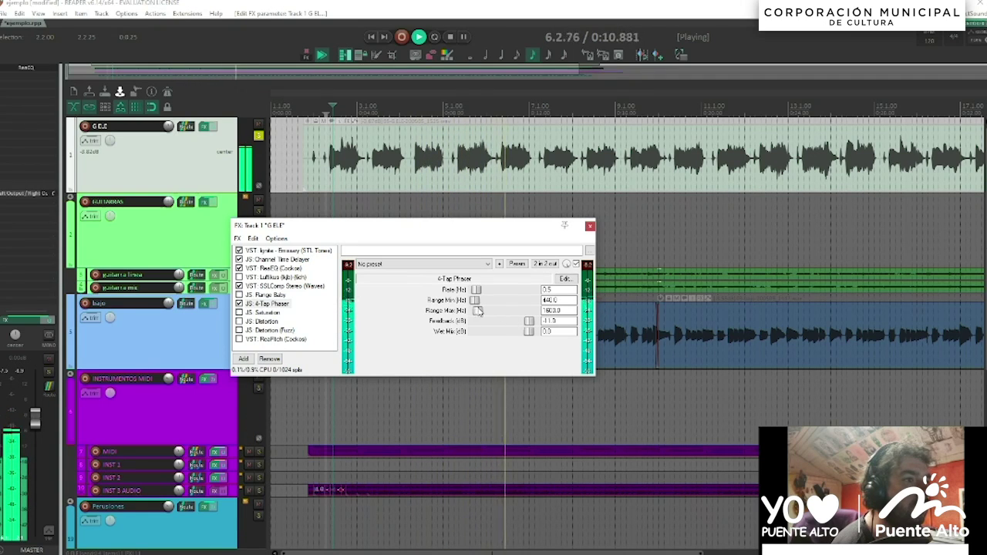
pyautogui.press('space')
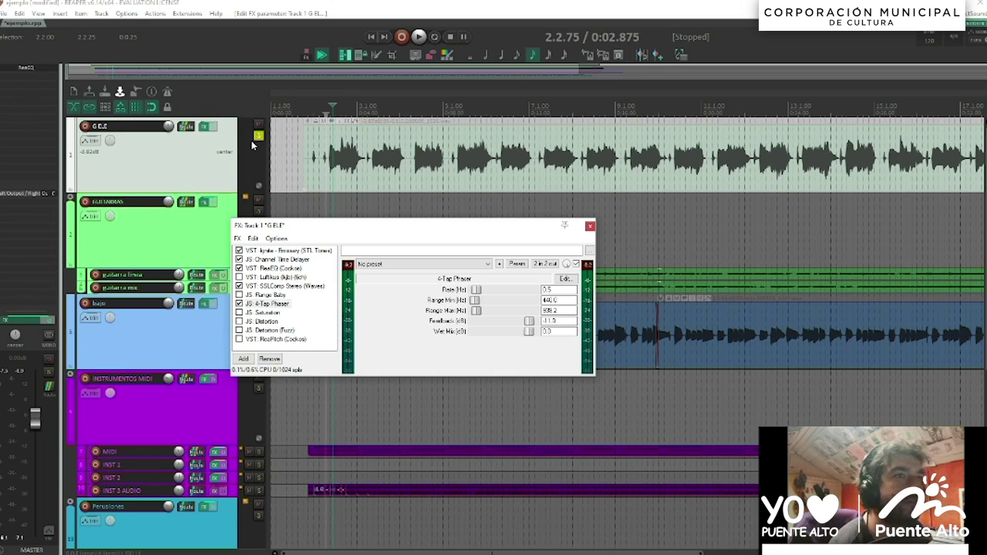
# Step: Unsolo the G ELE track and play the phased guitar within the full mix
pyautogui.scroll(-3, 428, 194)
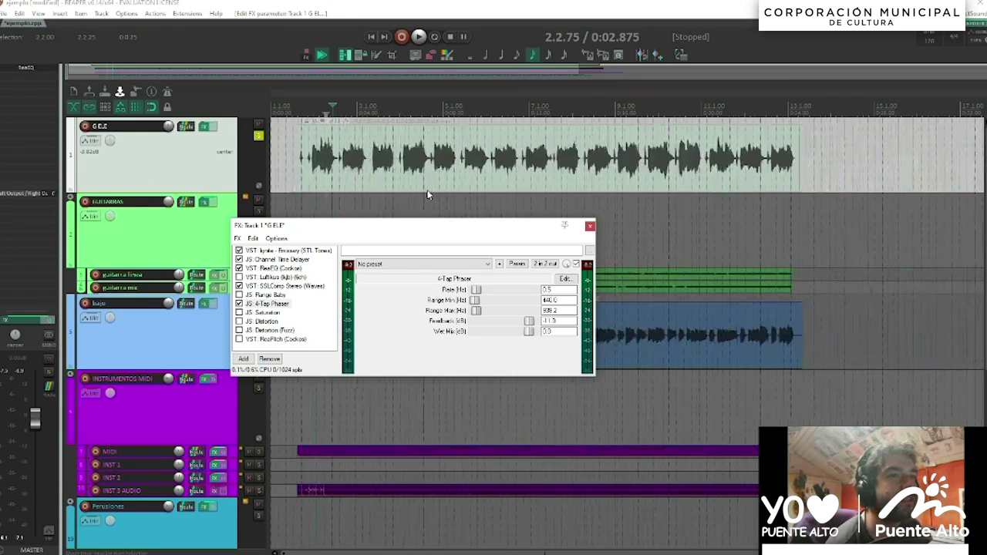
pyautogui.scroll(1, 344, 187)
pyautogui.press('space')
pyautogui.click(259, 135)
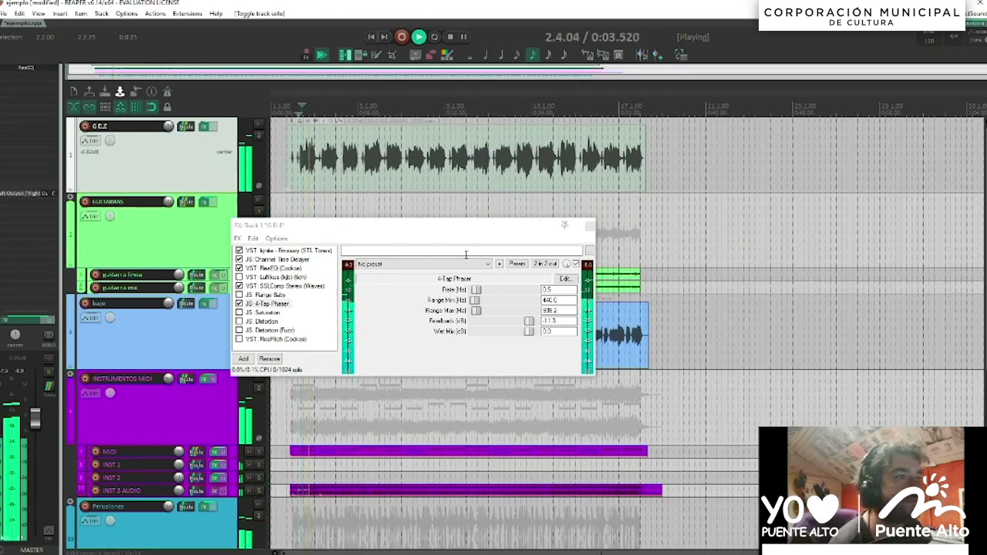
# Step: Set the 4-Tap Phaser's wet mix to -7.0 dB, solo the G ELE track and raise the phaser rate to 6.1 Hz
pyautogui.moveTo(529, 331); pyautogui.dragTo(527, 336)
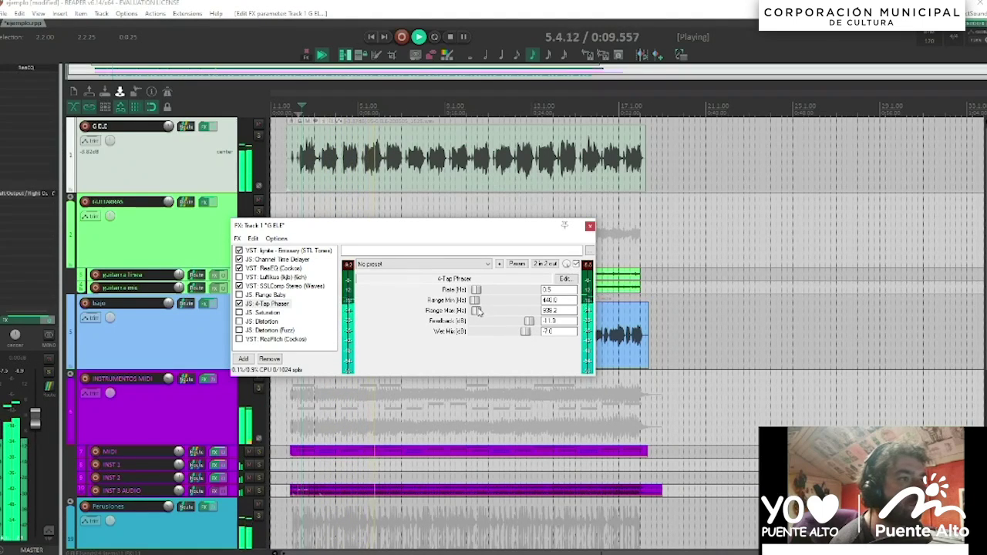
pyautogui.moveTo(476, 290)
pyautogui.mouseDown()
pyautogui.moveTo(498, 295)
pyautogui.moveTo(487, 295)
pyautogui.mouseUp()
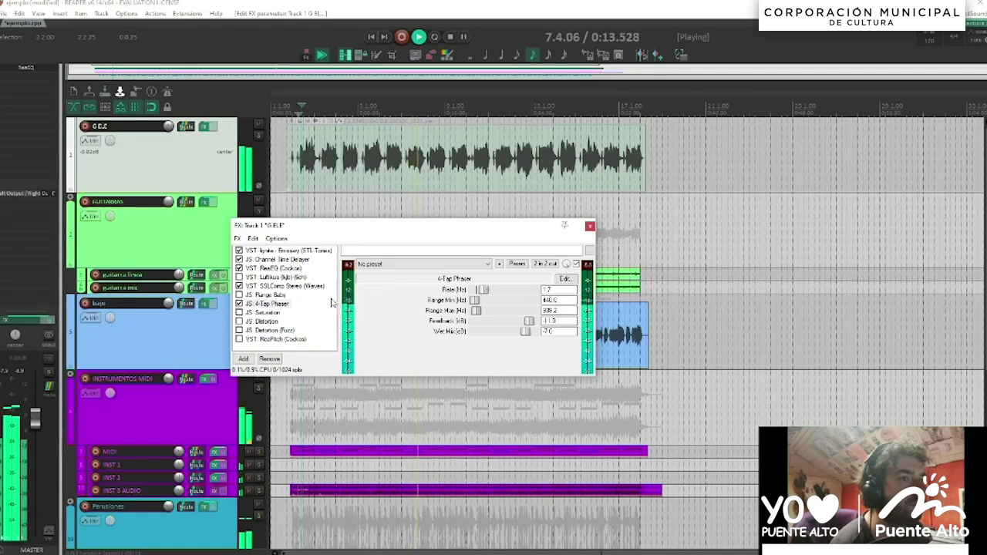
pyautogui.click(258, 136)
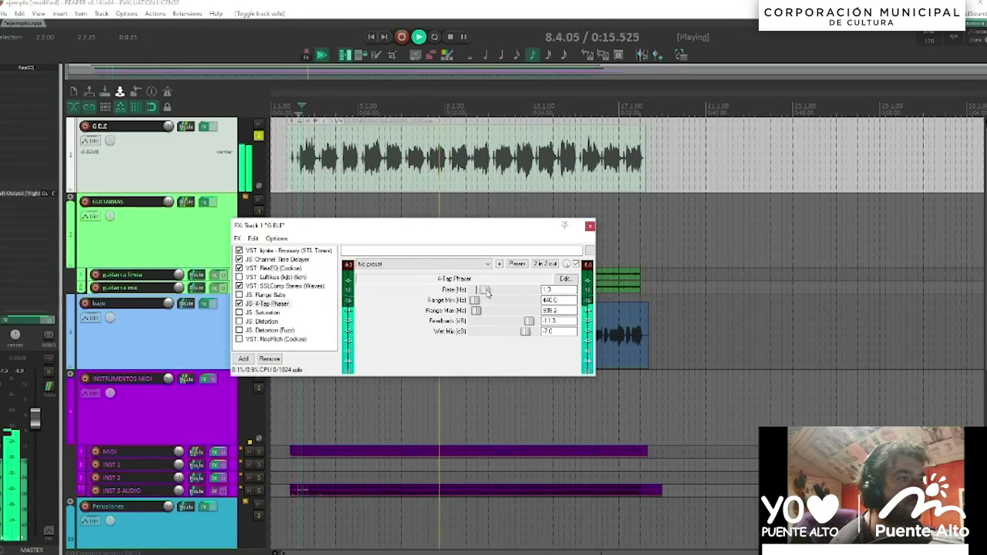
pyautogui.click(514, 291)
pyautogui.moveTo(514, 291); pyautogui.dragTo(511, 293)
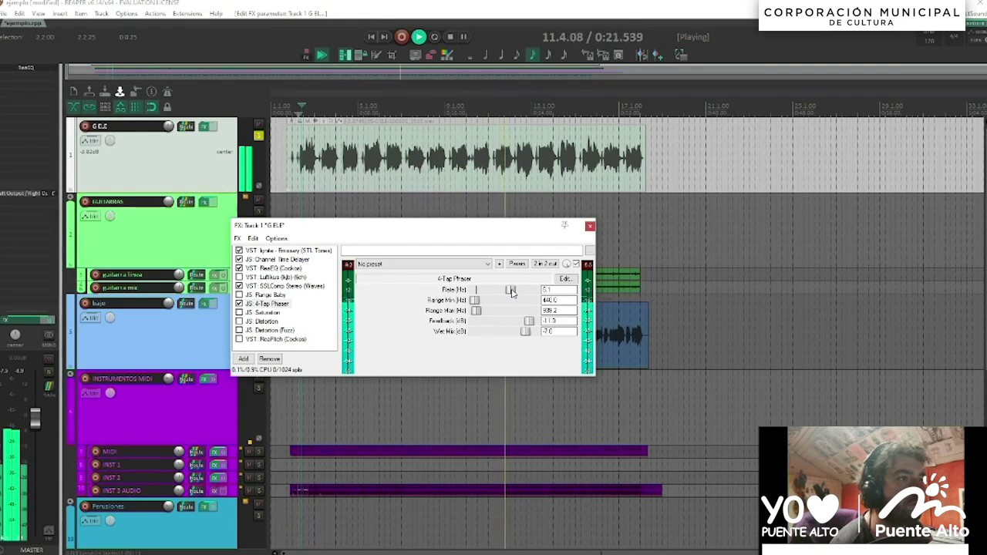
# Step: Unsolo the G ELE track and set the phaser's wet mix to -11.0 dB and feedback to -9.0 dB within the mix
pyautogui.click(259, 136)
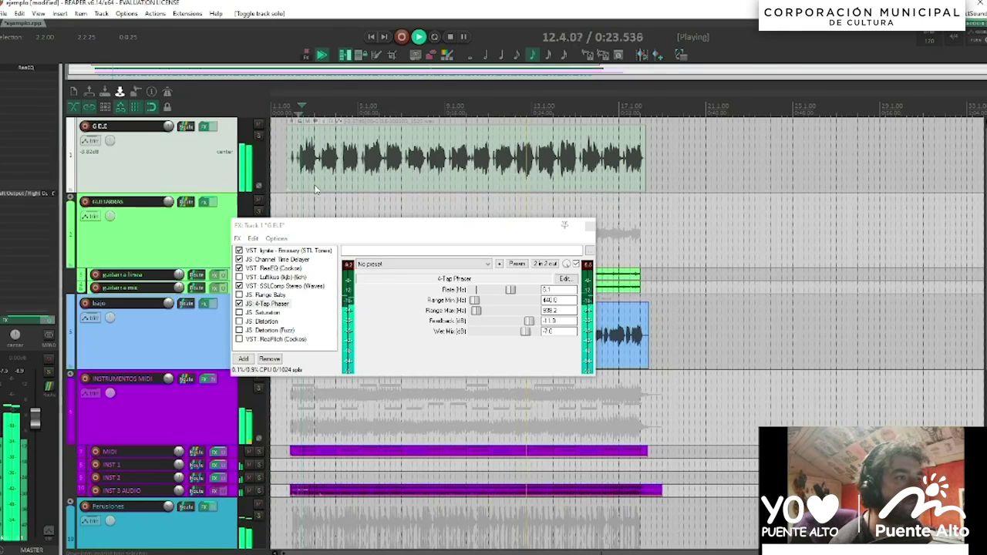
pyautogui.moveTo(526, 332); pyautogui.dragTo(531, 329)
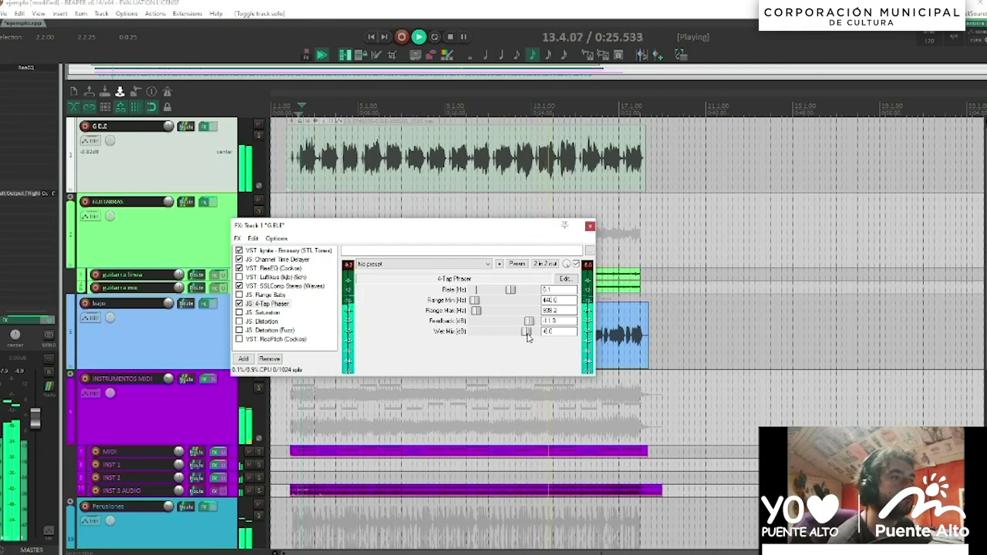
pyautogui.moveTo(529, 325); pyautogui.dragTo(531, 323)
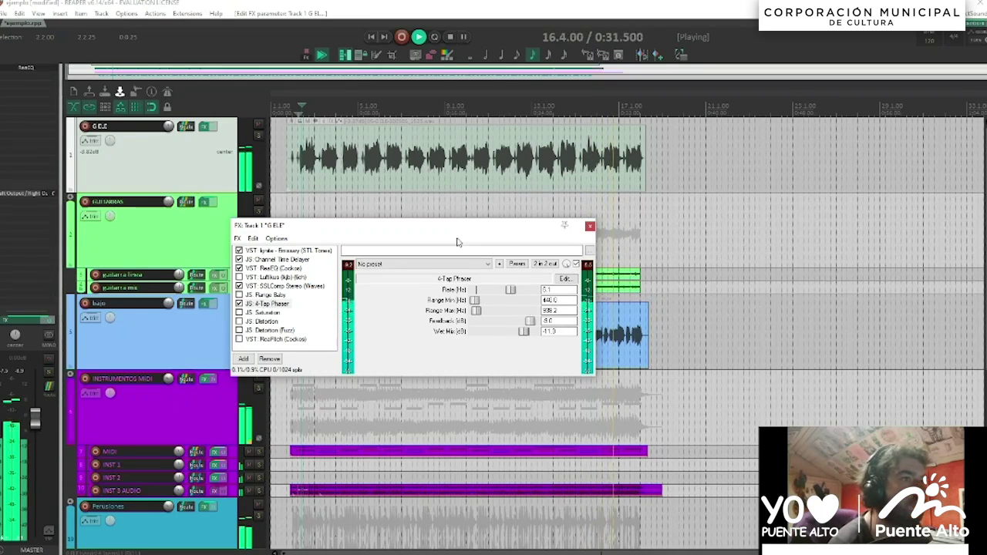
# Step: Replay the mix, compare the guitar with and without the 4-Tap Phaser, and leave the phaser bypassed
pyautogui.press('space')
pyautogui.press('space')
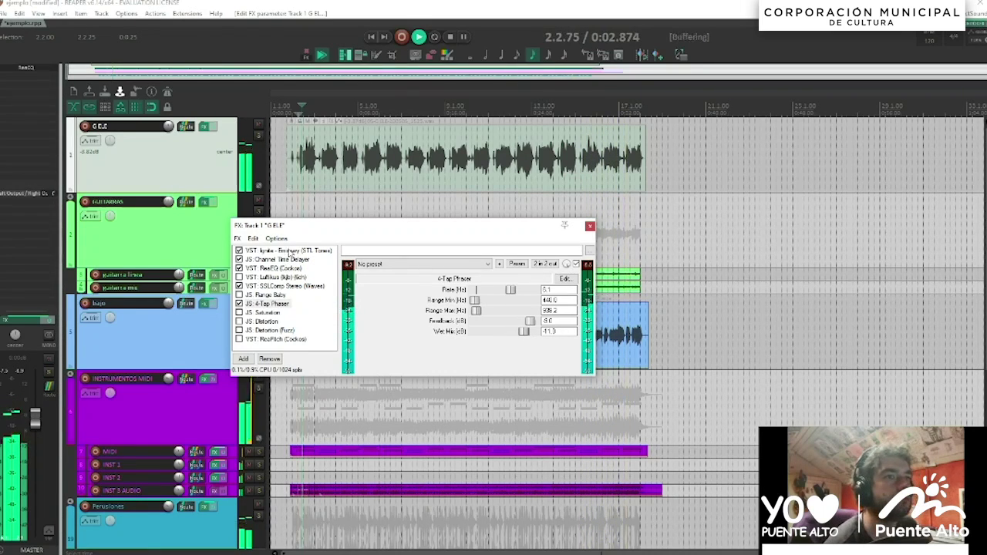
pyautogui.click(239, 305)
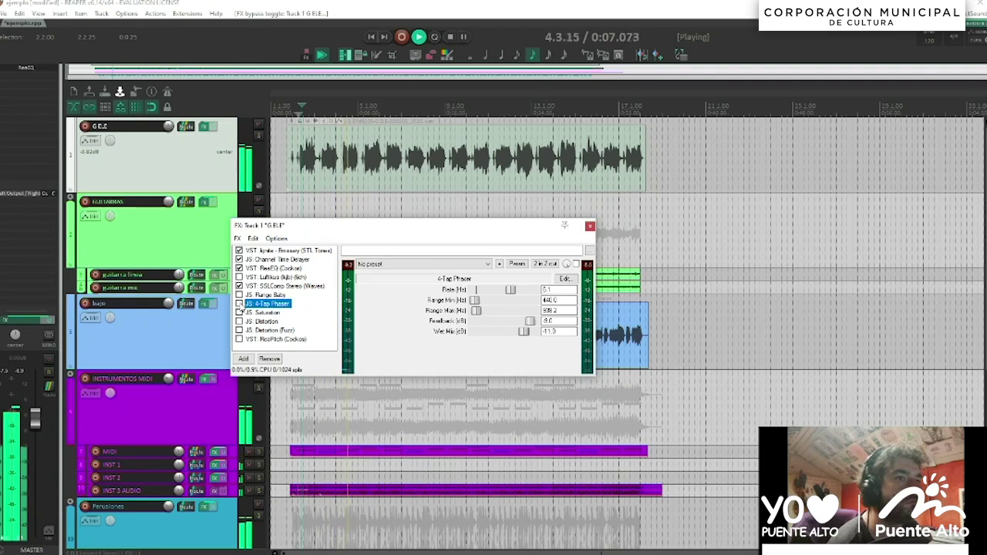
pyautogui.click(240, 305)
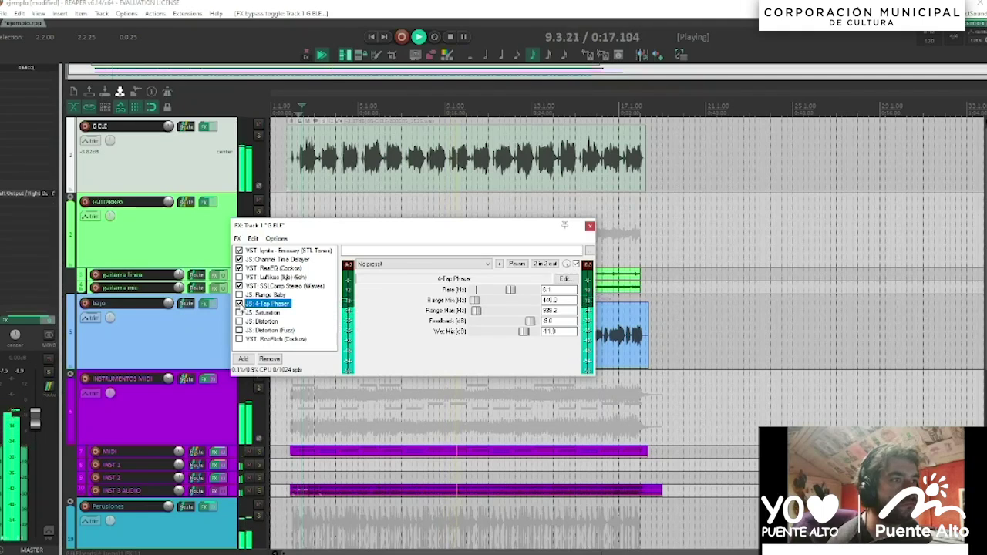
pyautogui.press('space')
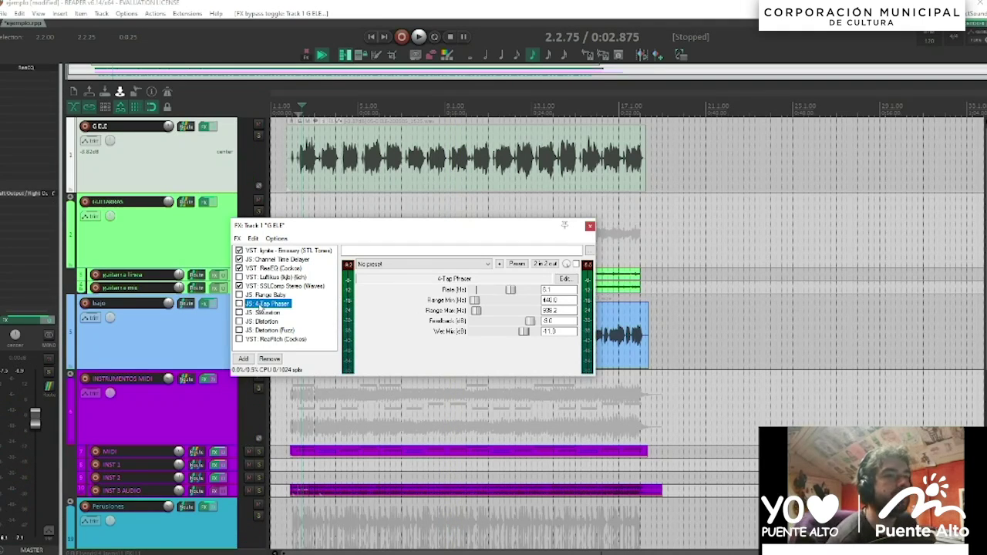
# Step: Enable the Saturation effect, solo the G ELE track and raise the saturation amount to 100% during playback
pyautogui.click(244, 313)
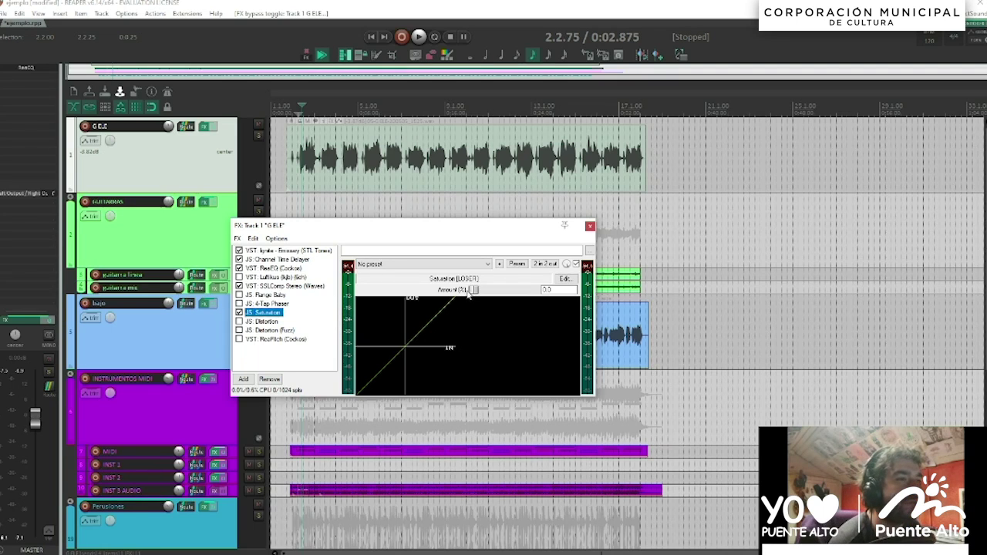
pyautogui.click(260, 137)
pyautogui.press('space')
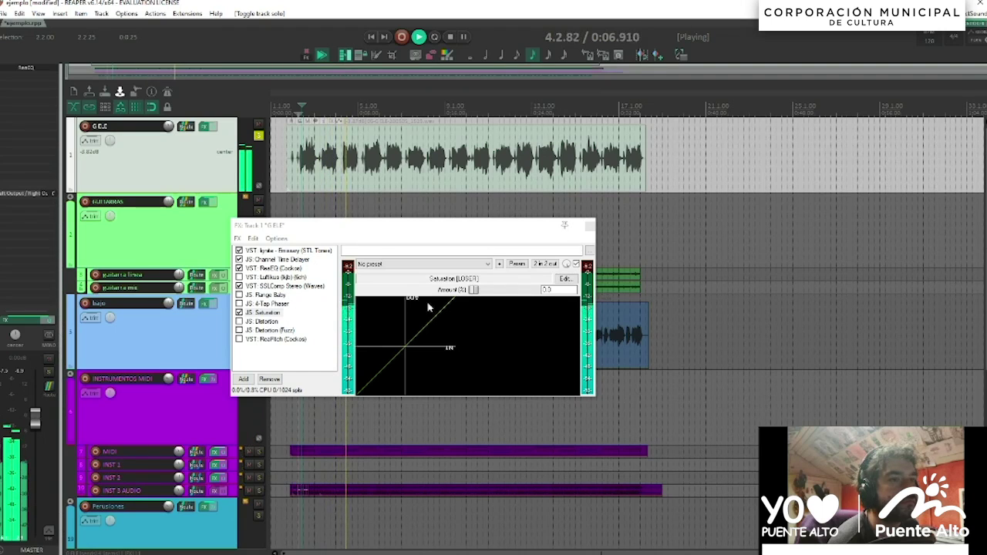
pyautogui.moveTo(475, 290); pyautogui.dragTo(543, 291)
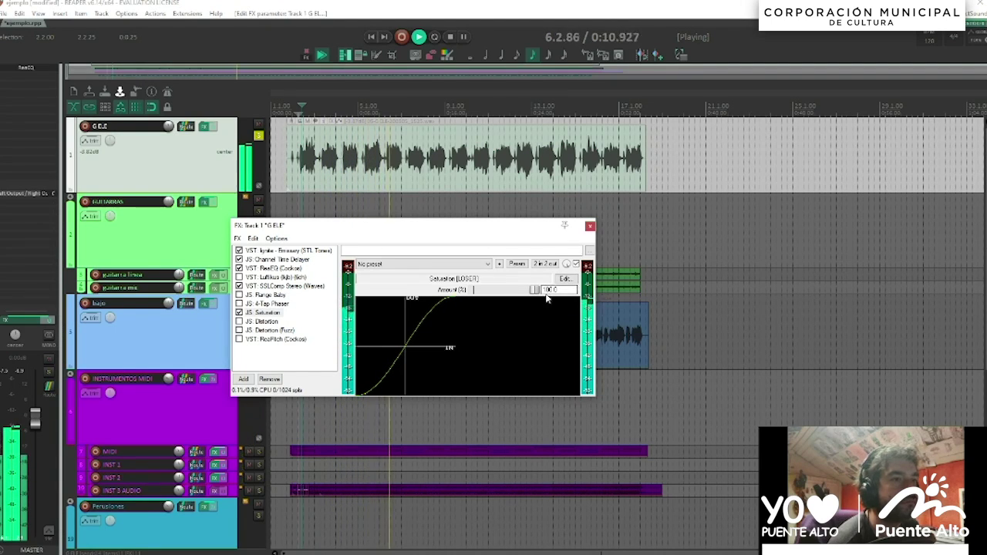
pyautogui.press('space')
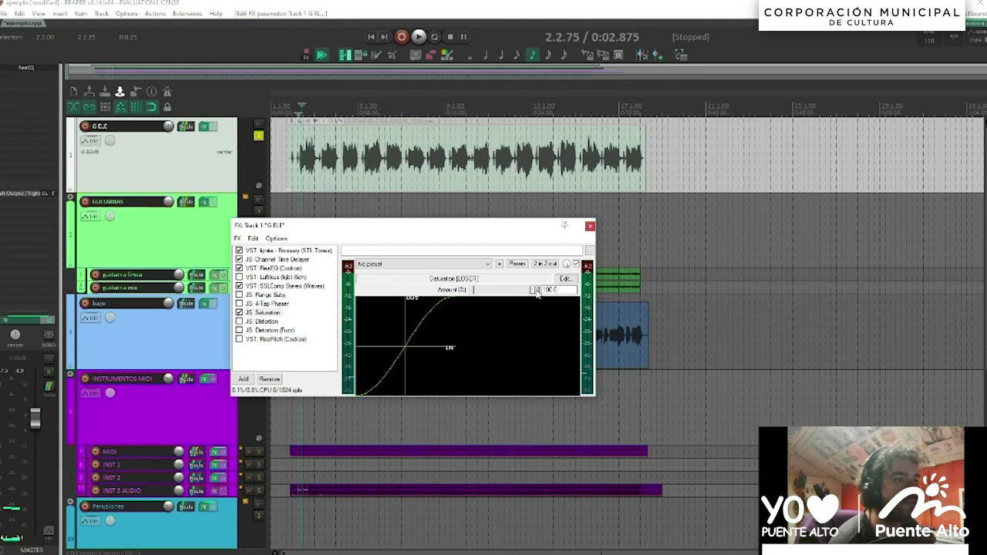
# Step: Check the G ELE track's routing, and audition the soloed guitar with the Saturation amount at 0% and at 100%
pyautogui.click(187, 126)
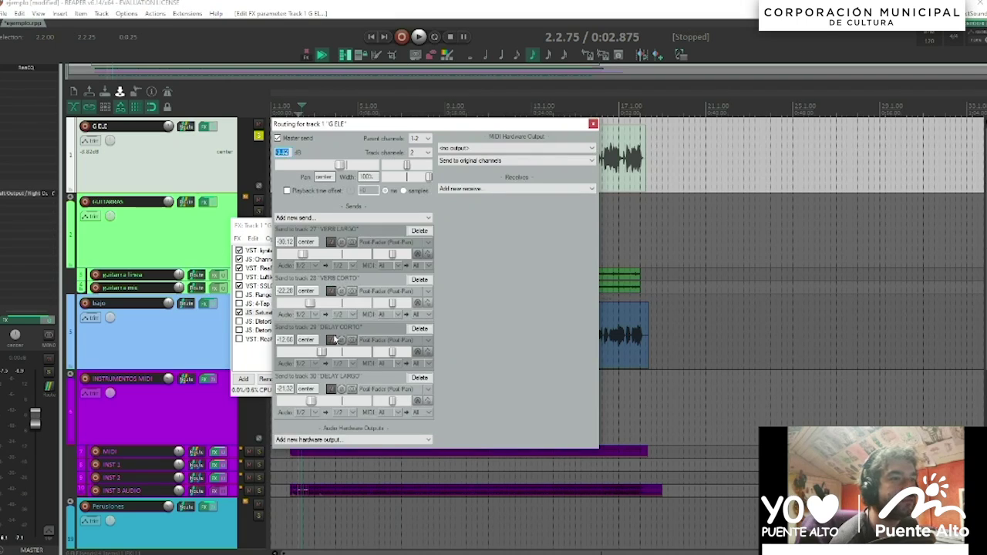
pyautogui.click(592, 125)
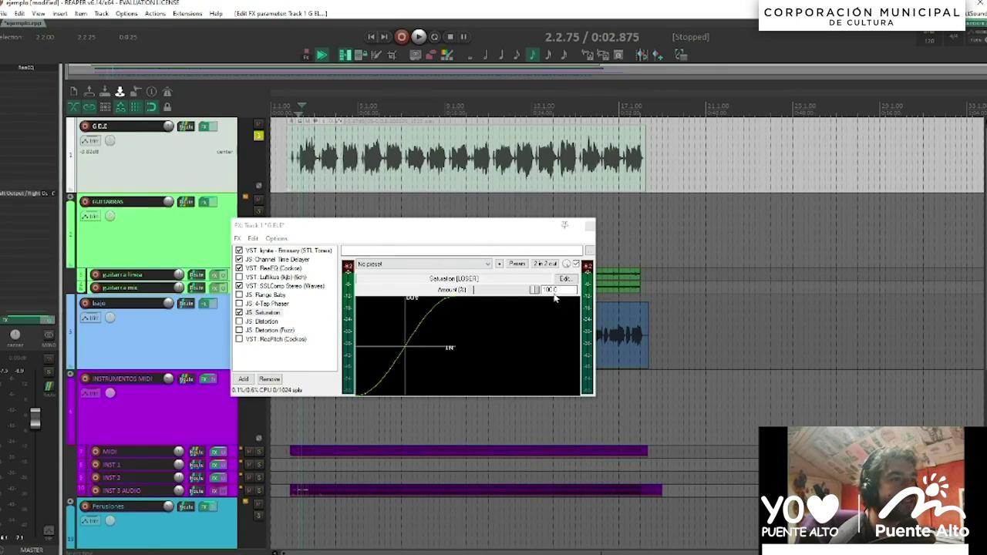
pyautogui.moveTo(556, 300); pyautogui.dragTo(480, 295)
pyautogui.press('space')
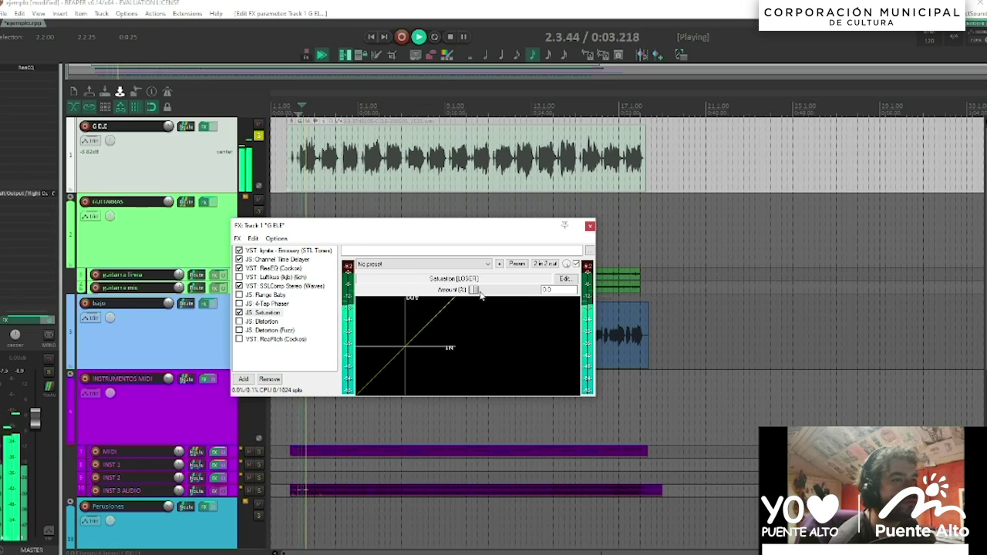
pyautogui.moveTo(475, 290); pyautogui.dragTo(535, 290)
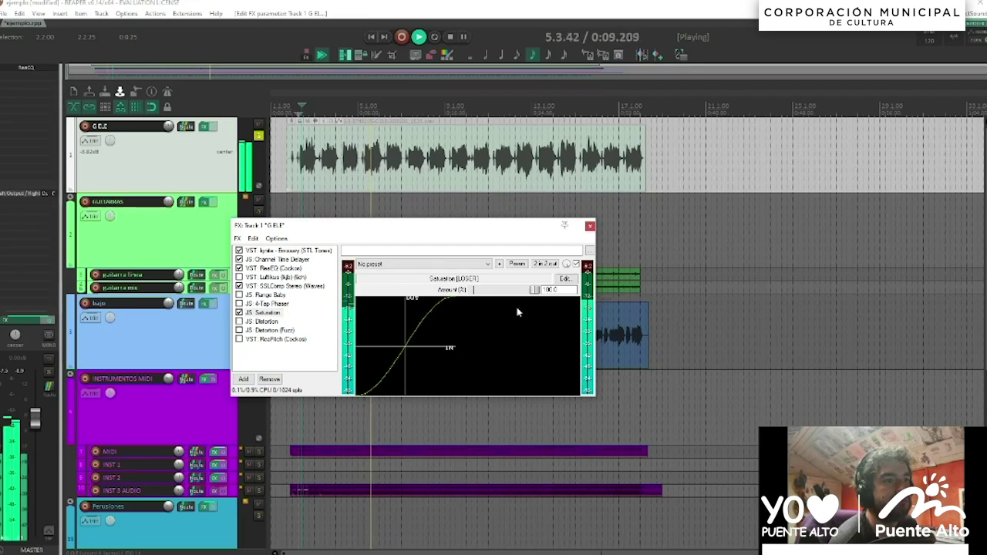
pyautogui.press('space')
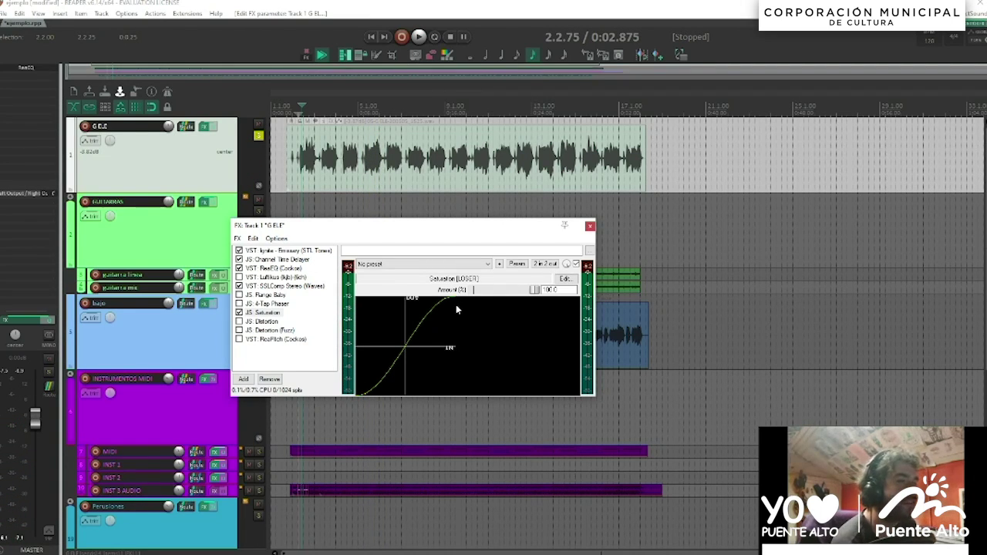
# Step: Reset the Saturation amount to 0%, unsolo G ELE and raise the amount to 91% while the full mix plays
pyautogui.doubleClick(534, 290)
pyautogui.click(250, 139)
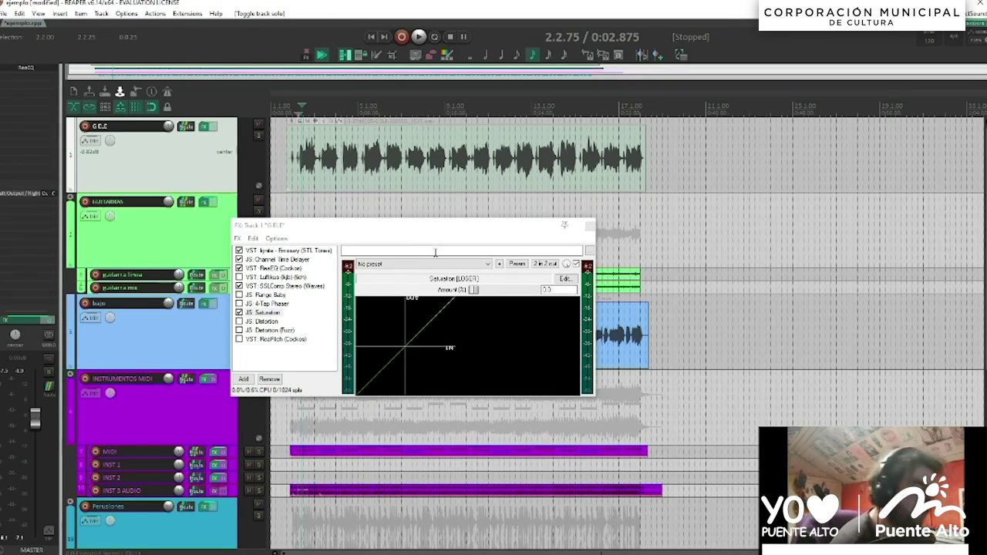
pyautogui.press('space')
pyautogui.moveTo(474, 290); pyautogui.dragTo(527, 292)
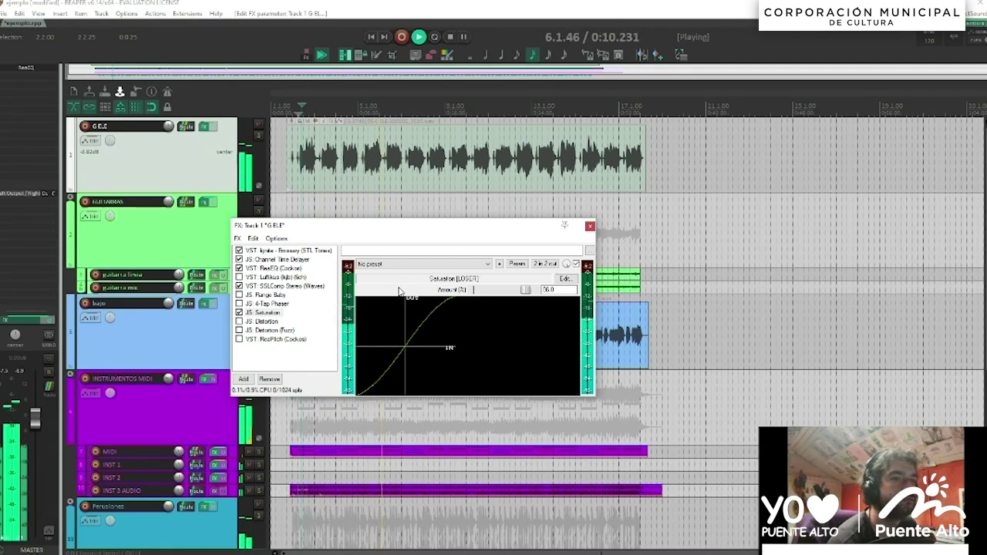
pyautogui.moveTo(522, 289); pyautogui.dragTo(526, 296)
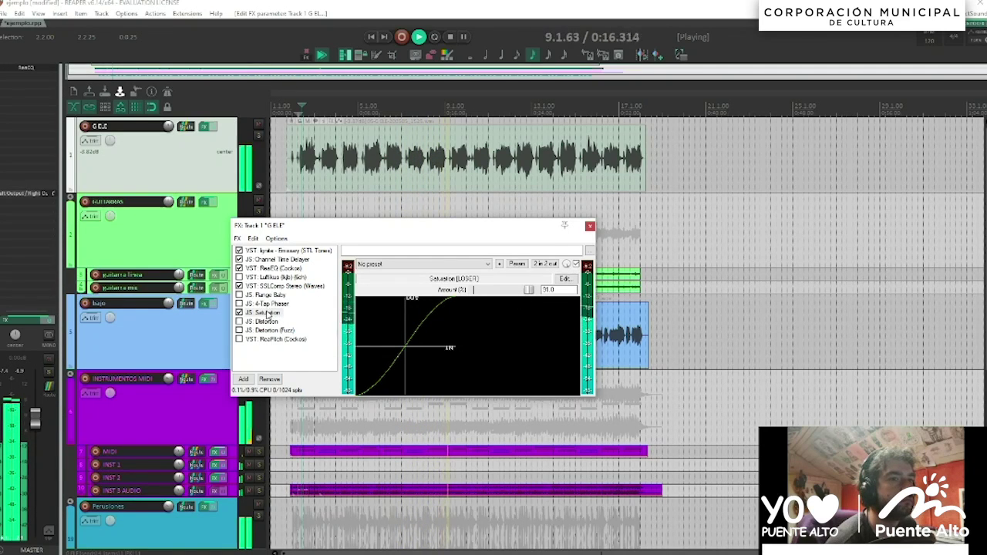
# Step: Lower the Saturation amount to 72% while replaying the full mix
pyautogui.press('space')
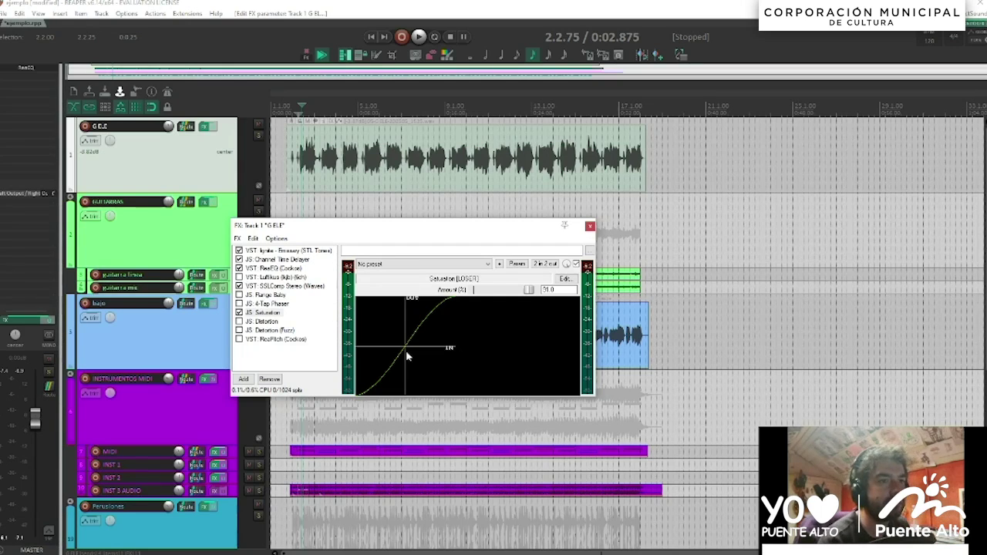
pyautogui.moveTo(530, 290)
pyautogui.mouseDown()
pyautogui.moveTo(456, 299)
pyautogui.moveTo(526, 290)
pyautogui.mouseUp()
pyautogui.press('space')
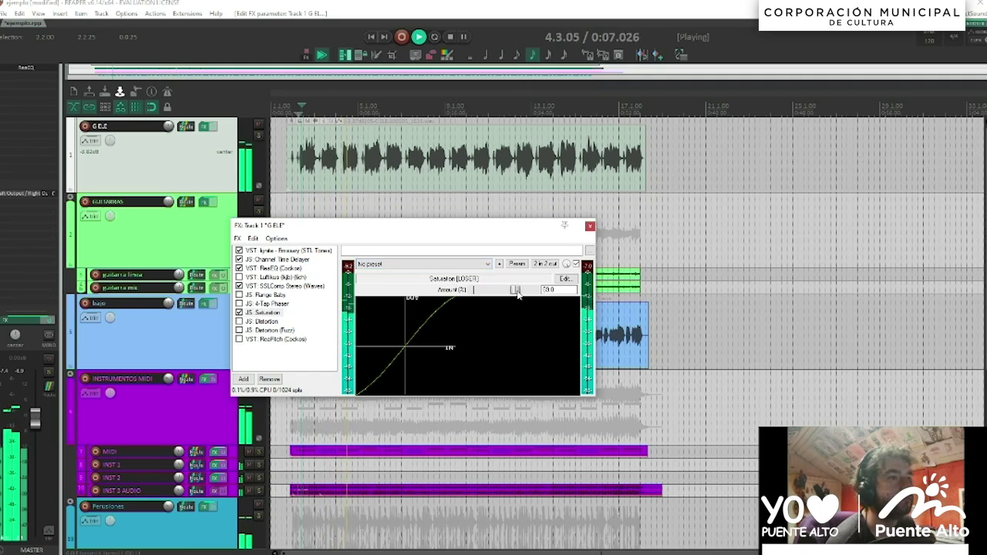
pyautogui.moveTo(517, 291); pyautogui.dragTo(519, 290)
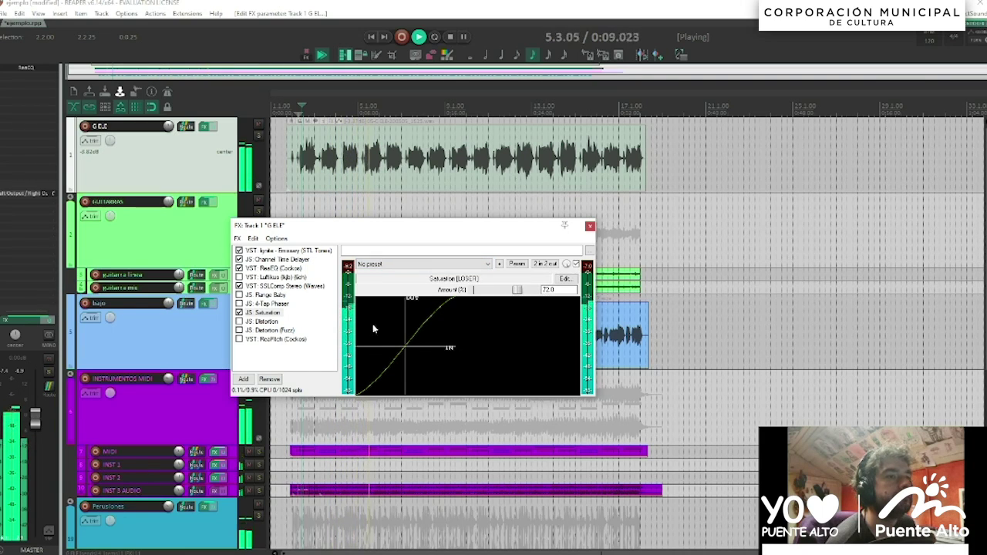
# Step: Lower the G ELE track volume to -6.25 dB, stop playback and reset the effect's peak meter
pyautogui.moveTo(168, 126); pyautogui.dragTo(168, 131)
pyautogui.press('space')
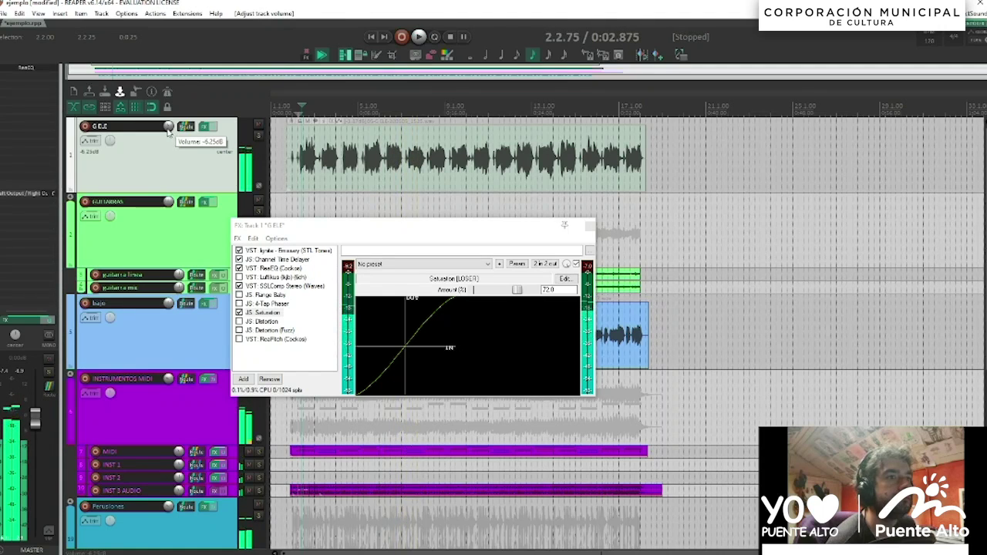
pyautogui.click(587, 269)
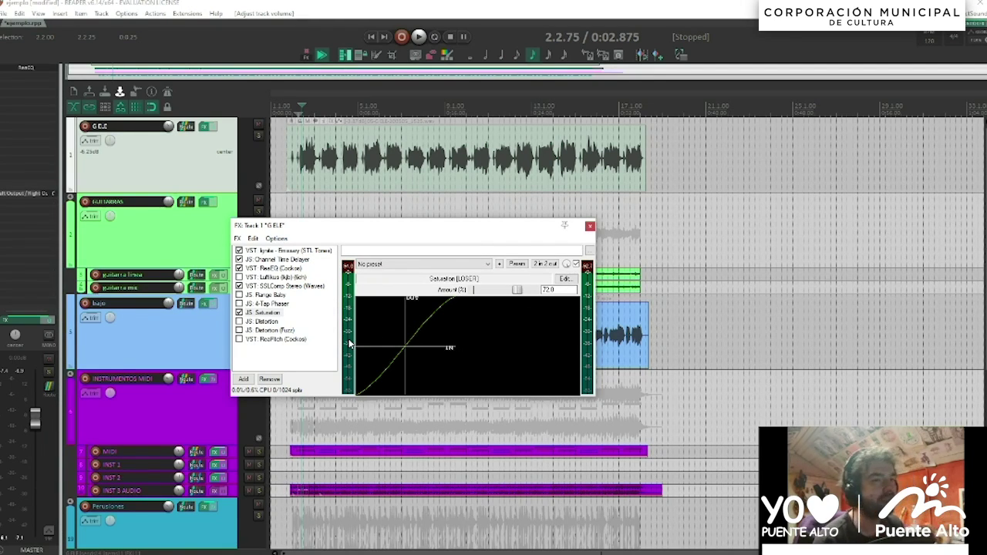
# Step: Bypass Saturation, enable the Distortion effect and audition the soloed G ELE track through it
pyautogui.click(239, 312)
pyautogui.click(239, 321)
pyautogui.click(262, 321)
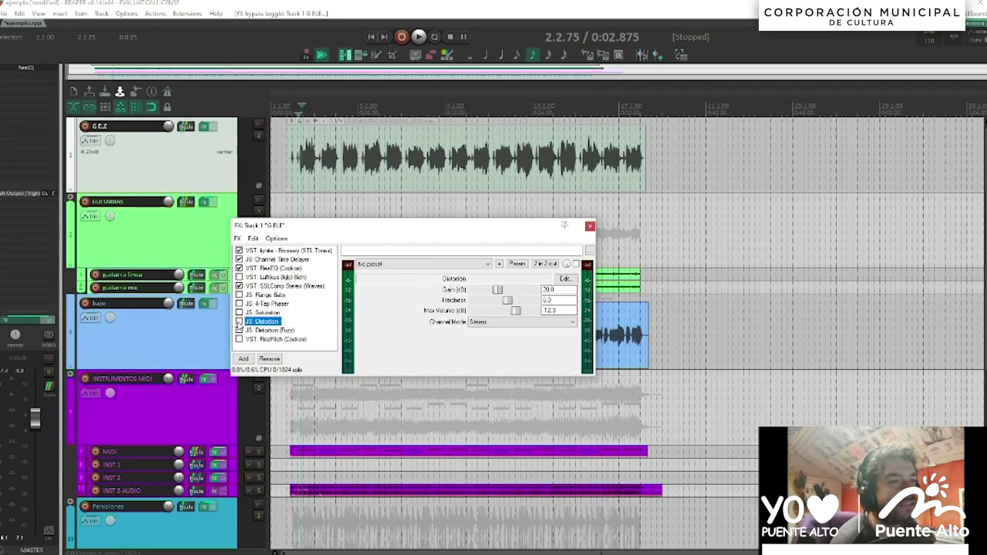
pyautogui.click(258, 136)
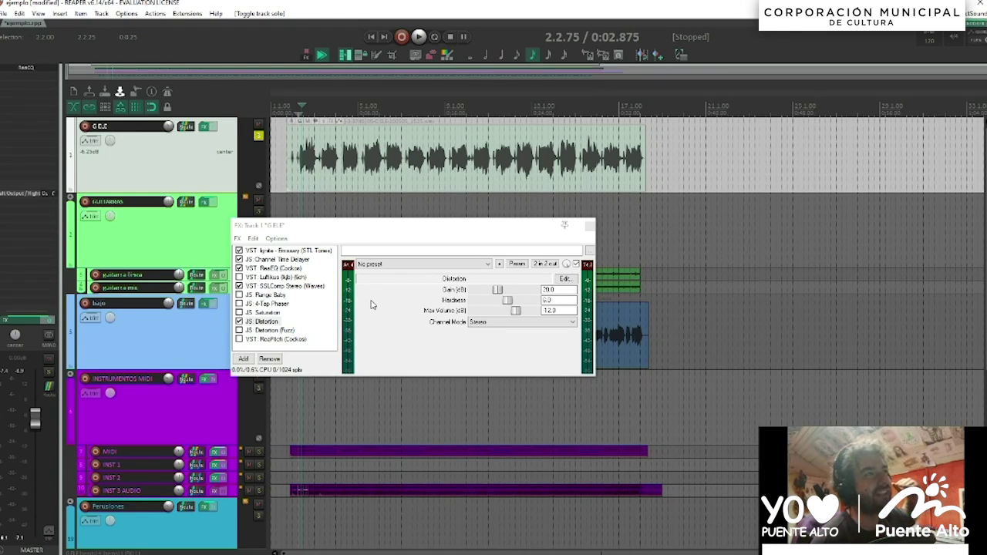
pyautogui.press('space')
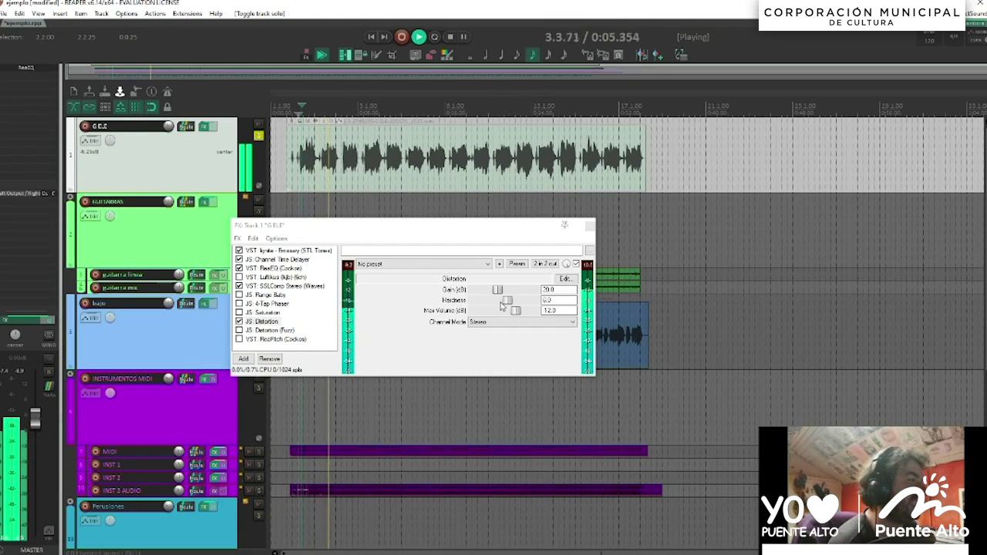
pyautogui.press('space')
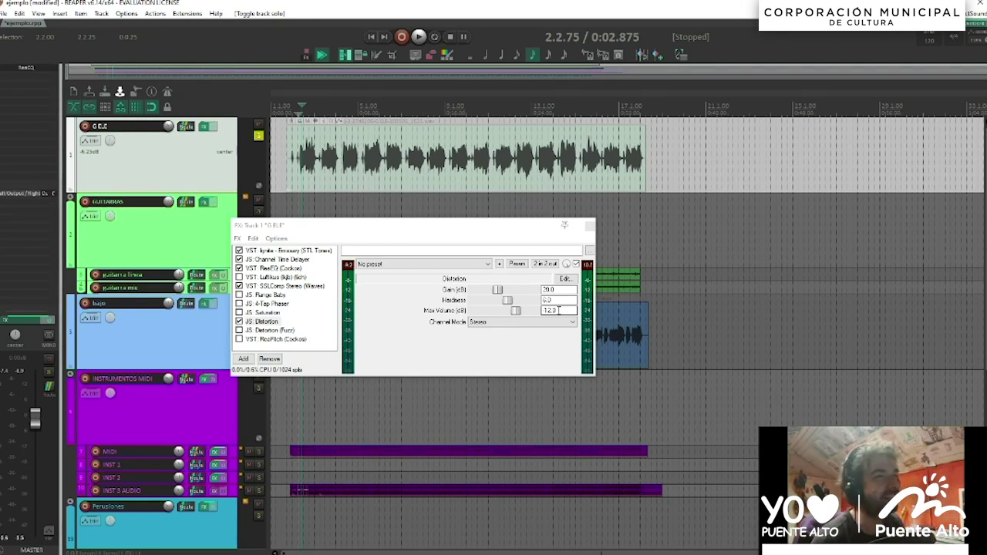
# Step: Magnify the G ELE waveform around 2.3.75 and increase the track's height to examine its individual peaks
pyautogui.scroll(5, 645, 160)
pyautogui.scroll(-5, 645, 160)
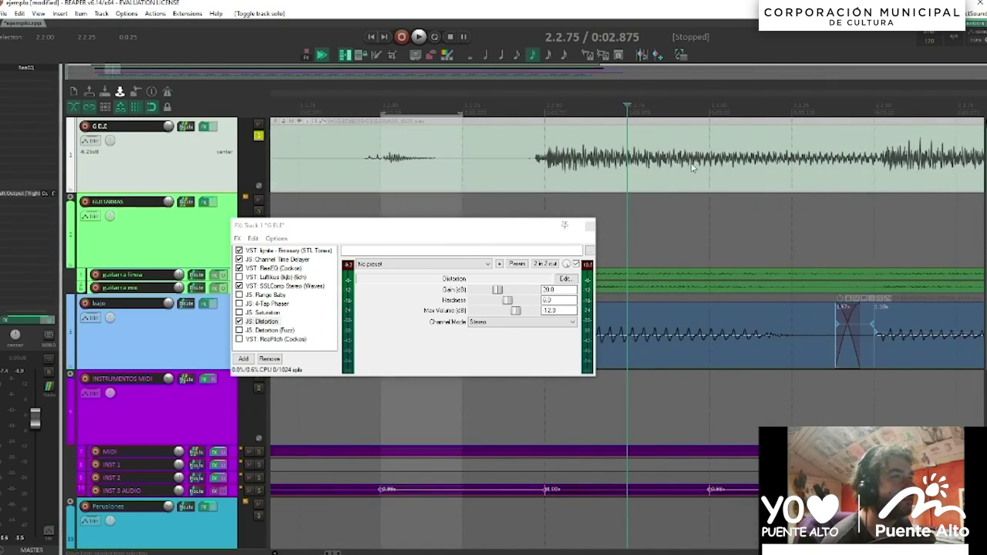
pyautogui.click(716, 165)
pyautogui.scroll(5, 716, 165)
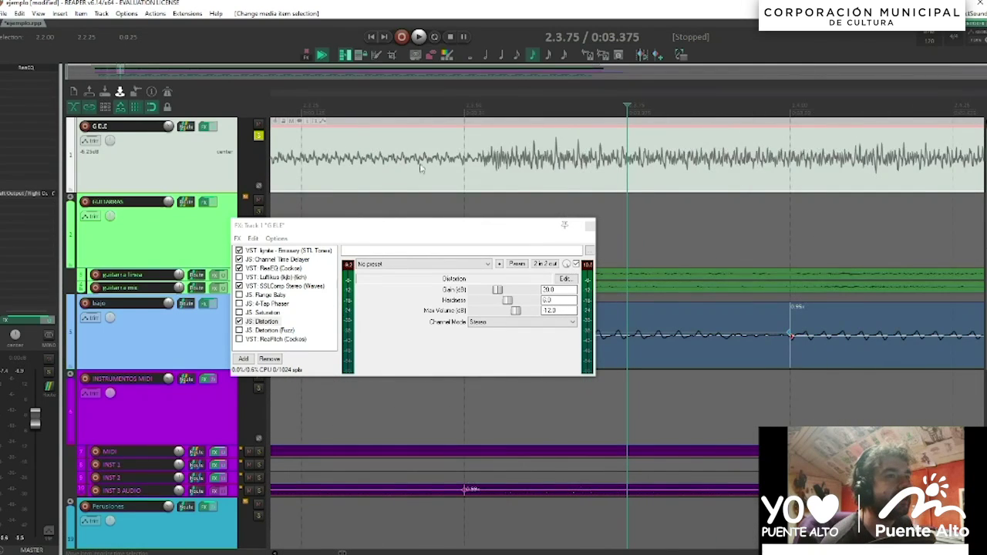
pyautogui.scroll(2, 420, 168)
pyautogui.moveTo(227, 192); pyautogui.dragTo(227, 224)
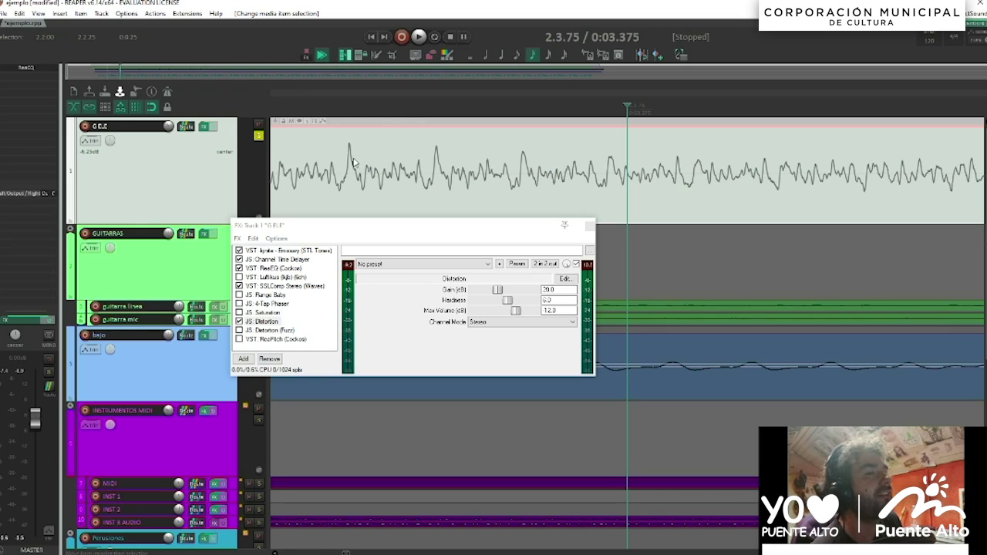
# Step: Audition the soloed G ELE track through Distortion, try a lower Hardness, and restore Hardness to 6
pyautogui.scroll(-8, 359, 162)
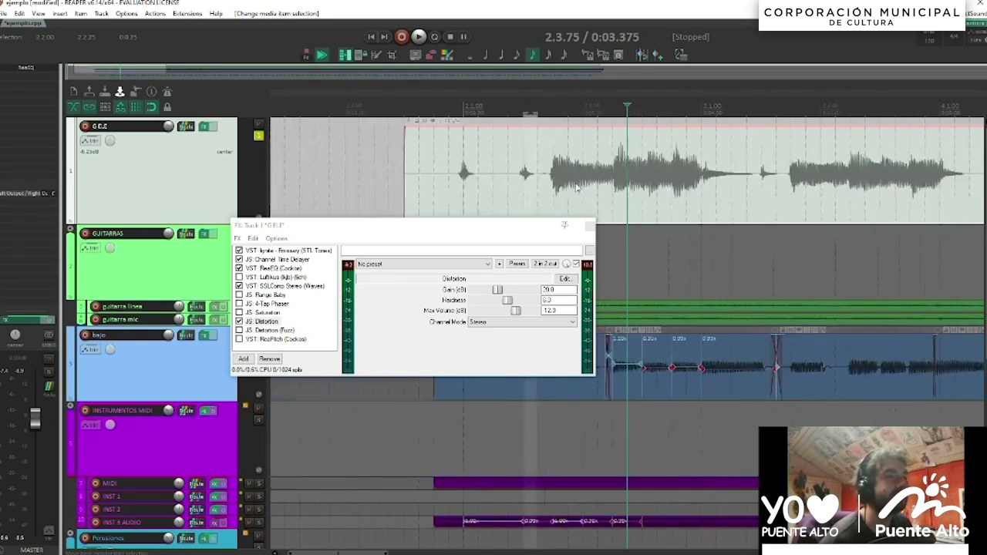
pyautogui.press('space')
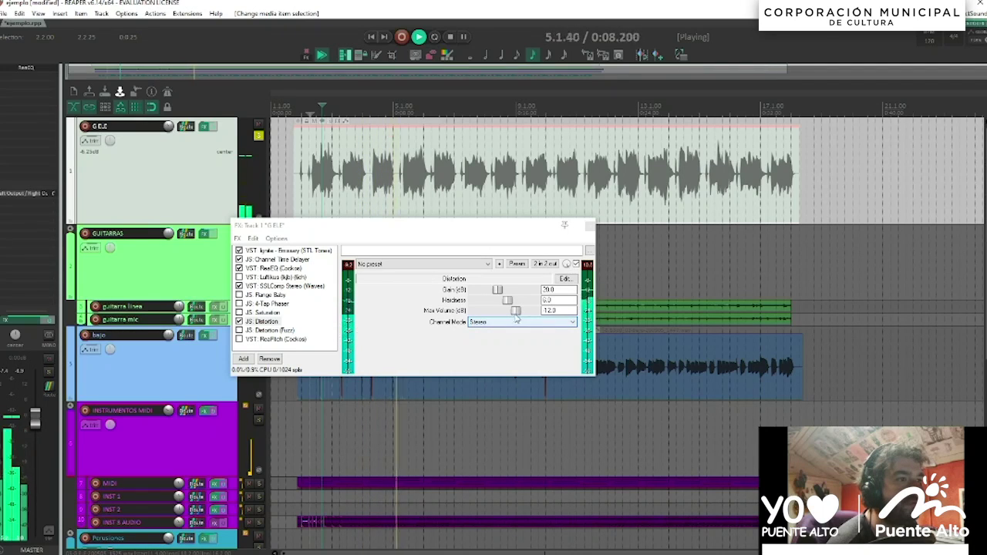
pyautogui.moveTo(507, 300); pyautogui.dragTo(487, 306)
pyautogui.press('space')
pyautogui.doubleClick(486, 302)
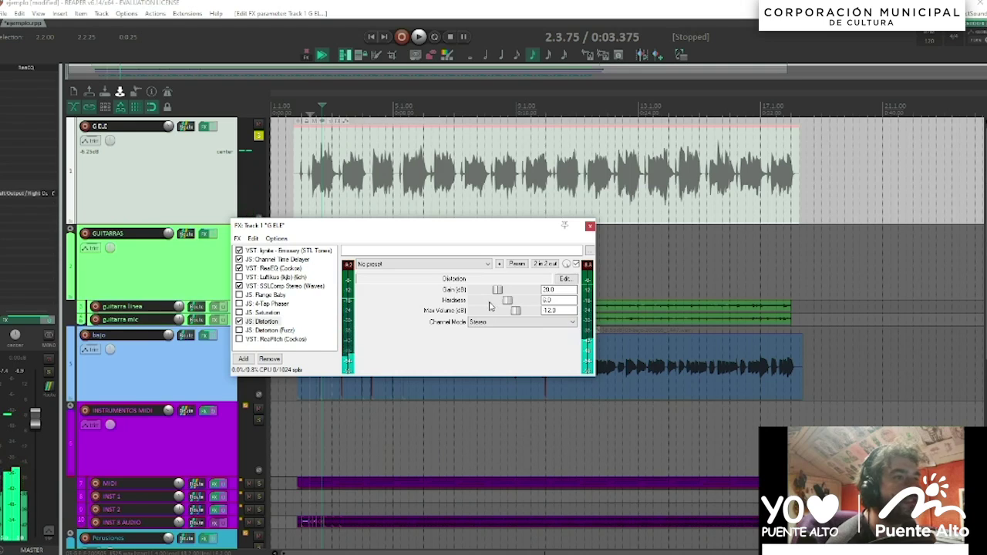
# Step: Try a lower Max Volume and a different Gain in Distortion during playback, returning them to -12 dB and 20 dB
pyautogui.moveTo(516, 310); pyautogui.dragTo(473, 311)
pyautogui.press('space')
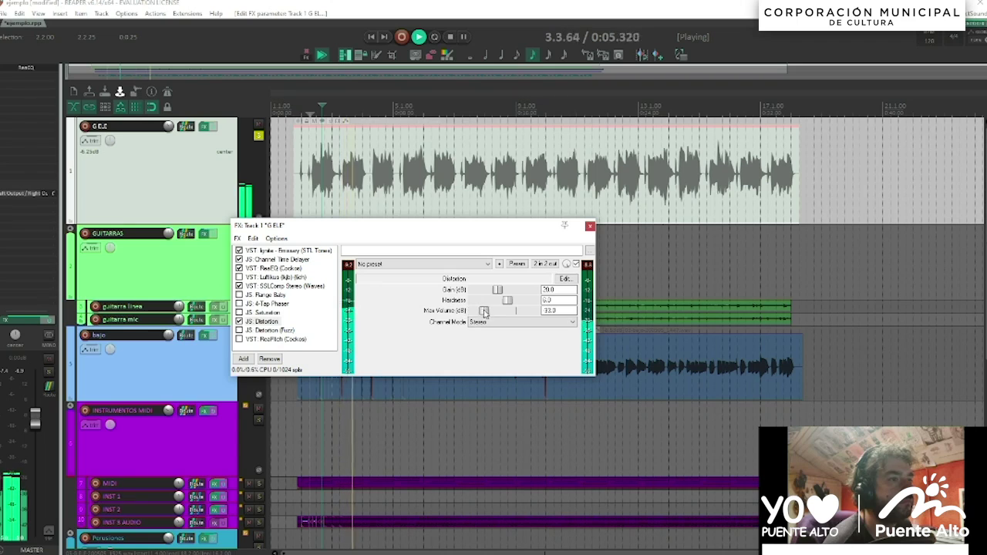
pyautogui.moveTo(475, 311); pyautogui.dragTo(516, 311)
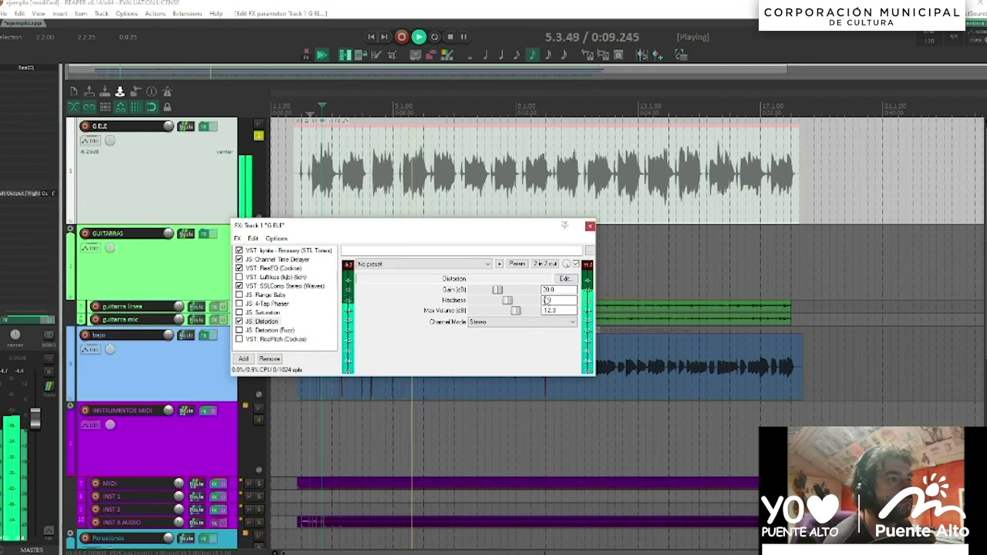
pyautogui.moveTo(500, 293); pyautogui.dragTo(498, 293)
pyautogui.press('space')
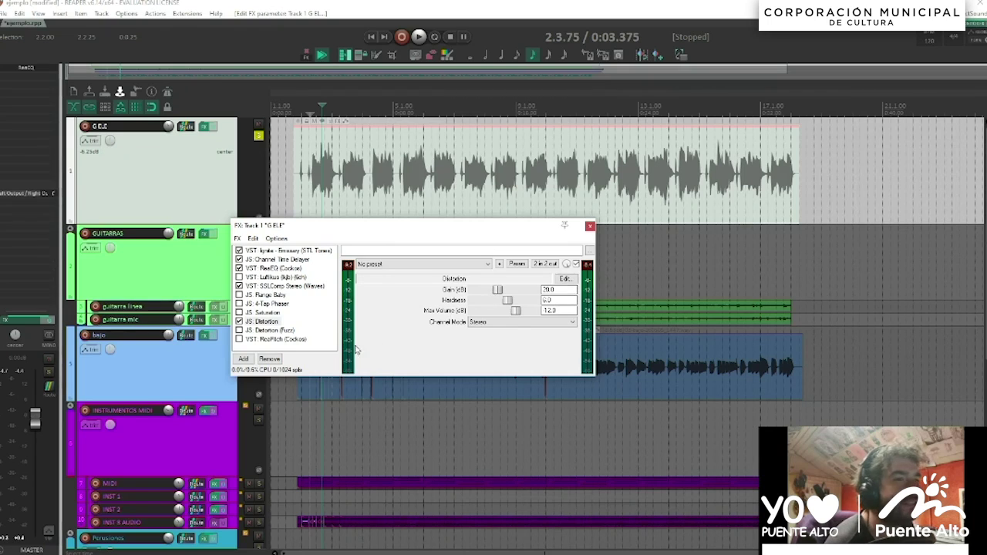
pyautogui.press('space')
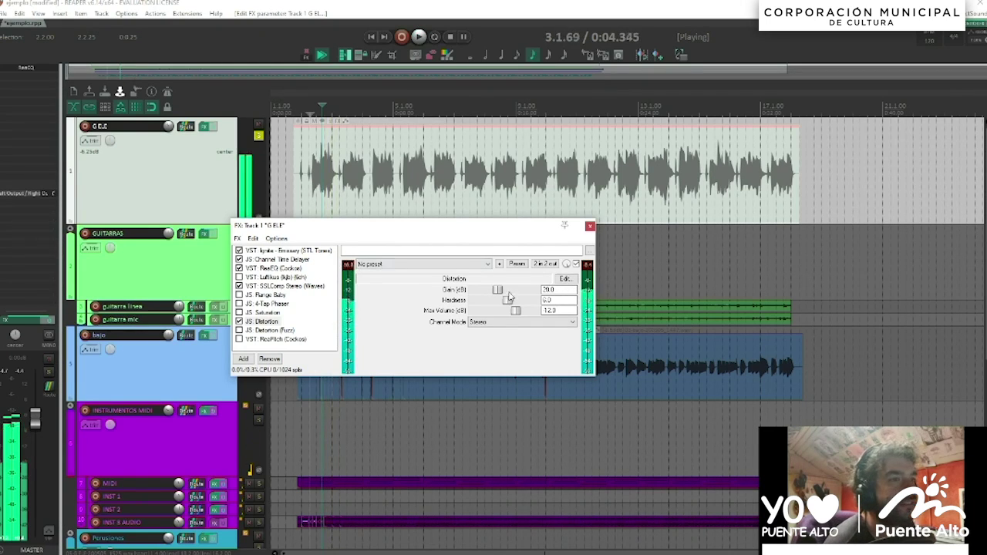
pyautogui.press('space')
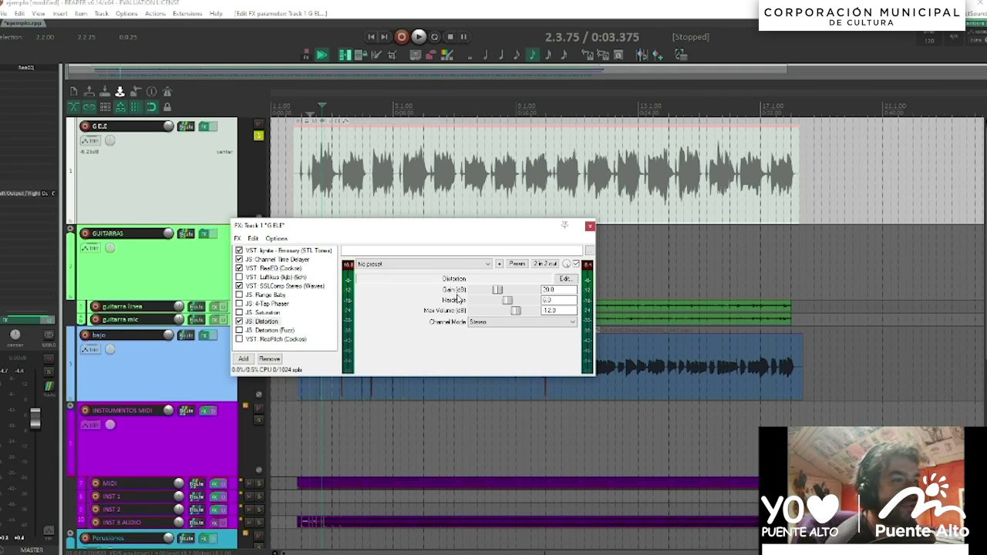
# Step: Set Distortion's Hardness to 2 and Gain to 14 dB while replaying the soloed G ELE track
pyautogui.moveTo(509, 304); pyautogui.dragTo(499, 305)
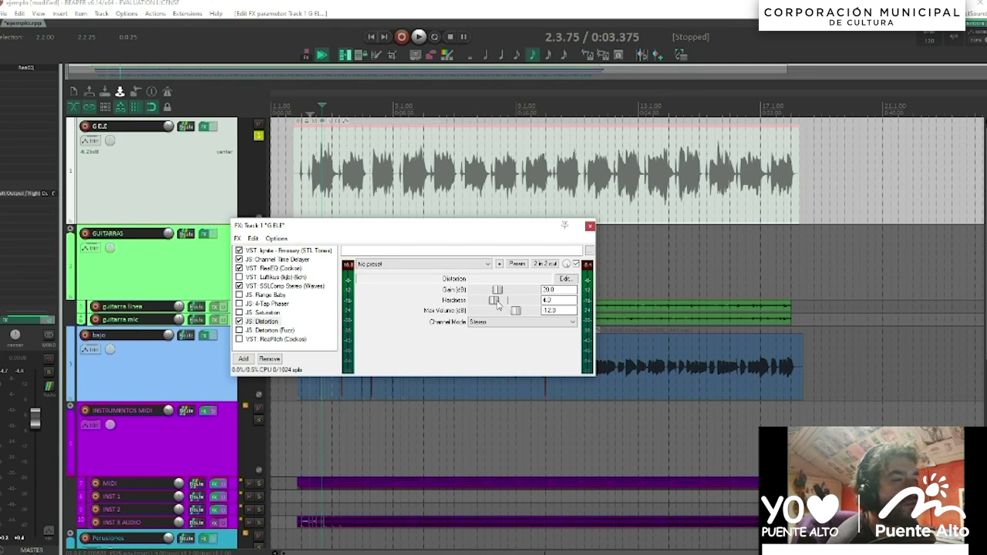
pyautogui.press('space')
pyautogui.moveTo(498, 304)
pyautogui.mouseDown()
pyautogui.moveTo(484, 306)
pyautogui.moveTo(492, 307)
pyautogui.moveTo(482, 293)
pyautogui.moveTo(495, 297)
pyautogui.mouseUp()
# Step: Compare the guitar with Distortion bypassed, re-enable the effect, lower its wet mix to about 33%, and stop playback
pyautogui.click(576, 265)
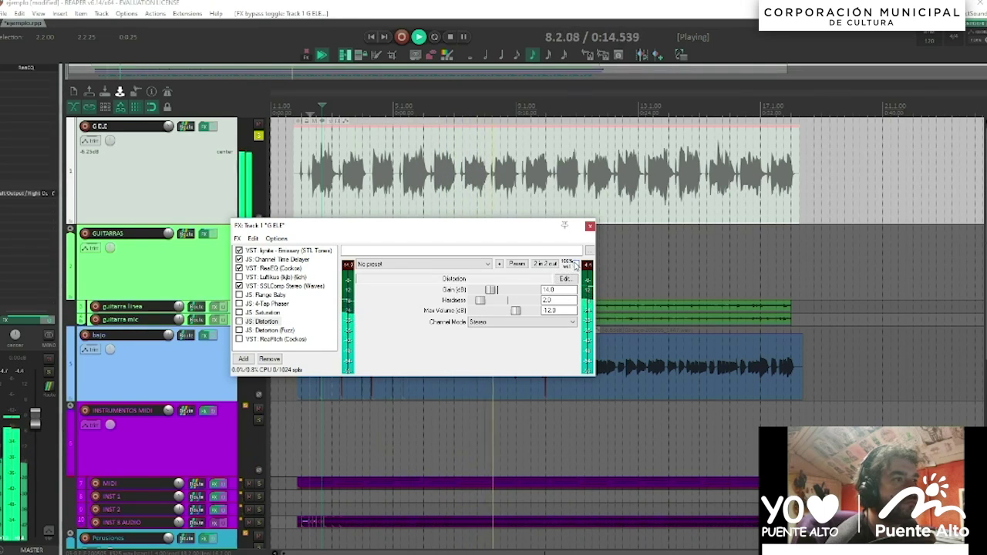
pyautogui.click(576, 264)
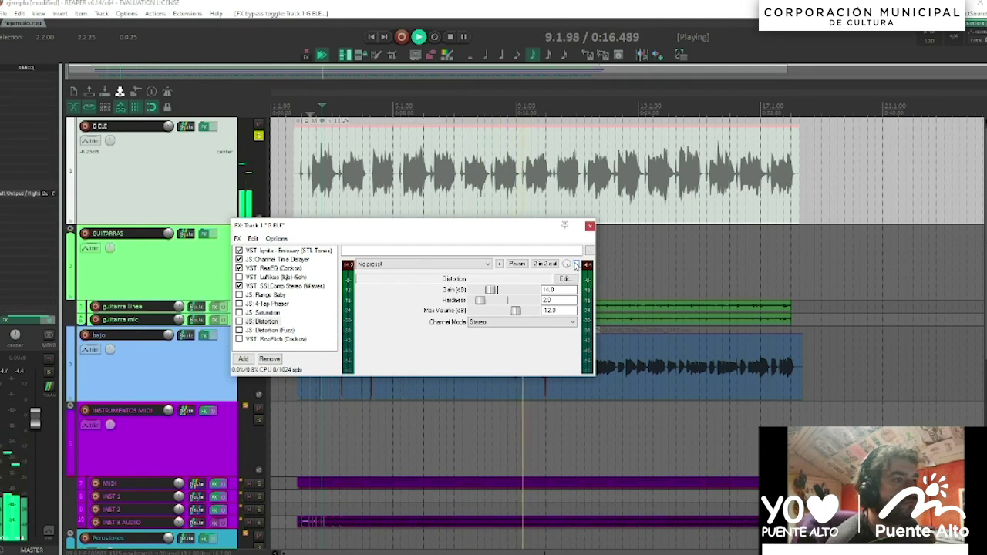
pyautogui.moveTo(567, 265); pyautogui.dragTo(568, 324)
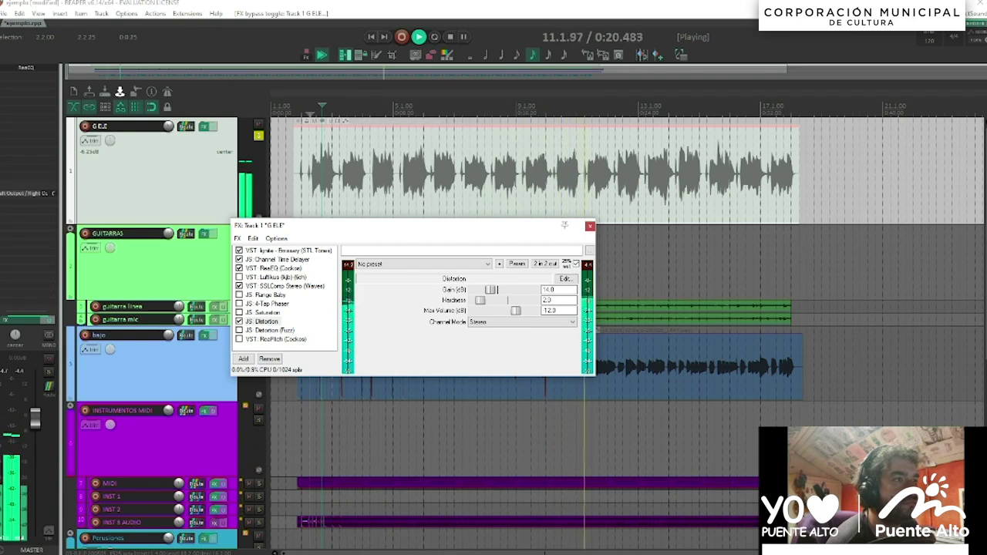
pyautogui.press('space')
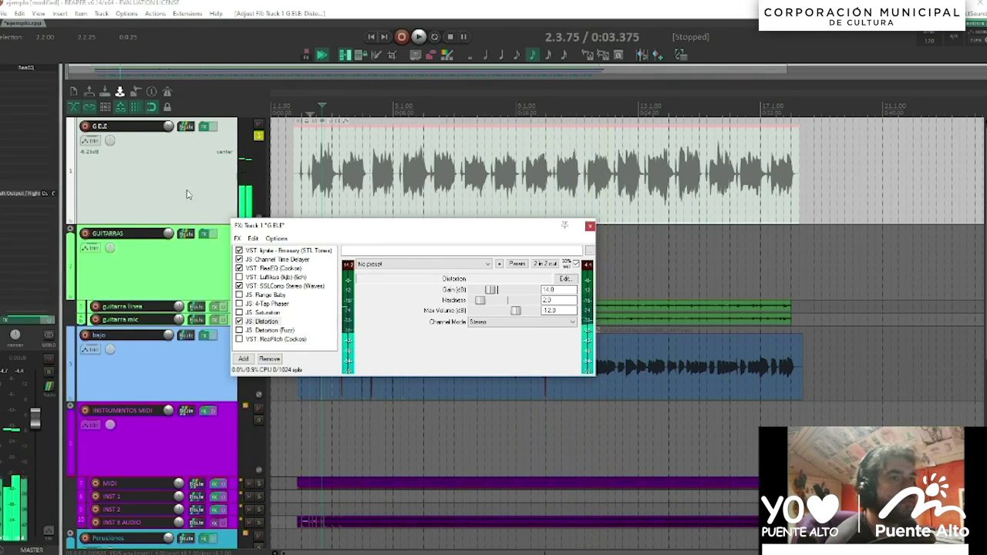
# Step: Unsolo G ELE and play the full mix, comparing Distortion bypassed while setting its wet mix to 50% and Max Volume to -16 dB
pyautogui.click(258, 137)
pyautogui.press('space')
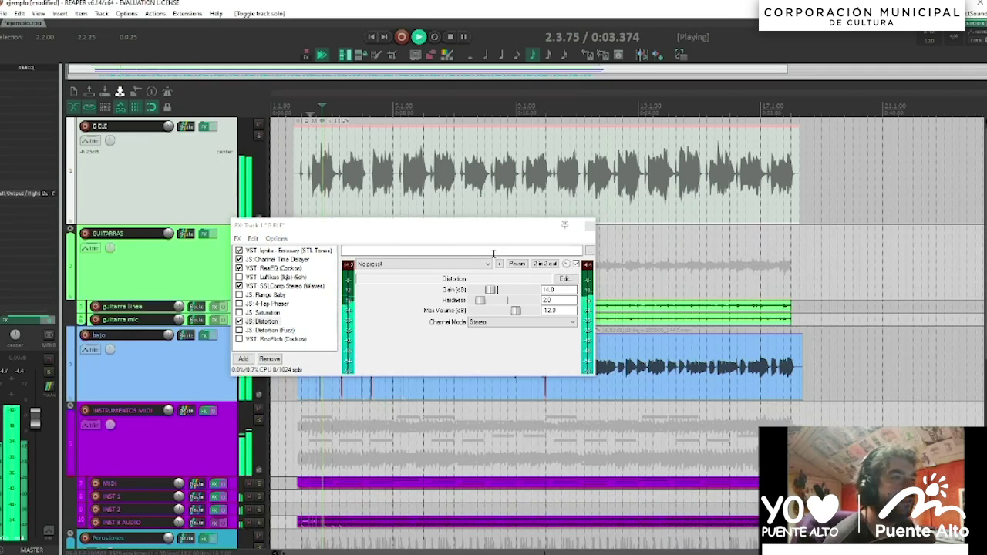
pyautogui.moveTo(567, 264)
pyautogui.mouseDown()
pyautogui.moveTo(566, 243)
pyautogui.moveTo(566, 257)
pyautogui.mouseUp()
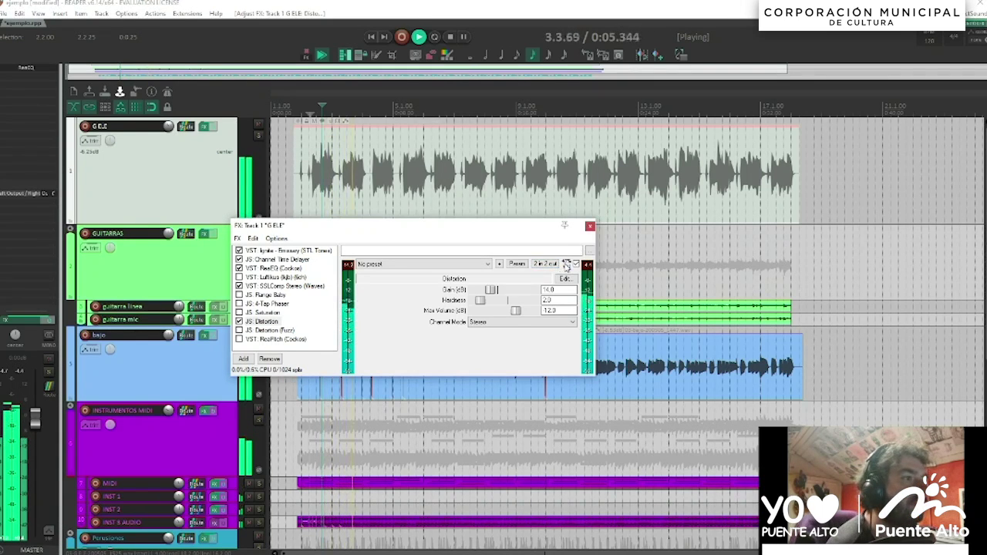
pyautogui.click(577, 266)
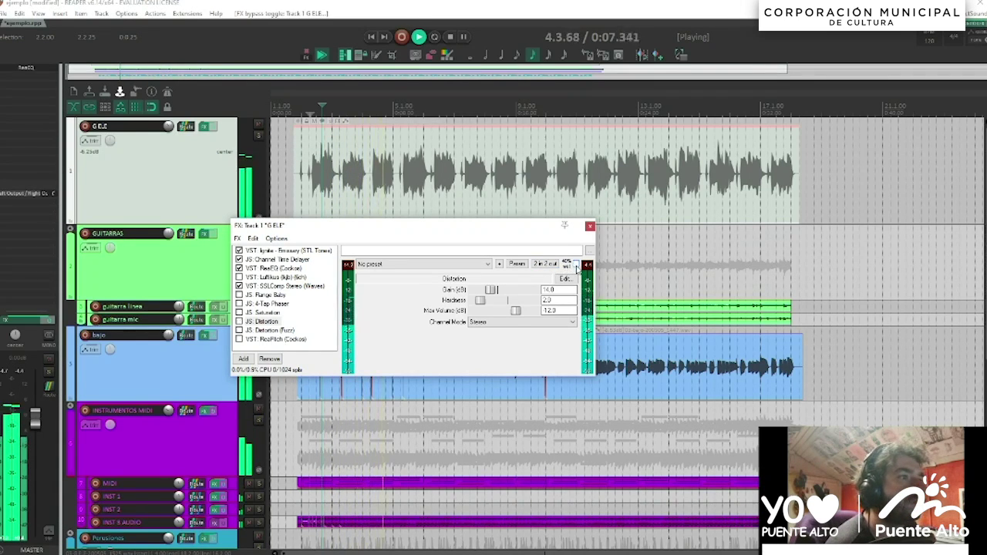
pyautogui.click(577, 266)
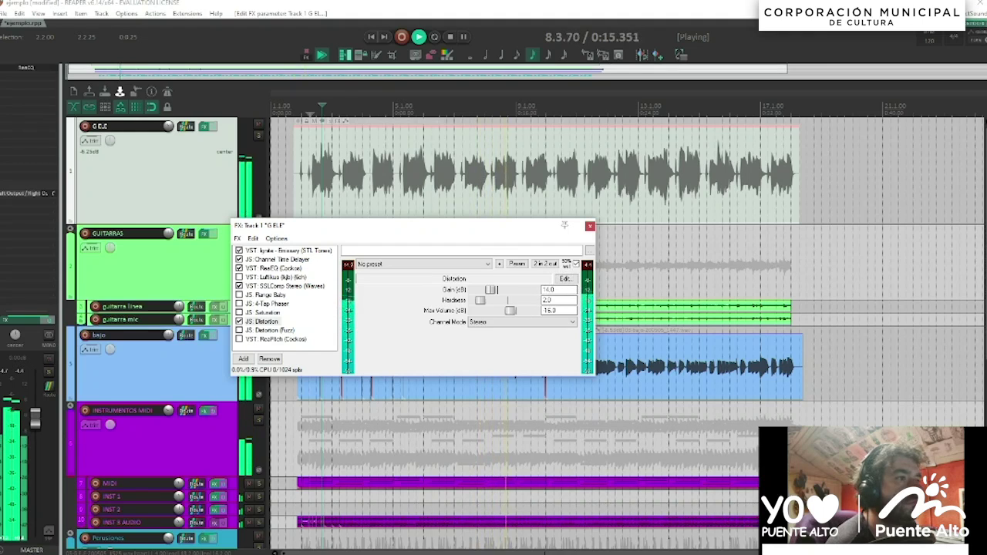
# Step: Lower the G ELE track volume to about -8.8 dB, compare the mix without Distortion, and stop playback with the effect bypassed
pyautogui.moveTo(169, 127); pyautogui.dragTo(169, 138)
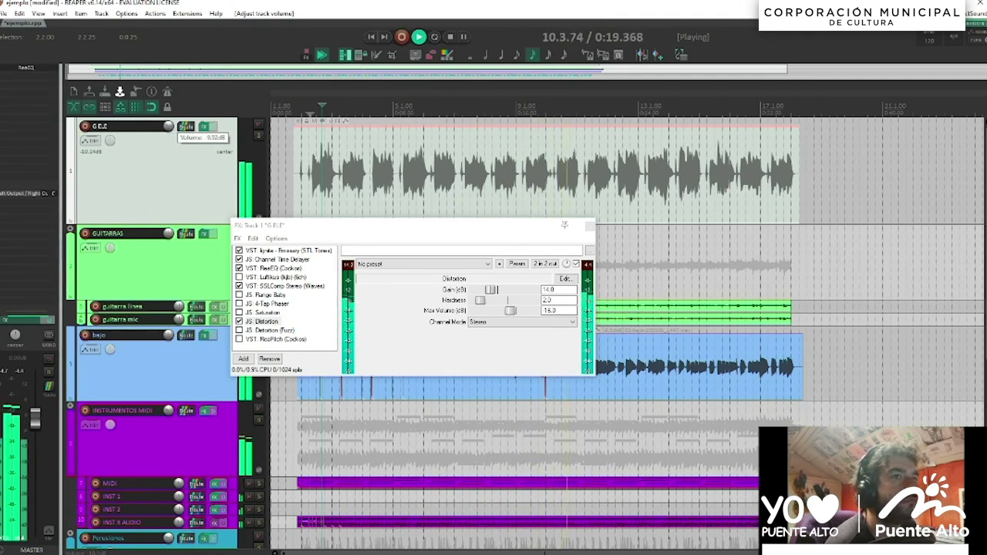
pyautogui.click(576, 264)
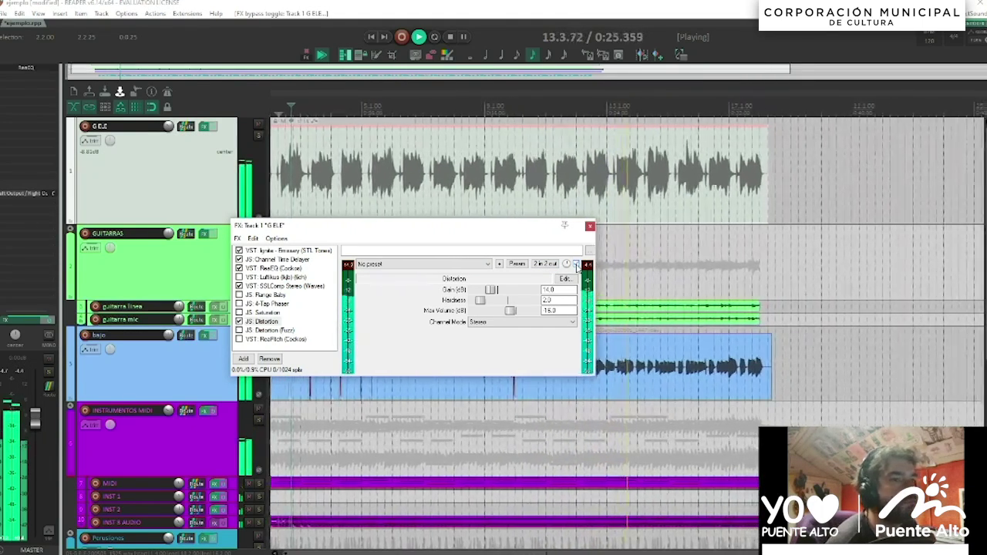
pyautogui.press('space')
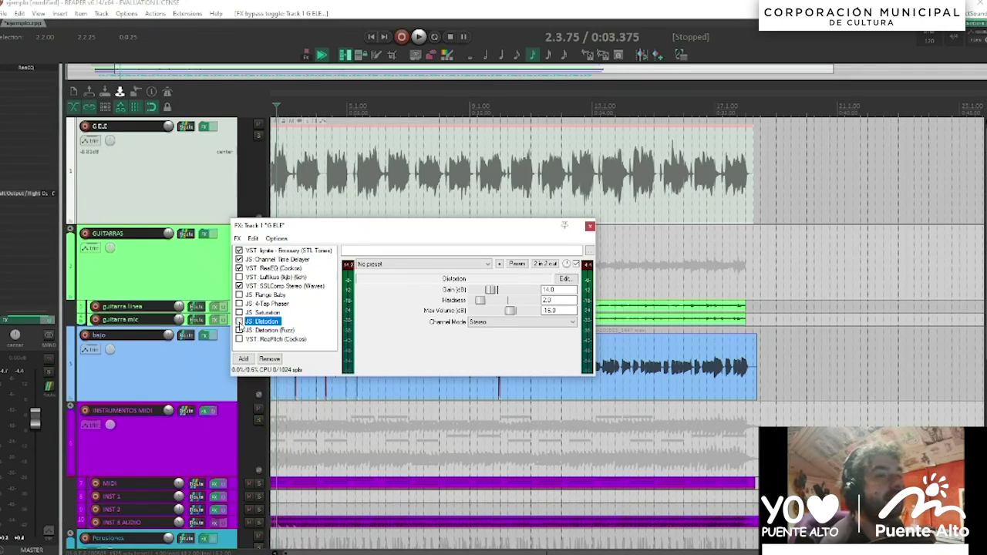
# Step: Enable Distortion (Fuzz), solo the G ELE track and audition it from 2.1.25
pyautogui.click(266, 330)
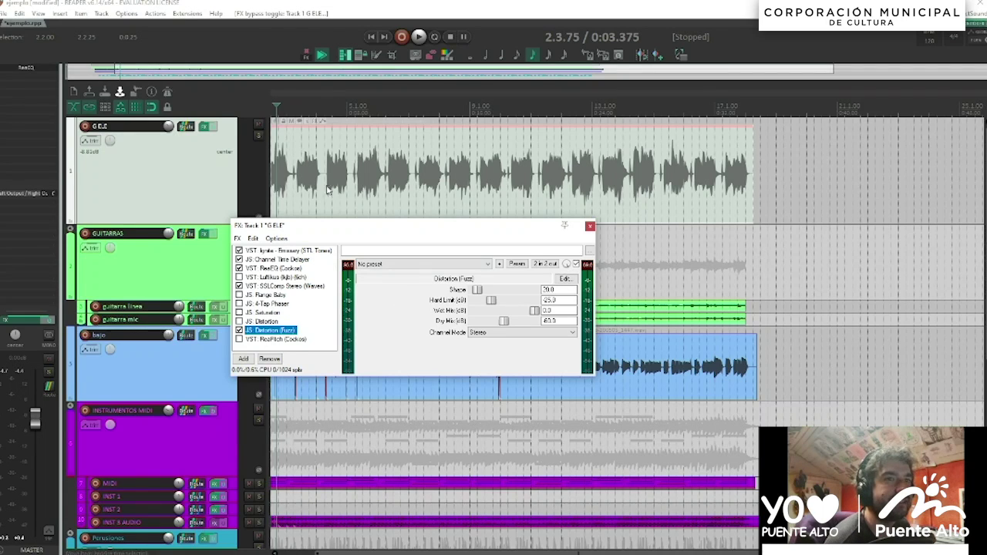
pyautogui.scroll(4, 378, 201)
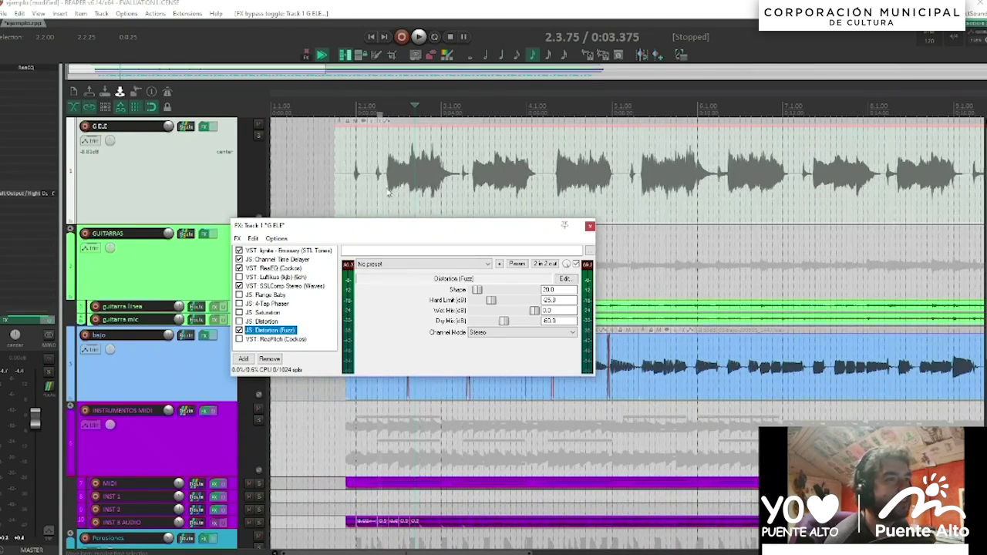
pyautogui.scroll(-4, 367, 196)
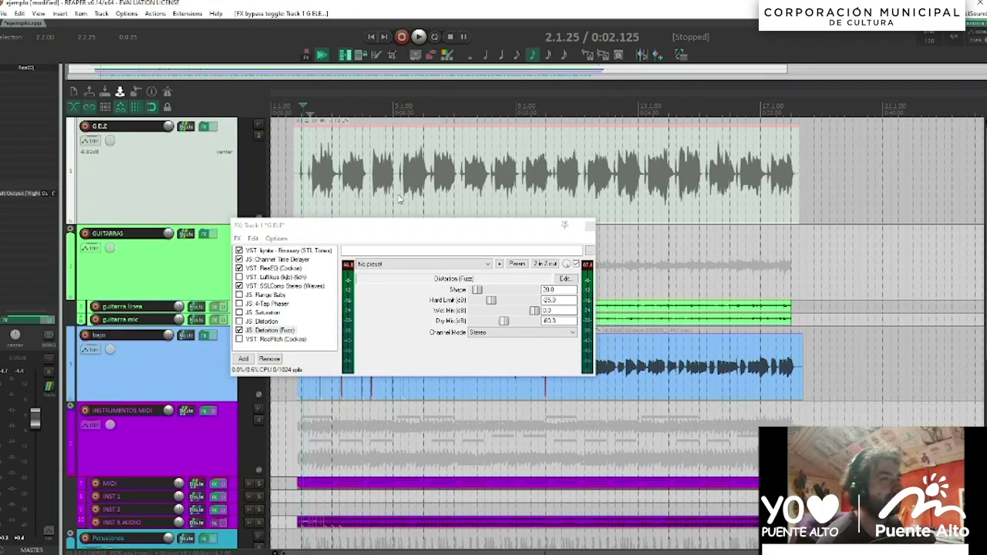
pyautogui.click(258, 135)
pyautogui.press('space')
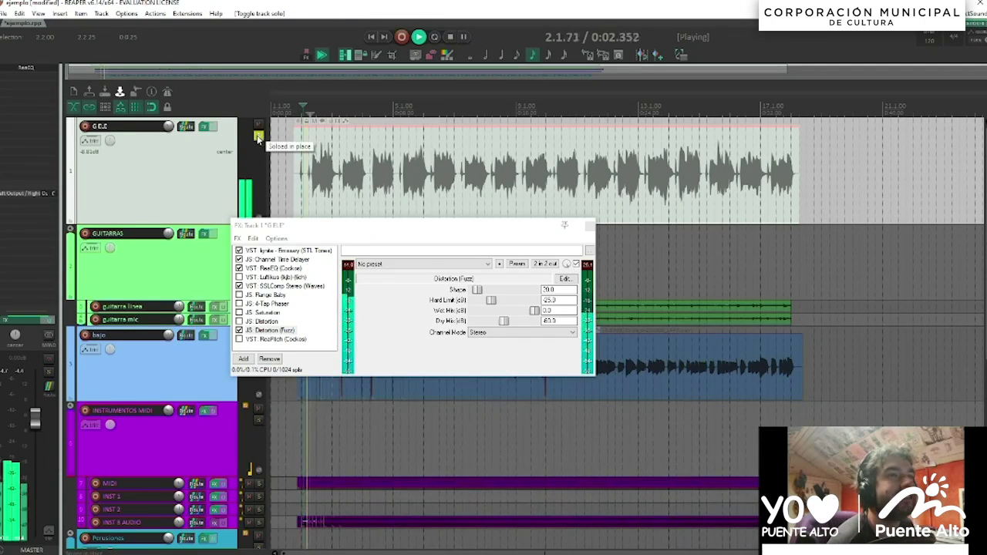
# Step: Bypass Distortion (Fuzz), re-enable Distortion and replay the soloed guitar with Distortion's wet mix at 100%
pyautogui.click(240, 330)
pyautogui.press('space')
pyautogui.click(240, 331)
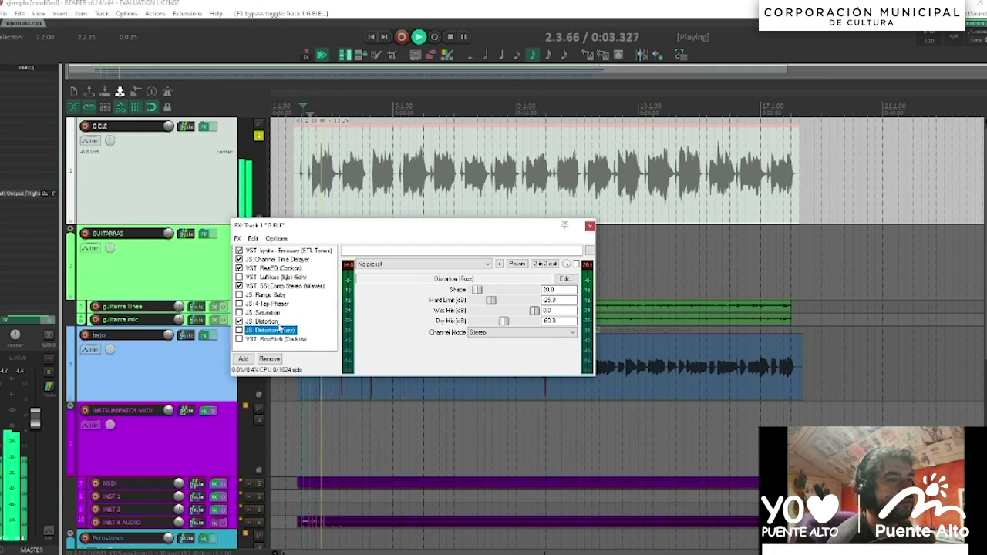
pyautogui.click(259, 321)
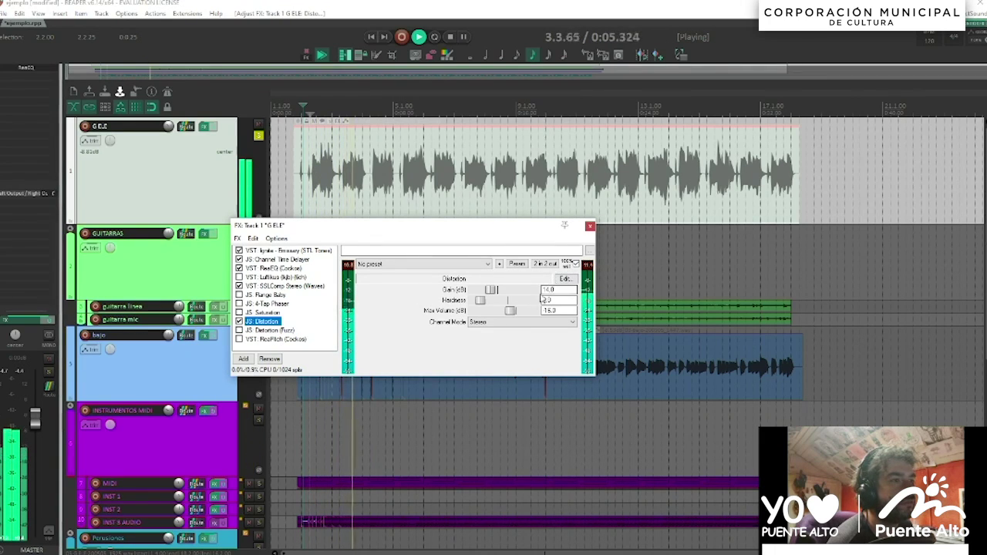
# Step: Set Distortion's Max Volume to -12 dB, Hardness to 6 and Gain to 20 dB during playback
pyautogui.moveTo(511, 311); pyautogui.dragTo(516, 311)
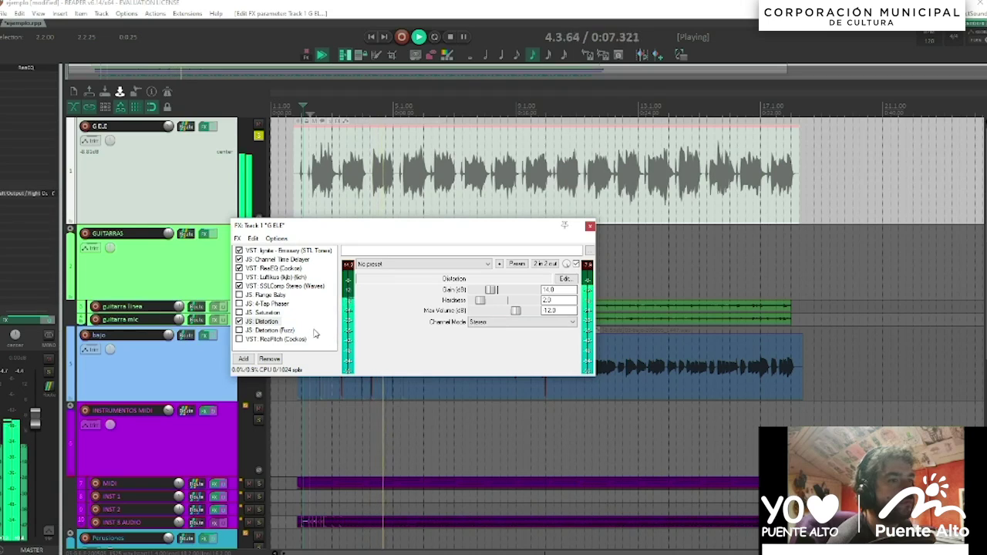
pyautogui.doubleClick(482, 301)
pyautogui.moveTo(494, 294); pyautogui.dragTo(501, 294)
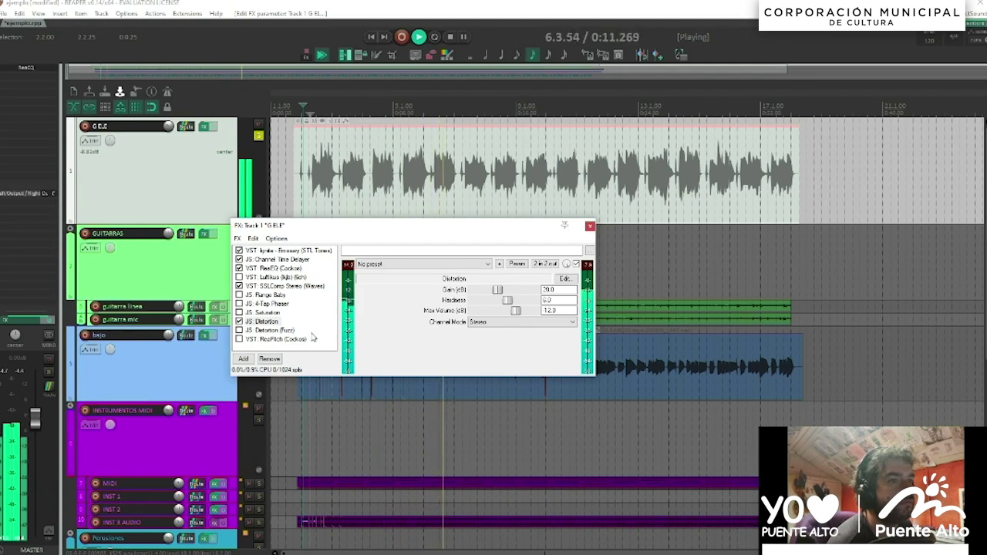
# Step: Bypass Distortion, enable Distortion (Fuzz) and audition the soloed guitar with a higher Shape value
pyautogui.press('space')
pyautogui.click(239, 320)
pyautogui.click(239, 330)
pyautogui.press('space')
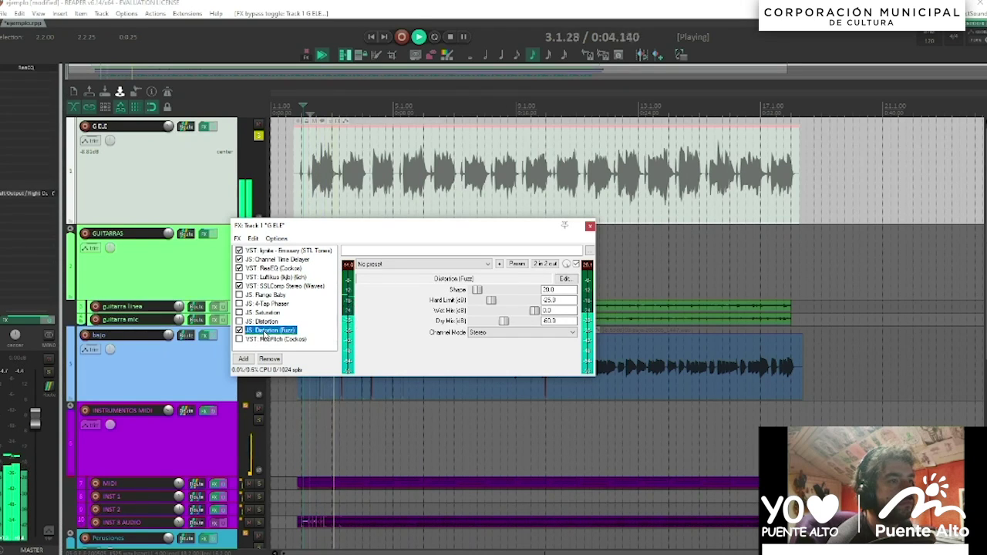
pyautogui.press('space')
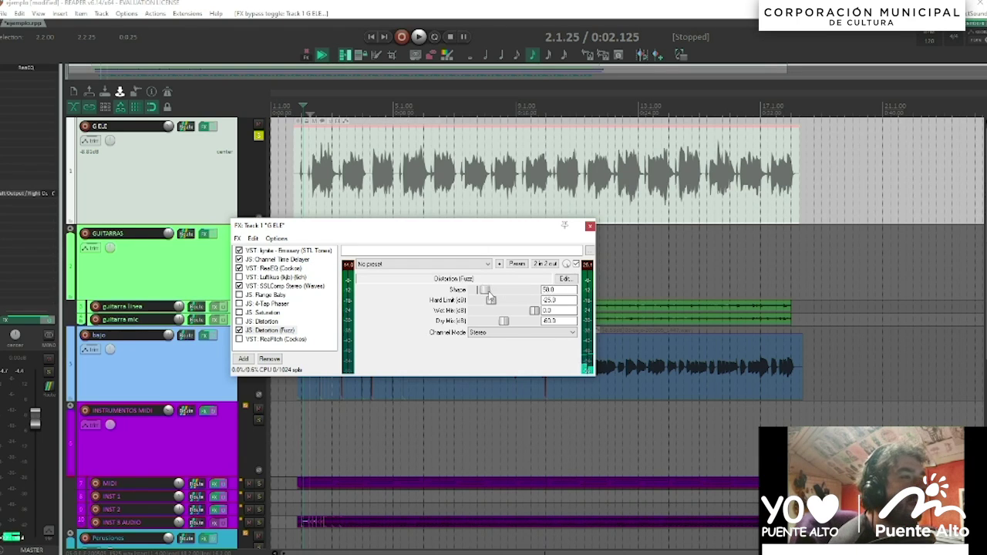
# Step: Review the Saturation curve for comparison, return to Distortion (Fuzz) and replay the guitar with Shape at 20
pyautogui.click(272, 313)
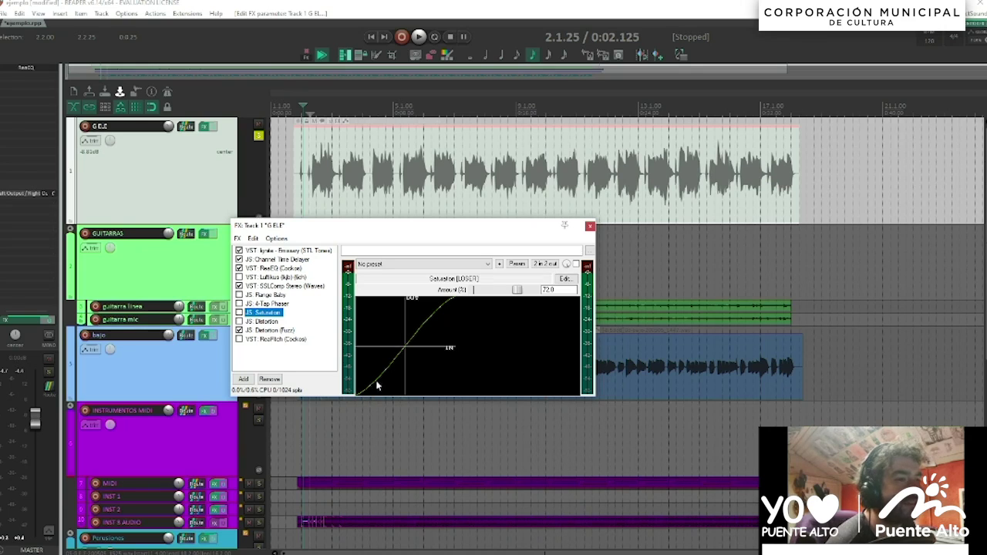
pyautogui.click(277, 331)
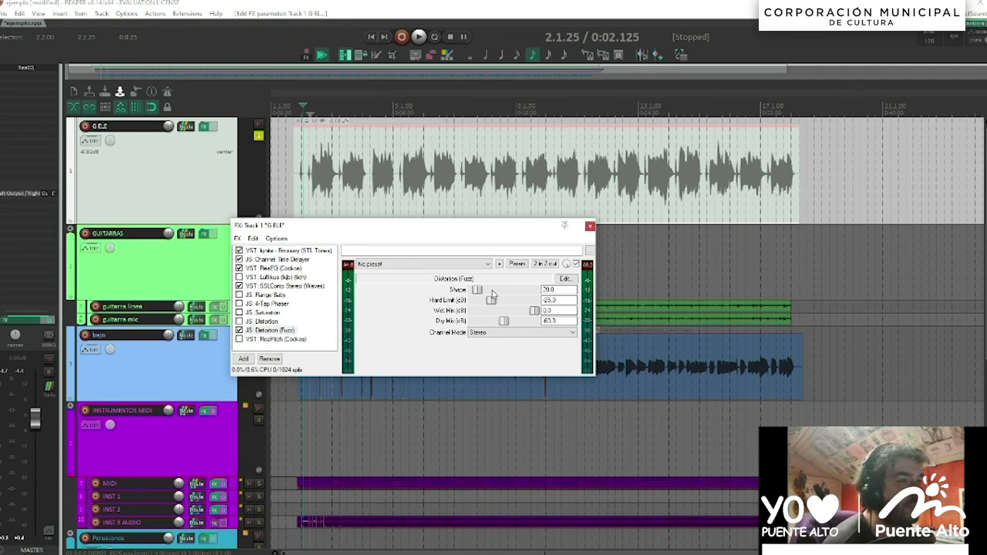
pyautogui.press('space')
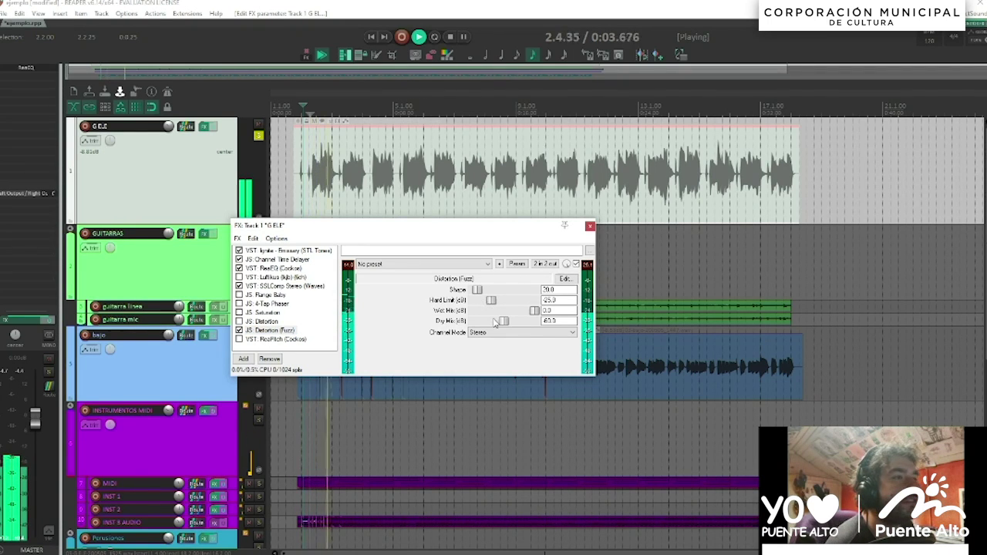
pyautogui.press('space')
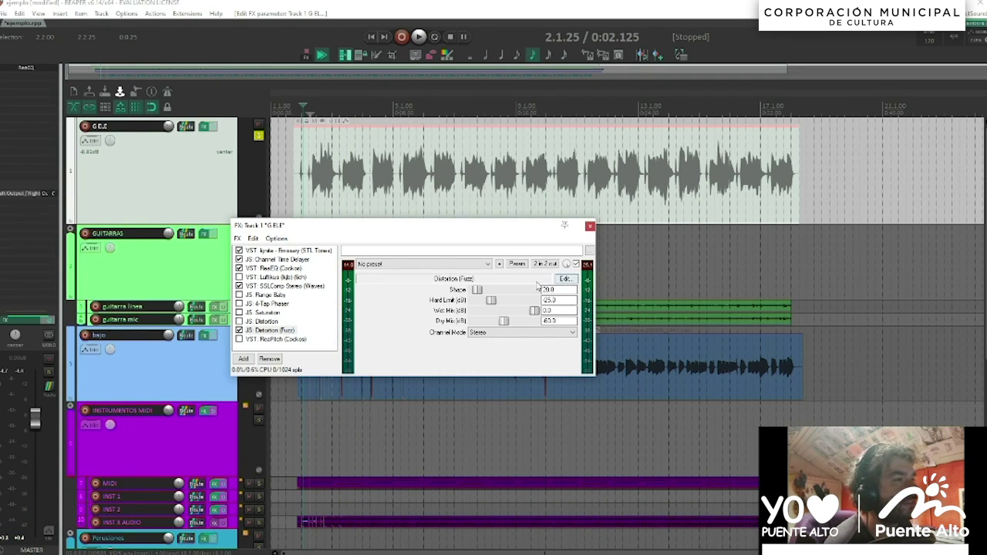
# Step: Raise Distortion (Fuzz)'s Hard Limit to 4 dB and replay the soloed G ELE track
pyautogui.press('space')
pyautogui.press('space')
pyautogui.moveTo(492, 300); pyautogui.dragTo(507, 300)
pyautogui.press('space')
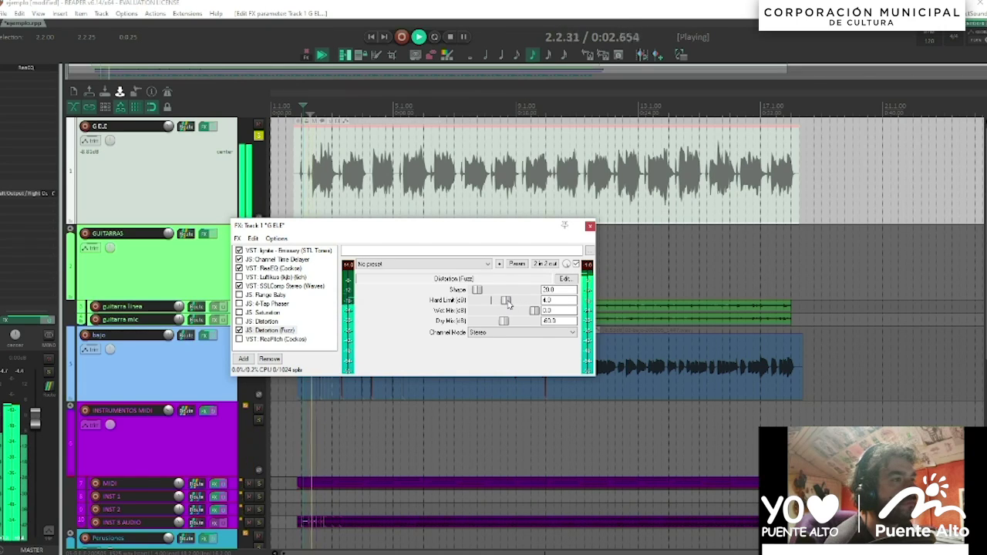
# Step: Set Distortion (Fuzz)'s Hard Limit to -15 dB, Wet Mix to -9 dB, Dry Mix to 0 dB and Shape to 70 during playback, ending with playback stopped
pyautogui.moveTo(508, 305); pyautogui.dragTo(498, 306)
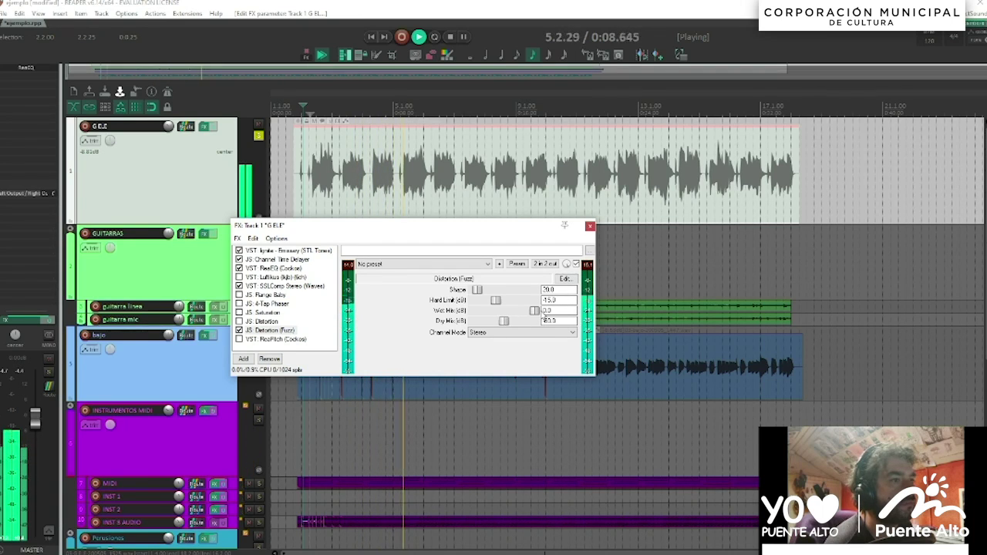
pyautogui.click(510, 334)
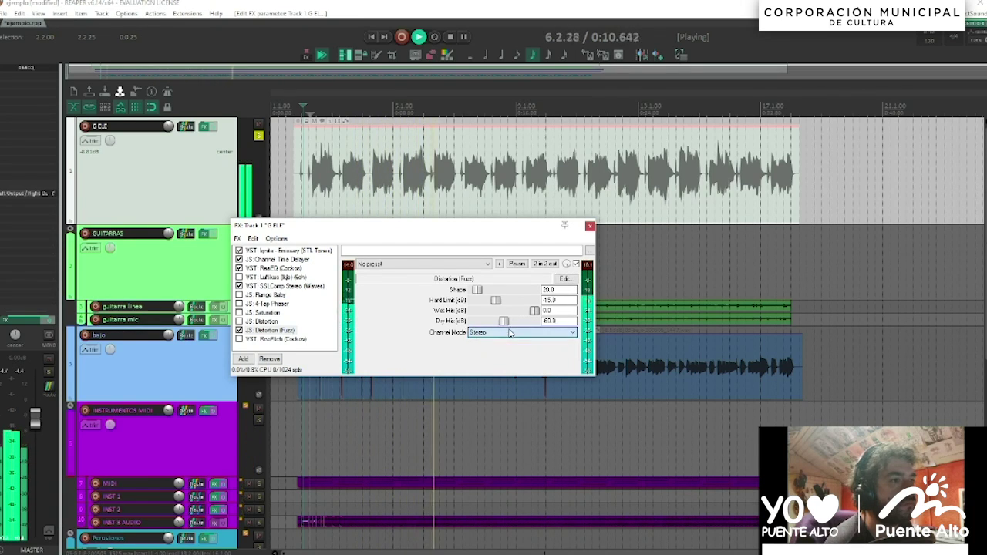
pyautogui.moveTo(535, 311)
pyautogui.mouseDown()
pyautogui.moveTo(509, 311)
pyautogui.moveTo(533, 320)
pyautogui.mouseUp()
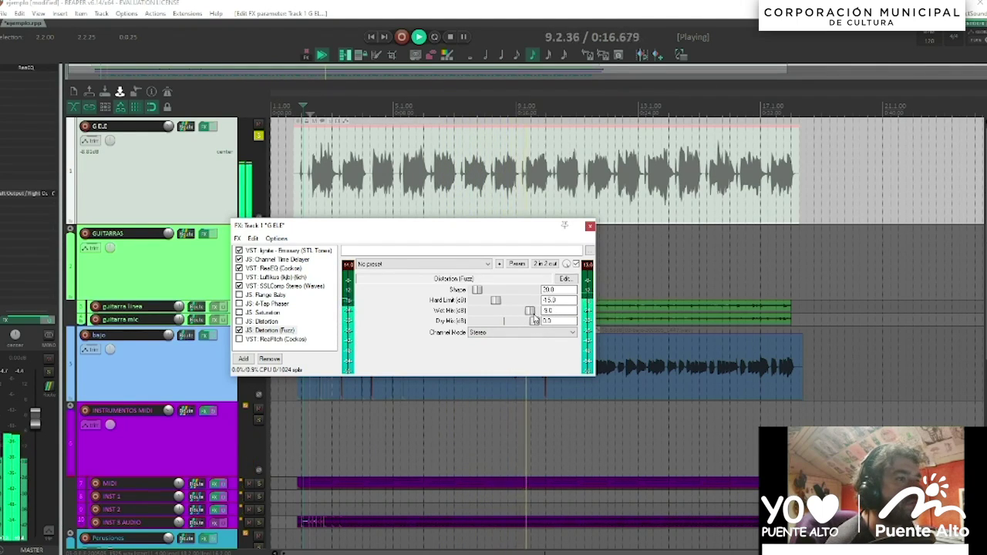
pyautogui.moveTo(477, 289)
pyautogui.mouseDown()
pyautogui.moveTo(520, 290)
pyautogui.moveTo(432, 296)
pyautogui.moveTo(539, 292)
pyautogui.moveTo(489, 297)
pyautogui.mouseUp()
pyautogui.press('space')
# Step: Unsolo the G ELE track and play the full mix with Distortion (Fuzz) active
pyautogui.click(257, 137)
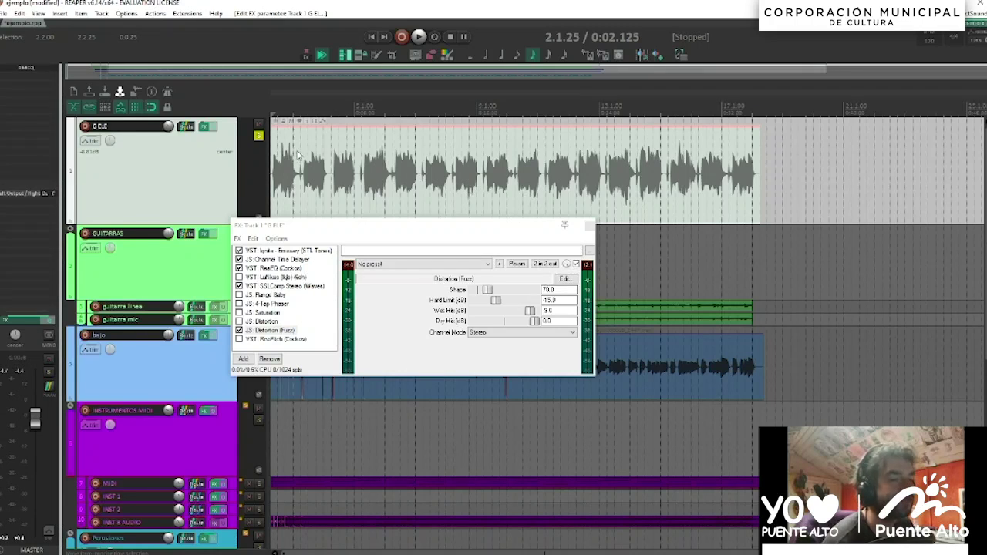
pyautogui.click(257, 137)
pyautogui.press('space')
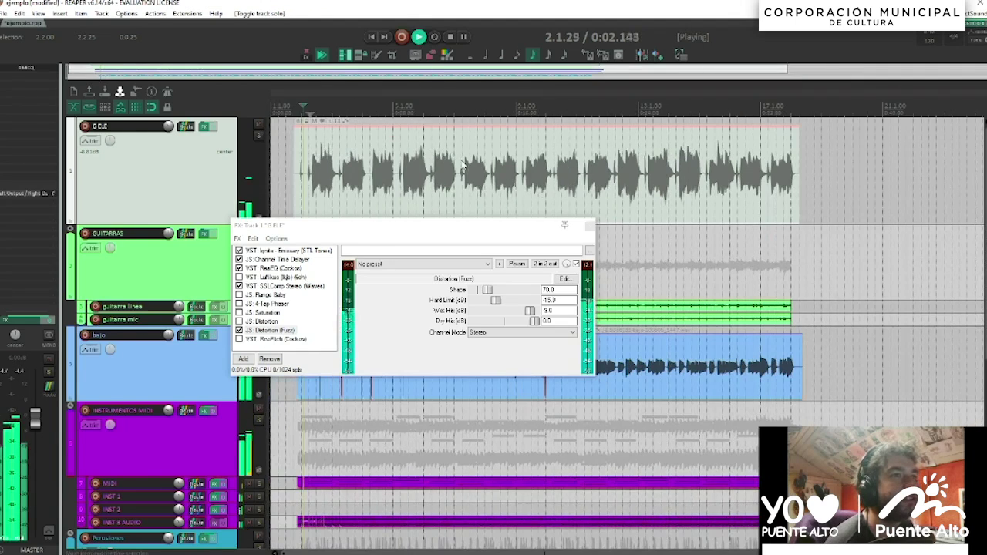
# Step: Lower Distortion (Fuzz)'s Shape to 35 and Wet Mix to -15 dB while the full mix plays, and stop playback
pyautogui.scroll(-3, 478, 208)
pyautogui.moveTo(490, 290); pyautogui.dragTo(486, 294)
pyautogui.moveTo(536, 316); pyautogui.dragTo(524, 311)
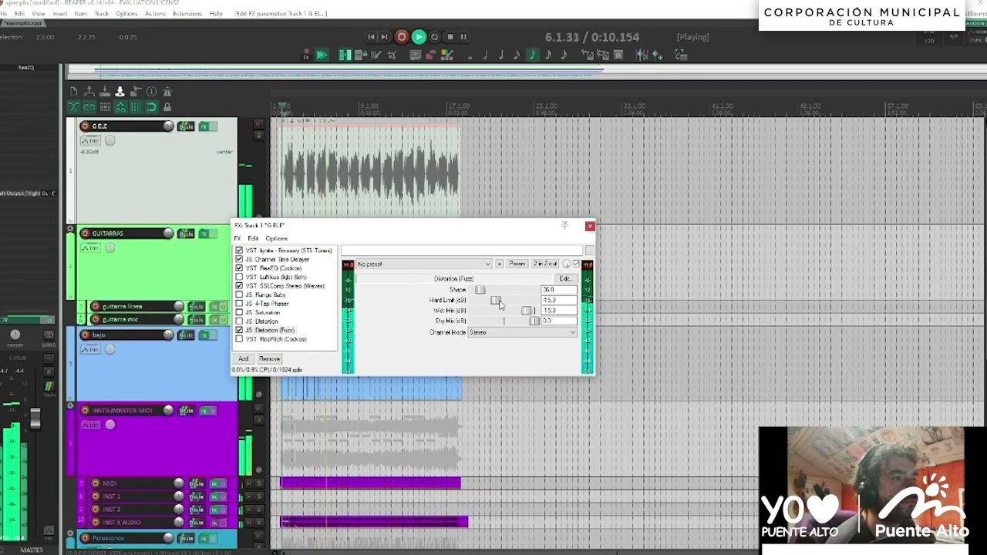
pyautogui.moveTo(486, 294); pyautogui.dragTo(483, 296)
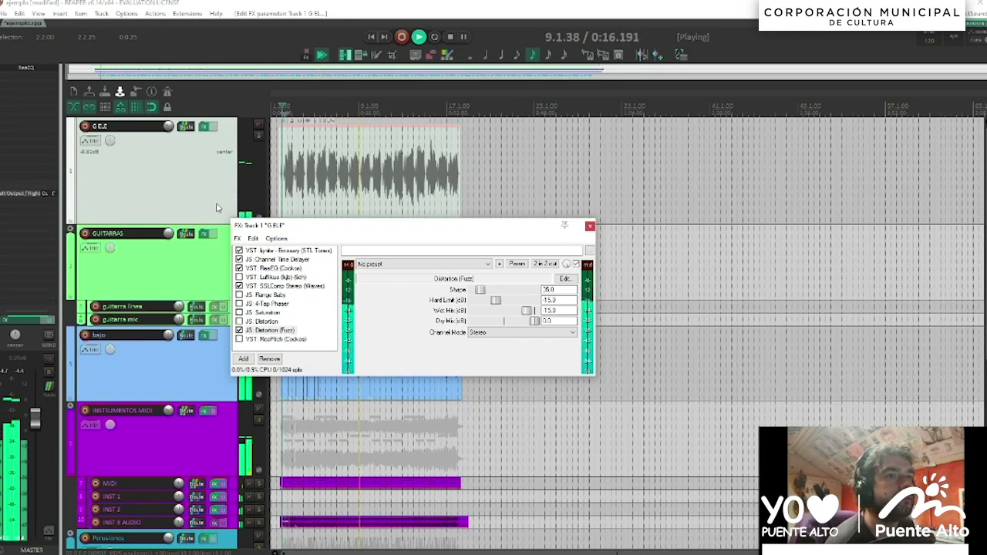
pyautogui.press('space')
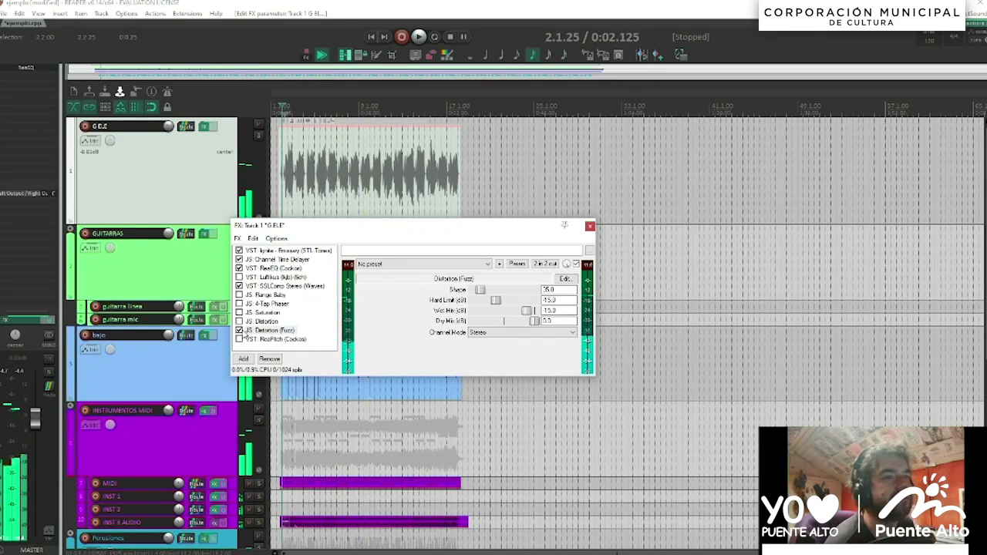
# Step: Bypass Distortion (Fuzz) on G ELE and open the ReaPitch settings
pyautogui.click(239, 330)
pyautogui.click(269, 340)
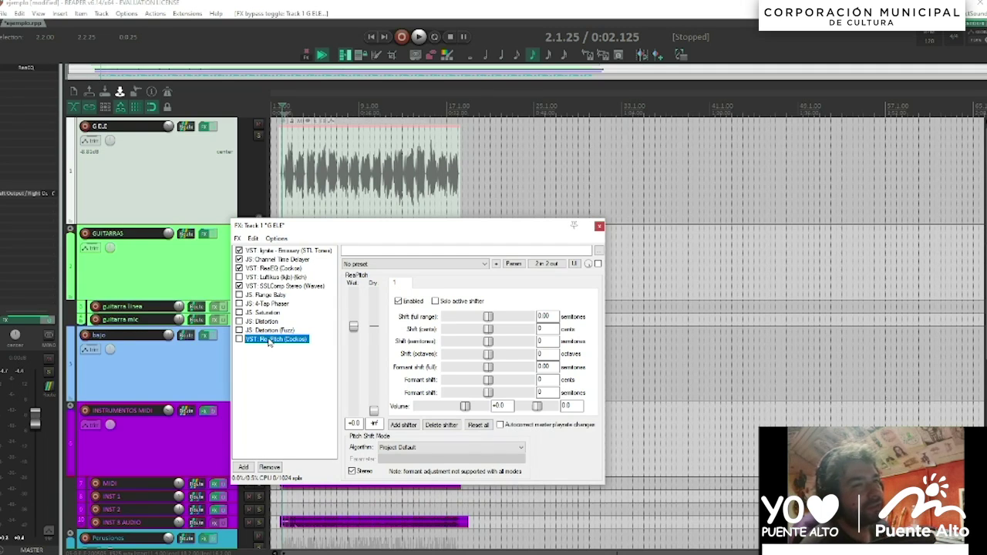
# Step: Review the Saturation, Distortion, Distortion (Fuzz) and 4-Tap Phaser settings in the G ELE effects chain
pyautogui.click(272, 321)
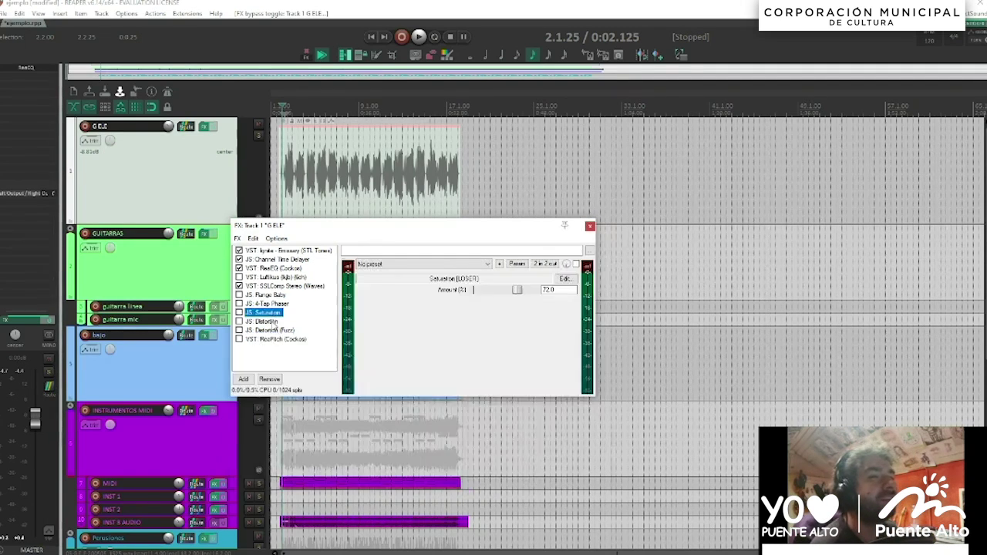
pyautogui.click(274, 330)
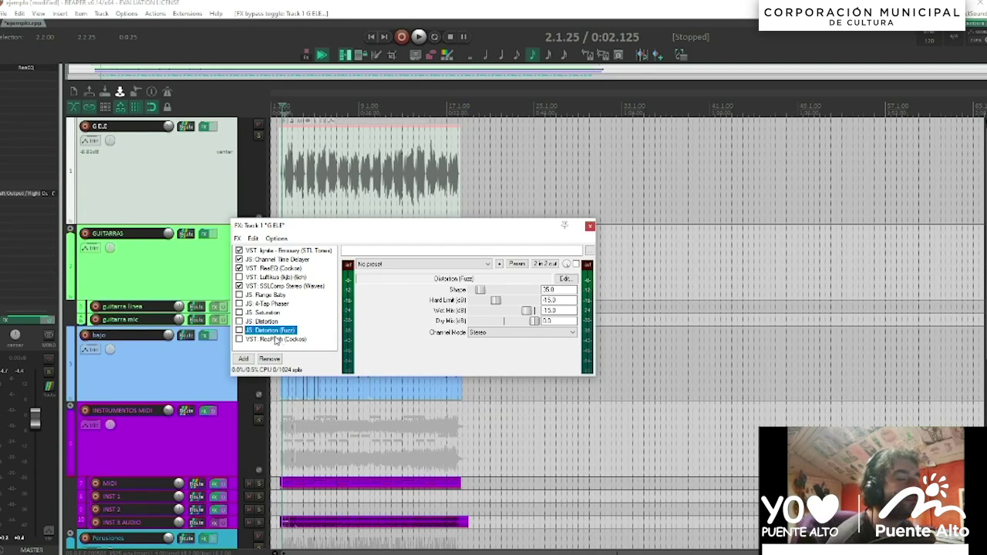
pyautogui.click(279, 312)
pyautogui.click(267, 321)
pyautogui.click(266, 330)
pyautogui.click(264, 339)
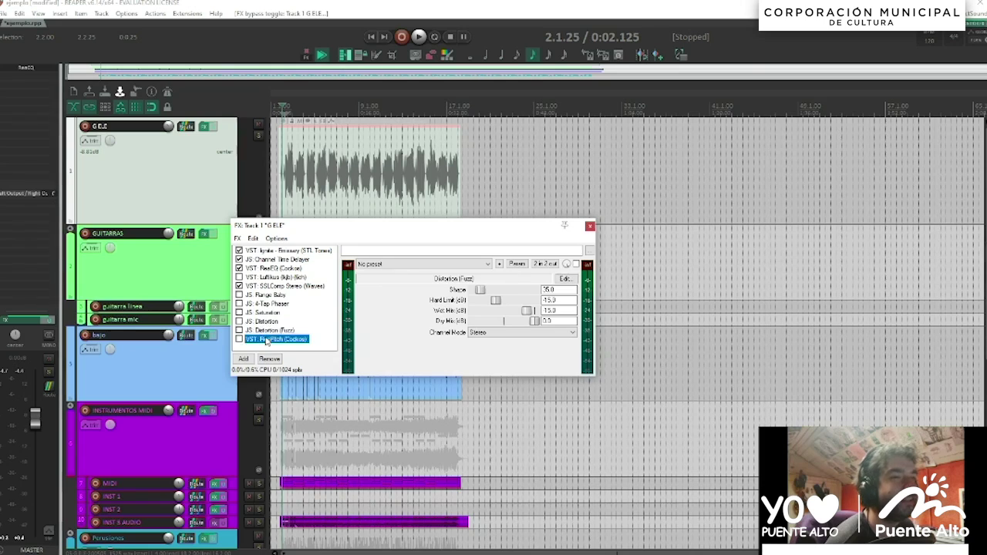
pyautogui.click(271, 304)
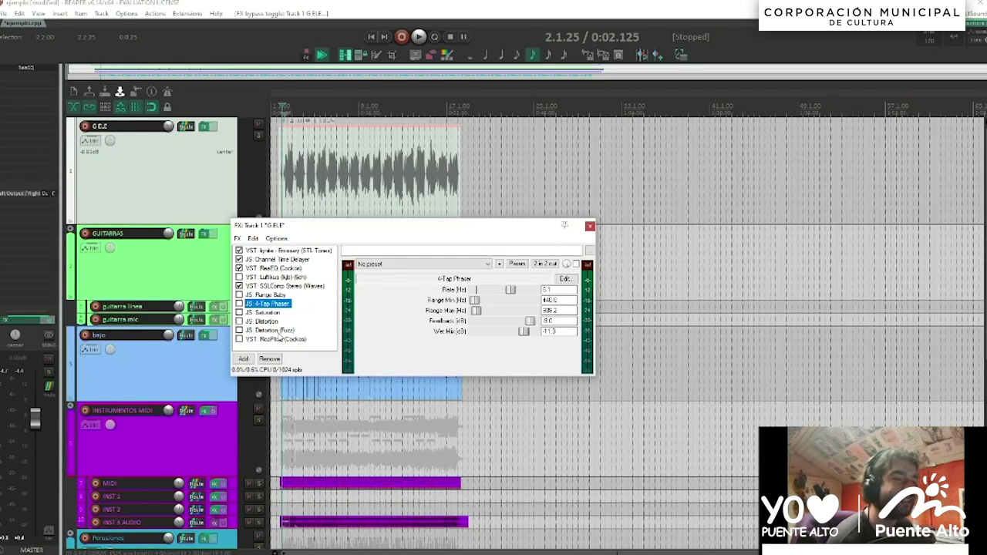
# Step: Return to ReaPitch, enable it and solo the G ELE track
pyautogui.click(286, 339)
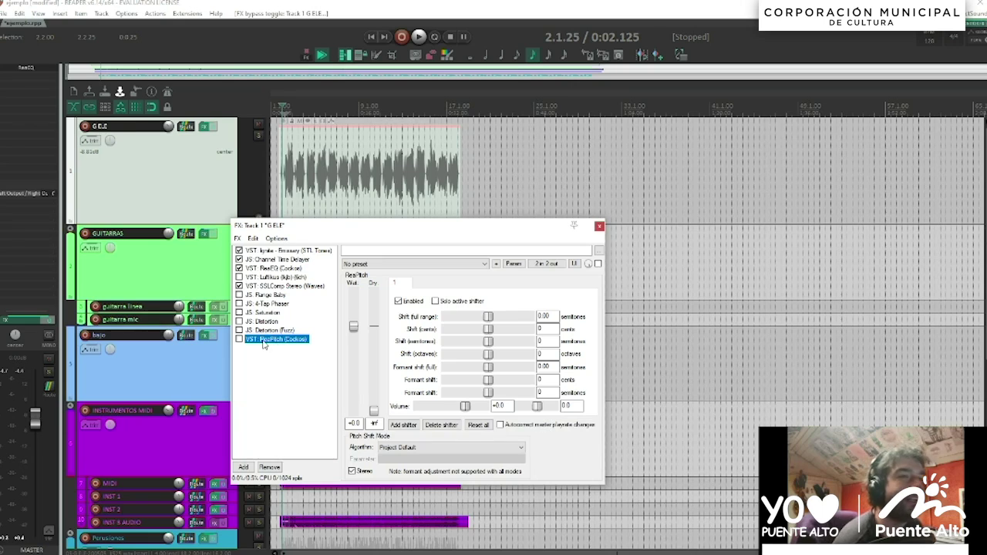
pyautogui.click(240, 340)
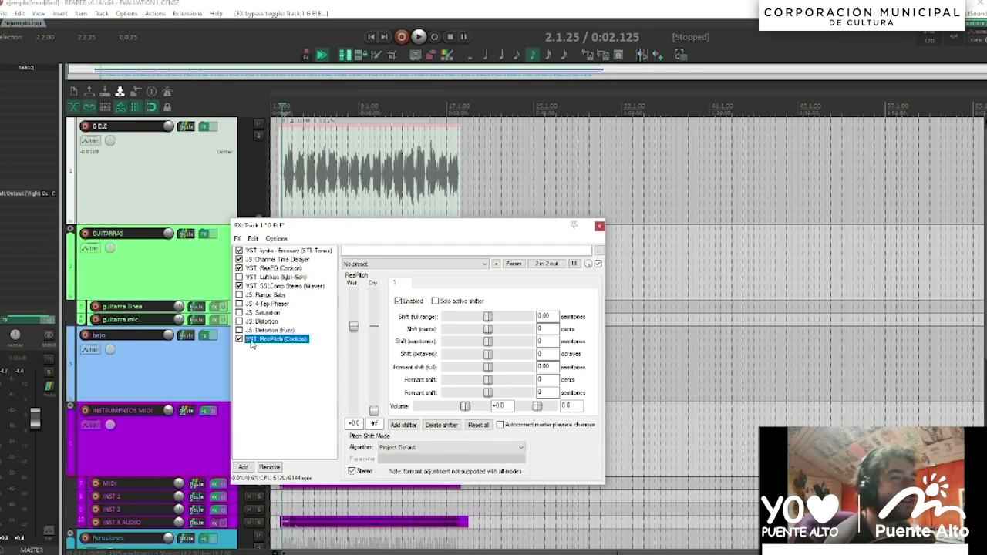
pyautogui.click(259, 135)
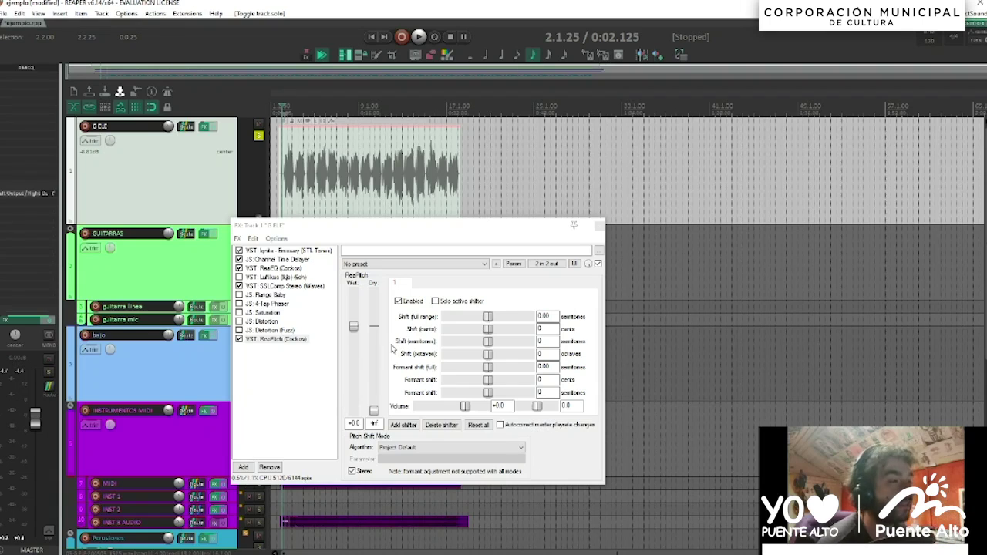
# Step: Try out ReaPitch's octave, cents and semitone shift controls and return each of them to 0
pyautogui.moveTo(507, 355)
pyautogui.mouseDown()
pyautogui.moveTo(450, 355)
pyautogui.moveTo(488, 355)
pyautogui.mouseUp()
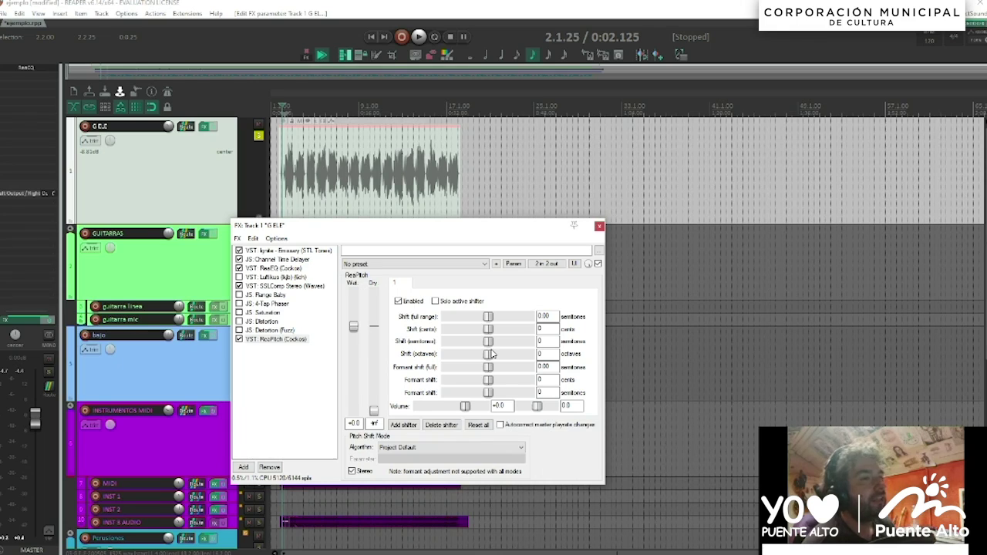
pyautogui.moveTo(490, 334); pyautogui.dragTo(486, 333)
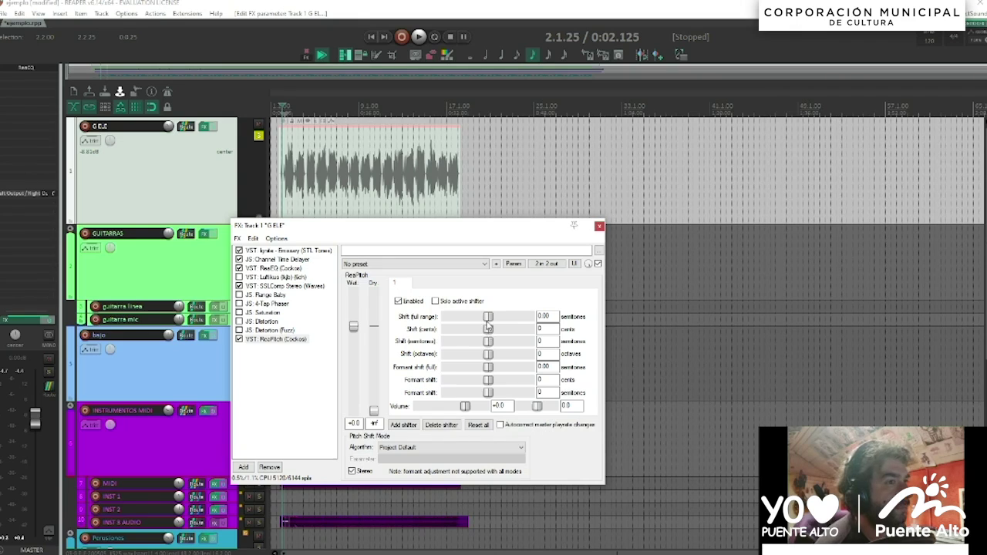
pyautogui.moveTo(489, 342); pyautogui.dragTo(494, 347)
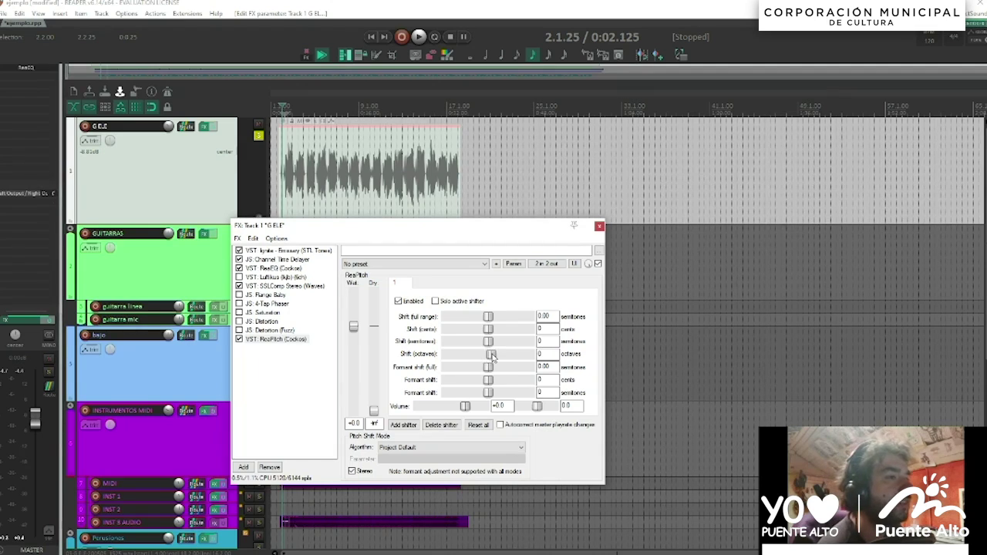
pyautogui.moveTo(488, 354)
pyautogui.mouseDown()
pyautogui.moveTo(456, 360)
pyautogui.moveTo(498, 360)
pyautogui.mouseUp()
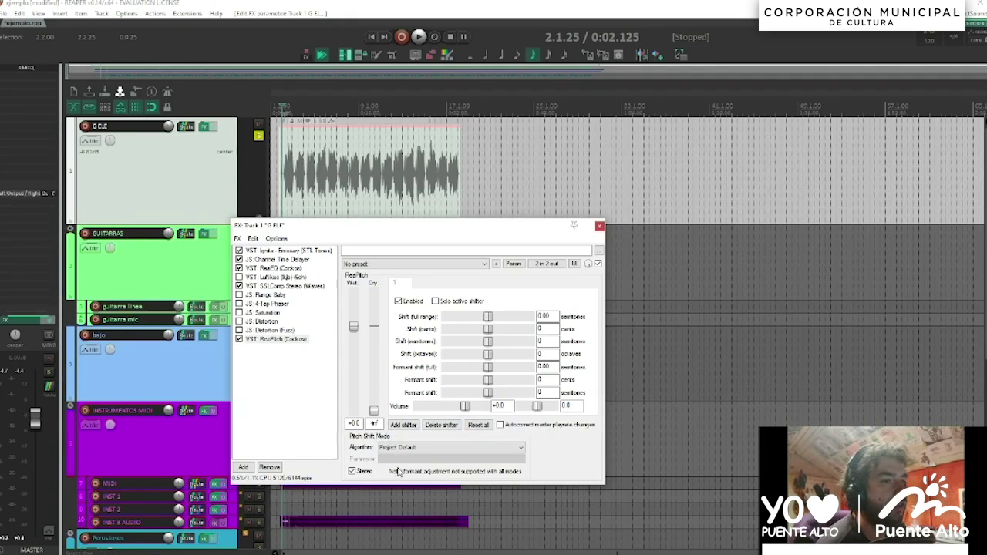
# Step: Examine ReaPitch's available pitch shift algorithms and keep Project Default
pyautogui.click(422, 448)
pyautogui.click(423, 448)
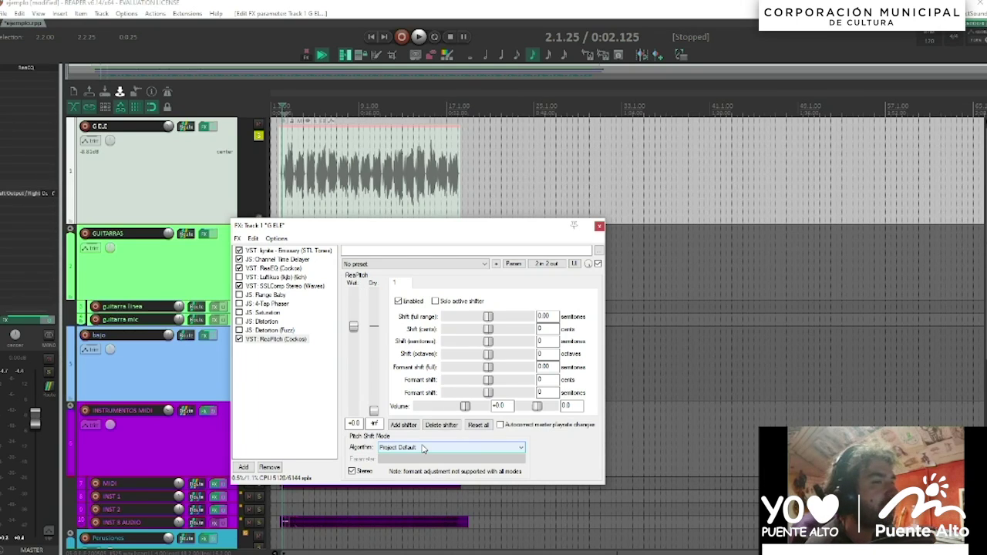
pyautogui.click(423, 448)
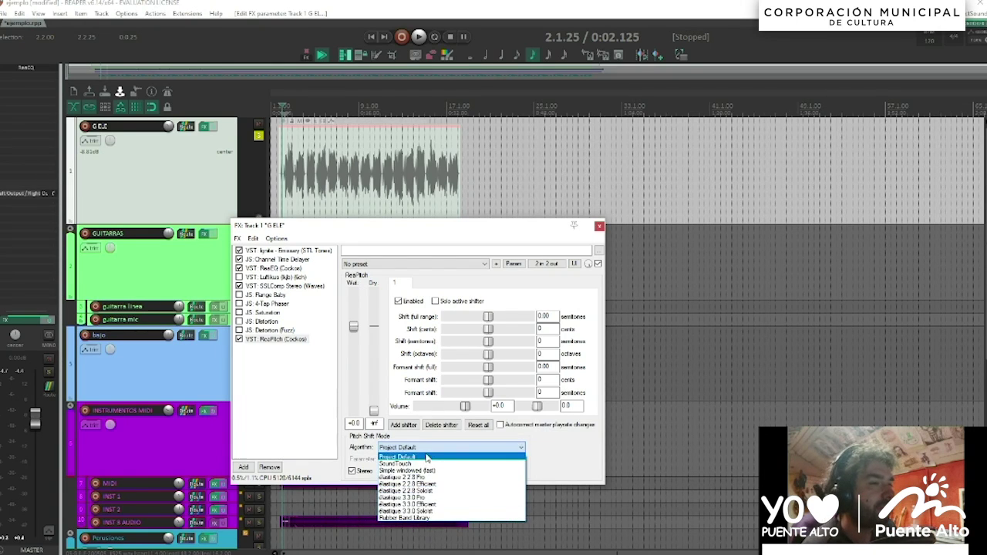
pyautogui.click(433, 448)
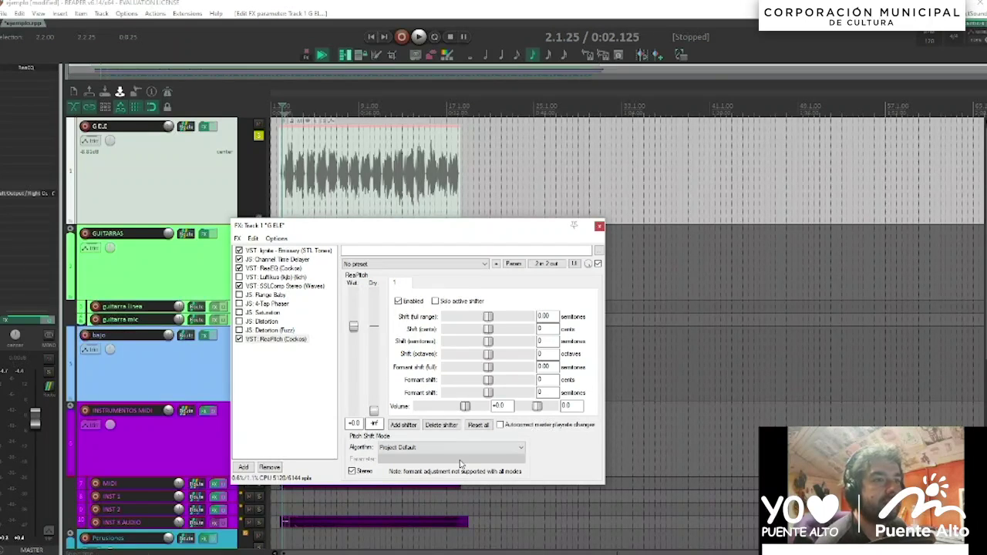
# Step: Audition the soloed guitar with ReaPitch's Shift (octaves) at 1, and again with it at -1
pyautogui.press('space')
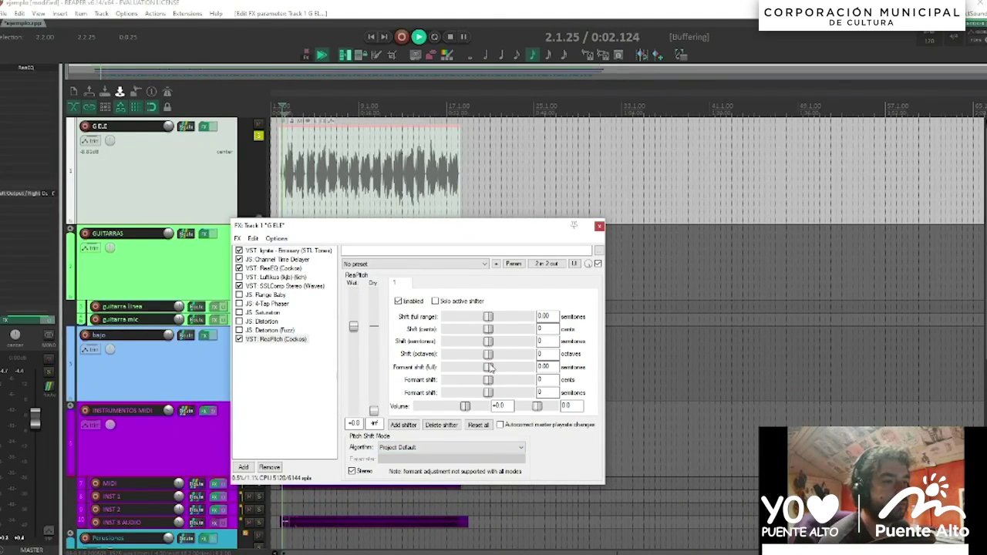
pyautogui.moveTo(488, 354); pyautogui.dragTo(510, 354)
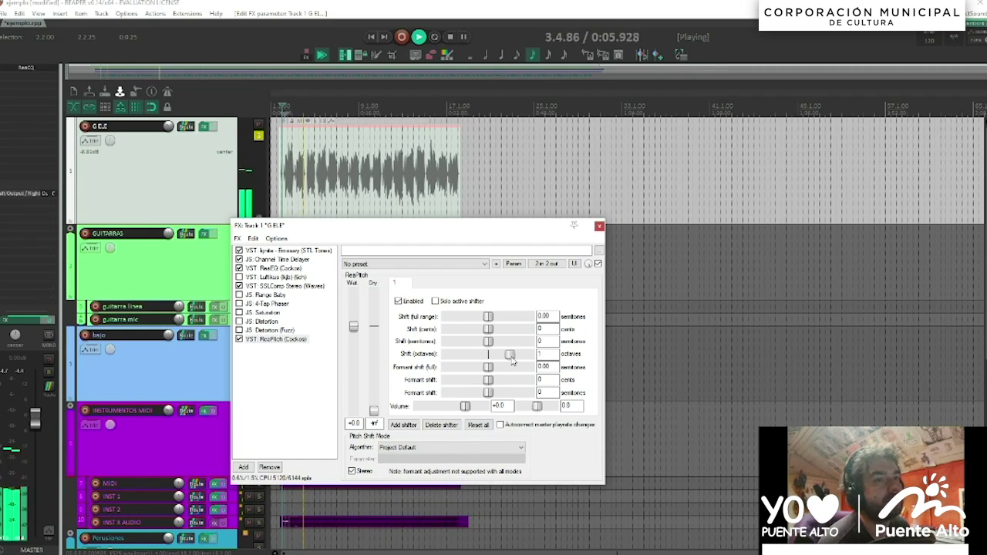
pyautogui.press('space')
pyautogui.moveTo(511, 361); pyautogui.dragTo(472, 361)
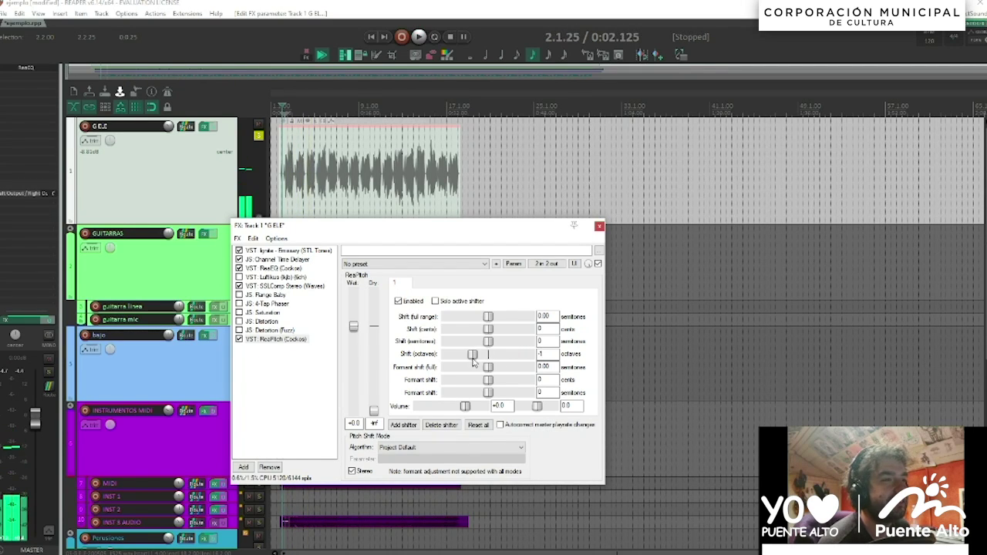
pyautogui.press('space')
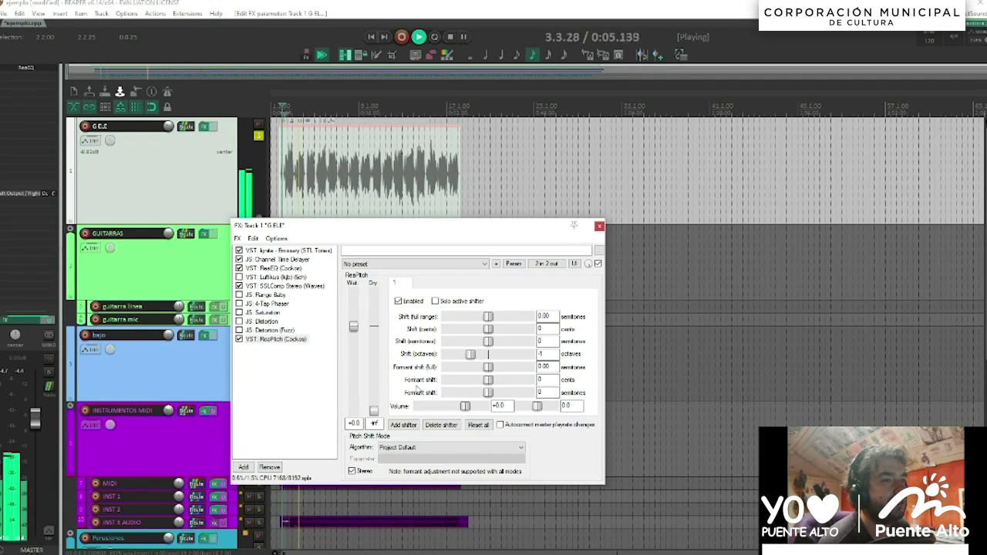
pyautogui.press('space')
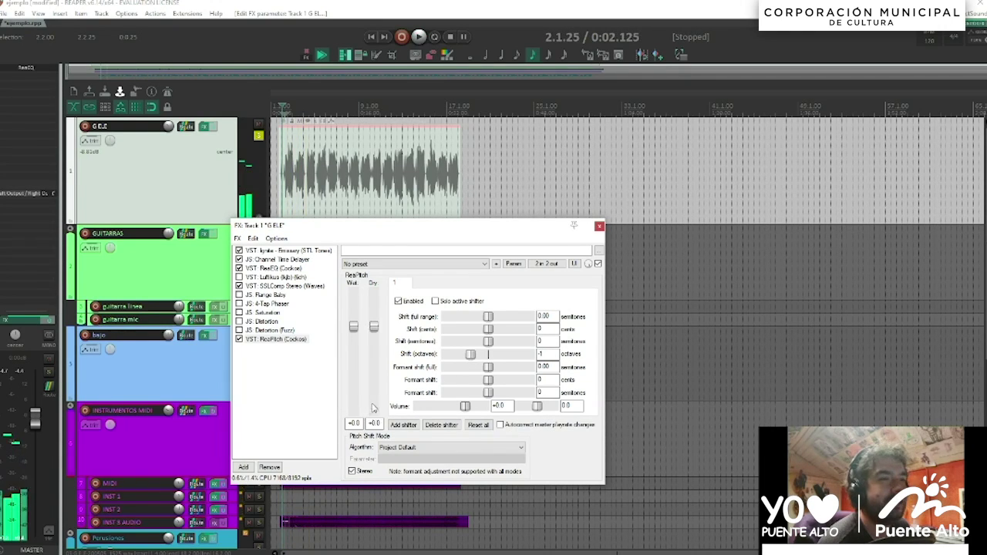
# Step: Blend the unshifted guitar into ReaPitch by raising Dry, replay the track and set Dry to 0 dB
pyautogui.moveTo(374, 413); pyautogui.dragTo(372, 350)
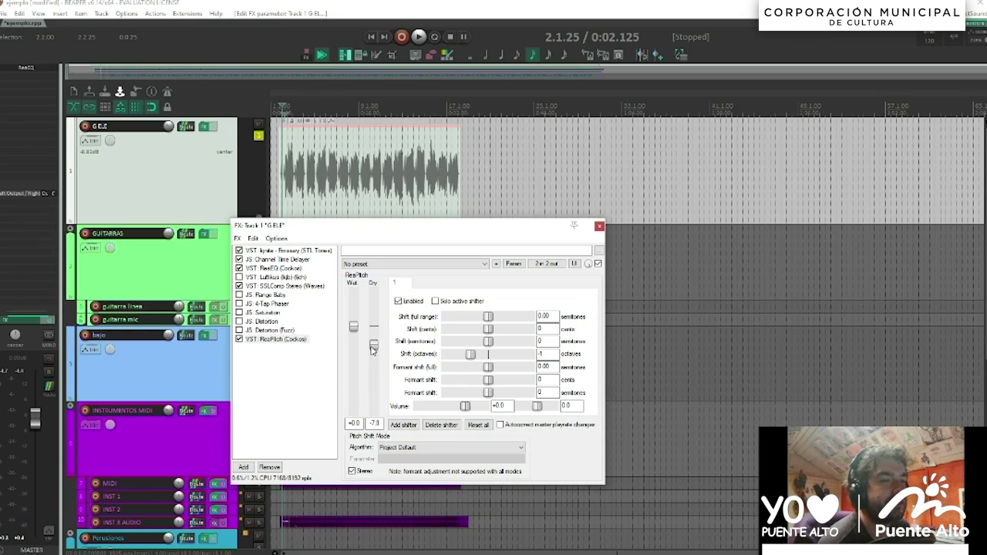
pyautogui.press('space')
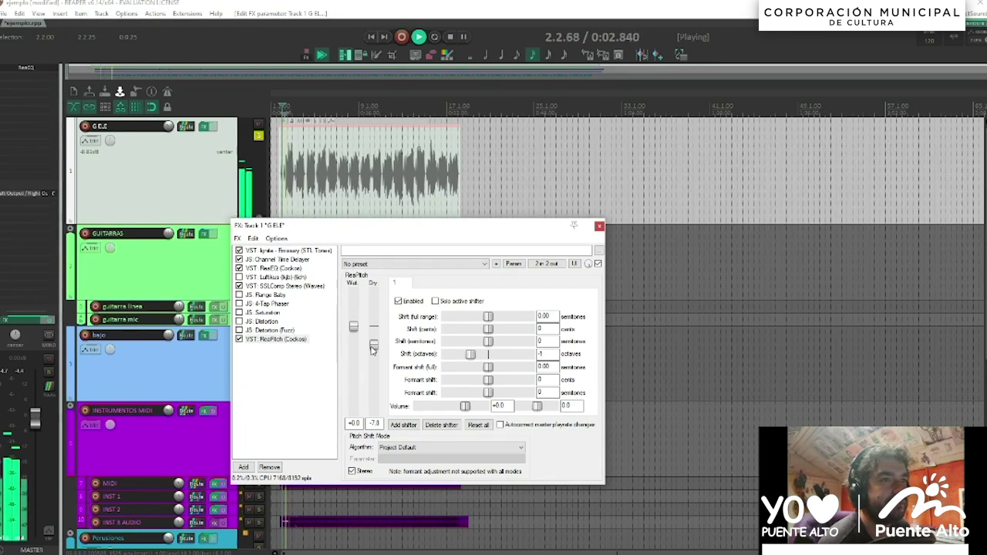
pyautogui.doubleClick(375, 347)
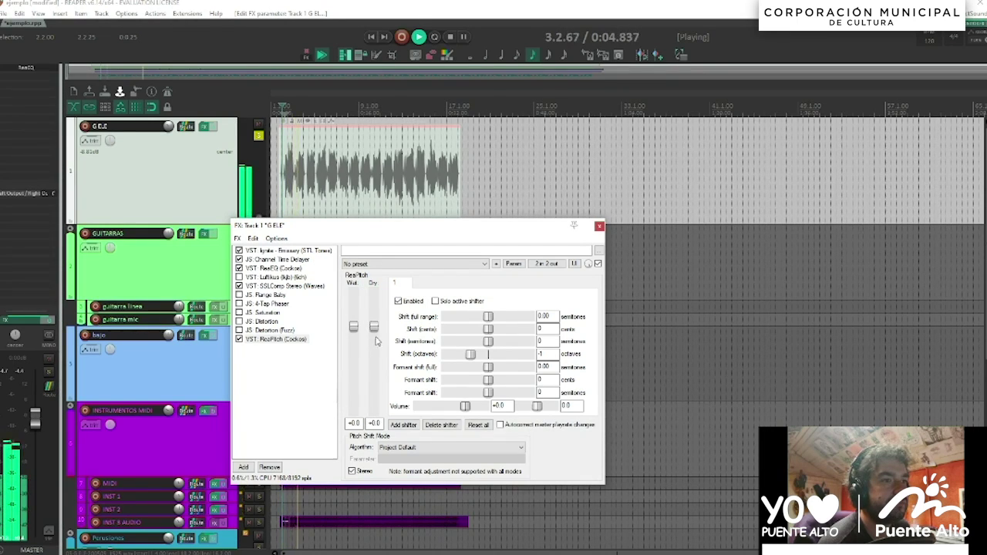
# Step: Set ReaPitch's Shift (octaves) to 1 and Shift (semitones) to 7, and replay the soloed guitar
pyautogui.moveTo(470, 355); pyautogui.dragTo(498, 357)
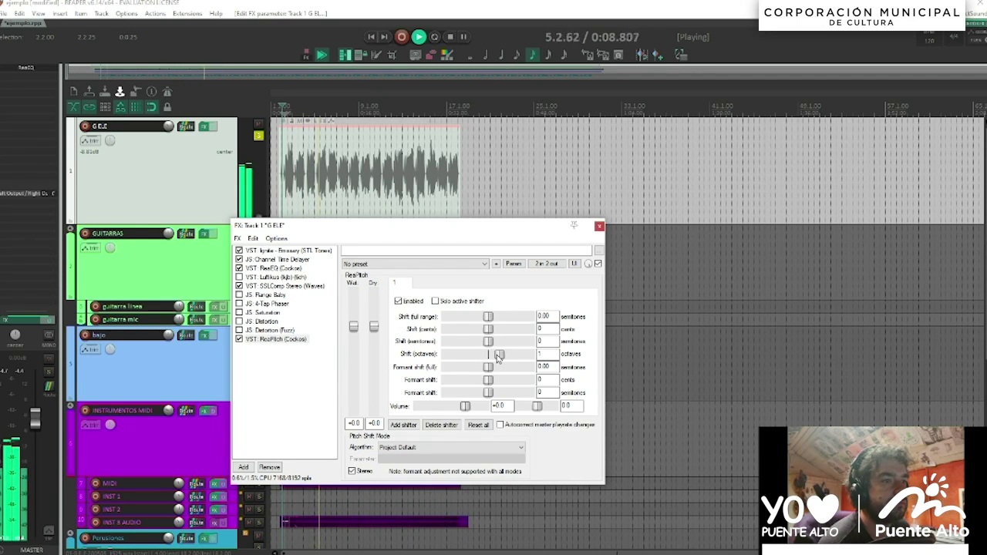
pyautogui.press('space')
pyautogui.moveTo(488, 341); pyautogui.dragTo(507, 347)
pyautogui.press('space')
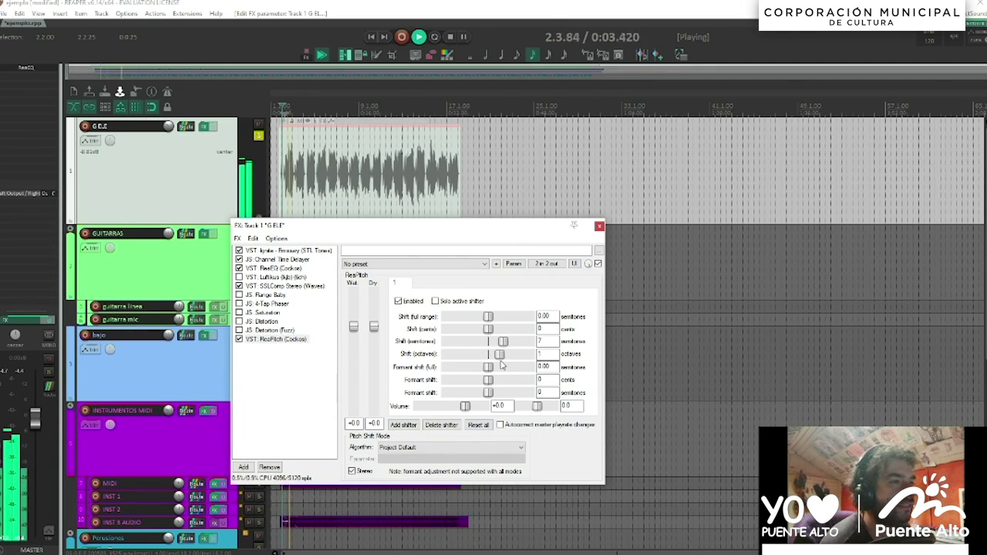
# Step: Reset ReaPitch's Shift (octaves) to 0 during playback, stop playback and reset Shift (semitones) to 0
pyautogui.doubleClick(500, 357)
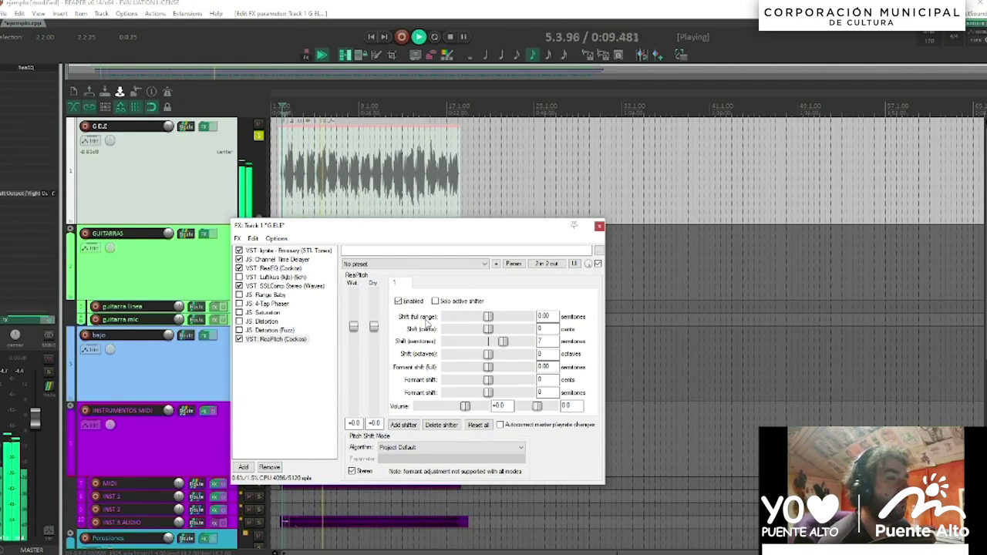
pyautogui.press('space')
pyautogui.doubleClick(503, 341)
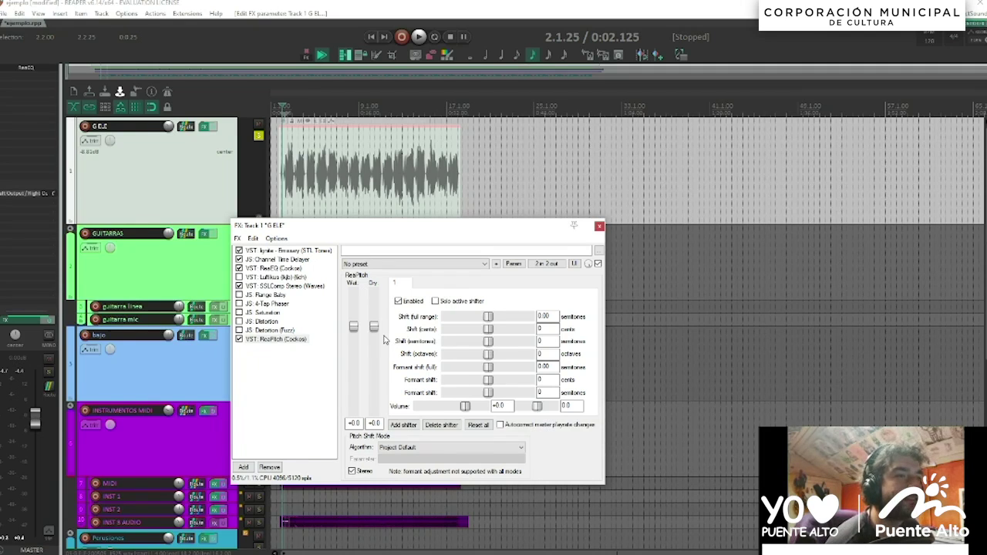
# Step: Keep ReaPitch's Wet at 0 dB, audition the soloed guitar with ReaPitch bypassed, and re-enable the effect
pyautogui.moveTo(353, 327); pyautogui.dragTo(356, 368)
pyautogui.doubleClick(356, 368)
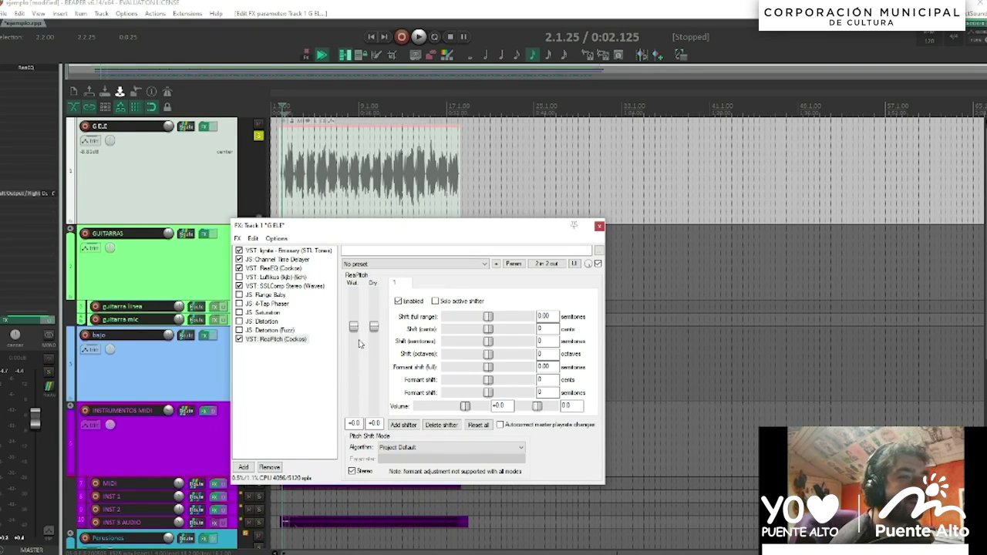
pyautogui.click(239, 340)
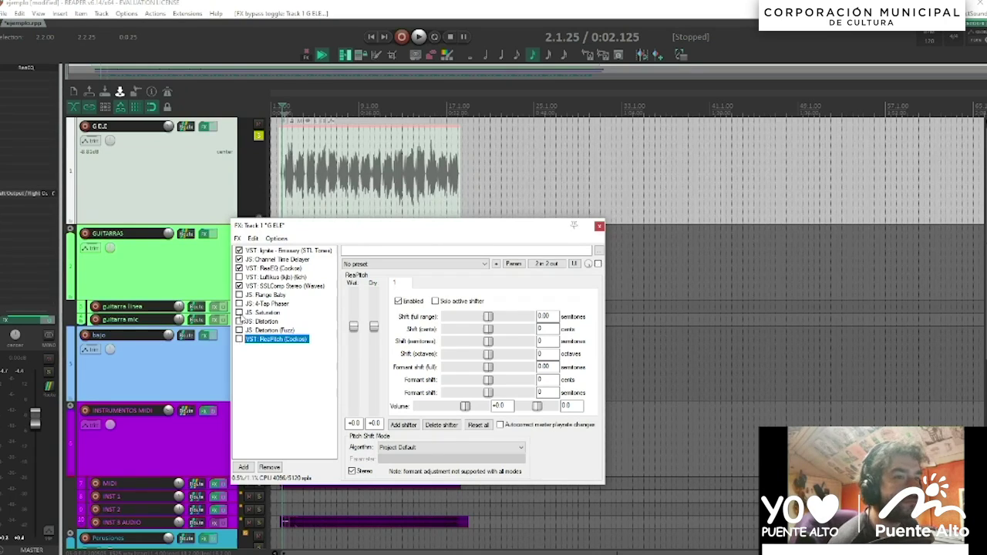
pyautogui.press('space')
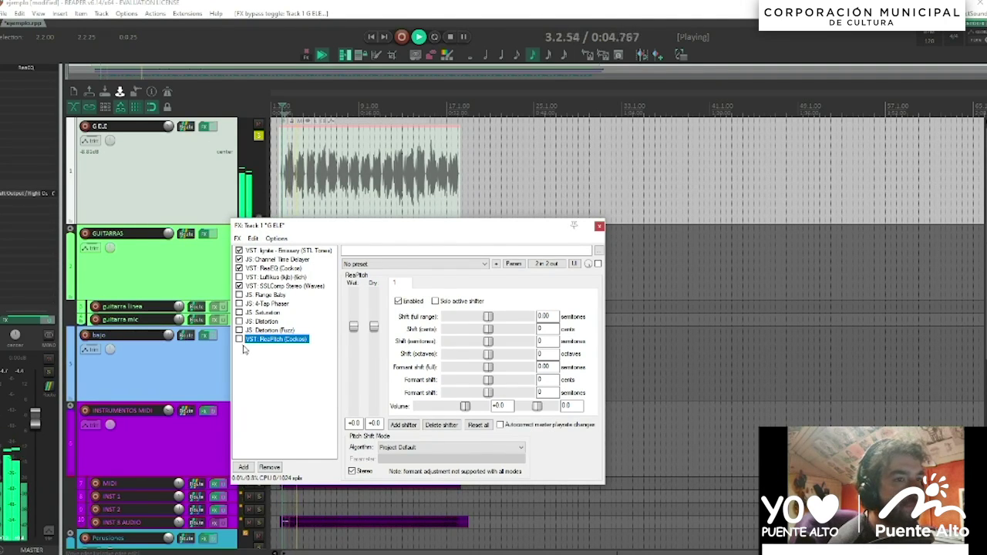
pyautogui.press('space')
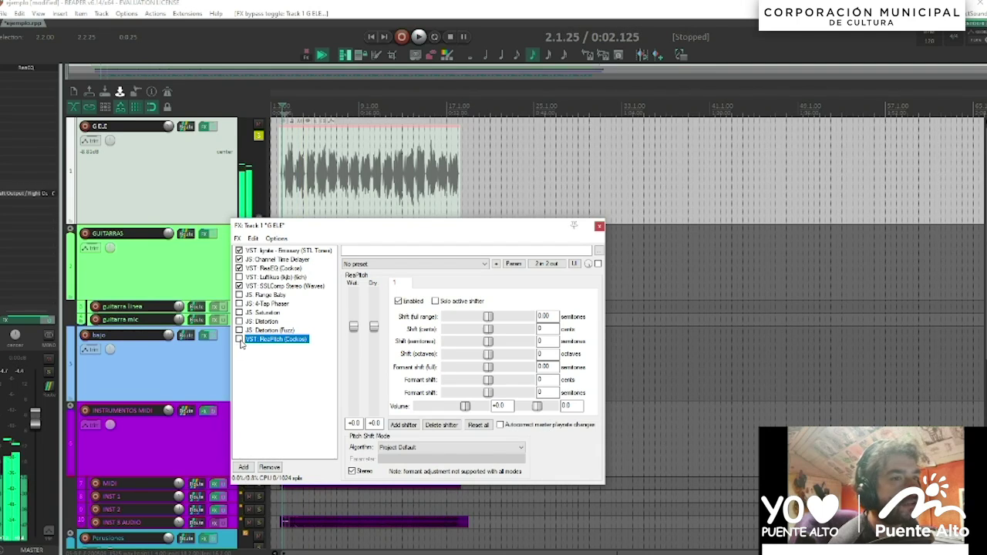
pyautogui.click(240, 341)
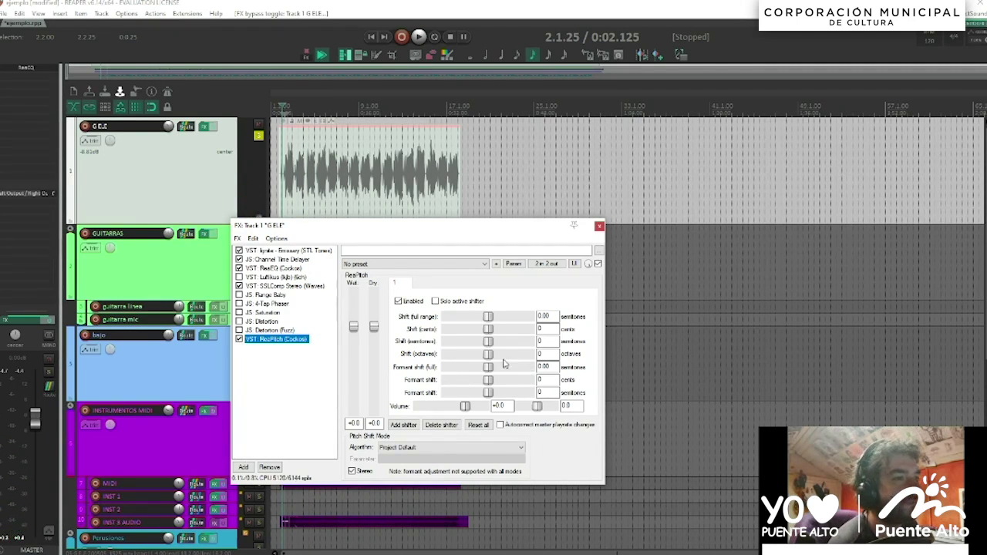
# Step: Set ReaPitch's Shift (octaves) to 1 and blend in the shifted guitar from silence to about -11.1 dB Wet during soloed playback
pyautogui.moveTo(489, 356); pyautogui.dragTo(514, 358)
pyautogui.moveTo(353, 326); pyautogui.dragTo(355, 440)
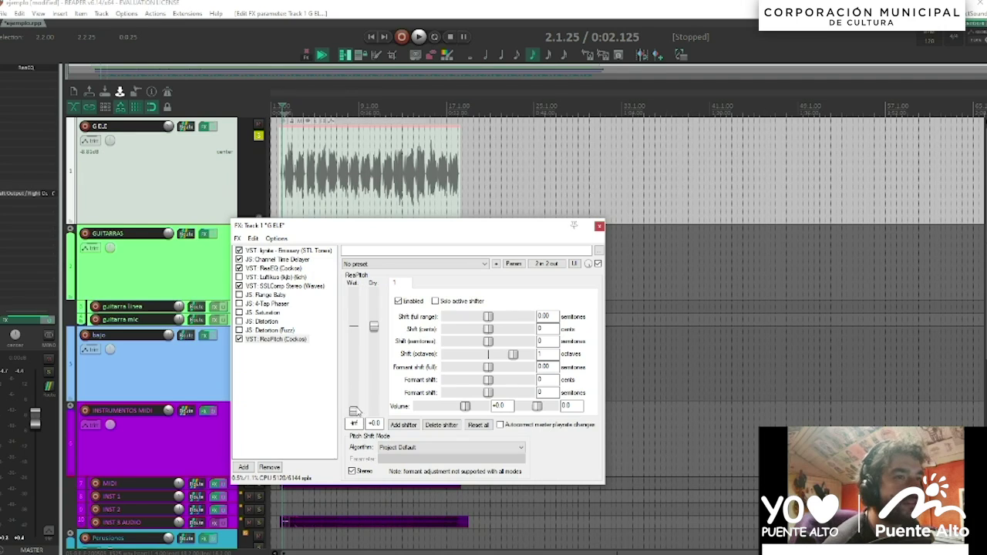
pyautogui.press('space')
pyautogui.moveTo(353, 411); pyautogui.dragTo(354, 359)
pyautogui.press('space')
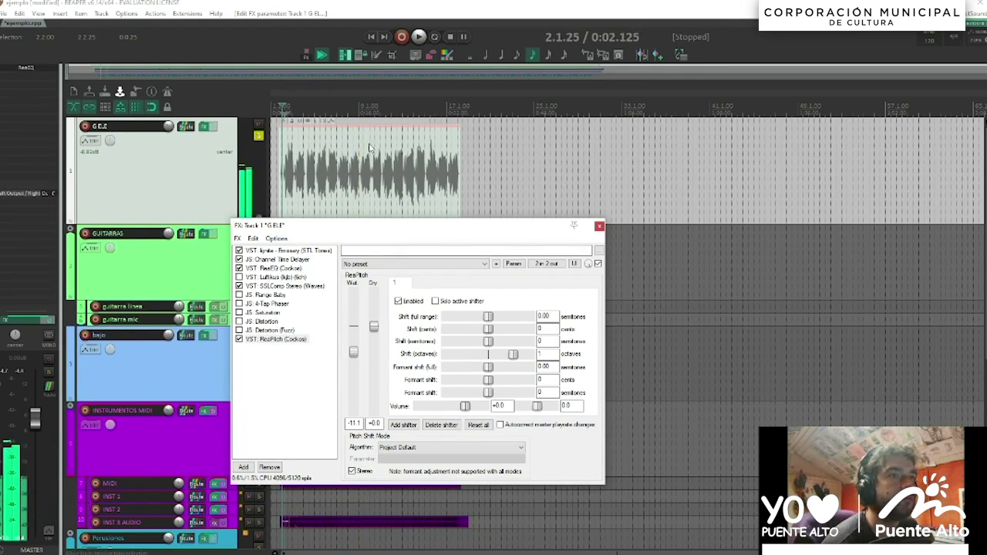
# Step: Unsolo the guitar and balance it in the full mix with track volume -6.04 dB and ReaPitch Wet at -10.1 dB
pyautogui.click(258, 136)
pyautogui.press('space')
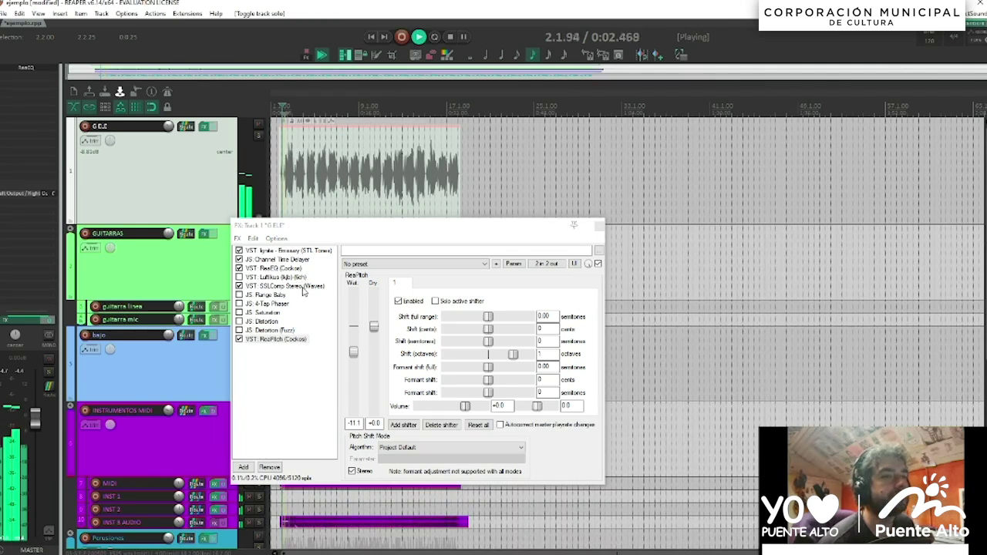
pyautogui.moveTo(354, 353); pyautogui.dragTo(355, 351)
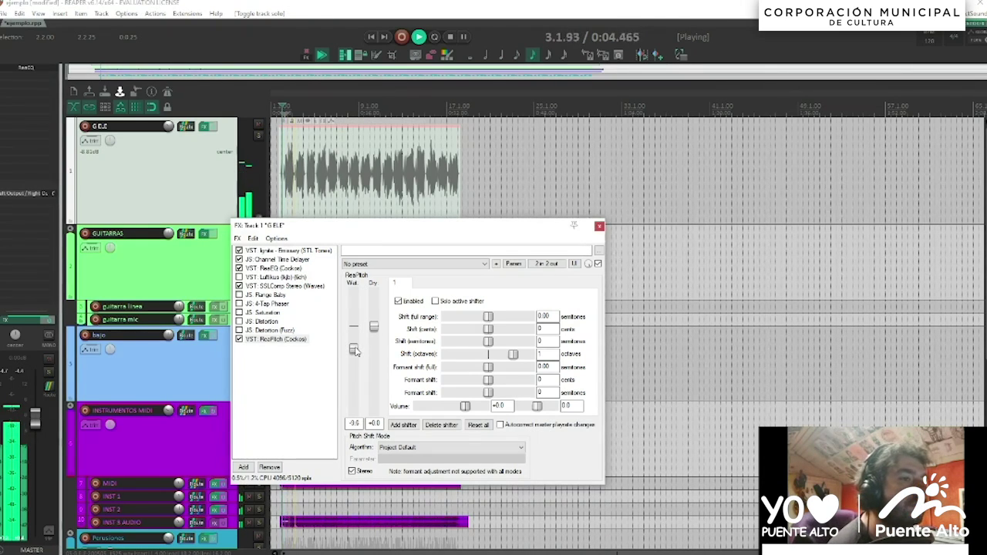
pyautogui.moveTo(169, 127); pyautogui.dragTo(169, 119)
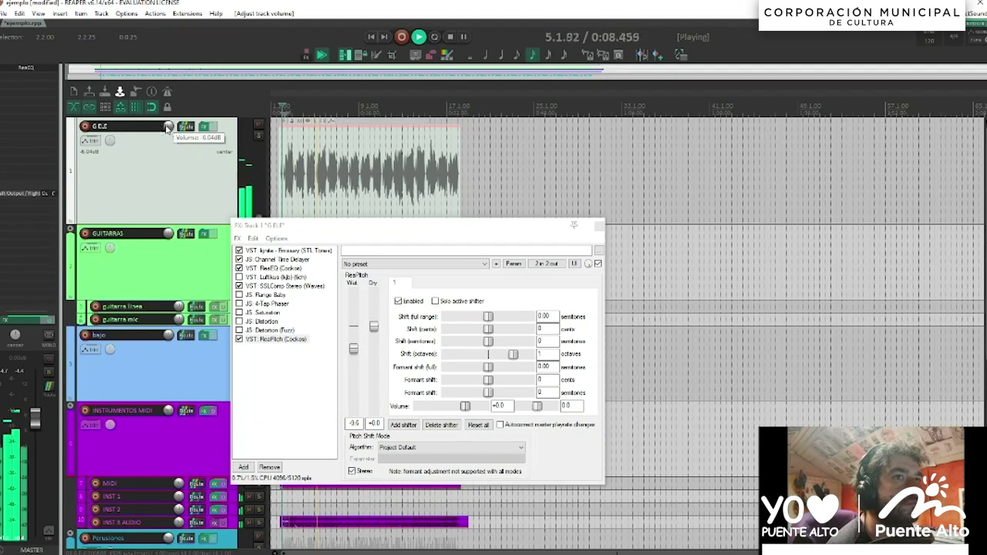
pyautogui.click(355, 351)
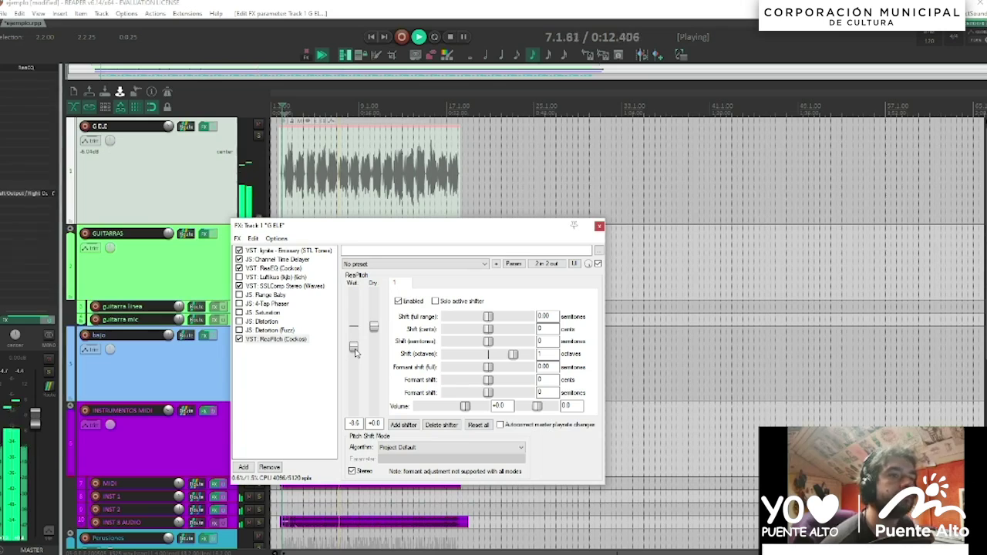
pyautogui.moveTo(353, 347); pyautogui.dragTo(353, 354)
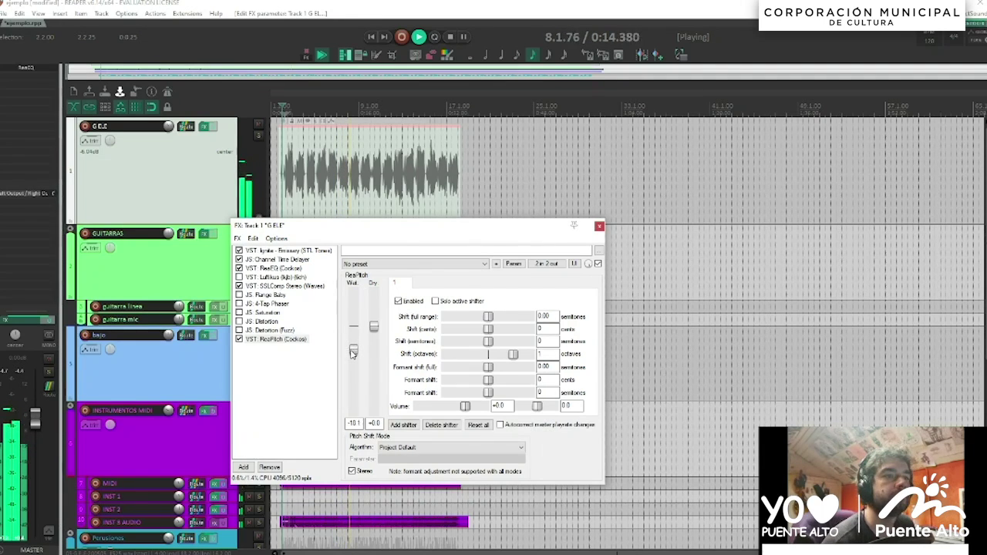
pyautogui.press('space')
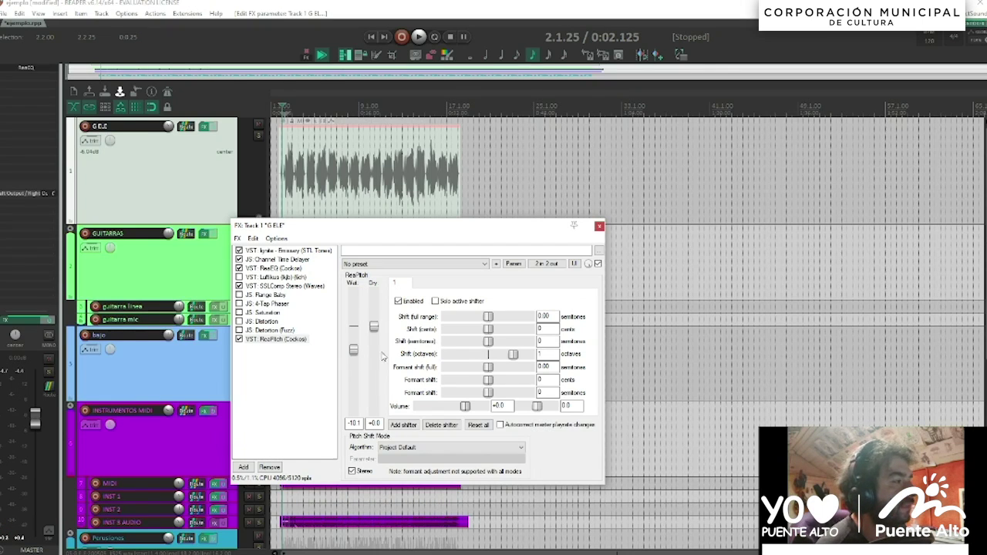
# Step: Bypass ReaPitch, enable Flange Baby, and audition the electric guitar in the full mix and soloed
pyautogui.click(239, 340)
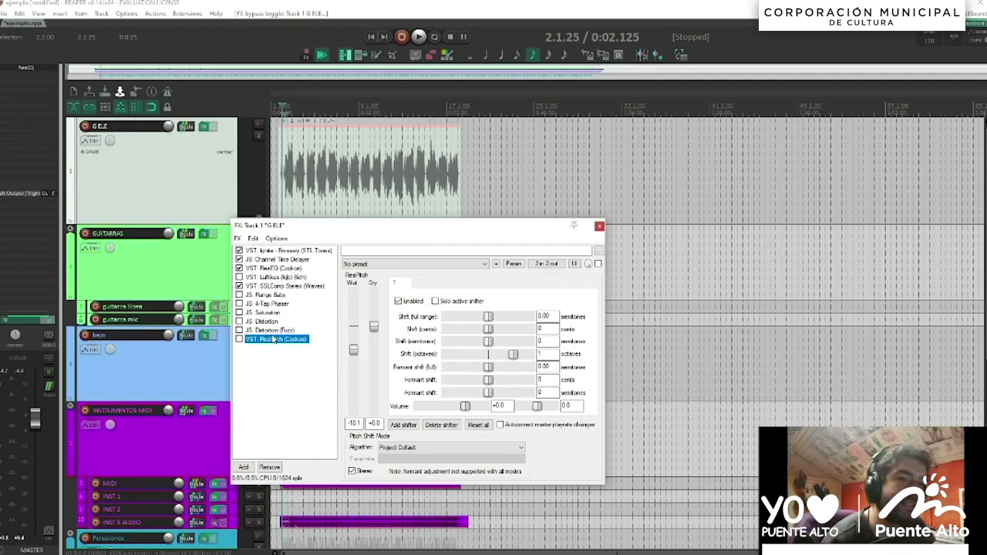
pyautogui.moveTo(374, 231); pyautogui.dragTo(471, 182)
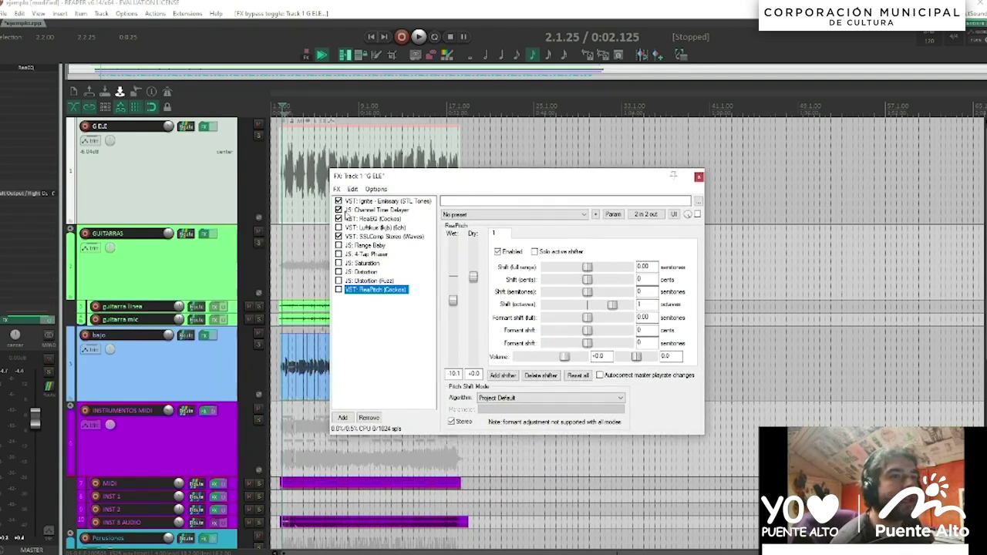
pyautogui.click(337, 245)
pyautogui.press('space')
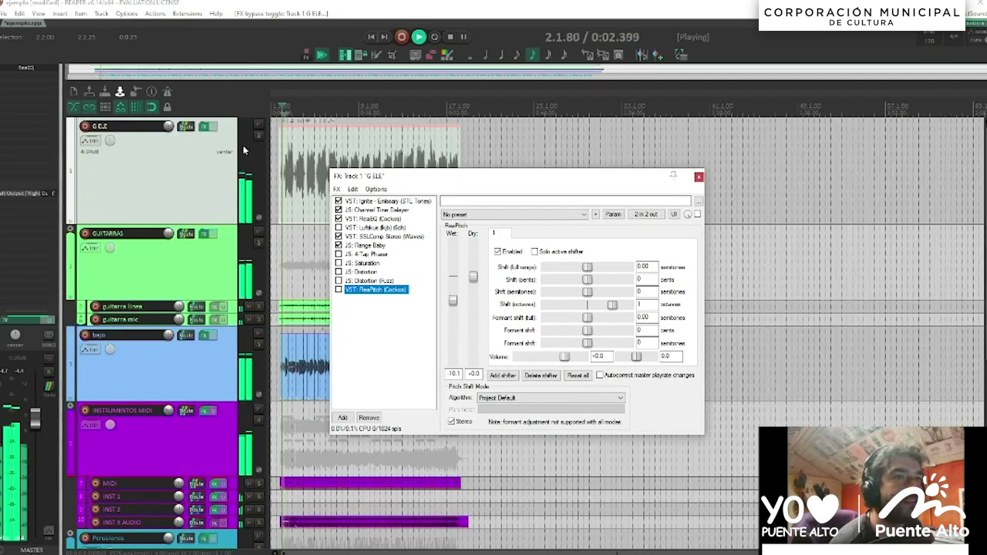
pyautogui.click(259, 137)
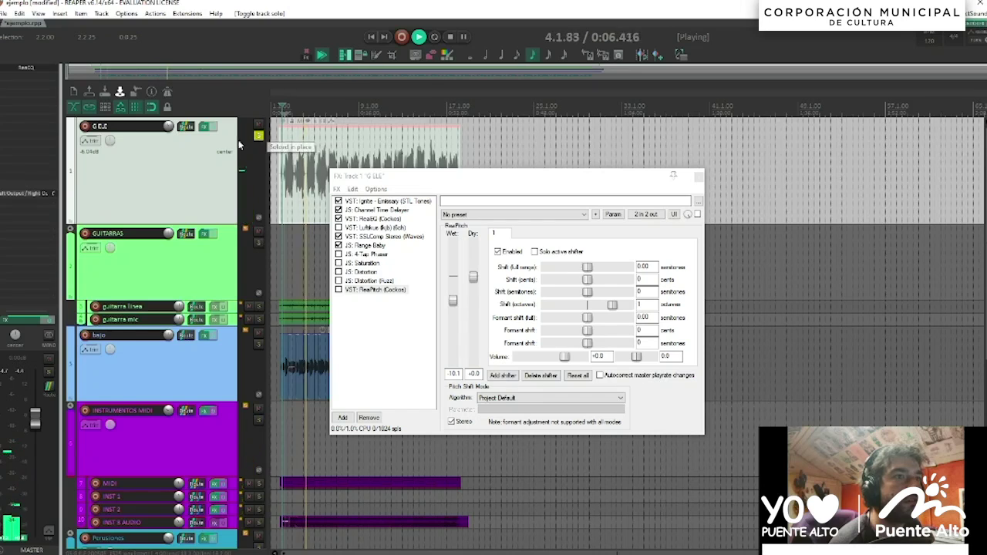
pyautogui.press('space')
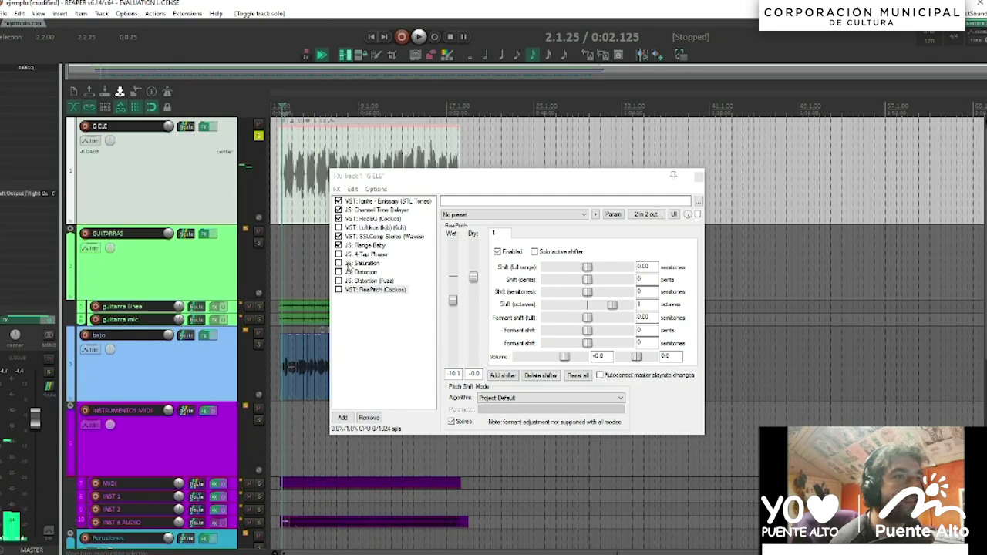
# Step: Enable Saturation and move it above Flange Baby in the effects chain while playing the soloed guitar
pyautogui.click(337, 263)
pyautogui.press('space')
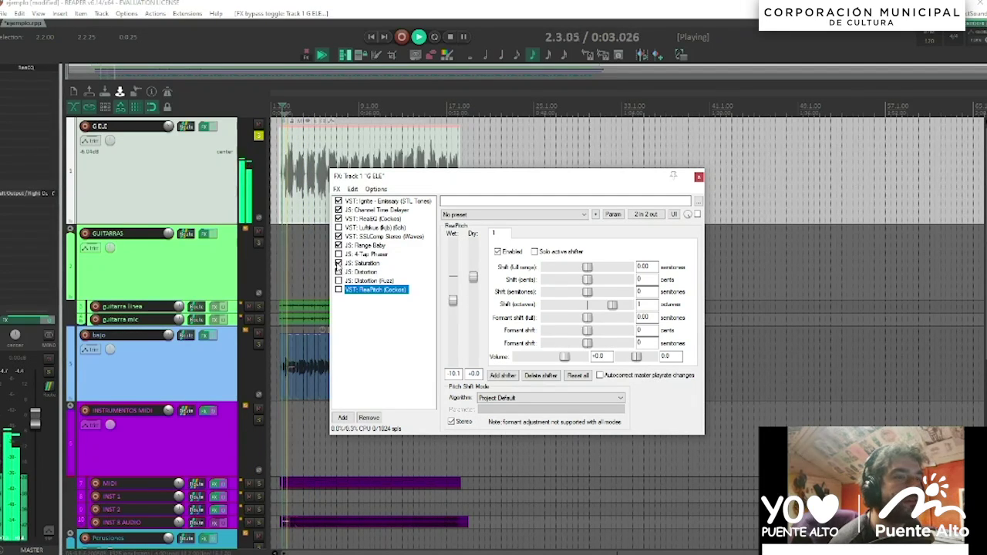
pyautogui.moveTo(340, 263); pyautogui.dragTo(363, 245)
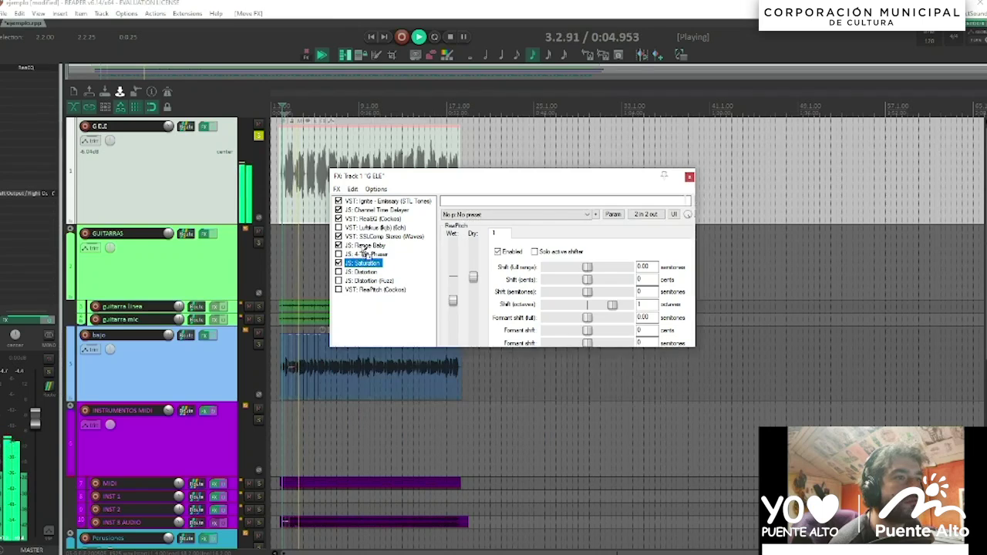
pyautogui.press('space')
# Step: Remove 4-Tap Phaser, Distortion, Distortion (Fuzz) and ReaPitch from the guitar's effects chain and close its window
pyautogui.moveTo(379, 303); pyautogui.dragTo(359, 265)
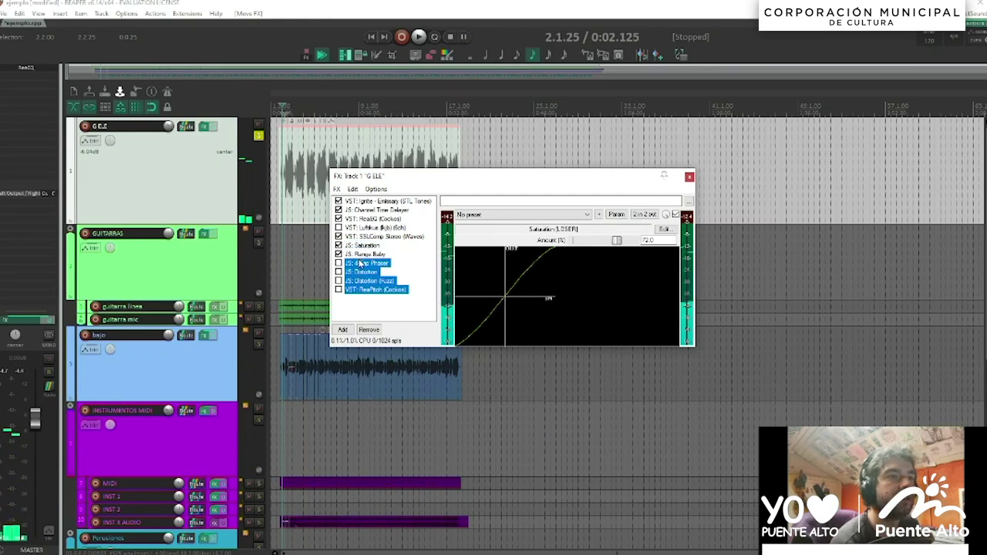
pyautogui.press('Delete')
pyautogui.press('Escape')
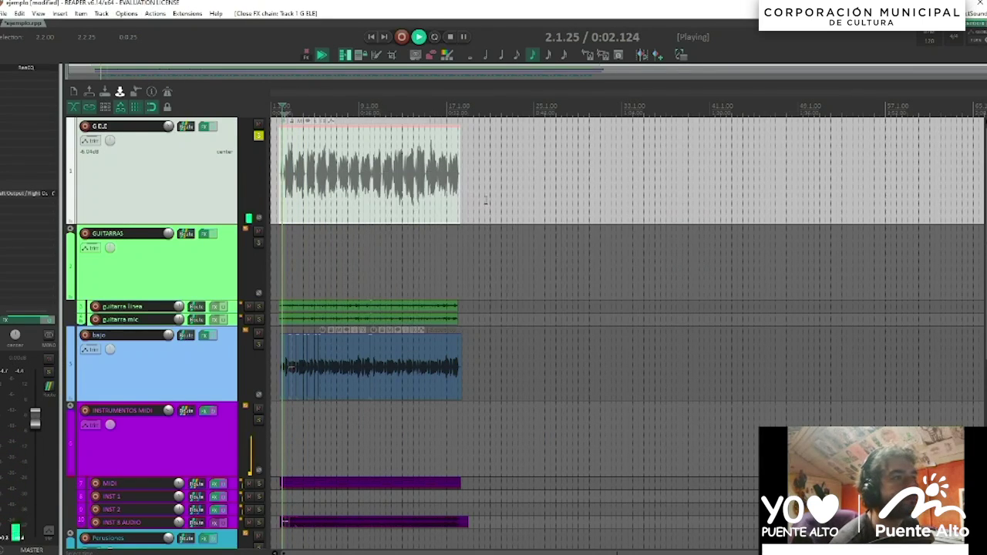
# Step: Unsolo the electric guitar, play the full mix while looking over the other tracks, and check the guitar's remaining effects
pyautogui.press('space')
pyautogui.click(258, 135)
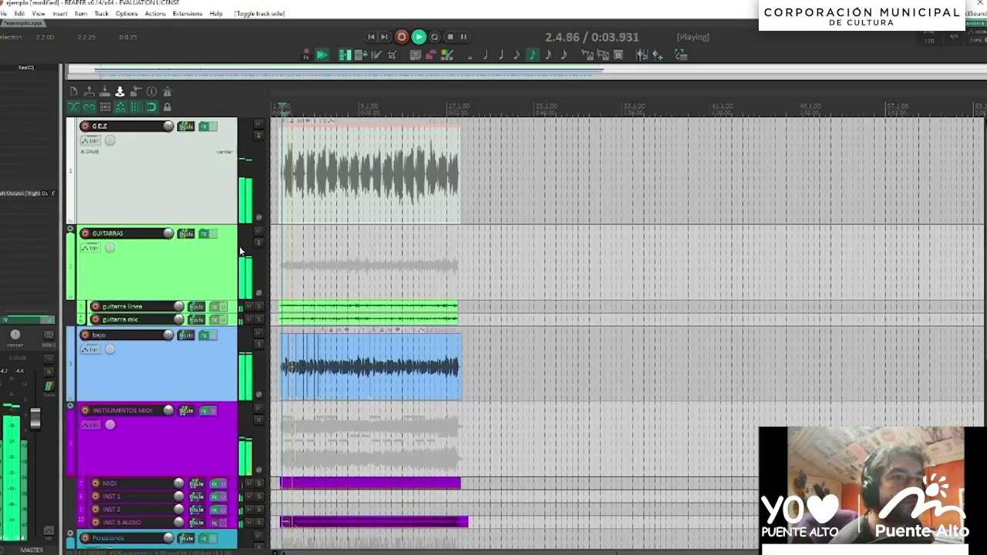
pyautogui.scroll(-5, 218, 295)
pyautogui.scroll(5, 221, 300)
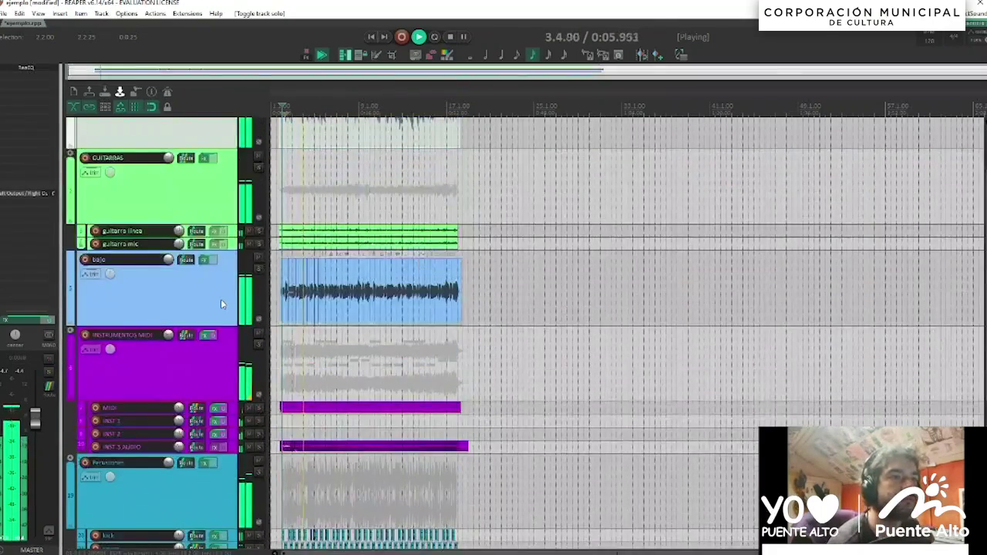
pyautogui.scroll(-5, 220, 299)
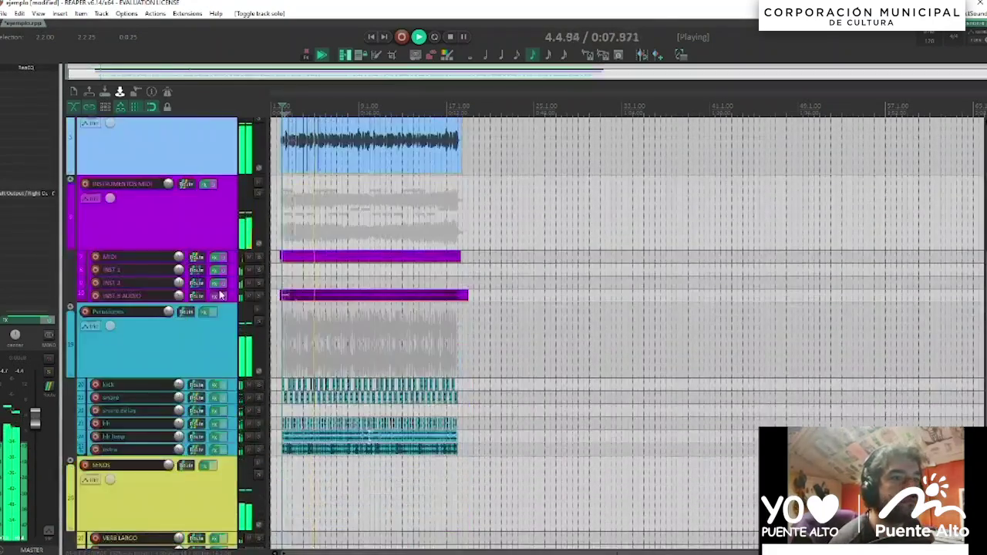
pyautogui.scroll(5, 181, 220)
pyautogui.press('space')
pyautogui.click(204, 125)
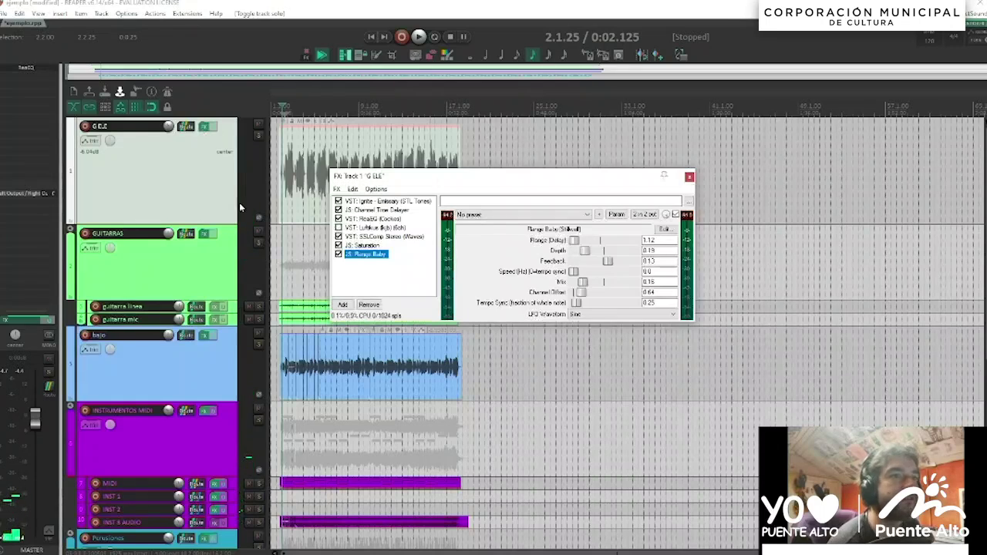
pyautogui.click(690, 177)
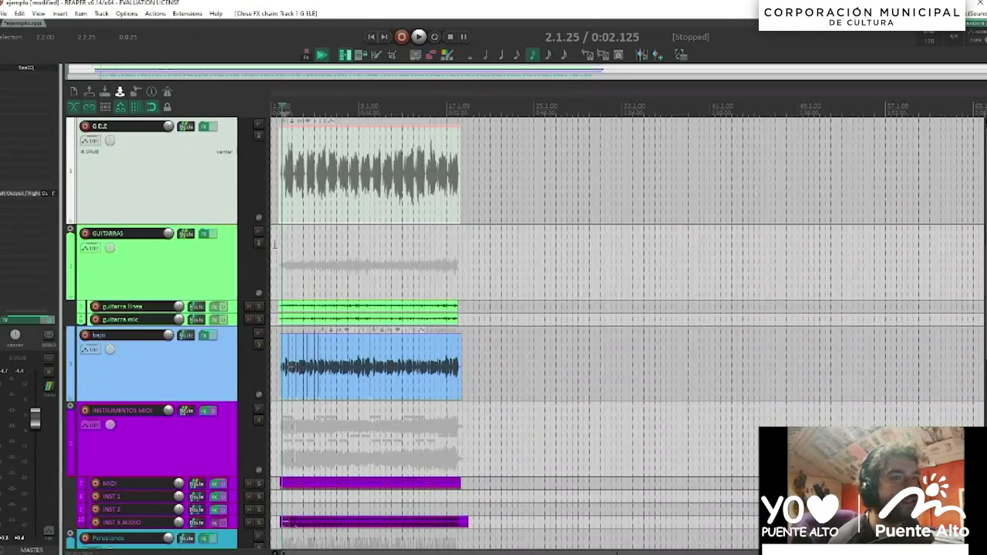
# Step: Solo the GUITARRAS folder track, play it, and open the plugin browser from its effects chain
pyautogui.click(259, 243)
pyautogui.press('space')
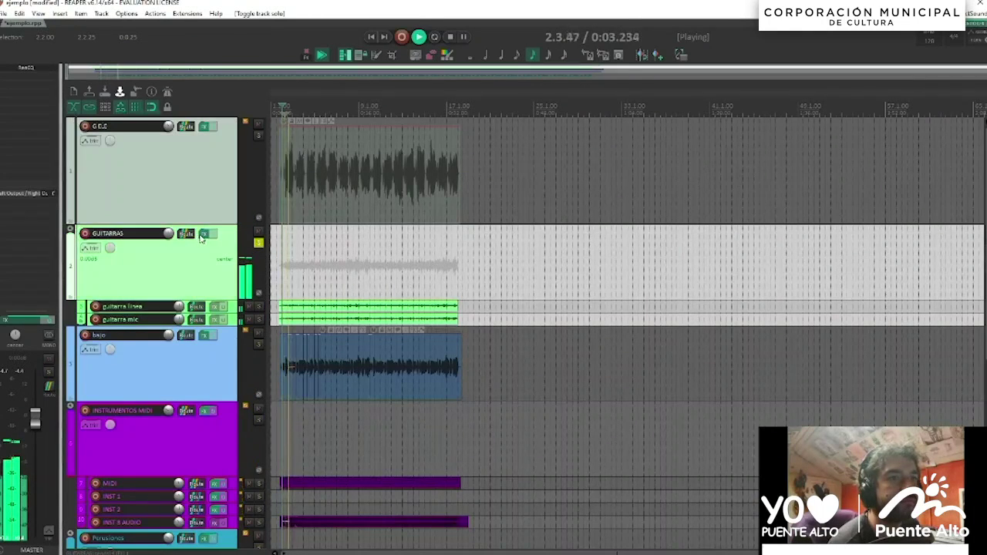
pyautogui.click(202, 234)
pyautogui.doubleClick(165, 324)
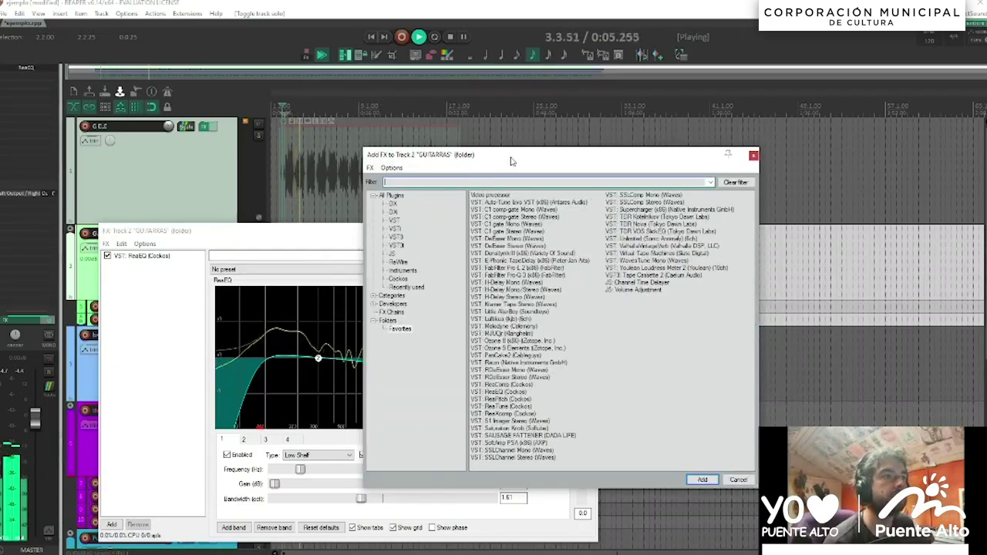
# Step: Stop playback, filter the plugins by "chorus", add JS: Chorus (Stereo) to GUITARRAS, and move its window clear of the track controls
pyautogui.moveTo(510, 157); pyautogui.dragTo(285, 146)
pyautogui.click(317, 19)
pyautogui.press('space')
pyautogui.click(257, 169)
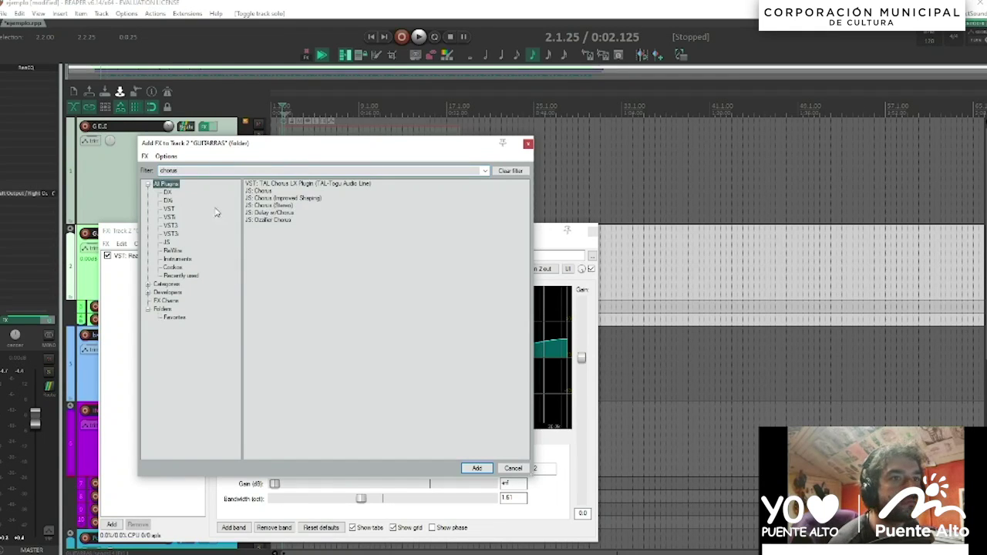
pyautogui.doubleClick(291, 204)
pyautogui.moveTo(288, 237); pyautogui.dragTo(291, 204)
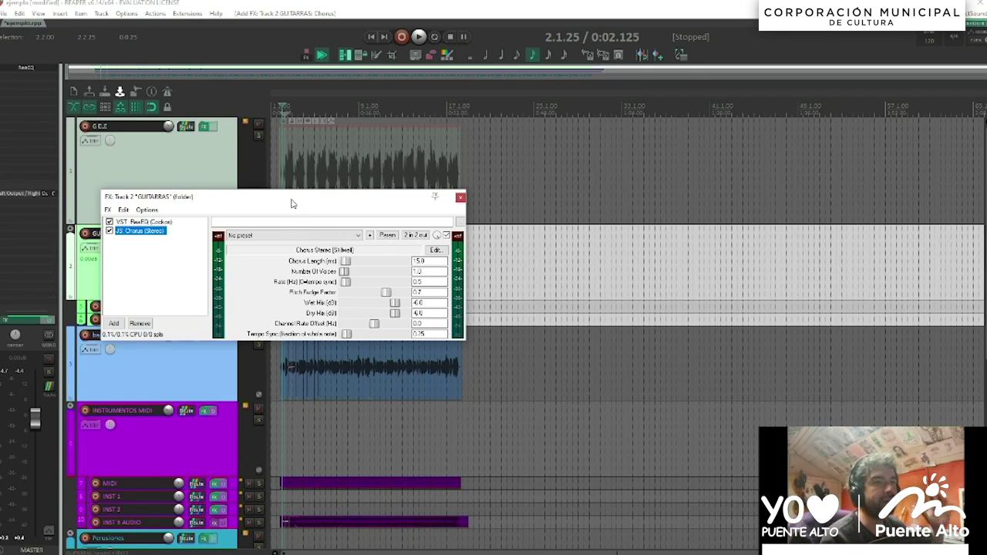
pyautogui.moveTo(292, 202); pyautogui.dragTo(315, 286)
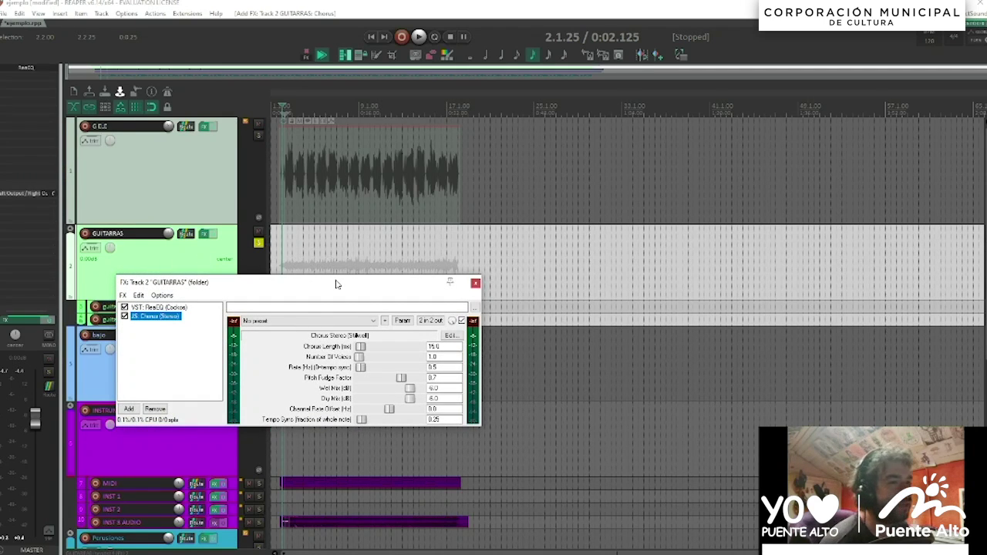
# Step: Play the soloed guitars and set the chorus's Number Of Voices to 2, Dry Mix to 5 dB and Wet Mix to 0 dB
pyautogui.press('space')
pyautogui.moveTo(364, 357); pyautogui.dragTo(369, 364)
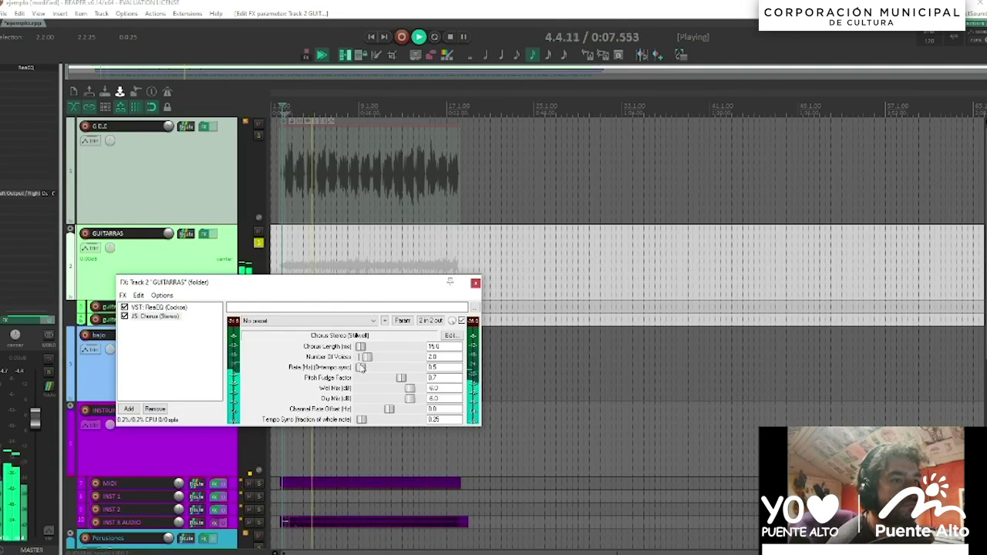
pyautogui.moveTo(413, 399); pyautogui.dragTo(418, 393)
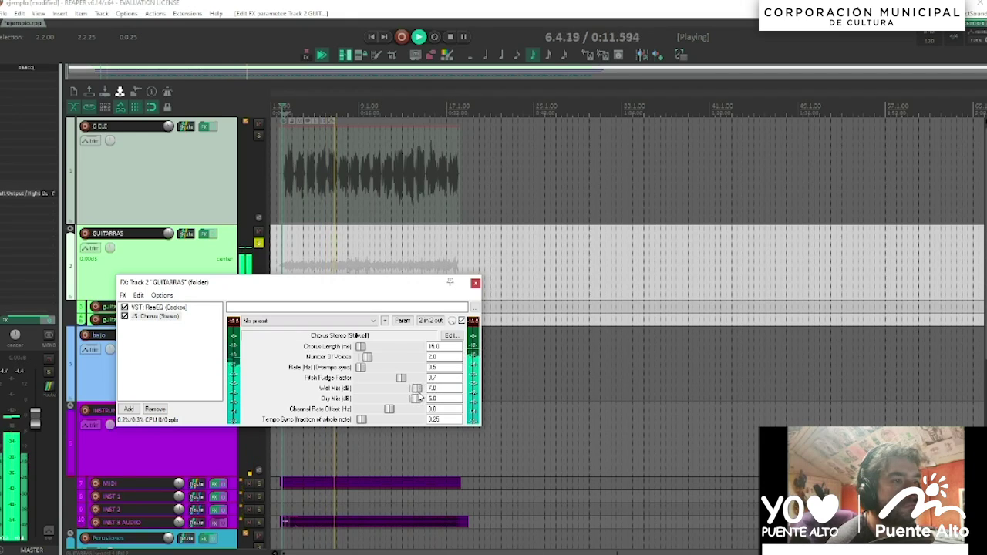
pyautogui.doubleClick(436, 388)
pyautogui.write('0')
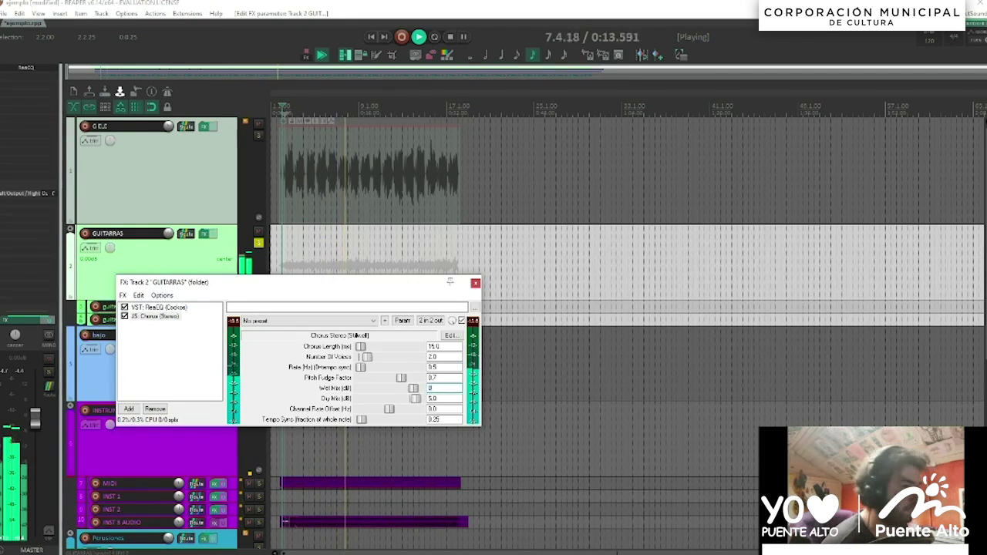
# Step: Set the GUITARRAS chorus's Dry Mix to 0 dB, Rate to 2.67 Hz and Chorus Length to 78 ms during playback
pyautogui.click(446, 399)
pyautogui.write('0')
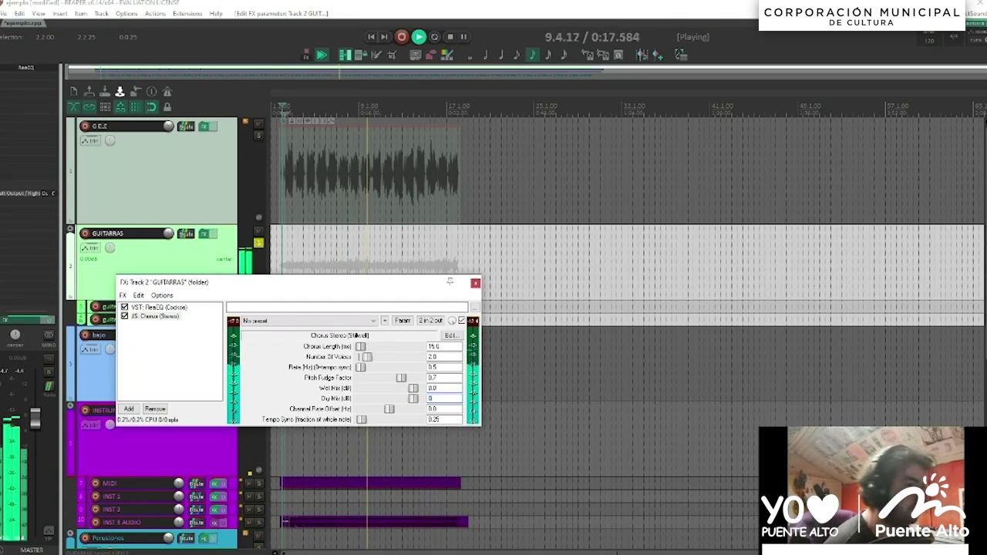
pyautogui.click(432, 366)
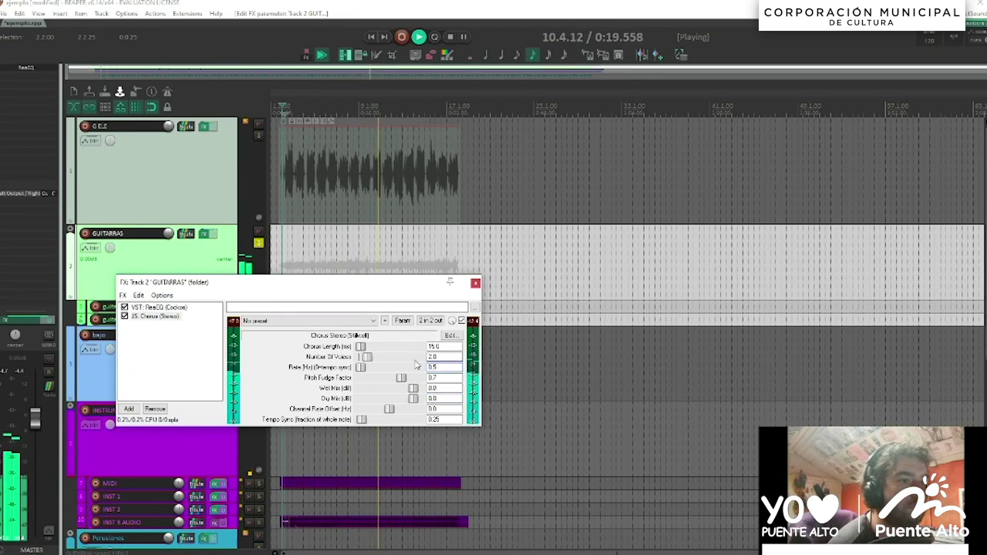
pyautogui.moveTo(361, 368)
pyautogui.mouseDown()
pyautogui.moveTo(377, 372)
pyautogui.moveTo(368, 370)
pyautogui.moveTo(384, 348)
pyautogui.moveTo(369, 351)
pyautogui.mouseUp()
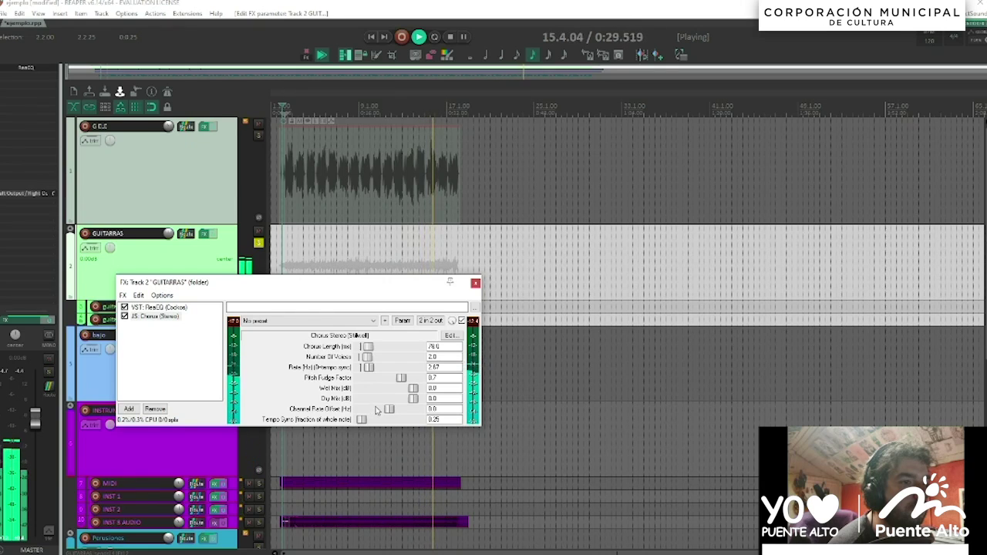
# Step: Set the chorus's Rate to 1.77 Hz, Pitch Fudge Factor to 0.27, Channel Rate Offset to 0.11 Hz and Chorus Length to about 115 ms, then stop playback
pyautogui.moveTo(368, 368); pyautogui.dragTo(297, 382)
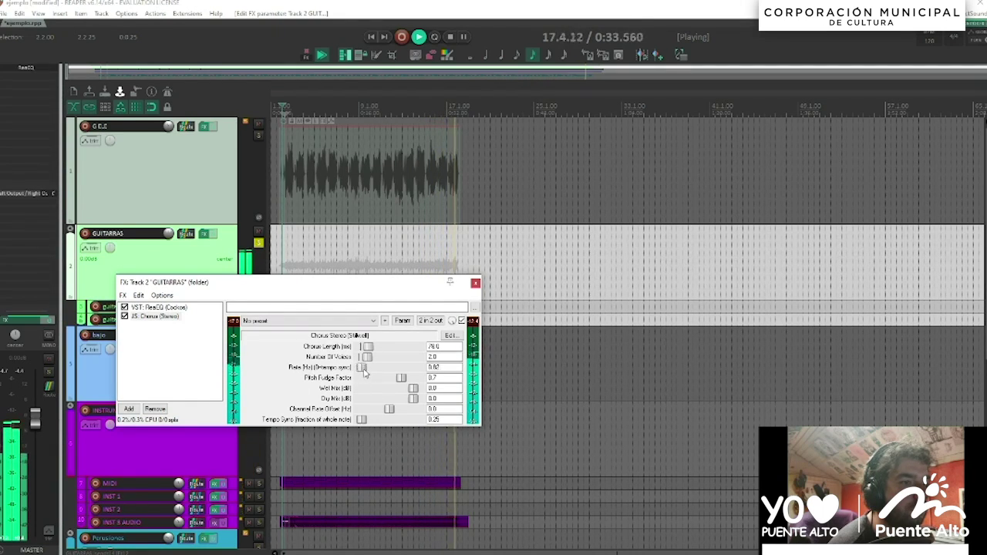
pyautogui.moveTo(361, 369); pyautogui.dragTo(367, 372)
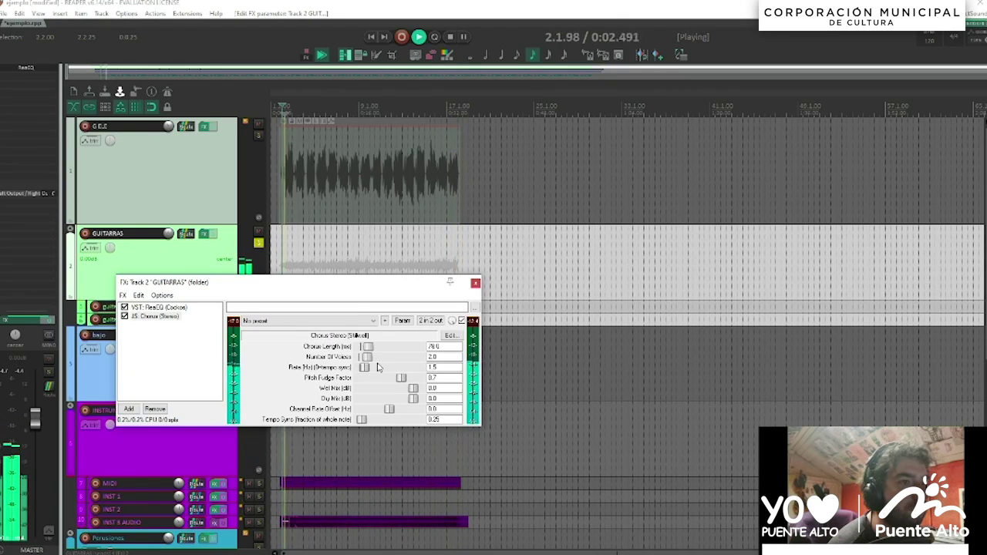
pyautogui.moveTo(365, 368); pyautogui.dragTo(394, 413)
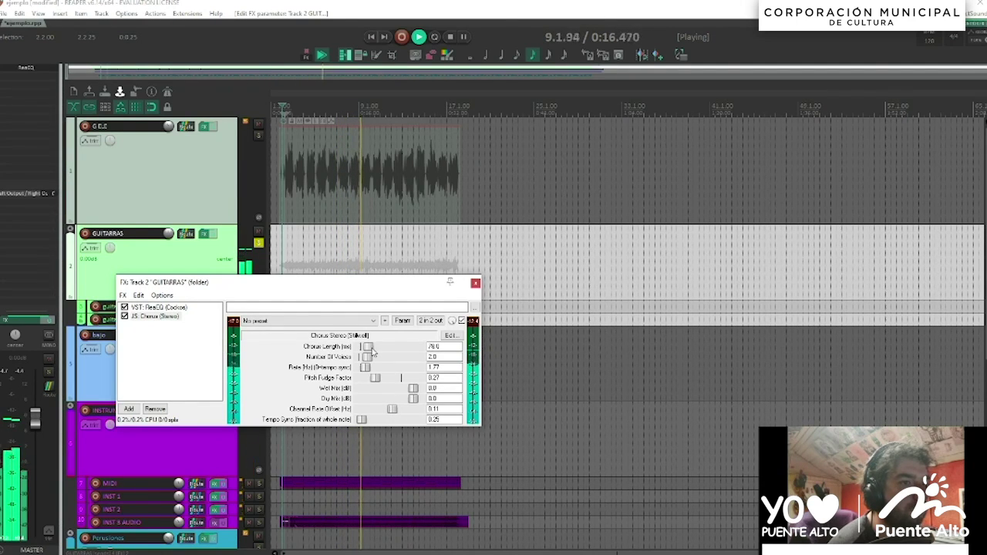
pyautogui.moveTo(367, 349); pyautogui.dragTo(373, 350)
pyautogui.press('space')
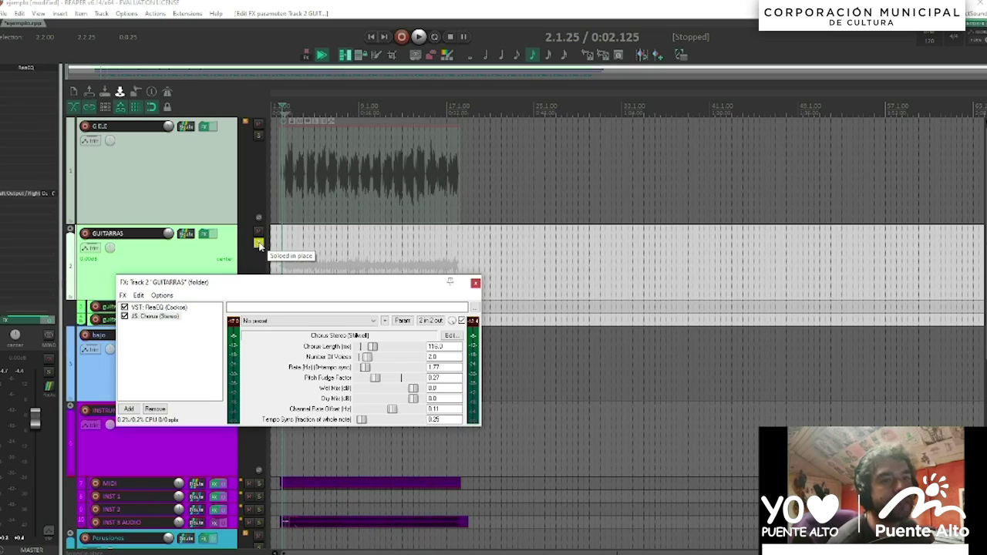
# Step: Unsolo GUITARRAS, set the chorus's Wet Mix to -4 dB while the full mix plays, and close its effects window
pyautogui.click(259, 244)
pyautogui.press('space')
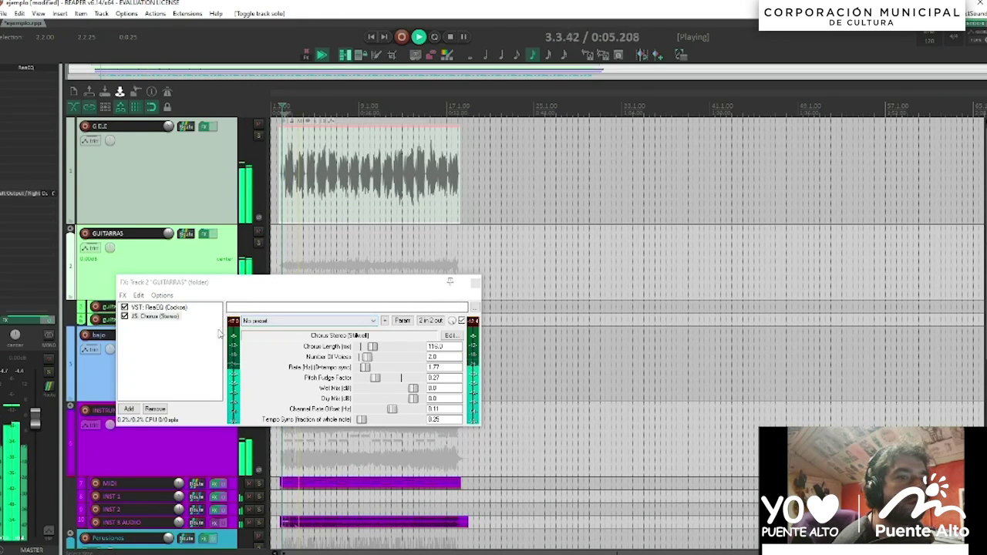
pyautogui.moveTo(417, 394); pyautogui.dragTo(415, 392)
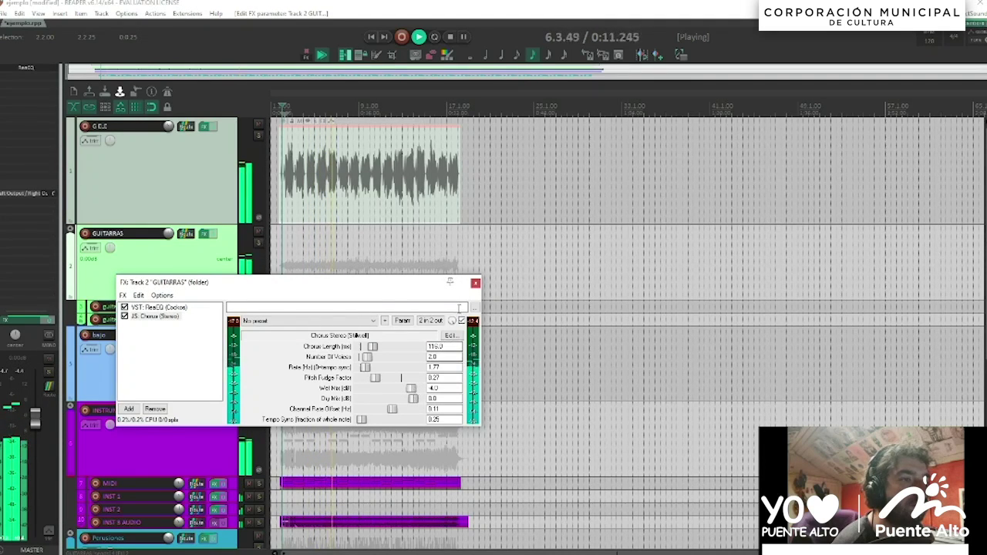
pyautogui.click(475, 283)
# Step: Stop playback, open the bajo track's effects chain, filter the plugins by "fuzz" and add JS: Distortion (Fuzz)
pyautogui.click(214, 371)
pyautogui.press('space')
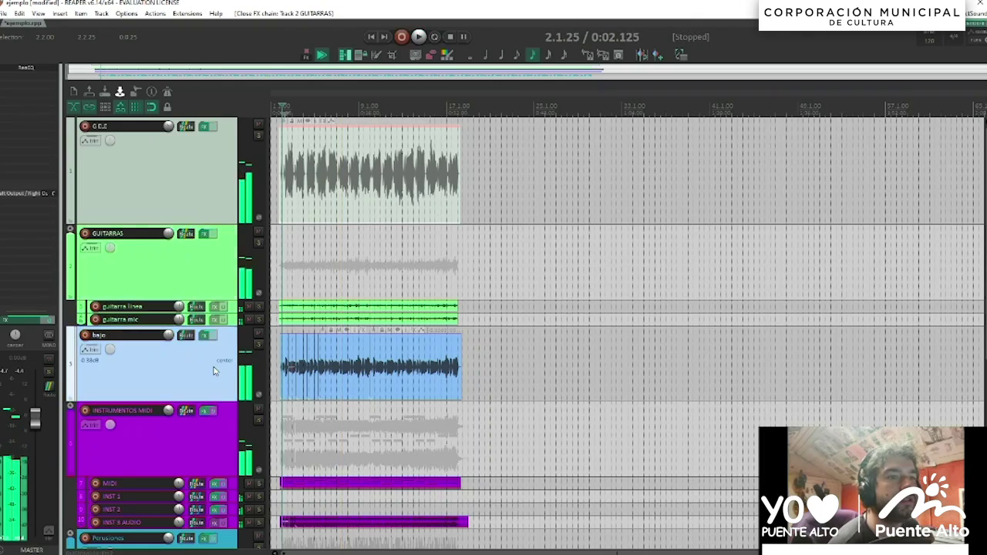
pyautogui.click(206, 335)
pyautogui.doubleClick(63, 139)
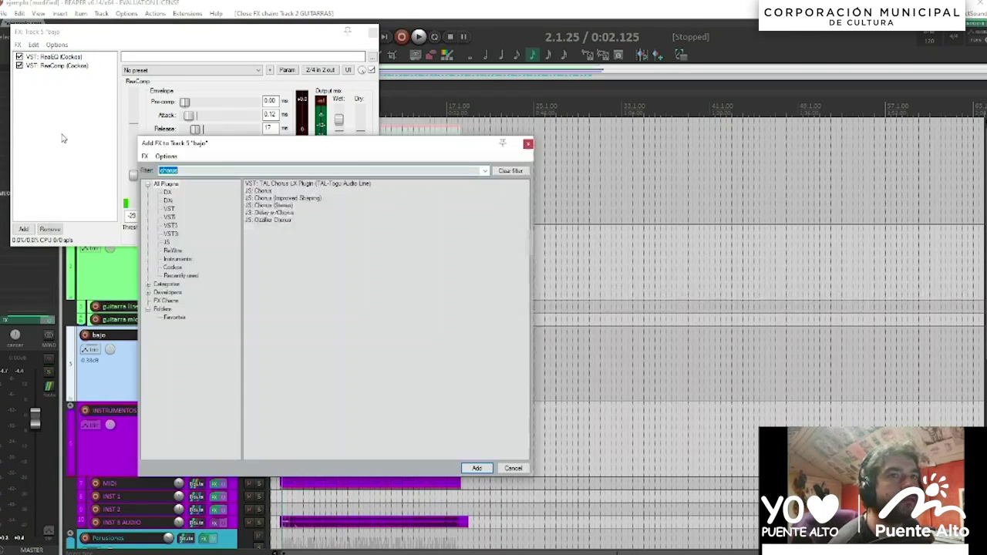
pyautogui.write('fu')
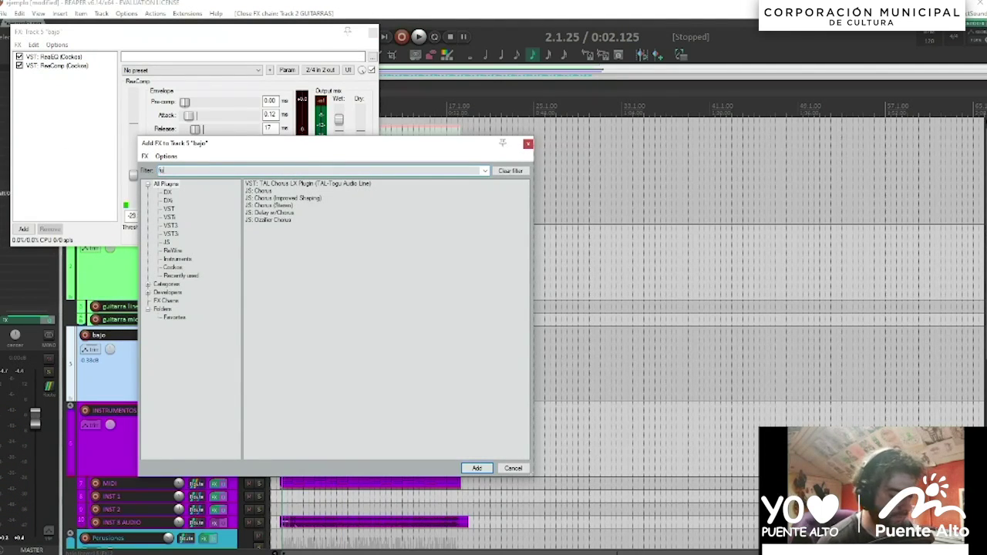
pyautogui.write('zz')
pyautogui.doubleClick(283, 185)
# Step: Set the bajo fuzz's Channel Mode to Stereo, play the full mix, and move the effects window down over the tracks
pyautogui.press('space')
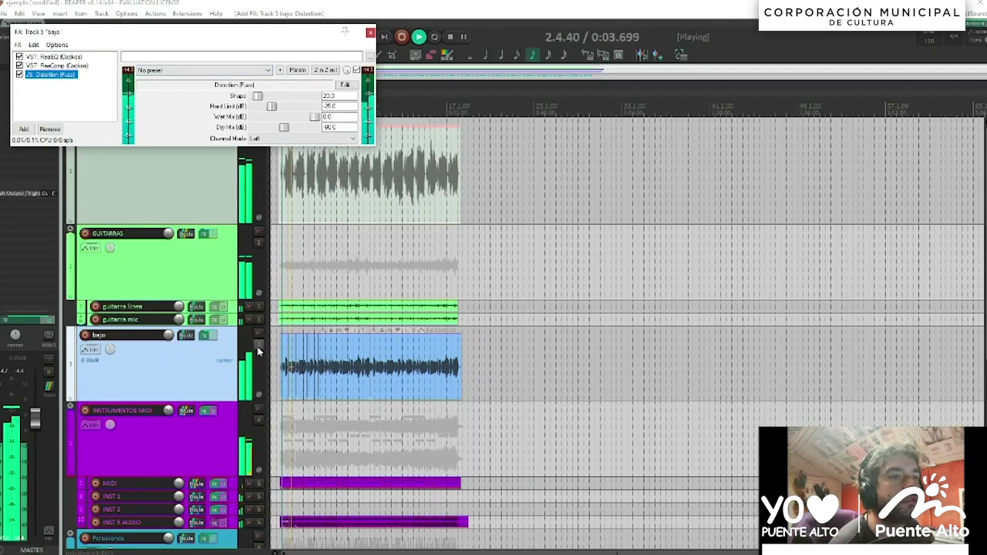
pyautogui.press('space')
pyautogui.click(279, 139)
pyautogui.click(279, 162)
pyautogui.press('space')
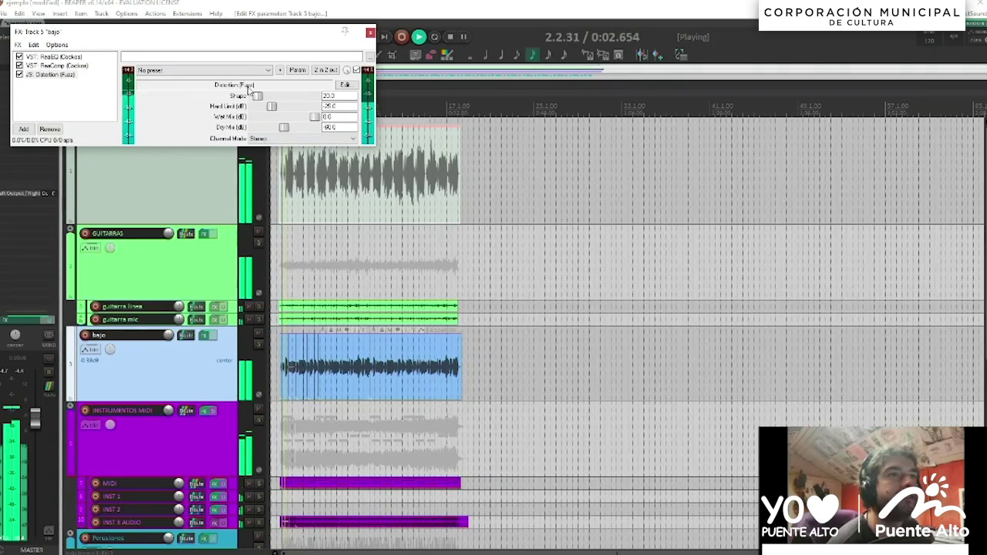
pyautogui.moveTo(246, 39); pyautogui.dragTo(409, 302)
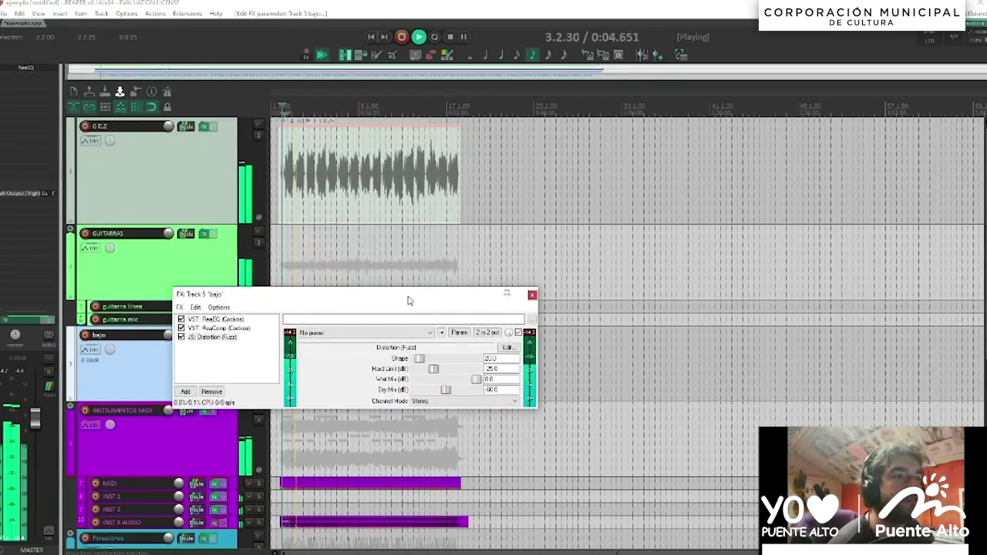
# Step: Set the bajo fuzz's Shape to 40, Hard Limit to -25 dB, Dry Mix to 0 dB and Wet Mix to -8 dB during playback
pyautogui.moveTo(422, 362); pyautogui.dragTo(439, 371)
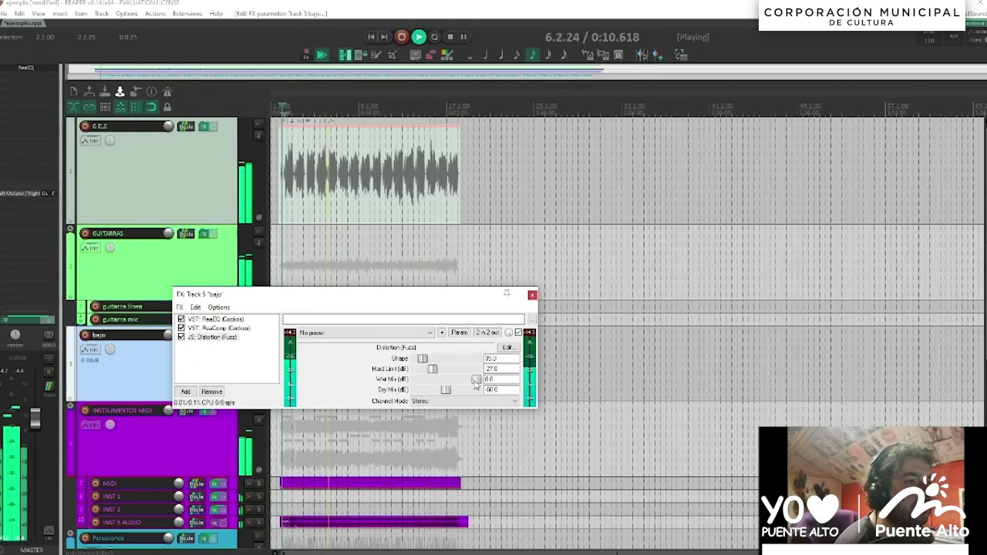
pyautogui.moveTo(460, 393); pyautogui.dragTo(464, 392)
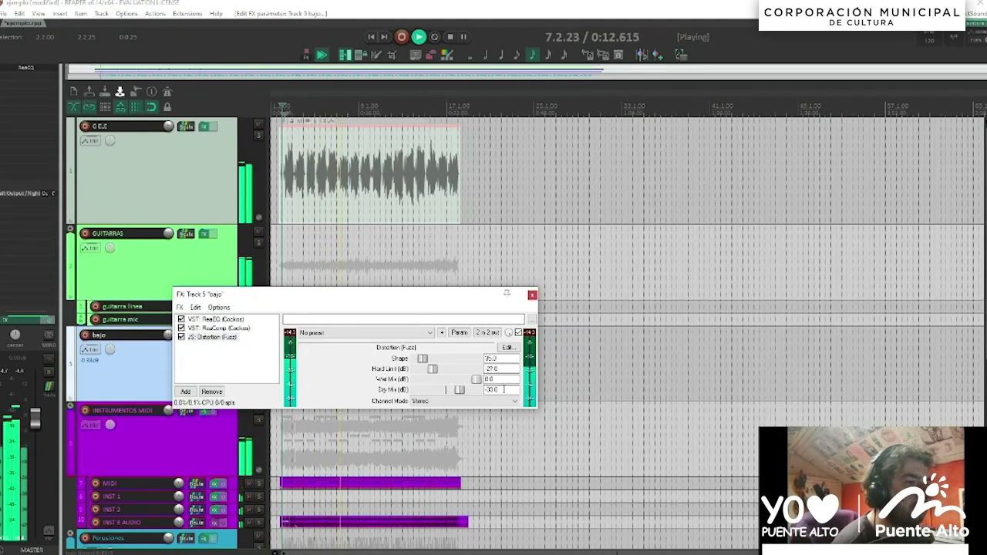
pyautogui.write('-0')
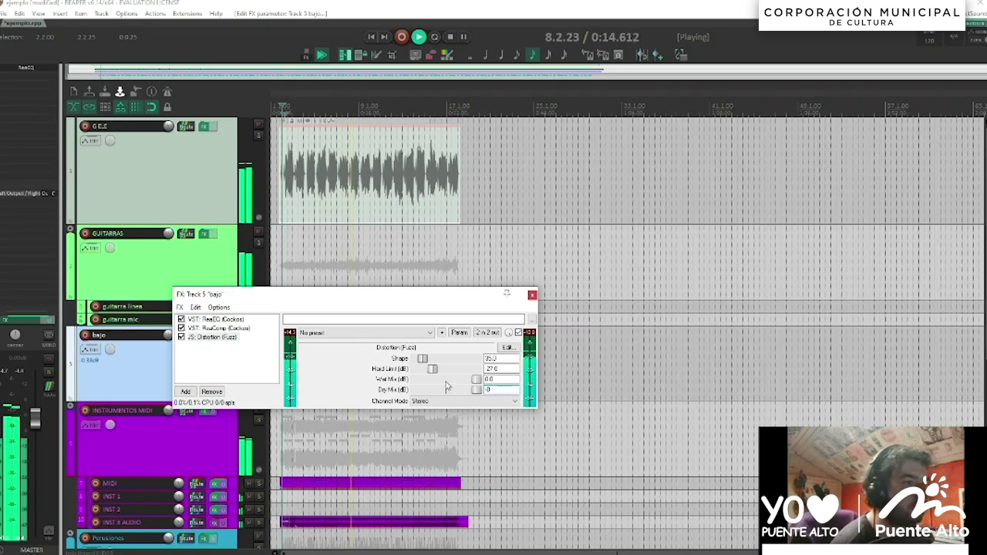
pyautogui.moveTo(475, 382); pyautogui.dragTo(472, 381)
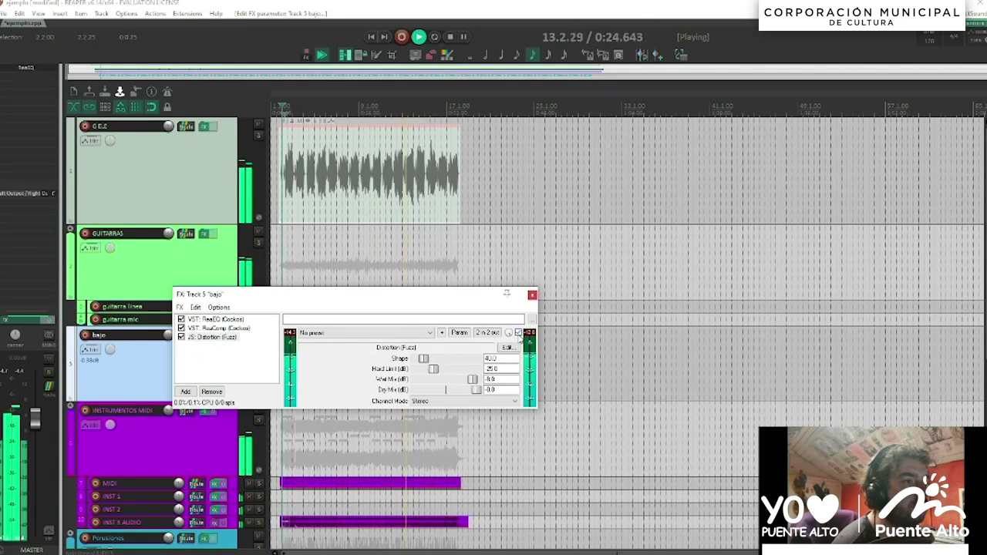
# Step: Set the fuzz's Wet Mix to -4 dB and Dry Mix to 0 dB, compare it bypassed and active, and close the window with playback stopped
pyautogui.click(518, 333)
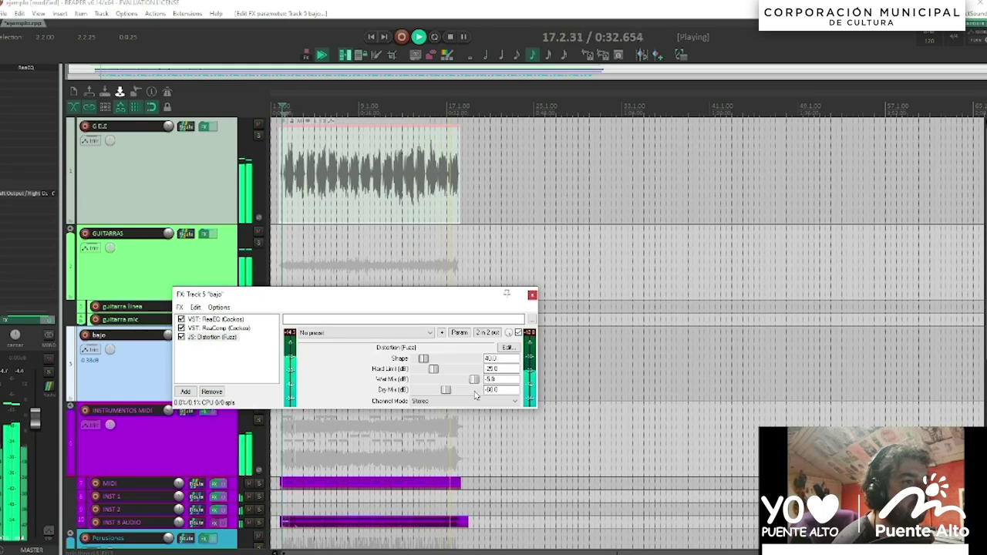
pyautogui.write('0')
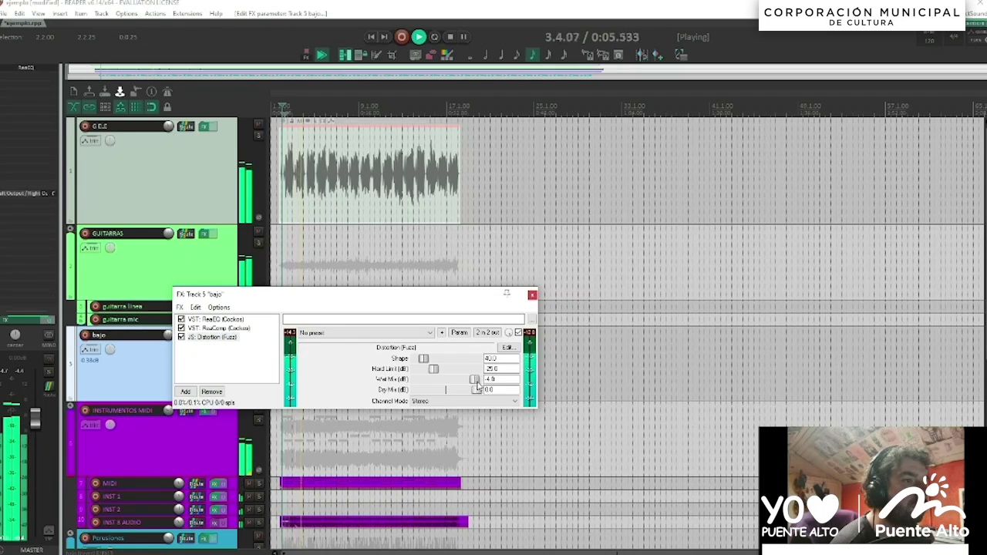
pyautogui.click(518, 332)
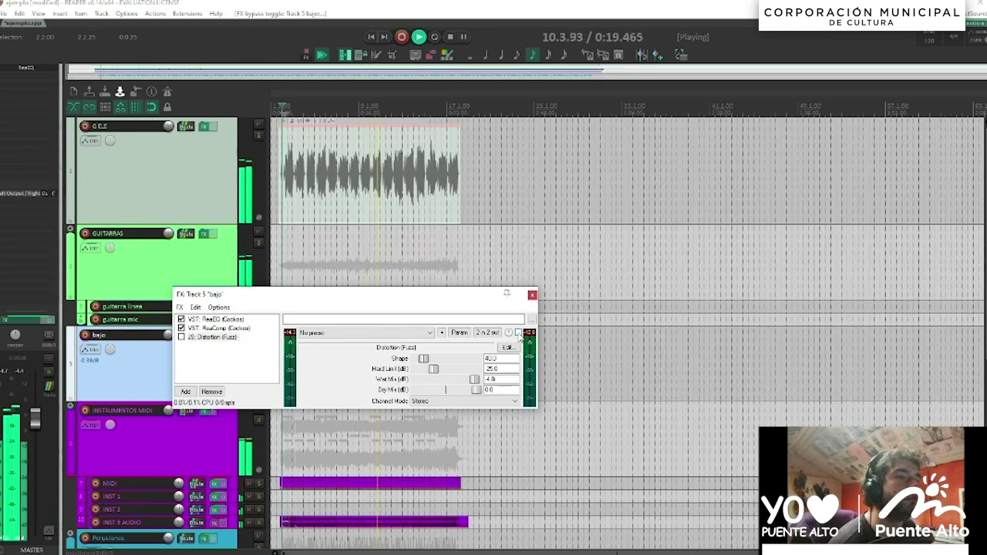
pyautogui.click(518, 333)
pyautogui.press('space')
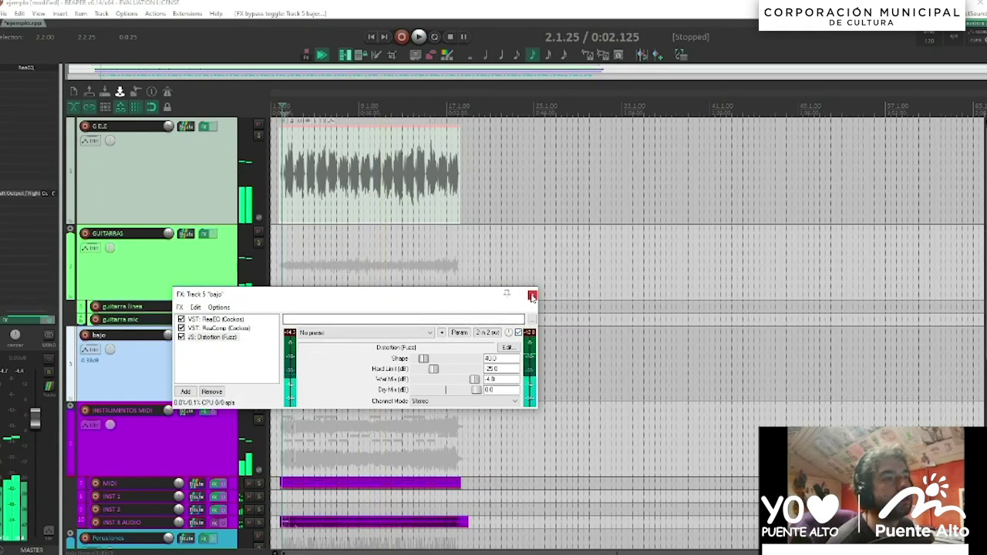
pyautogui.click(533, 295)
# Step: Solo the Perusiones folder track, play it, and open its effects chain
pyautogui.scroll(-5, 214, 364)
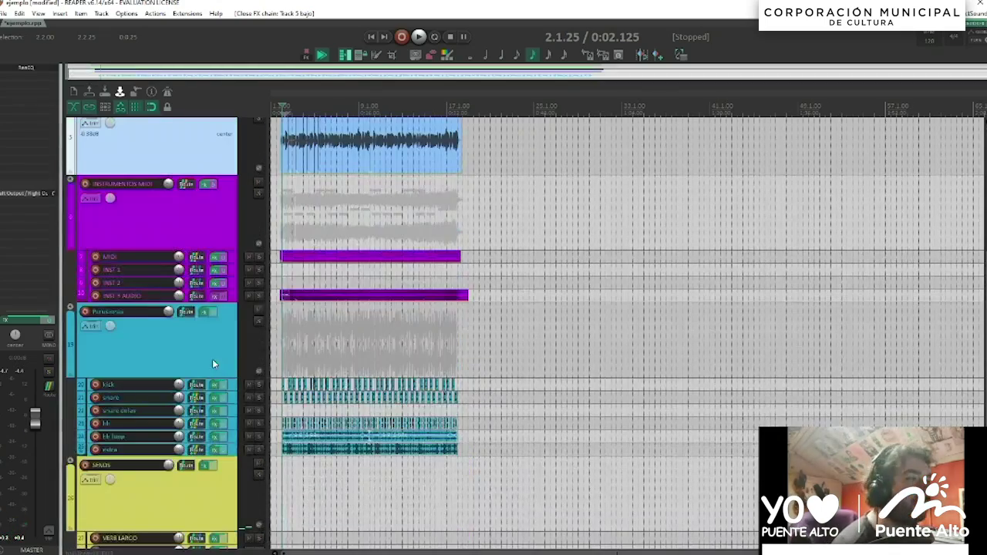
pyautogui.scroll(5, 221, 355)
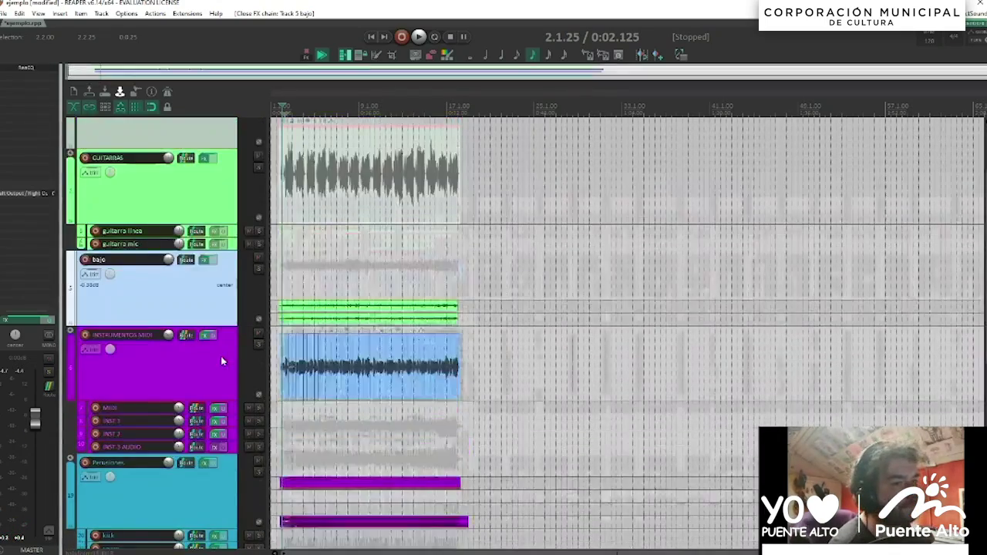
pyautogui.scroll(-6, 220, 356)
pyautogui.click(202, 297)
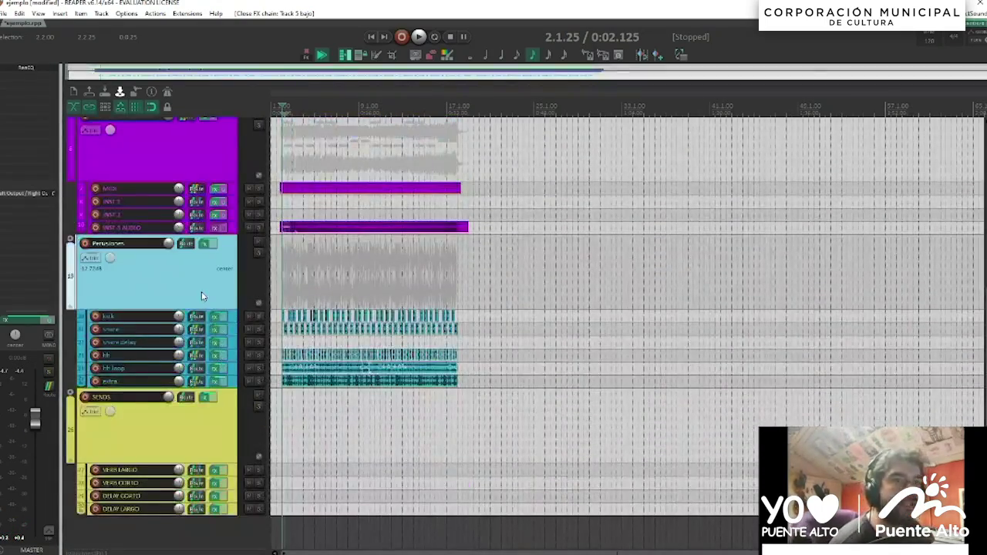
pyautogui.scroll(3, 223, 279)
pyautogui.scroll(-2, 246, 320)
pyautogui.click(259, 328)
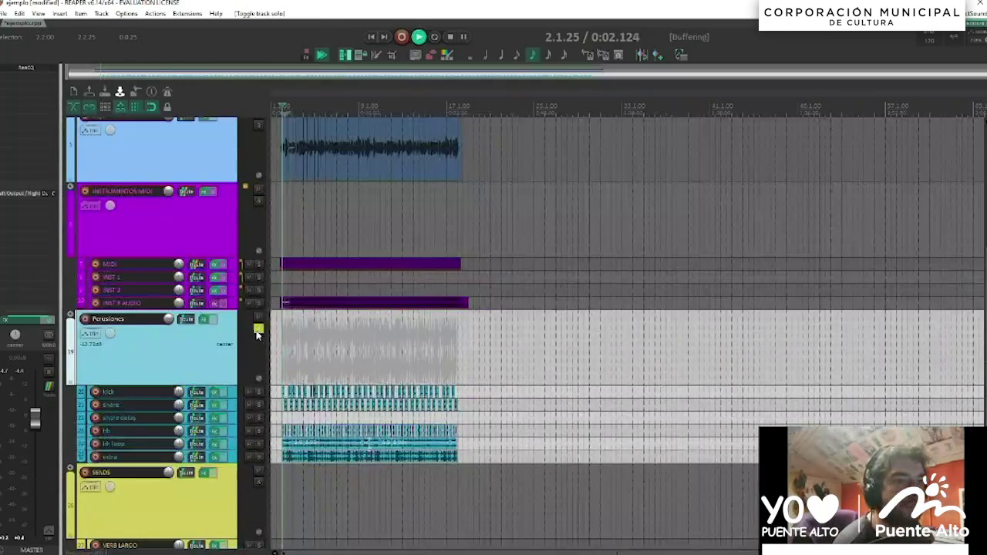
pyautogui.press('space')
pyautogui.click(204, 318)
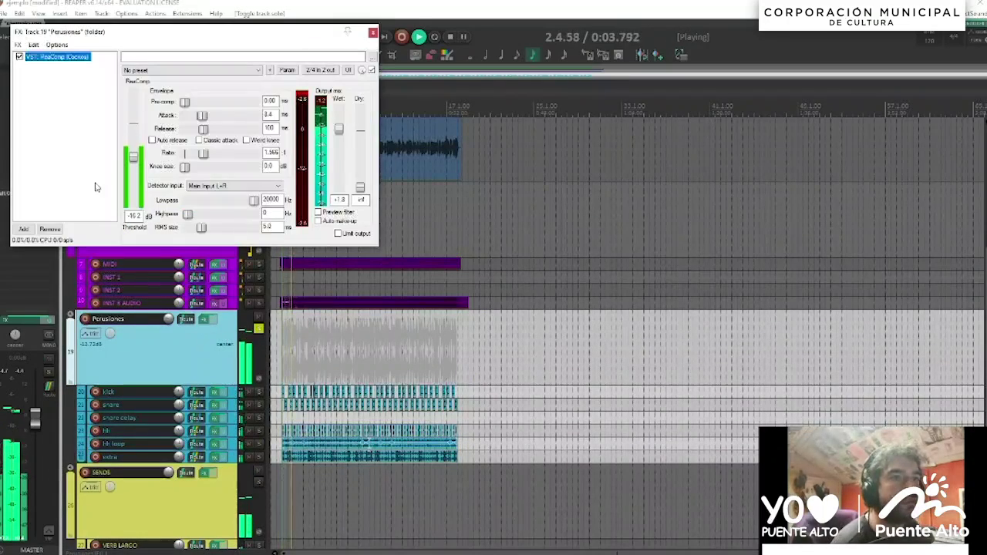
# Step: Stop playback, clear the plugin filter, and add Saturation Knob (Softube) from the Favorites folder to Perusiones
pyautogui.doubleClick(68, 162)
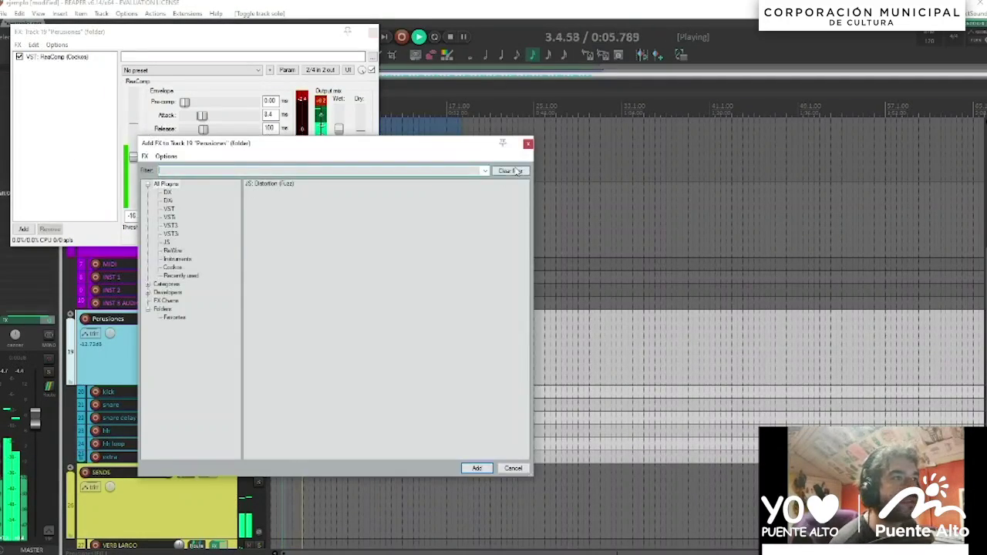
pyautogui.click(465, 8)
pyautogui.press('space')
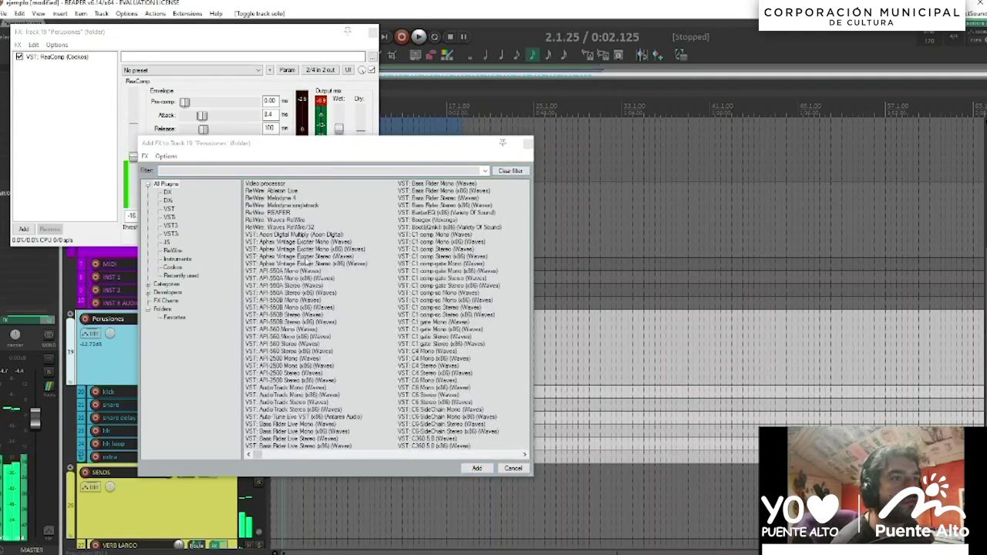
pyautogui.click(175, 317)
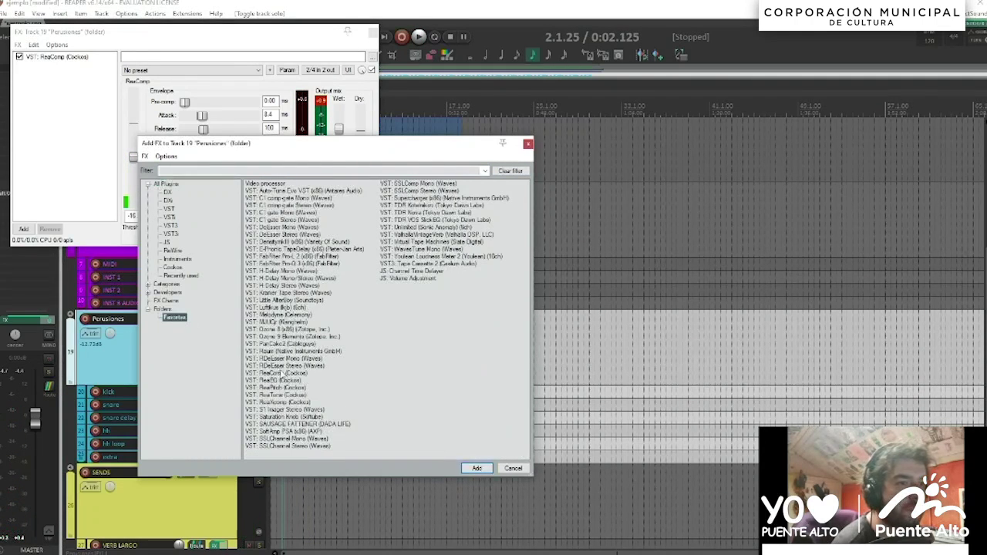
pyautogui.click(301, 417)
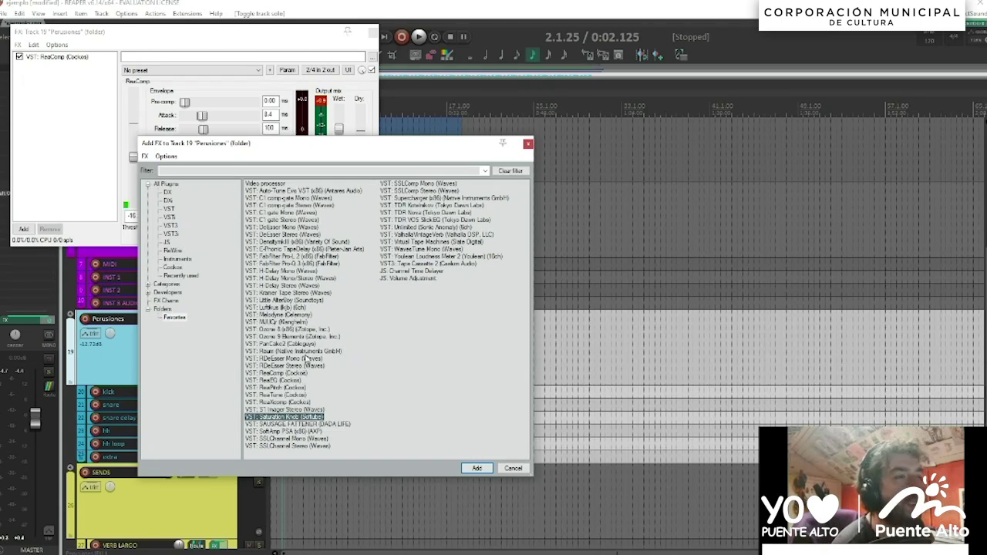
pyautogui.doubleClick(359, 418)
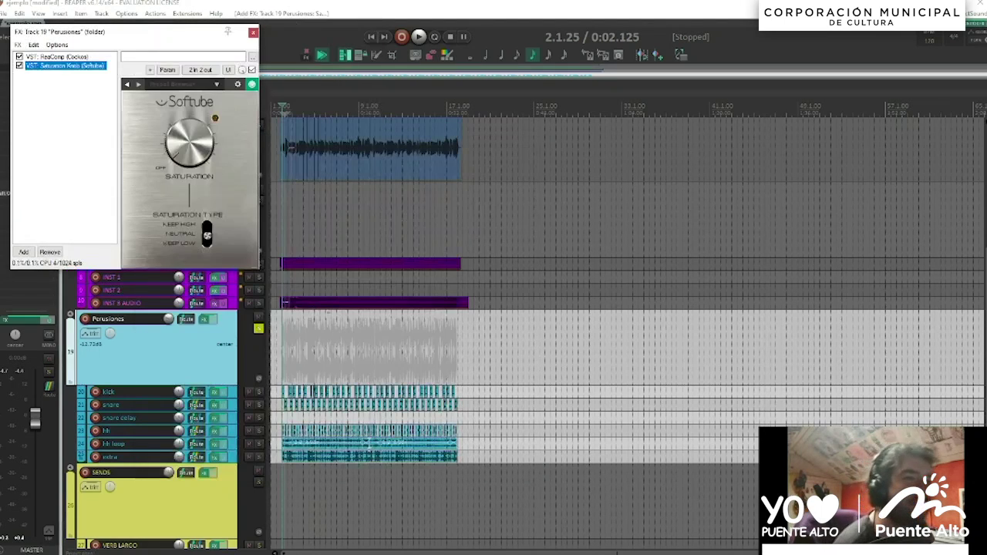
# Step: During playback, set the Saturation Knob to a low amount with type Keep Low, and bypass it for comparison
pyautogui.moveTo(182, 36); pyautogui.dragTo(367, 179)
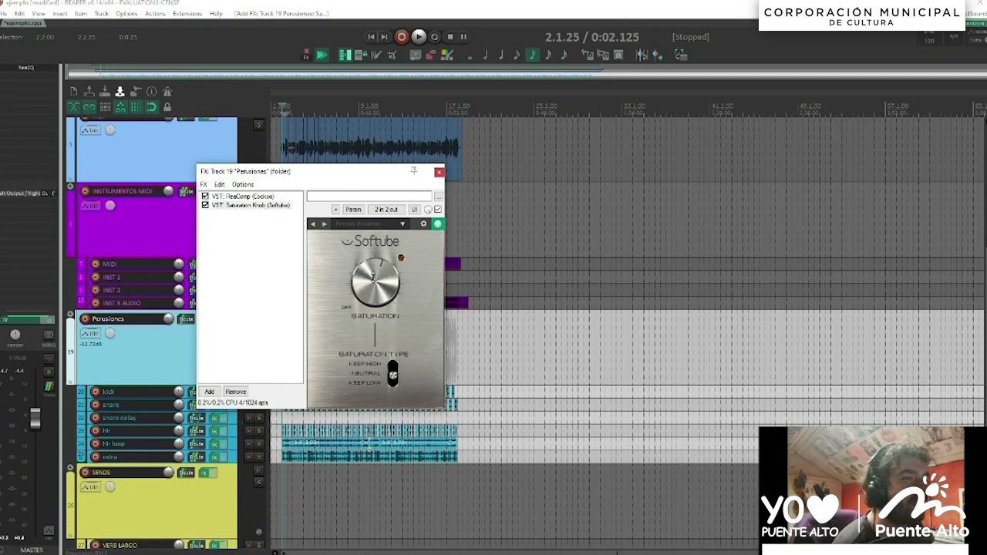
pyautogui.press('space')
pyautogui.click(375, 265)
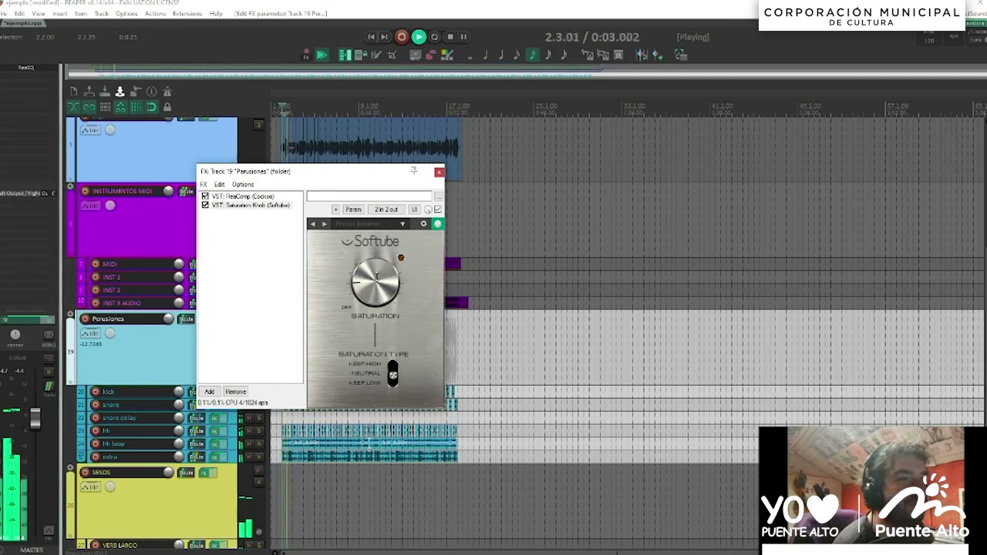
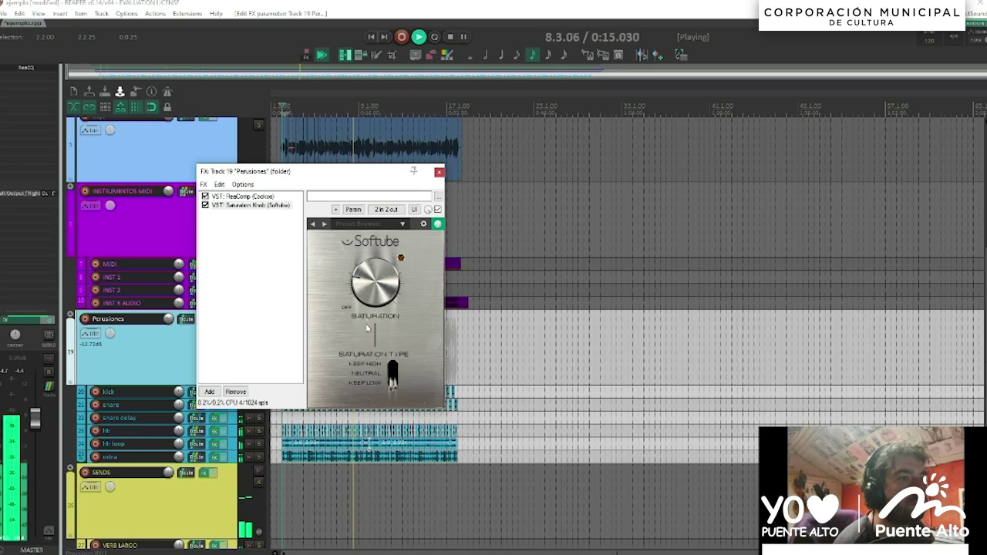
pyautogui.click(438, 210)
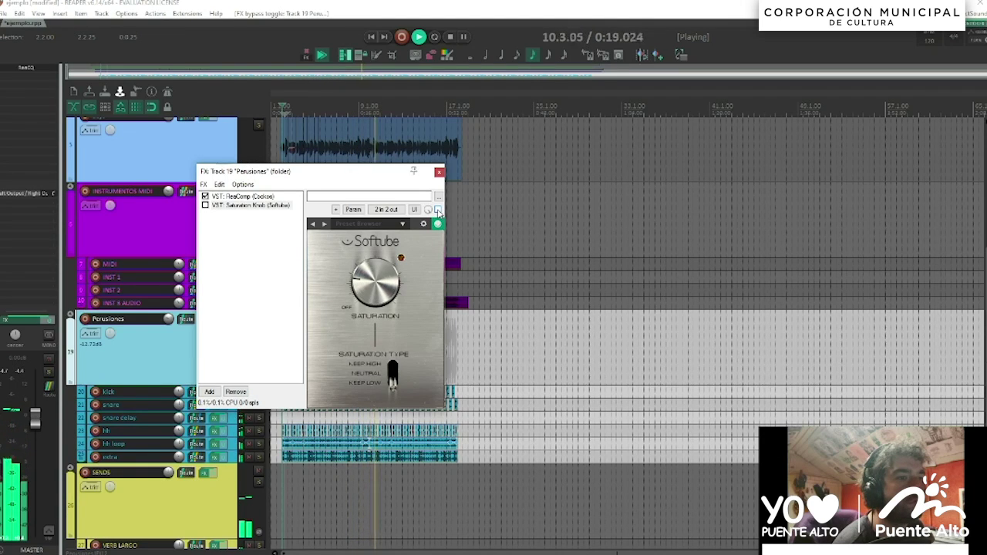
# Step: Close the effects window, unsolo Perusiones, and raise its volume to about -11 dB in the full mix
pyautogui.click(439, 171)
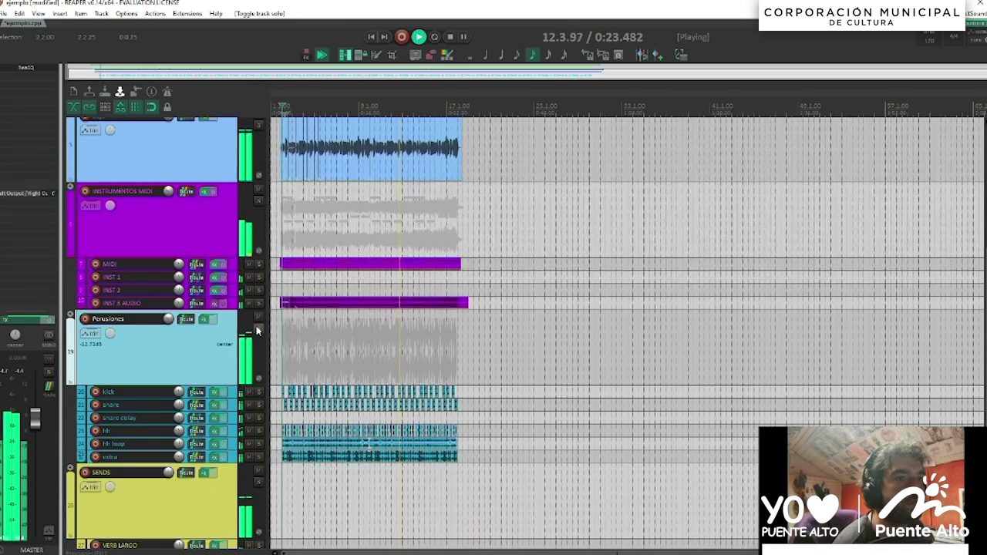
pyautogui.click(260, 331)
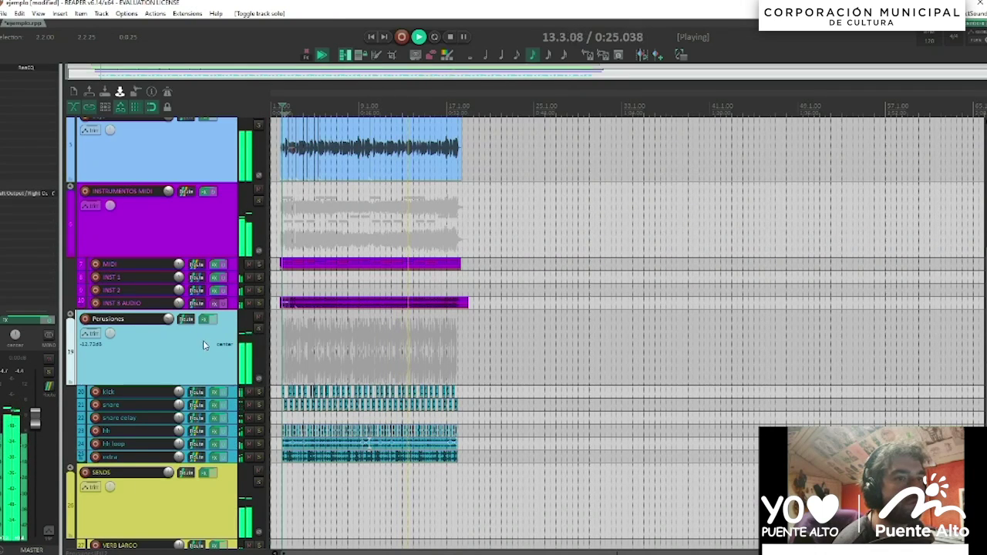
pyautogui.moveTo(169, 321); pyautogui.dragTo(169, 318)
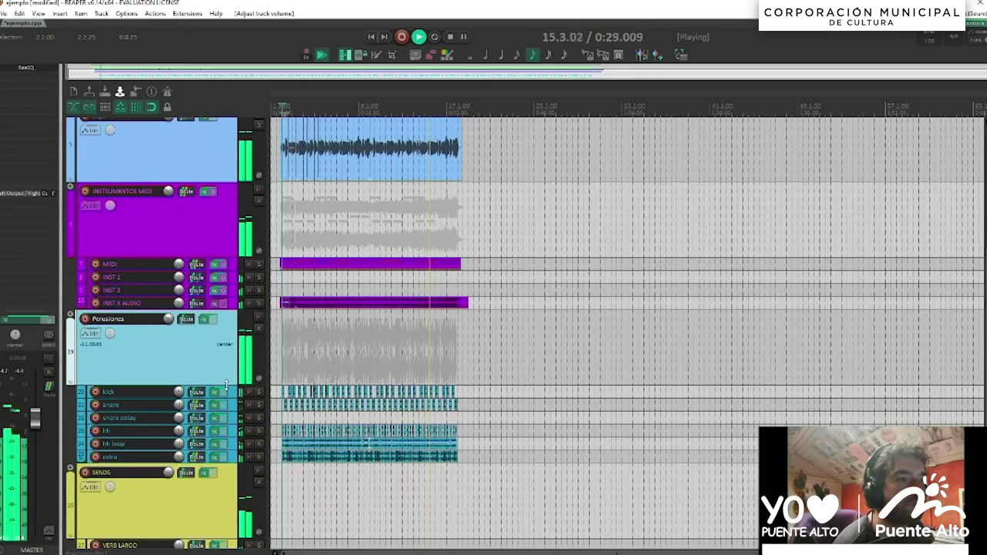
pyautogui.scroll(-3, 229, 395)
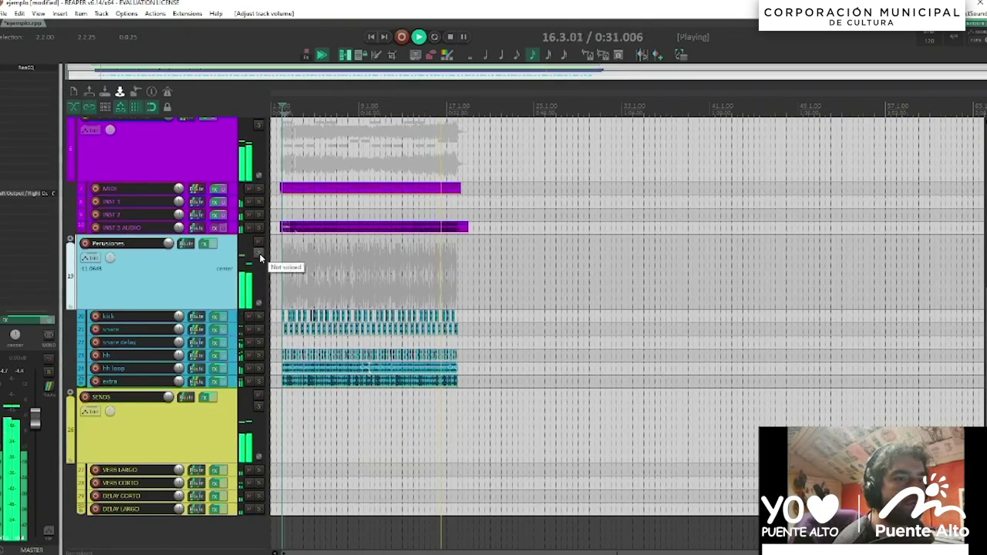
pyautogui.click(190, 245)
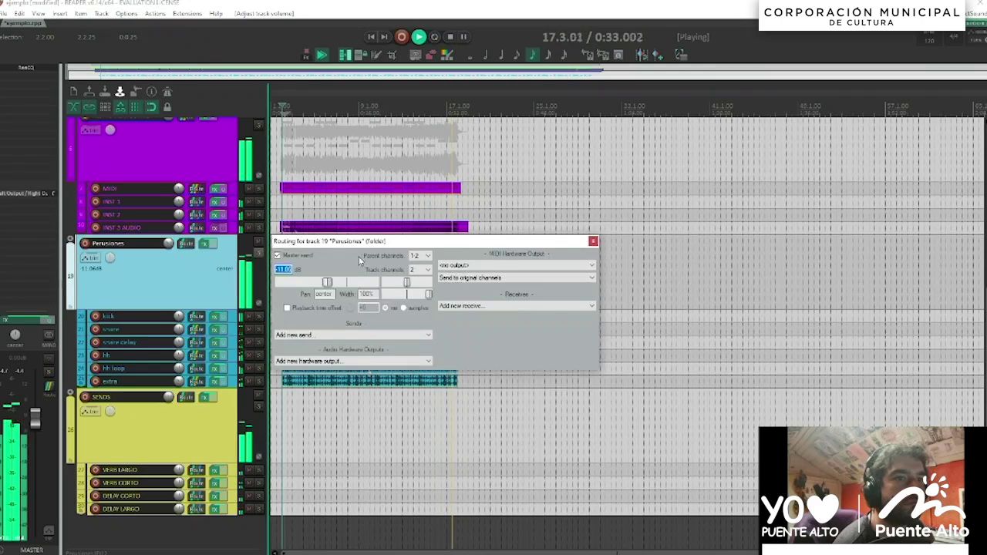
pyautogui.click(593, 241)
# Step: Restart playback, listen to the snare track soloed, stop playback, and unsolo it
pyautogui.press('space')
pyautogui.press('space')
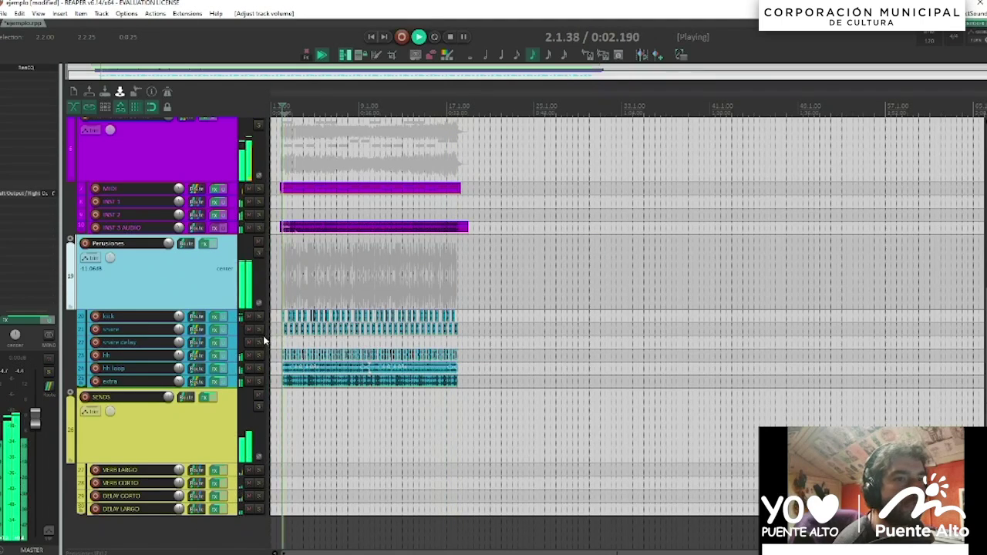
pyautogui.click(259, 330)
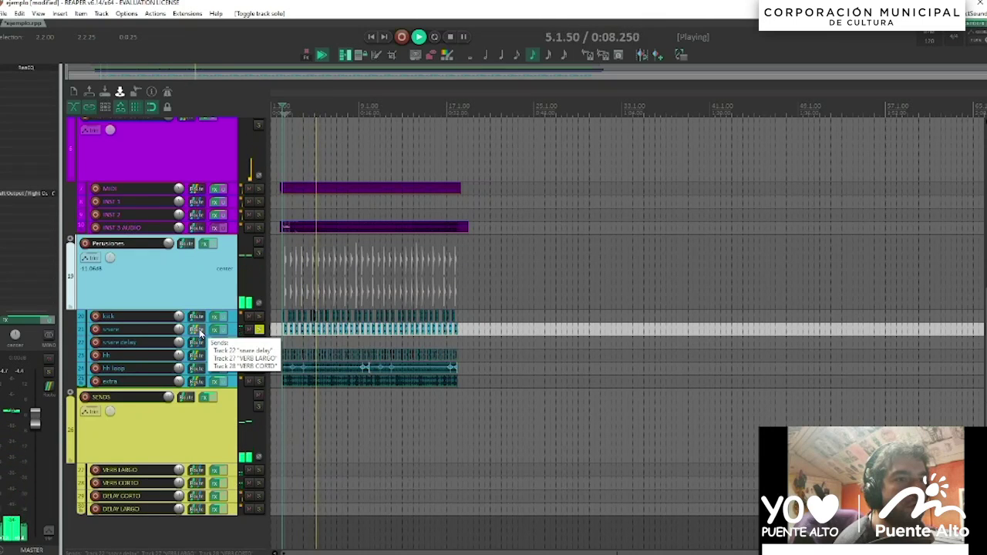
pyautogui.press('space')
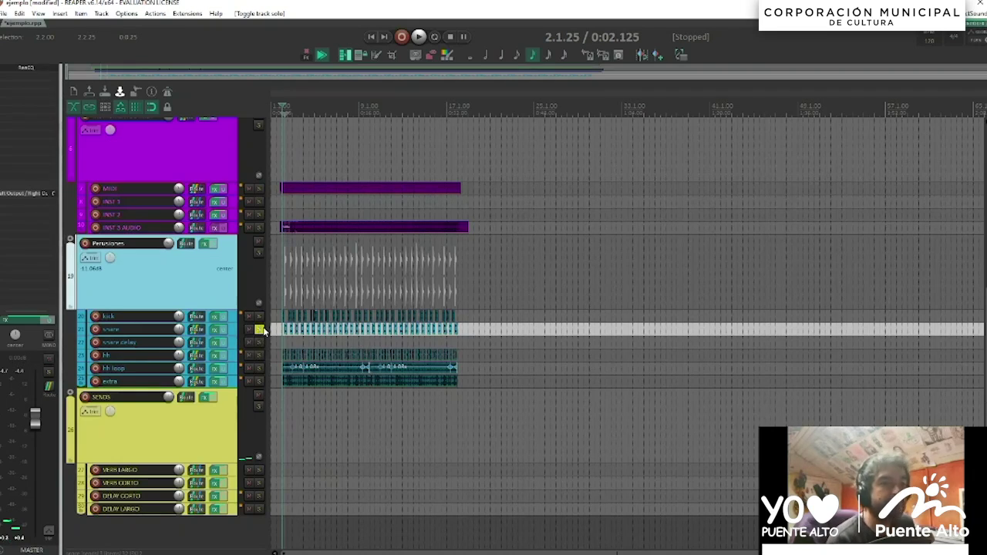
pyautogui.click(261, 330)
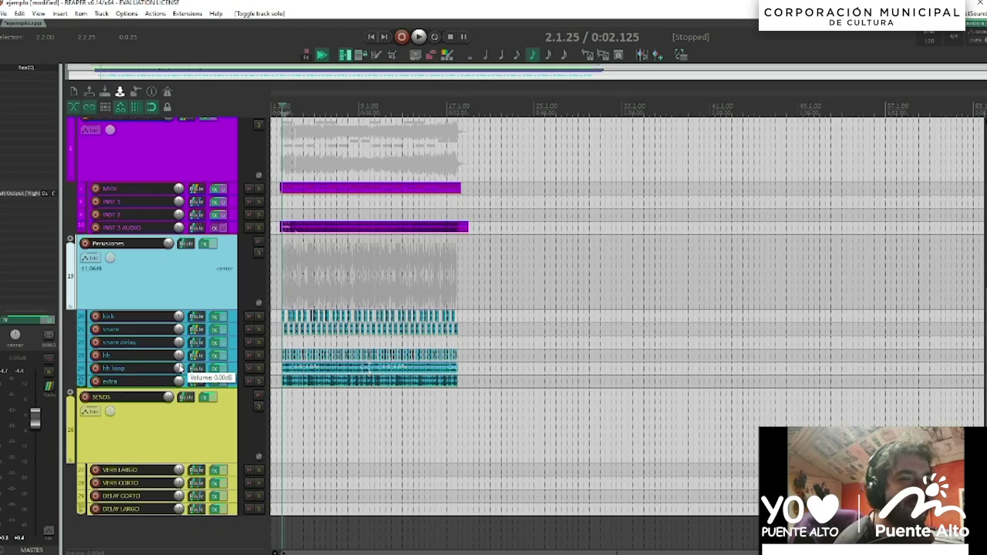
# Step: Enlarge the snare delay track, lower its volume to about -13 dB while listening, and replay the mix
pyautogui.click(150, 348)
pyautogui.moveTo(230, 349); pyautogui.dragTo(230, 415)
pyautogui.press('space')
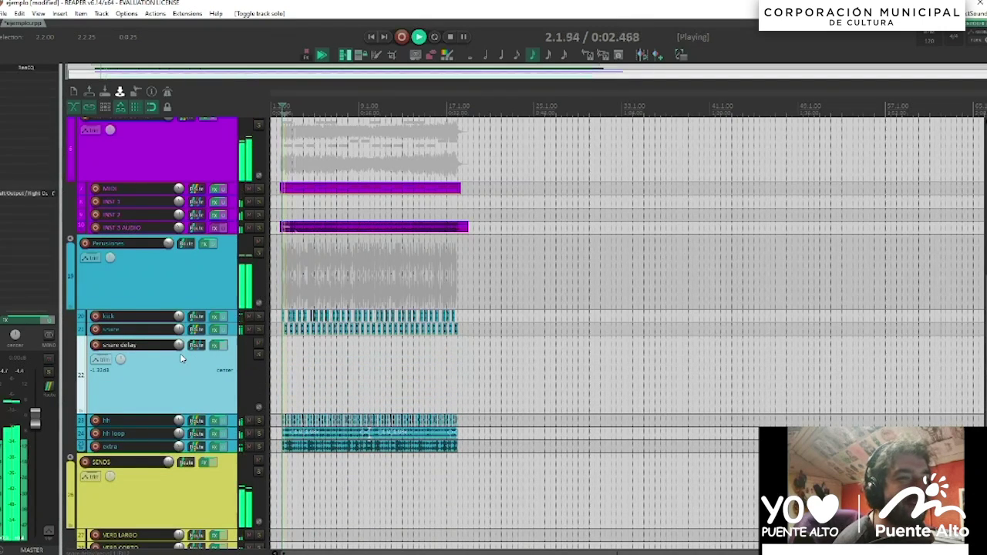
pyautogui.moveTo(180, 349)
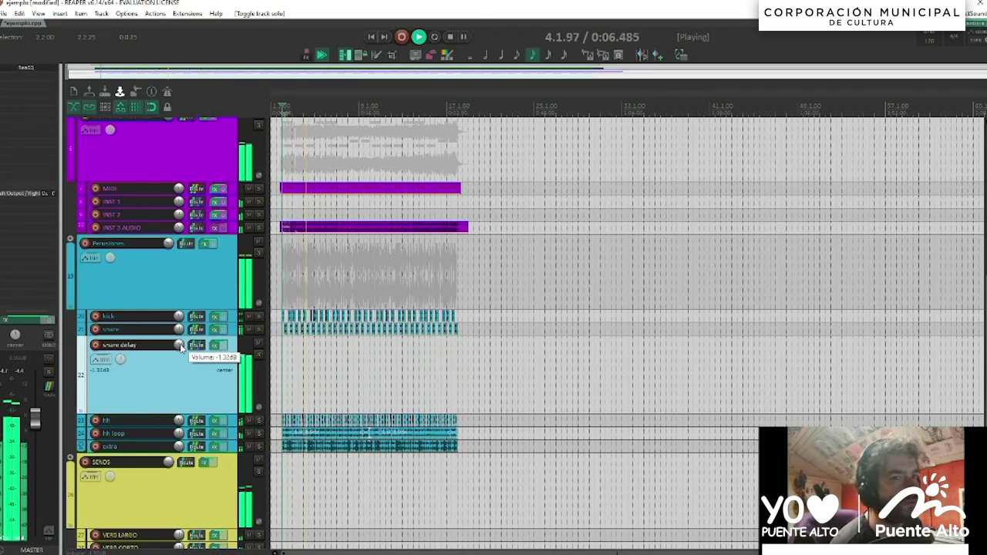
pyautogui.moveTo(180, 346); pyautogui.dragTo(179, 386)
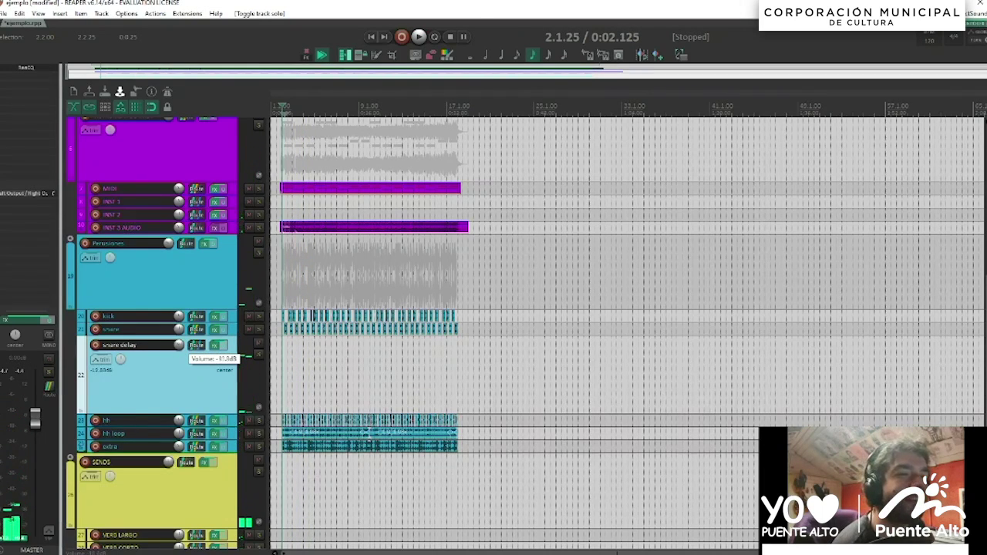
pyautogui.press('space')
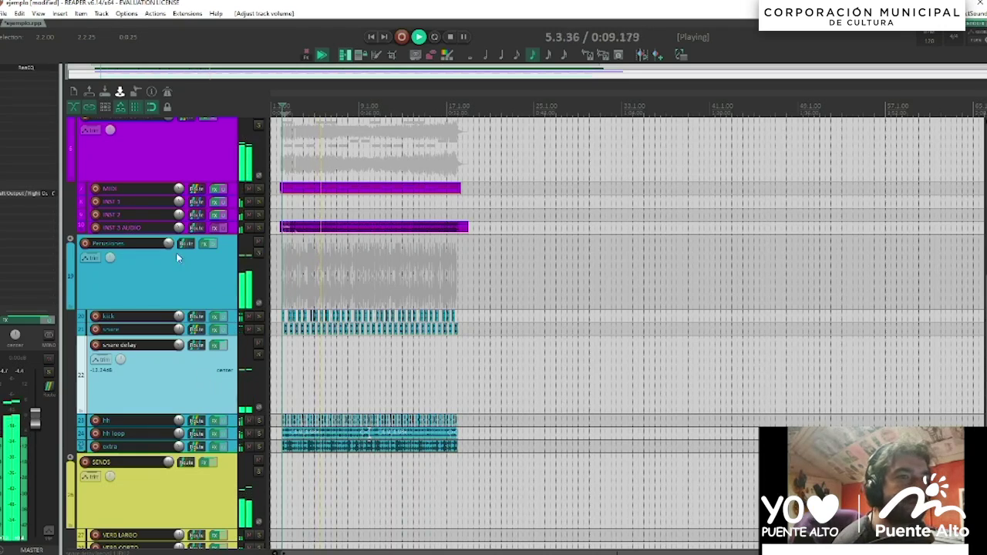
# Step: Compare the Perusiones saturation bypassed and active, close its effects window, set the folder volume to -12 dB, and stop playback
pyautogui.click(199, 245)
pyautogui.click(201, 244)
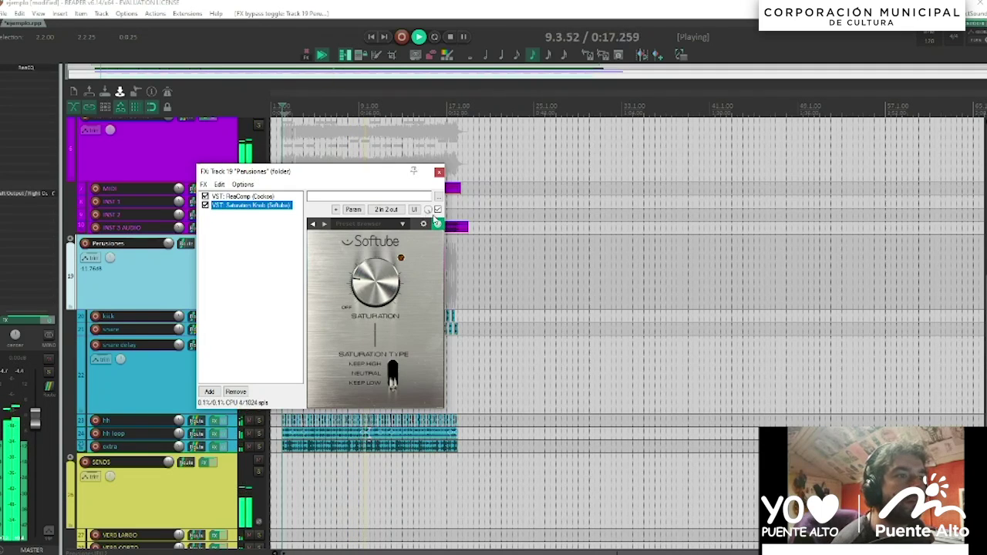
pyautogui.press('Escape')
pyautogui.moveTo(170, 241); pyautogui.dragTo(170, 243)
pyautogui.press('space')
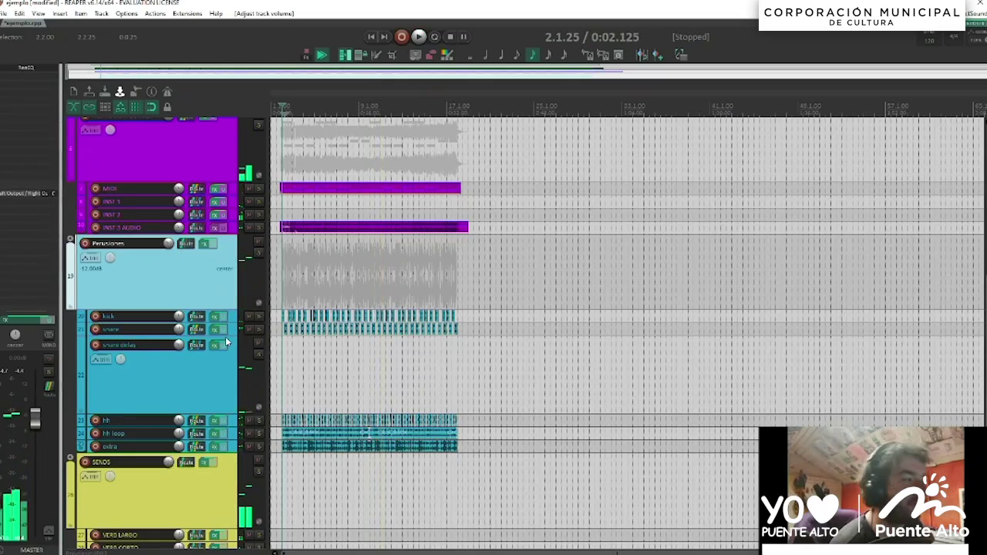
# Step: Play the INSTRUMENTOS MIDI folder soloed, then enlarge its INST 1 track and solo only that track
pyautogui.scroll(-1, 212, 337)
pyautogui.scroll(5, 213, 337)
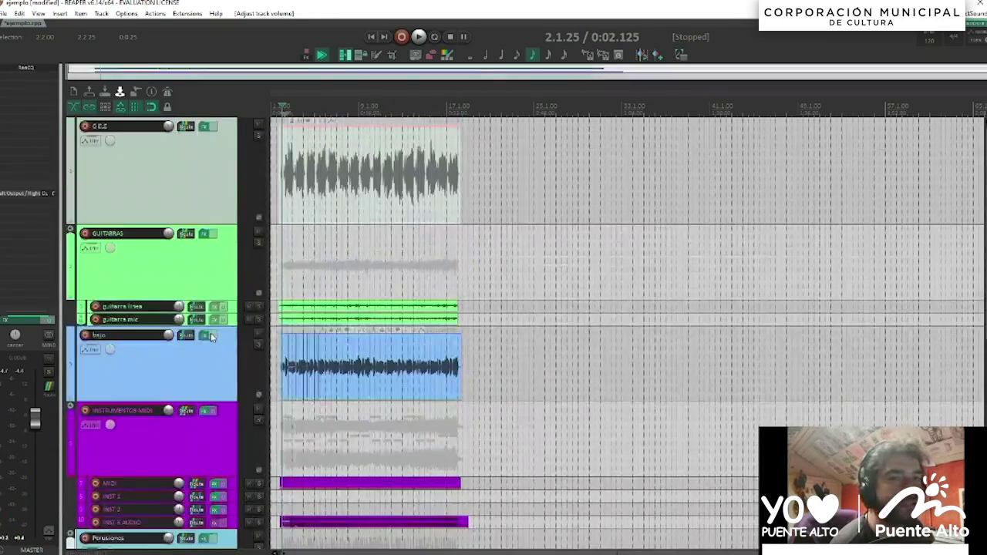
pyautogui.scroll(-1, 211, 337)
pyautogui.scroll(-2, 210, 337)
pyautogui.scroll(1, 211, 340)
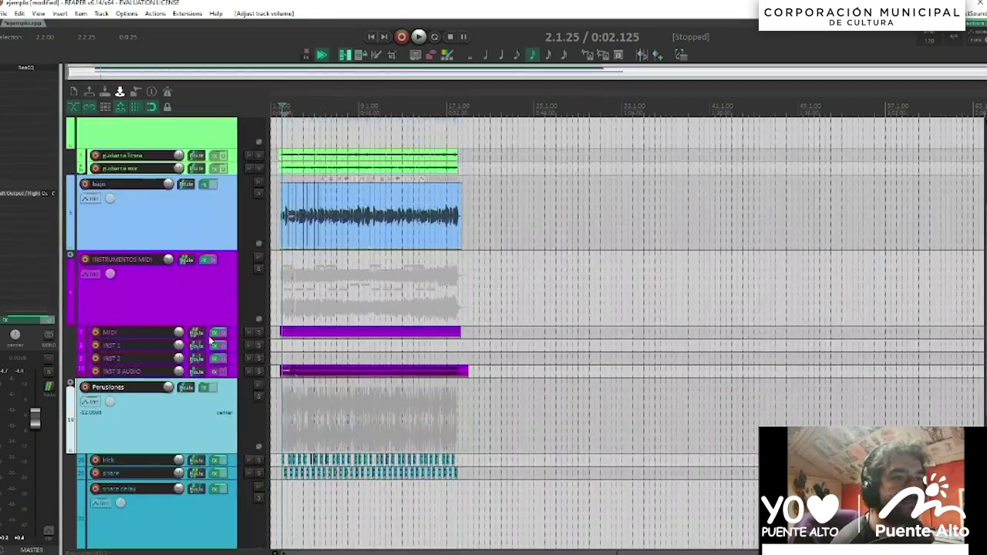
pyautogui.click(258, 270)
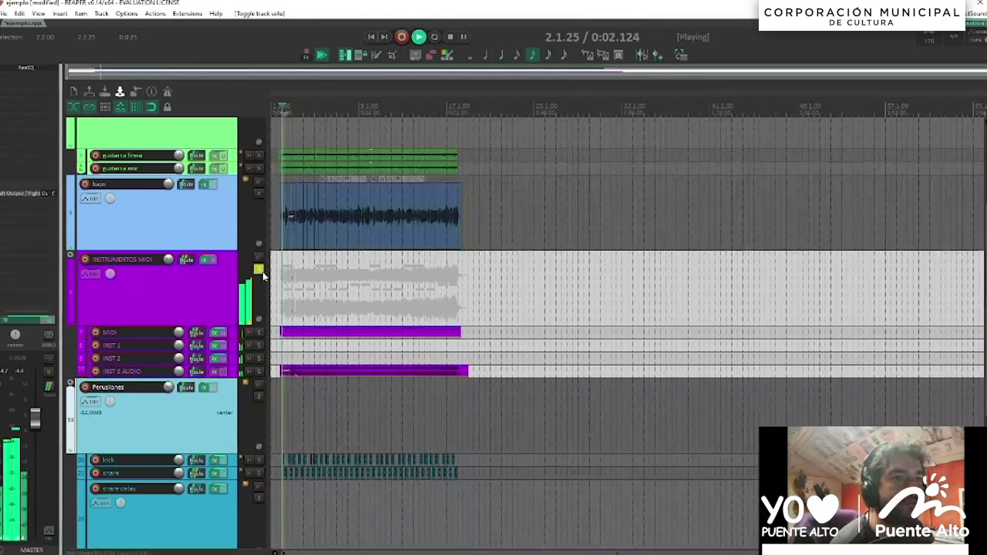
pyautogui.press('space')
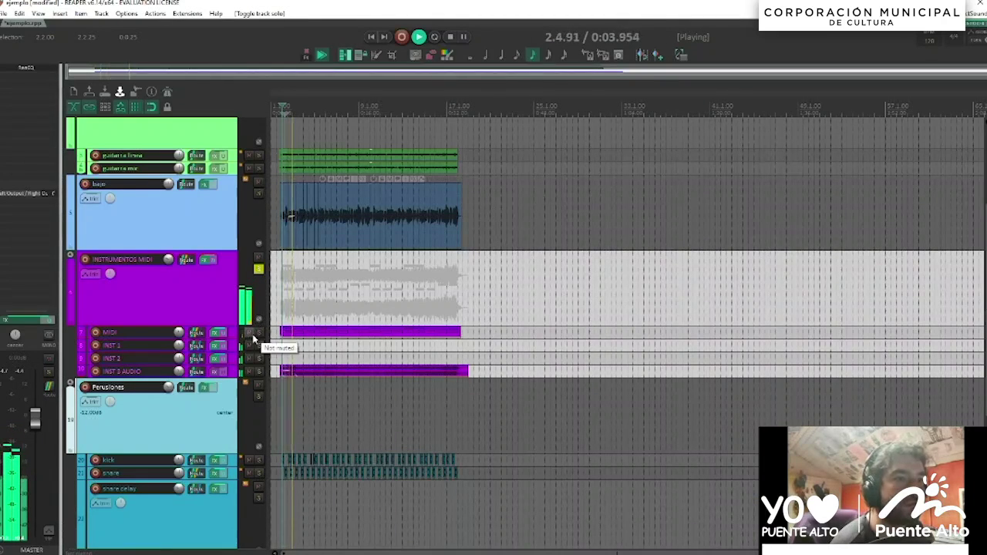
pyautogui.moveTo(171, 352); pyautogui.dragTo(171, 381)
pyautogui.click(258, 359)
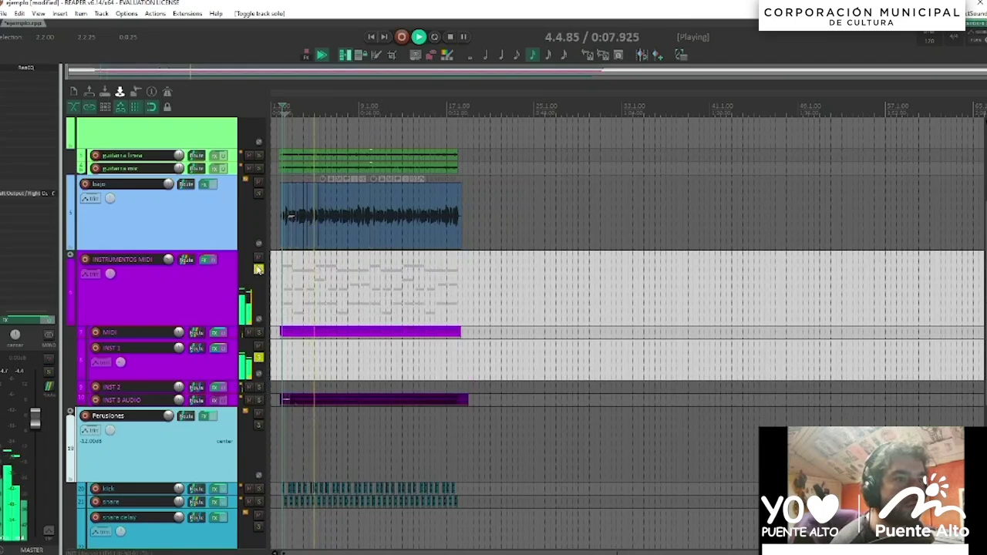
# Step: Open INST 1's effects chain and add ReaPitch (Cockos) after the TAL U-NO-62 synth
pyautogui.click(219, 347)
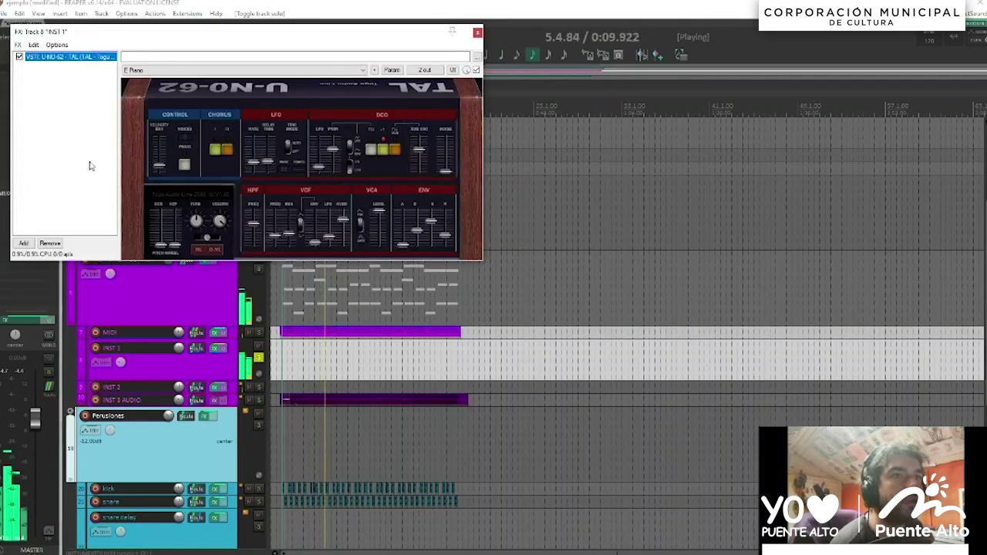
pyautogui.doubleClick(87, 161)
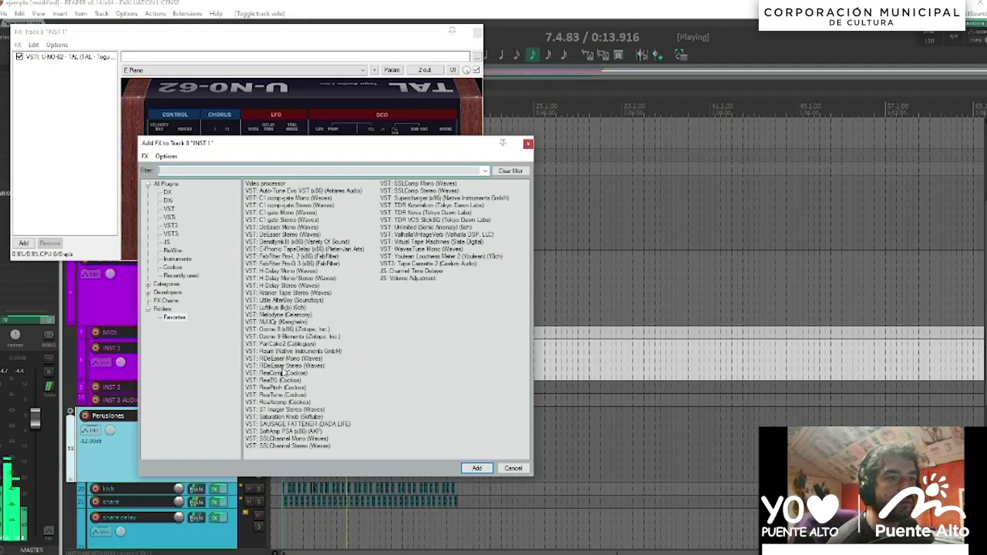
pyautogui.doubleClick(290, 388)
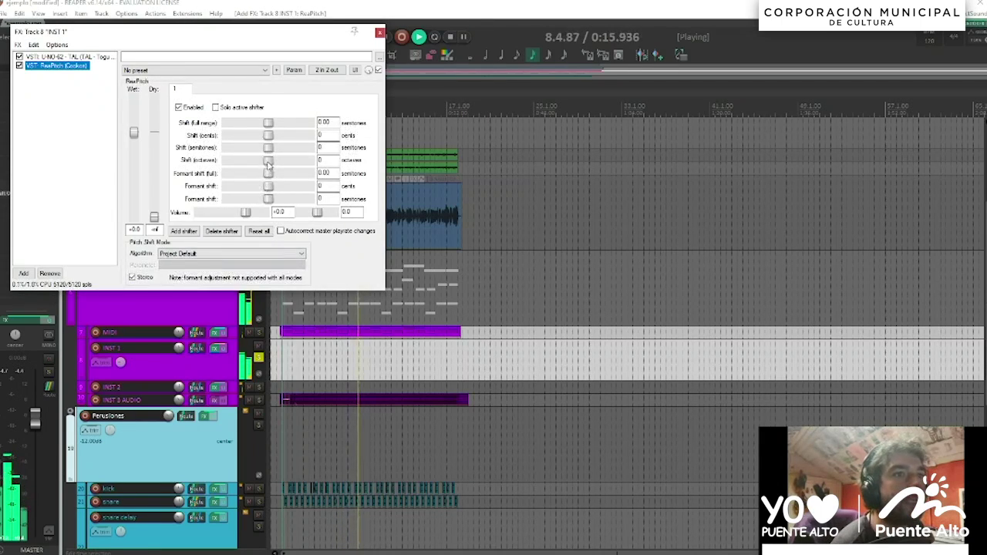
# Step: Set ReaPitch to shift up 1 octave with Dry at 0 dB and Wet at -6.2 dB, and close the effects window
pyautogui.moveTo(268, 159); pyautogui.dragTo(293, 162)
pyautogui.moveTo(155, 217); pyautogui.dragTo(135, 149)
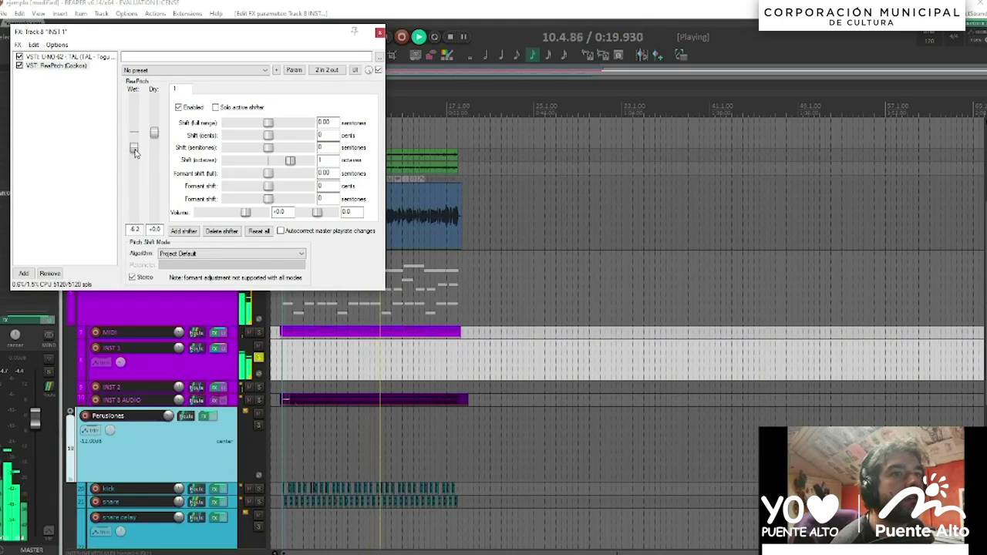
pyautogui.click(378, 34)
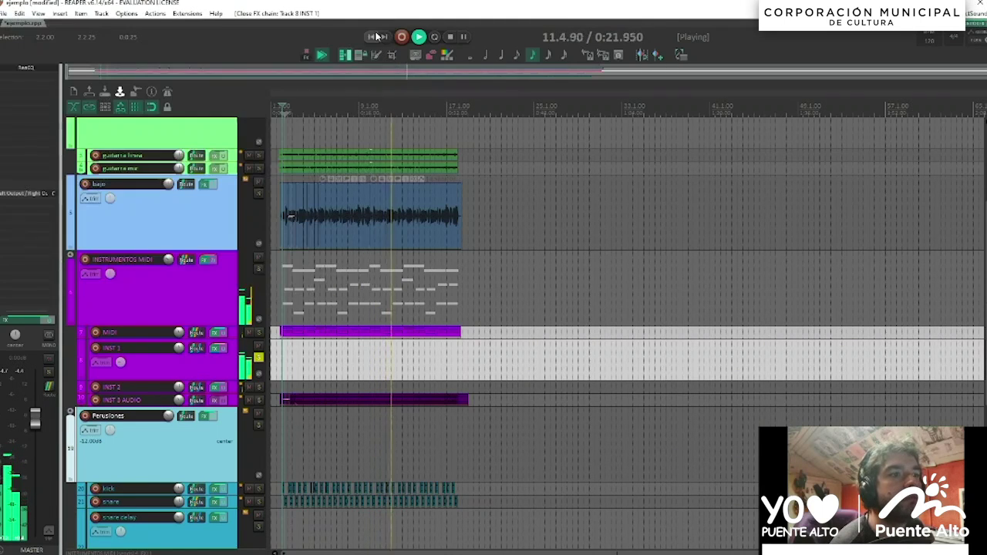
# Step: Unsolo INST 1, raise its ReaPitch Wet level to -4.0 dB in the full mix, close the window, and stop playback
pyautogui.click(265, 356)
pyautogui.click(260, 349)
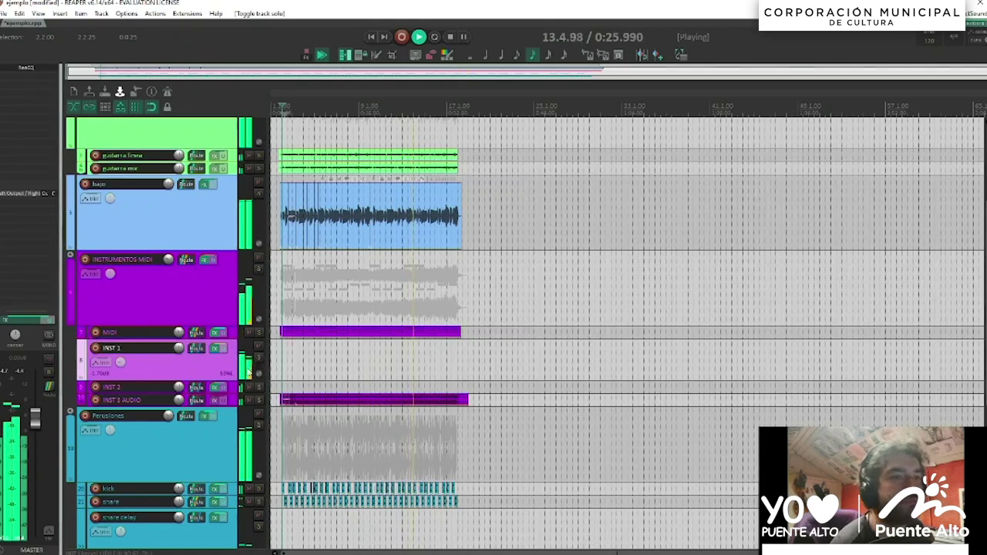
pyautogui.click(215, 350)
pyautogui.moveTo(137, 152); pyautogui.dragTo(137, 148)
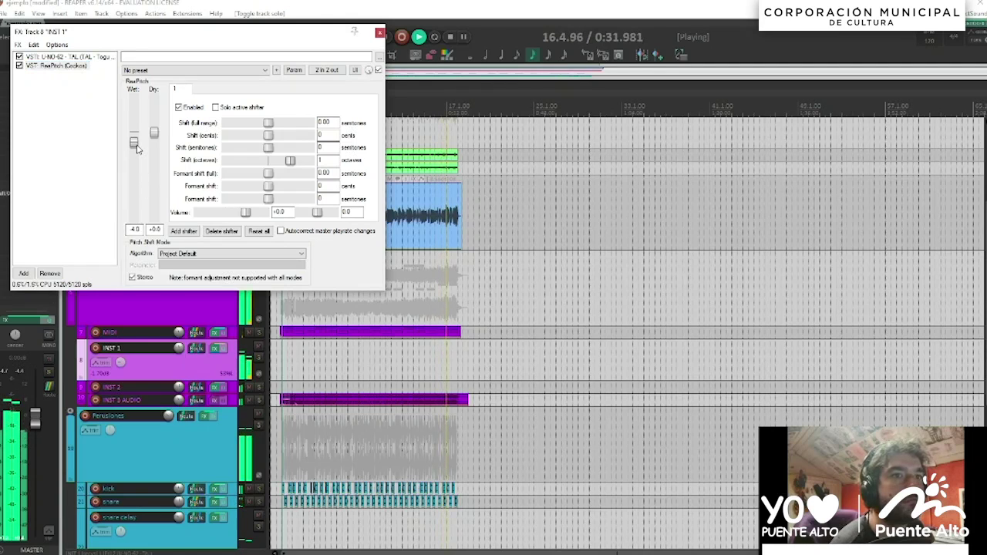
pyautogui.click(380, 33)
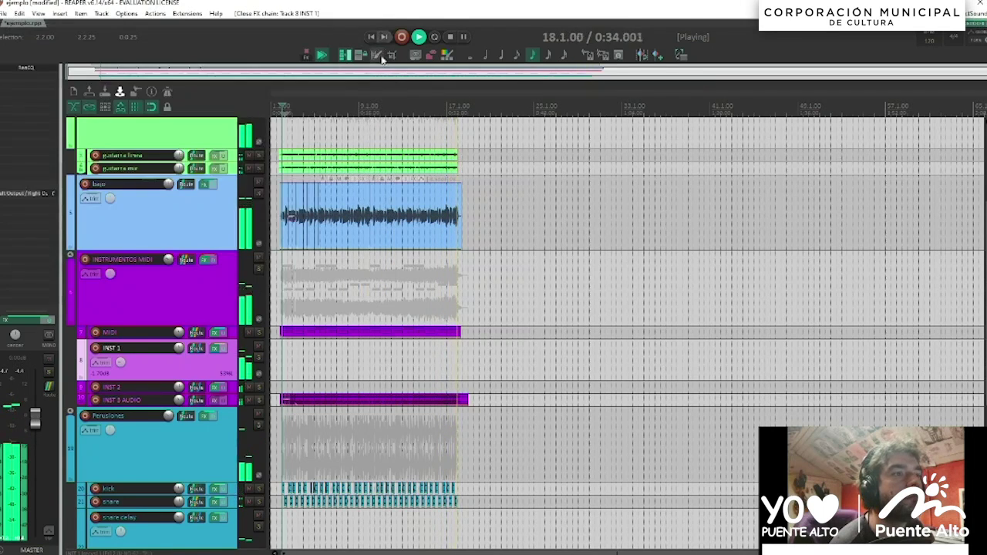
pyautogui.press('space')
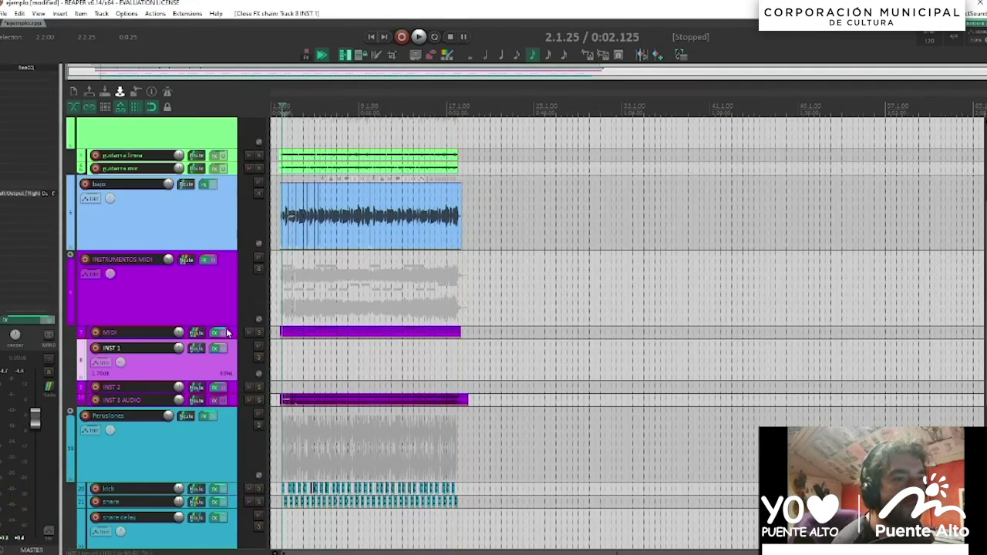
# Step: Enlarge the MIDI and INST 2 tracks, solo INST 2, play it, and open its effects chain
pyautogui.click(232, 338)
pyautogui.moveTo(230, 339); pyautogui.dragTo(229, 371)
pyautogui.press('space')
pyautogui.press('space')
pyautogui.moveTo(227, 426); pyautogui.dragTo(227, 442)
pyautogui.click(259, 435)
pyautogui.press('space')
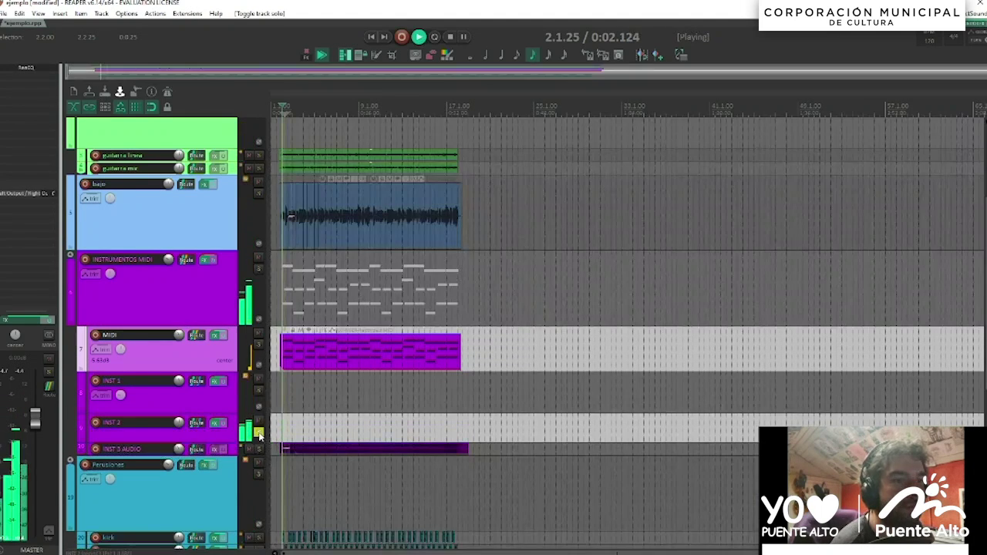
pyautogui.click(216, 424)
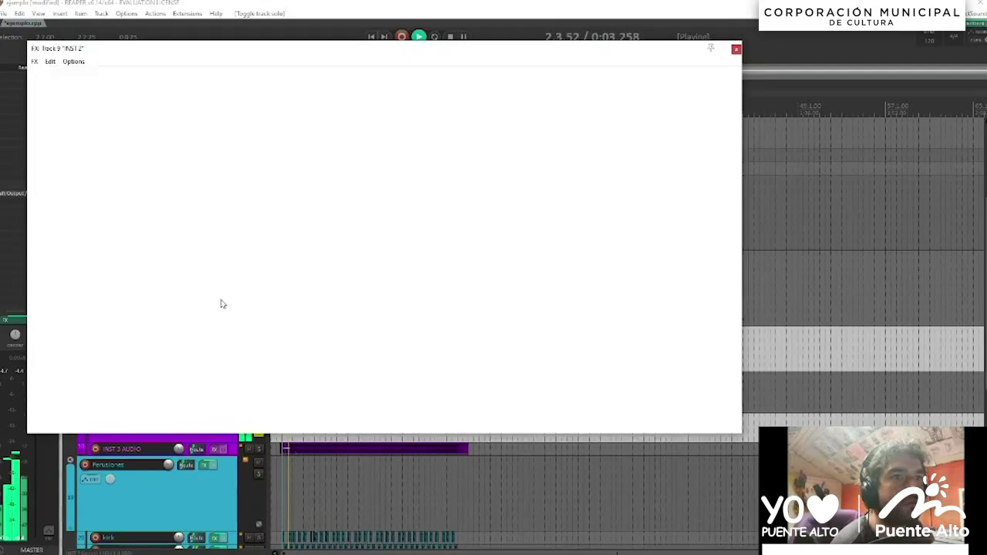
# Step: Search the effects for "phaser" and add JS: 4-Tap Phaser after LABS in INST 2's effects chain
pyautogui.doubleClick(100, 189)
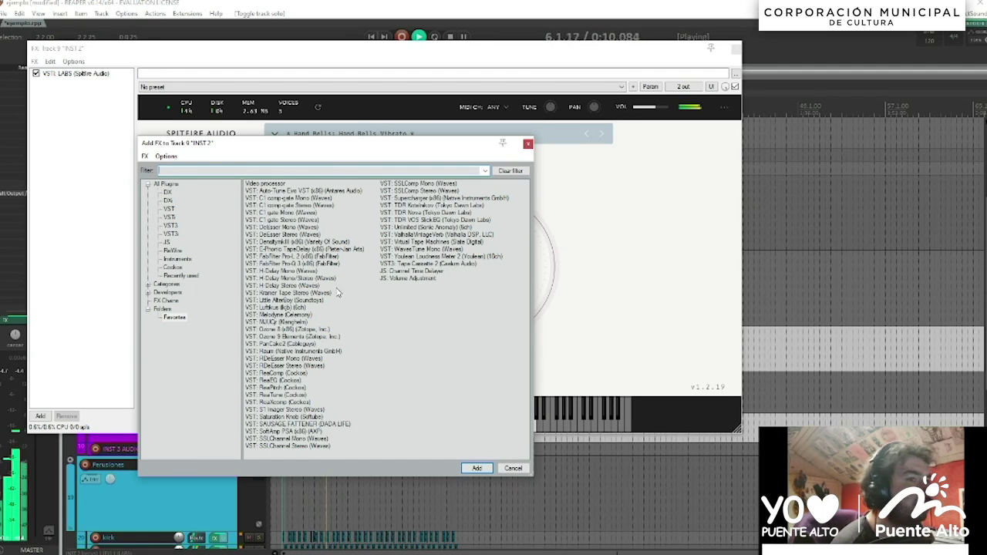
pyautogui.write('phaser')
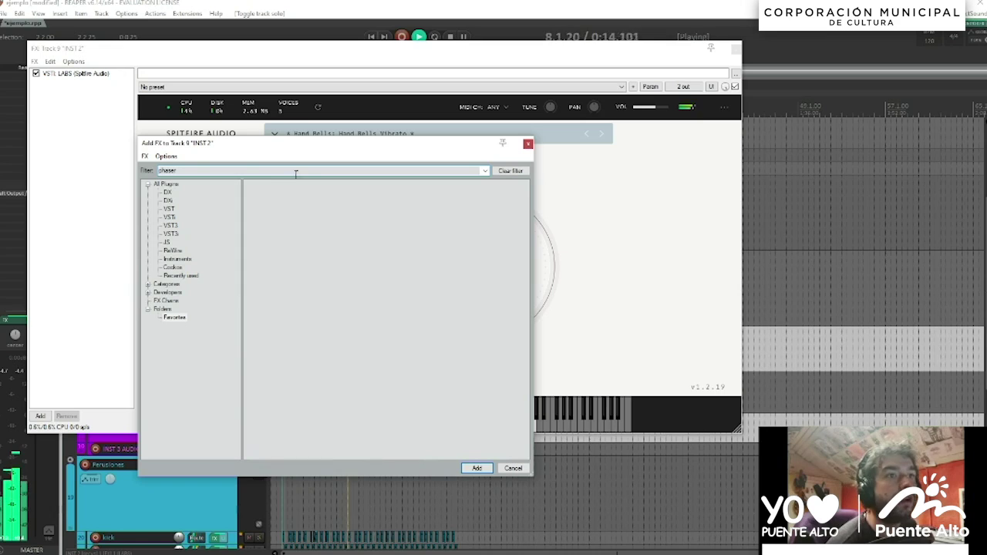
pyautogui.doubleClick(270, 184)
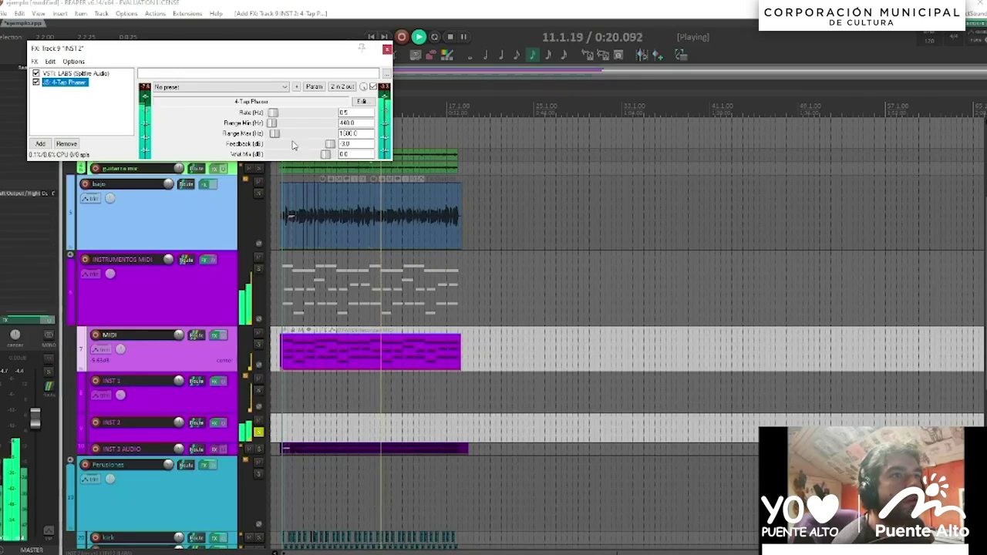
# Step: Set the phaser's Rate to 1.0 Hz, Range Min to 339.4 Hz, Range Max to about 1137 Hz, Feedback to -12.0 dB and Wet Mix to -4.0 dB
pyautogui.moveTo(274, 134); pyautogui.dragTo(277, 136)
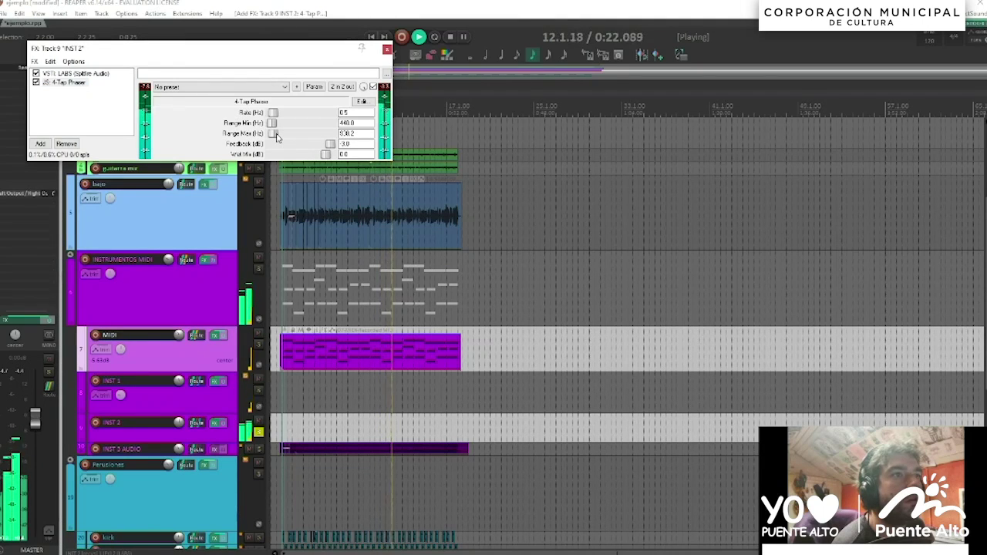
pyautogui.moveTo(277, 134); pyautogui.dragTo(325, 145)
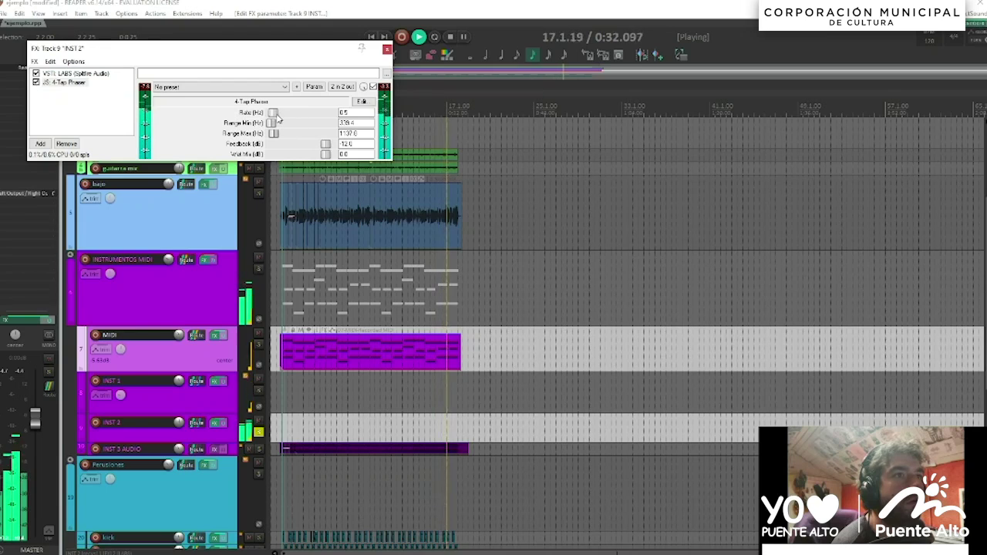
pyautogui.moveTo(274, 113); pyautogui.dragTo(281, 115)
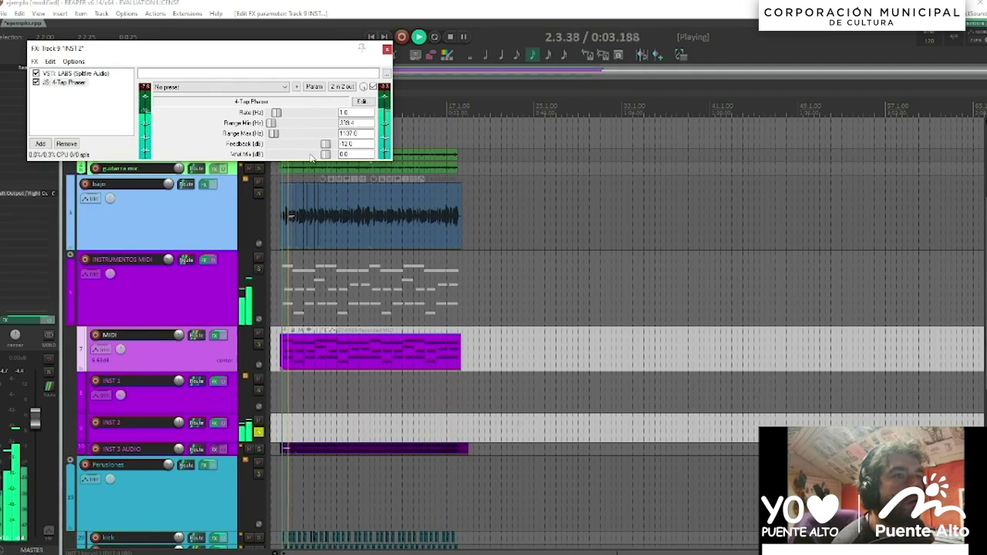
pyautogui.moveTo(327, 159); pyautogui.dragTo(325, 156)
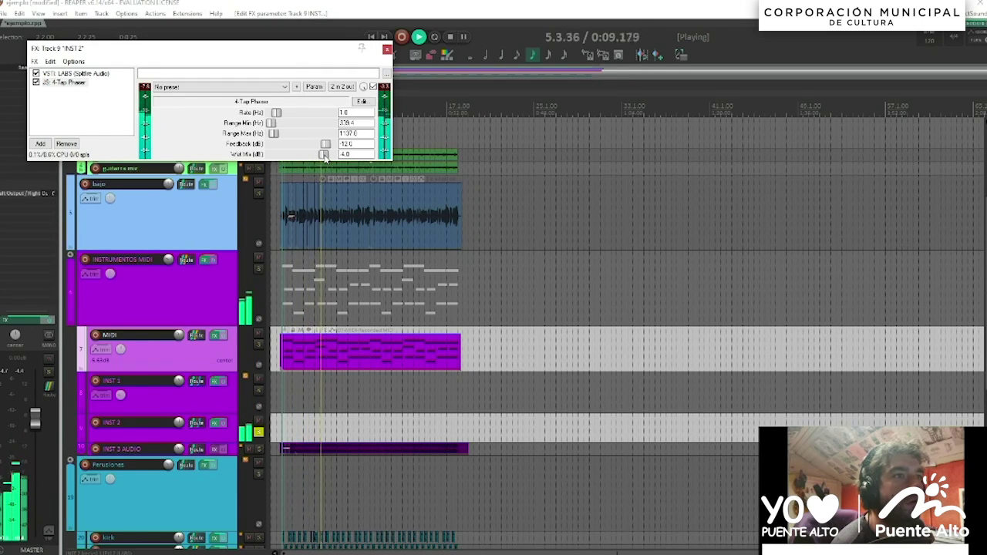
# Step: Solo the INSTRUMENTOS MIDI folder instead of INST 2 and restart playback
pyautogui.press('space')
pyautogui.click(300, 218)
pyautogui.click(260, 410)
pyautogui.press('space')
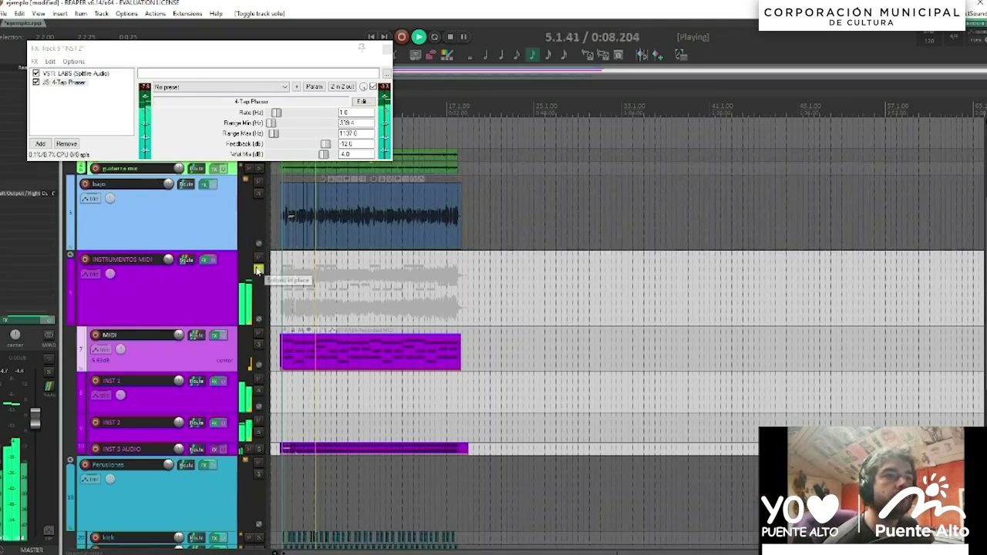
# Step: Open the INSTRUMENTOS MIDI folder's effects chain and add DensitymkIII (x86) (Variety Of Sound) from the Favorites after ReaEQ
pyautogui.click(206, 261)
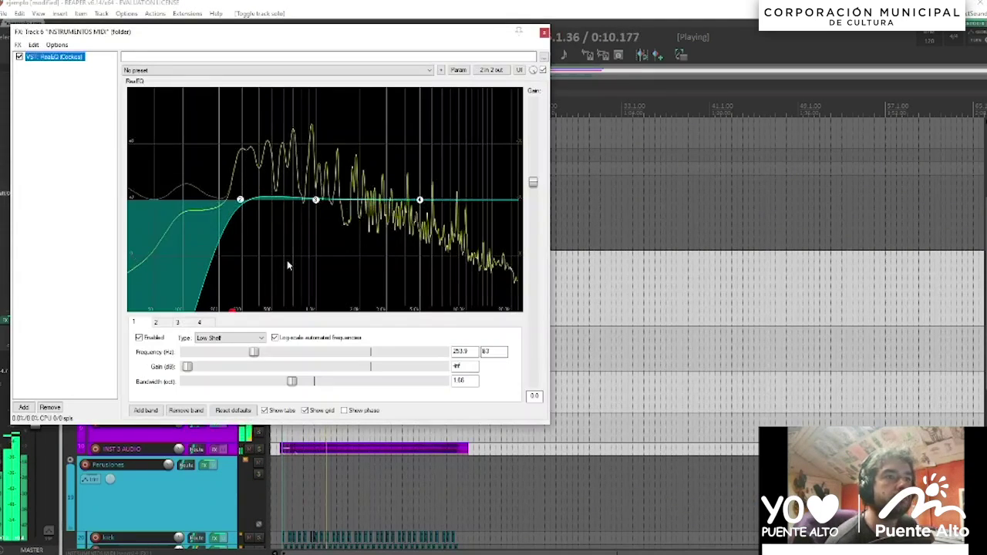
pyautogui.doubleClick(78, 168)
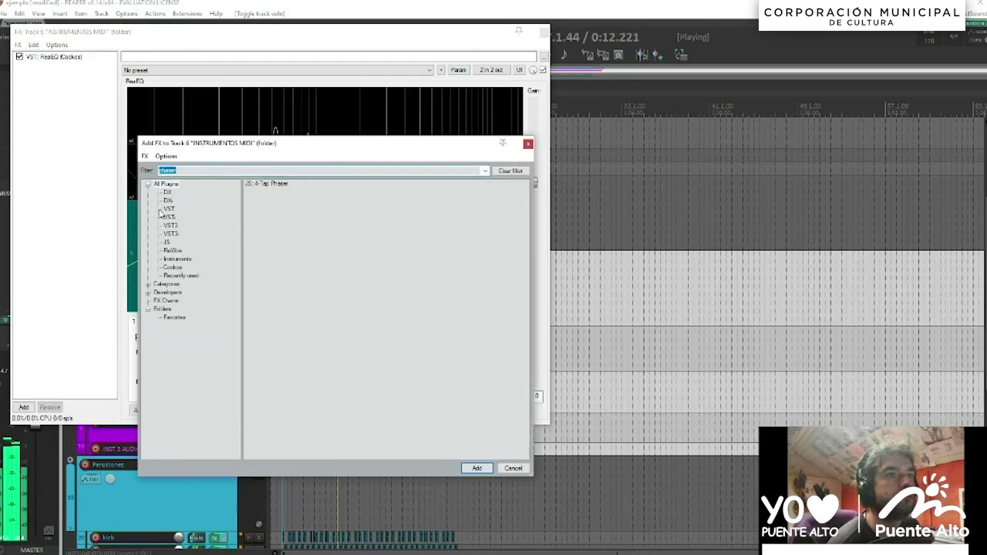
pyautogui.press('BackSpace')
pyautogui.press('space')
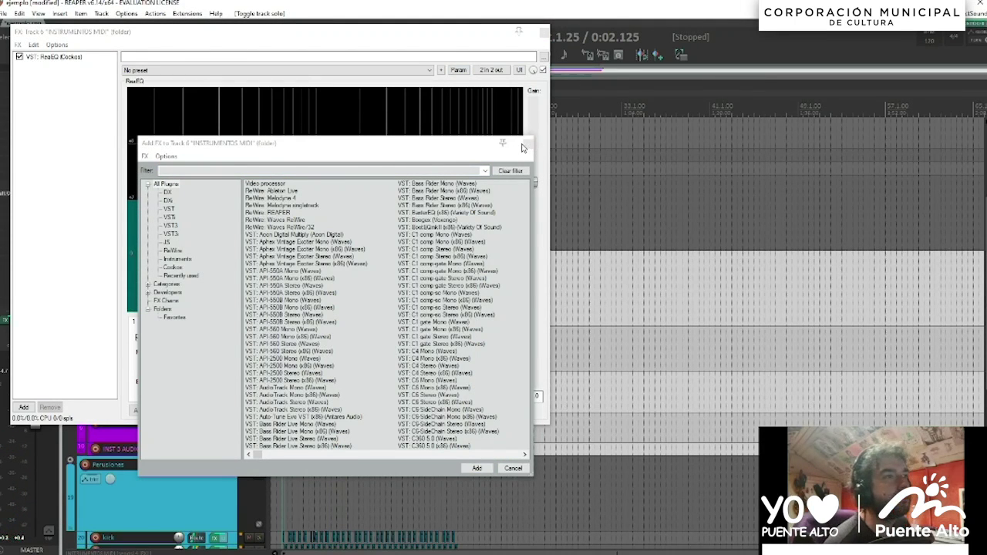
pyautogui.click(176, 318)
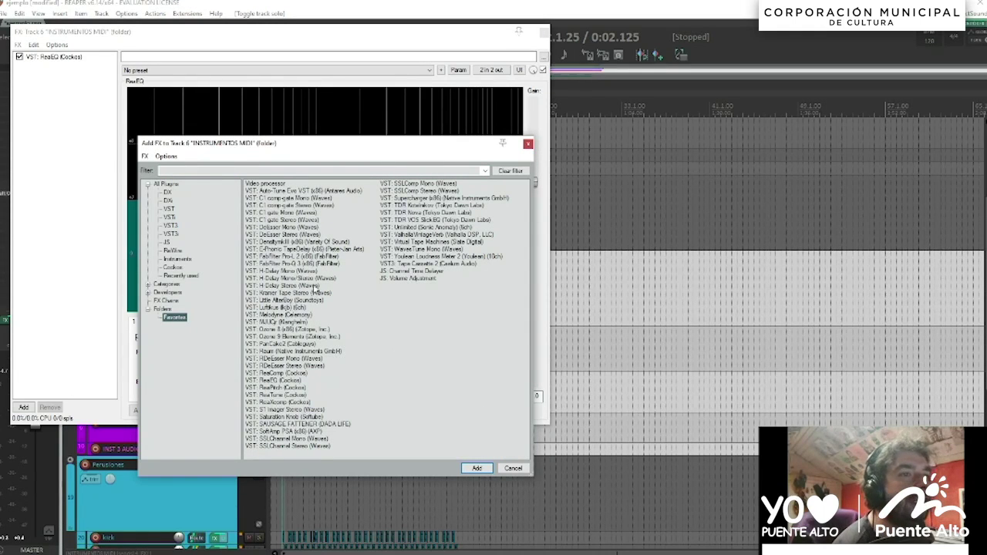
pyautogui.doubleClick(309, 242)
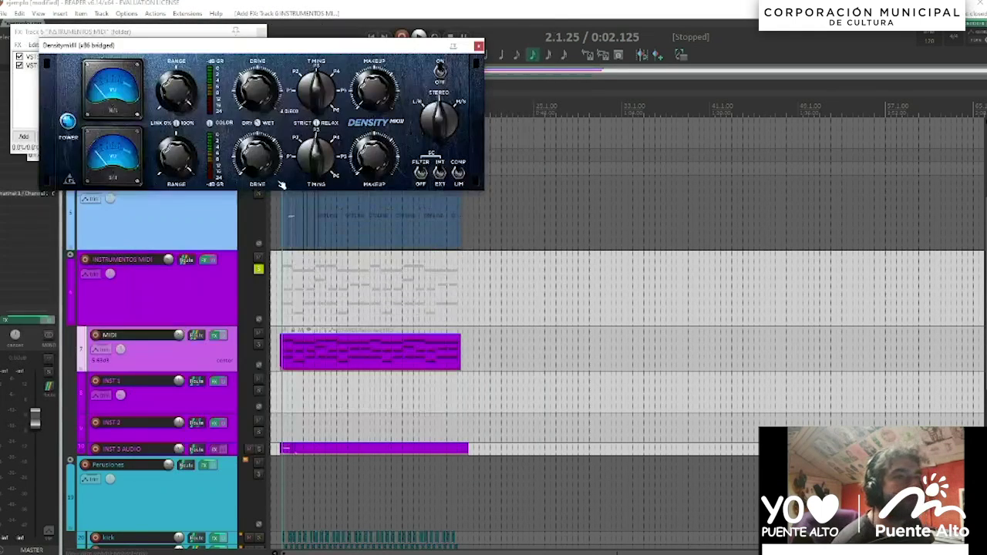
# Step: Adjust DensitymkIII's Drive, Timing and Makeup controls while the soloed INSTRUMENTOS MIDI folder plays
pyautogui.moveTo(335, 55); pyautogui.dragTo(396, 145)
pyautogui.click(282, 301)
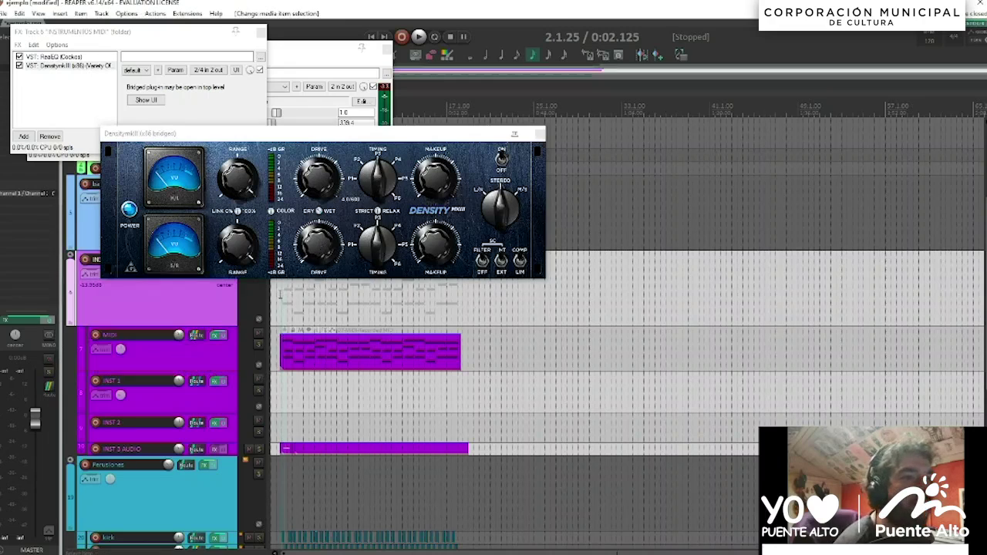
pyautogui.press('space')
pyautogui.moveTo(316, 182); pyautogui.dragTo(317, 161)
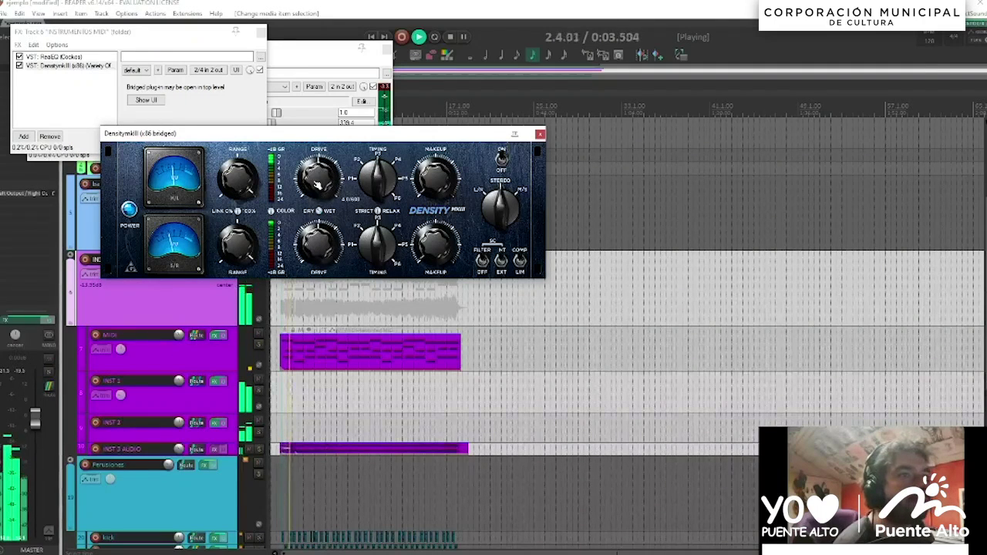
pyautogui.moveTo(379, 176)
pyautogui.mouseDown()
pyautogui.moveTo(380, 189)
pyautogui.moveTo(379, 172)
pyautogui.mouseUp()
pyautogui.moveTo(437, 180); pyautogui.dragTo(436, 176)
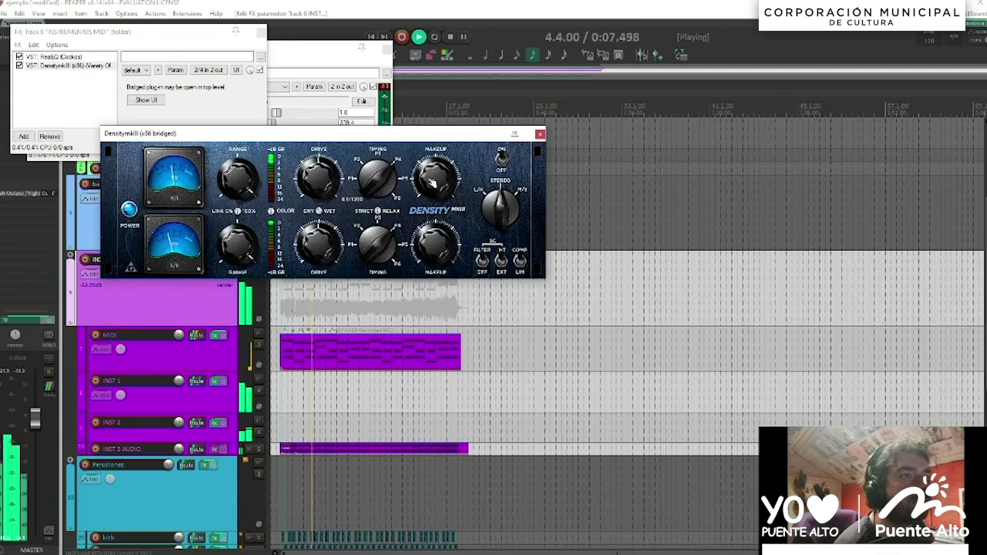
# Step: Unsolo INSTRUMENTOS MIDI to hear the full mix, and close the INST 2 and folder effects windows, keeping DensitymkIII open
pyautogui.moveTo(277, 133); pyautogui.dragTo(408, 173)
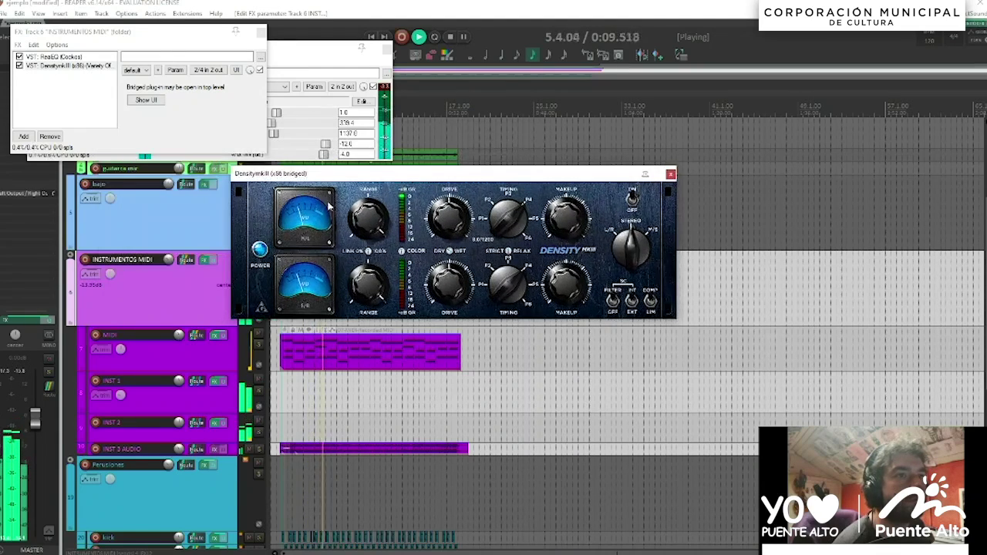
pyautogui.moveTo(294, 177); pyautogui.dragTo(387, 175)
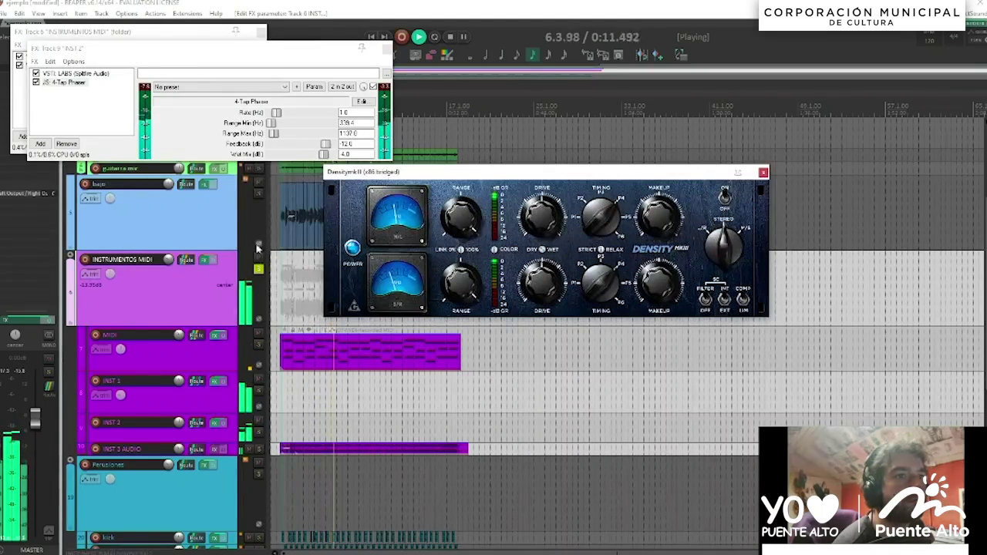
pyautogui.click(387, 49)
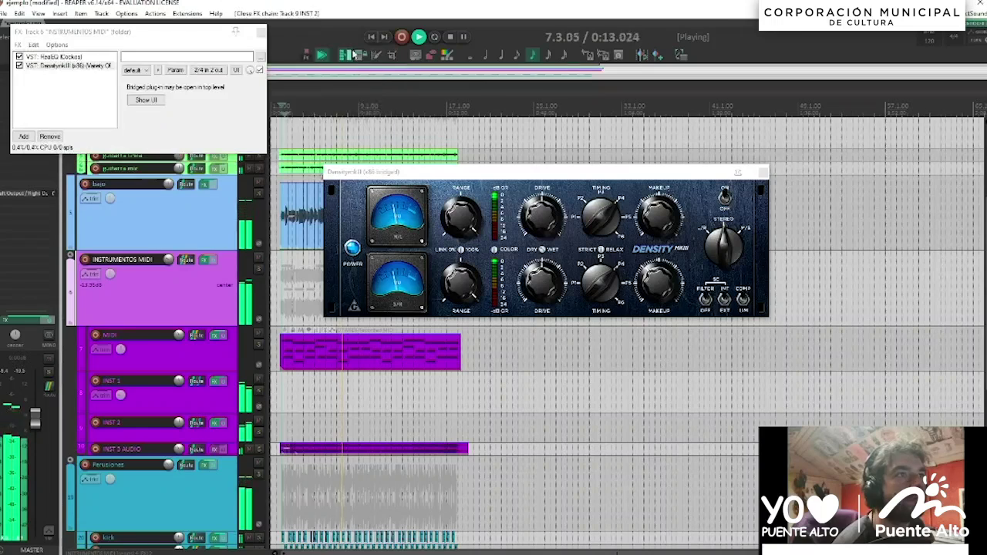
pyautogui.click(261, 32)
pyautogui.moveTo(571, 174); pyautogui.dragTo(456, 156)
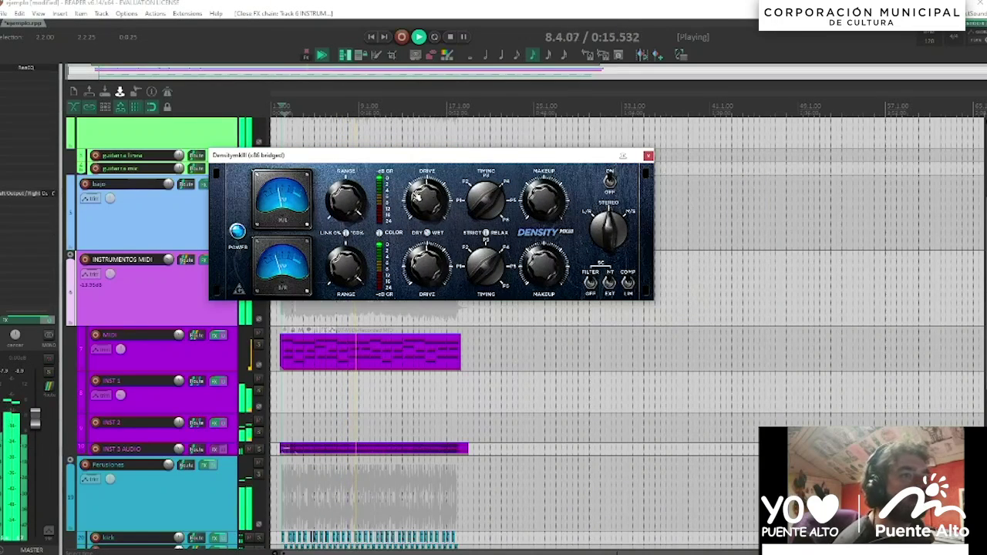
pyautogui.moveTo(370, 156); pyautogui.dragTo(474, 171)
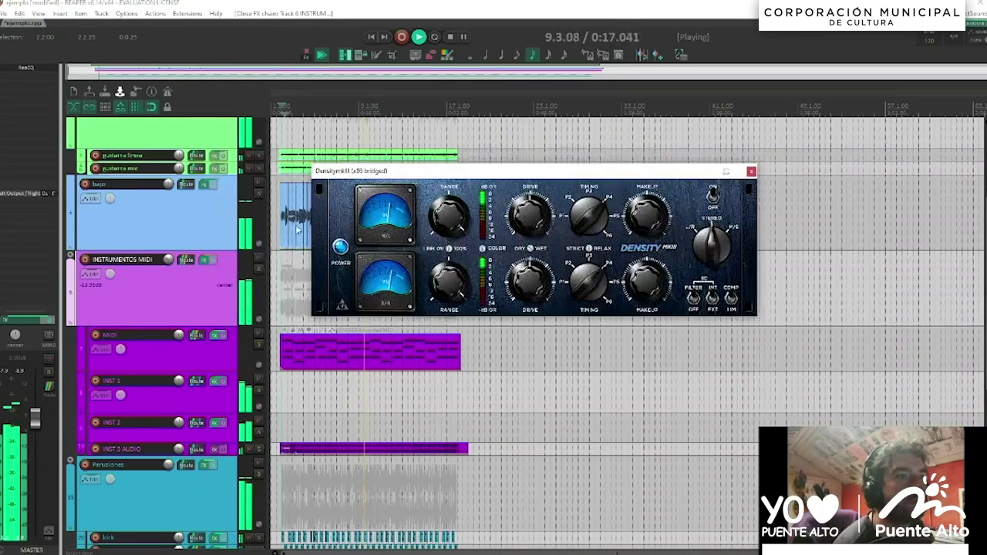
# Step: Stop playback and add Saturation Knob (Softube) after DensitymkIII in the INSTRUMENTOS MIDI folder's effects chain
pyautogui.click(206, 260)
pyautogui.doubleClick(76, 100)
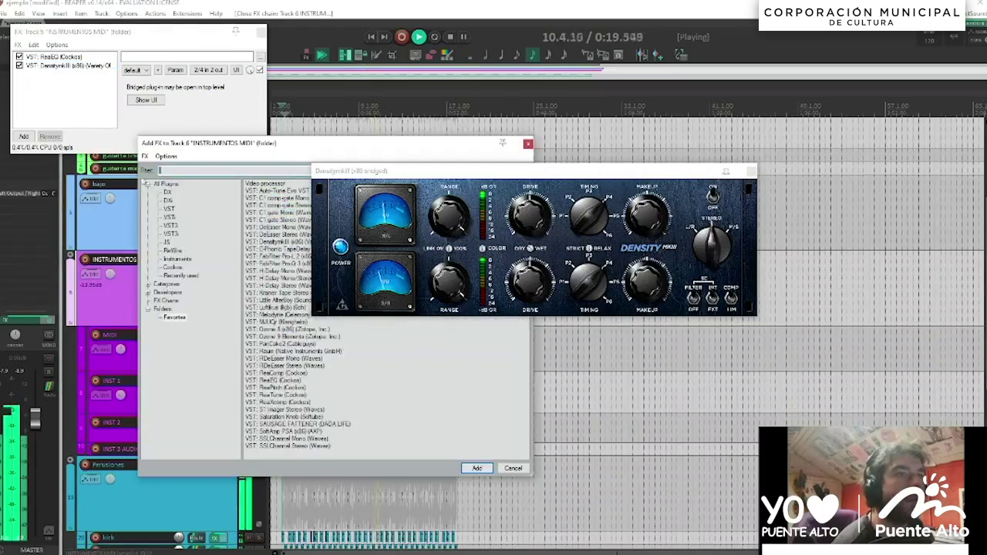
pyautogui.press('space')
pyautogui.moveTo(422, 173); pyautogui.dragTo(510, 93)
pyautogui.moveTo(318, 144); pyautogui.dragTo(193, 168)
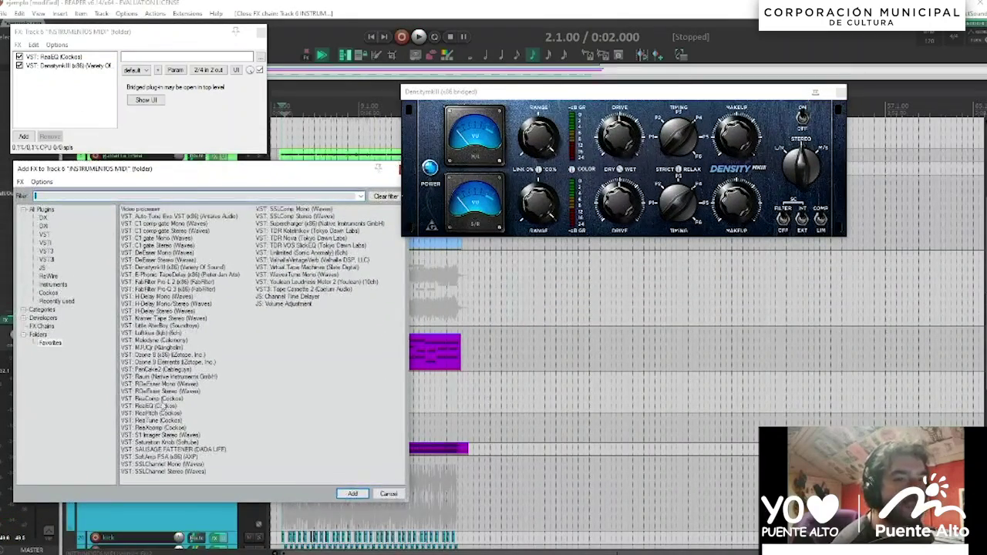
pyautogui.doubleClick(166, 442)
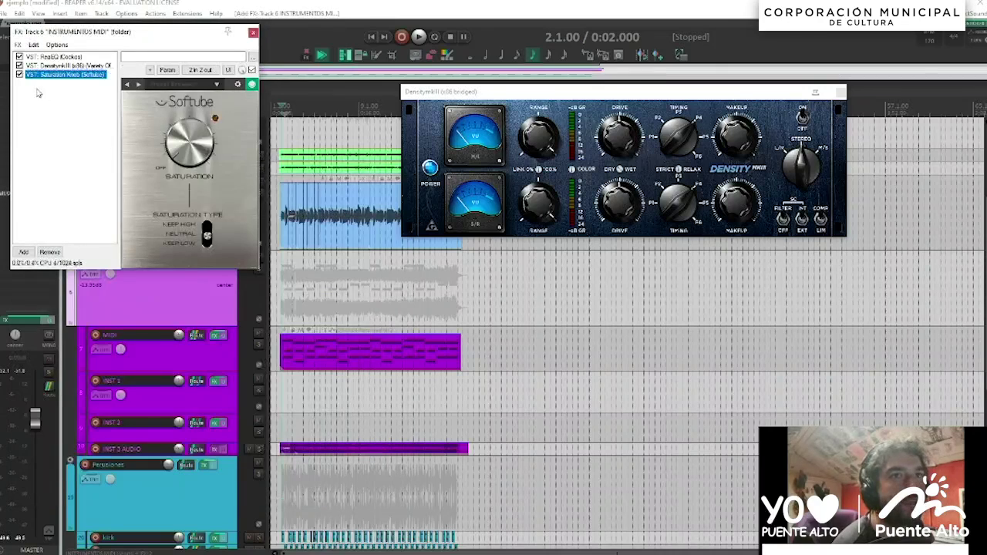
# Step: Bypass DensitymkIII during full-mix playback and set Saturation Knob's saturation type to Keep High
pyautogui.press('space')
pyautogui.click(19, 65)
pyautogui.moveTo(206, 235); pyautogui.dragTo(210, 201)
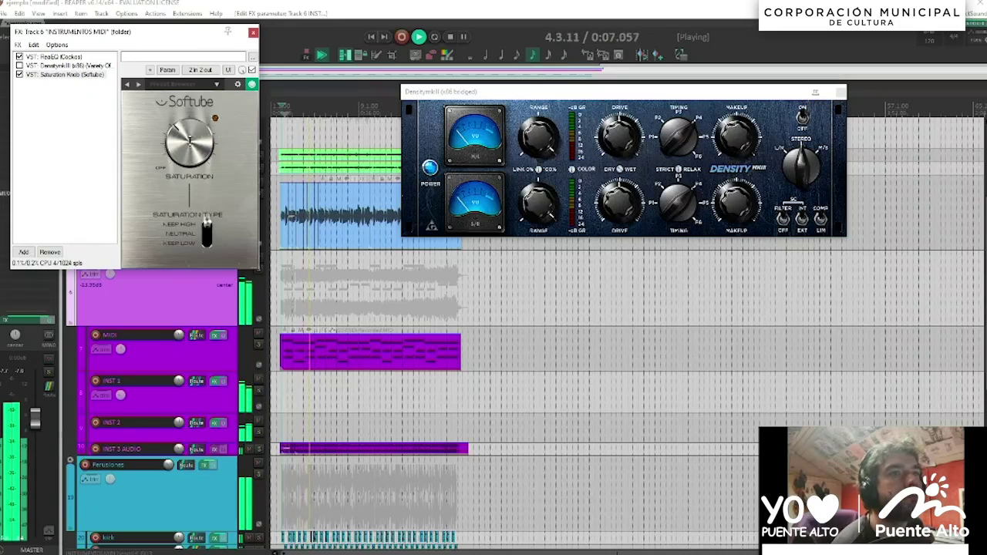
# Step: Compare the full mix with Saturation Knob bypassed and re-enabled, and stop playback
pyautogui.click(19, 74)
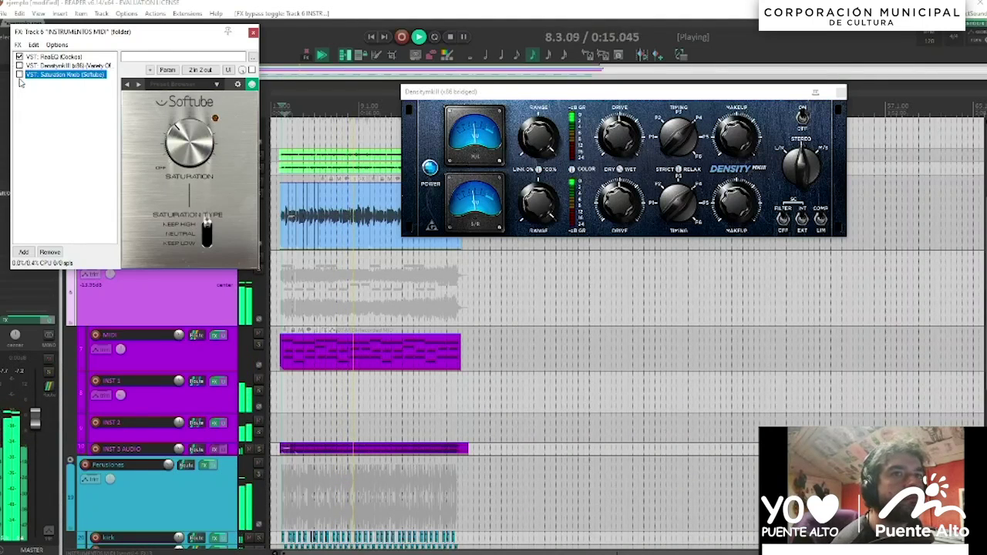
pyautogui.click(19, 74)
pyautogui.press('space')
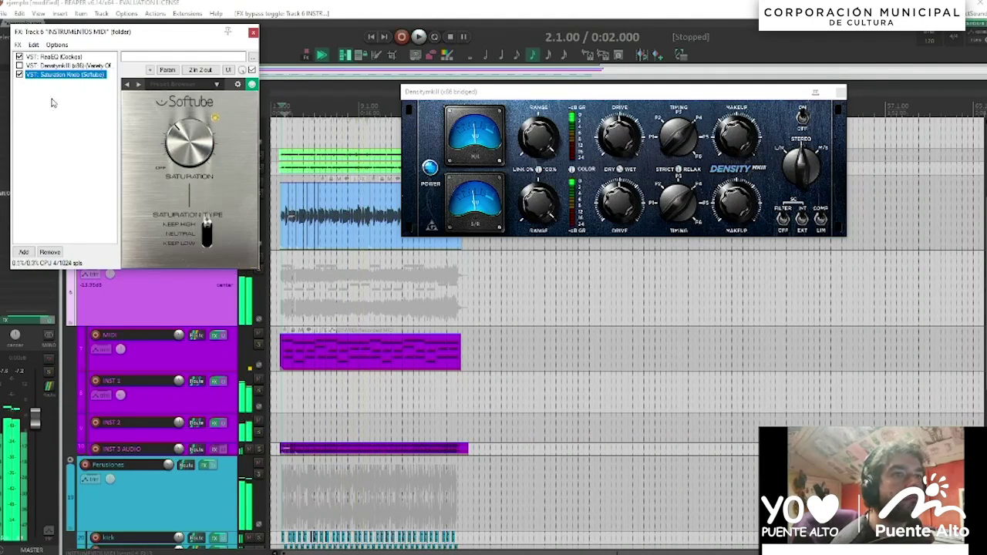
# Step: Add Virtual Tape Machines (Slate Digital) to the master track and set its Input to -4.86 dB with Output at +4.86 dB
pyautogui.click(177, 154)
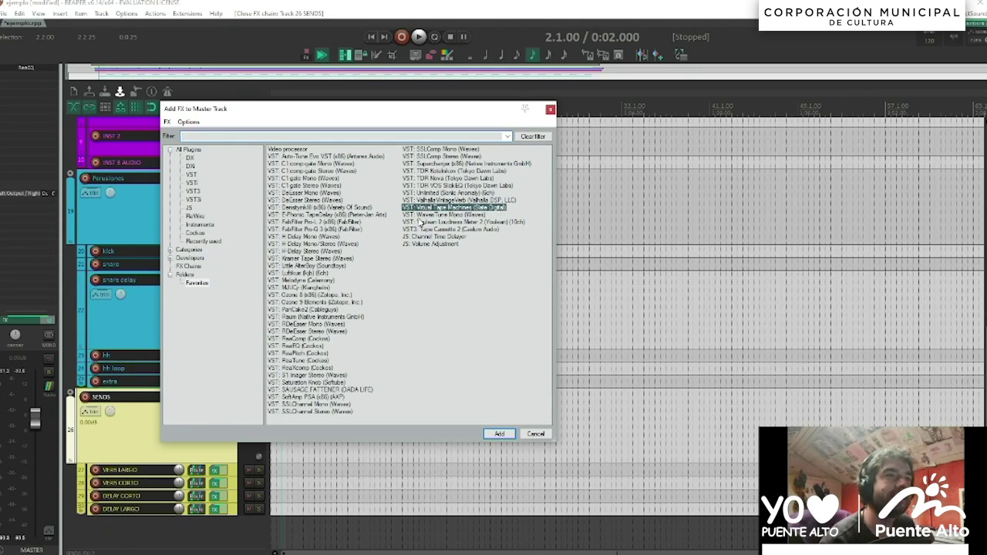
pyautogui.press('Return')
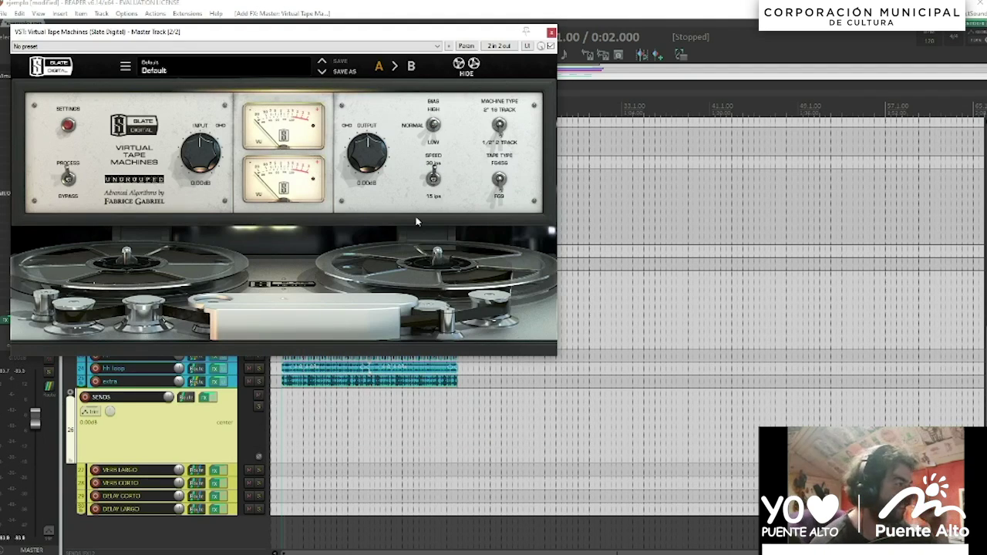
pyautogui.moveTo(282, 31); pyautogui.dragTo(337, 152)
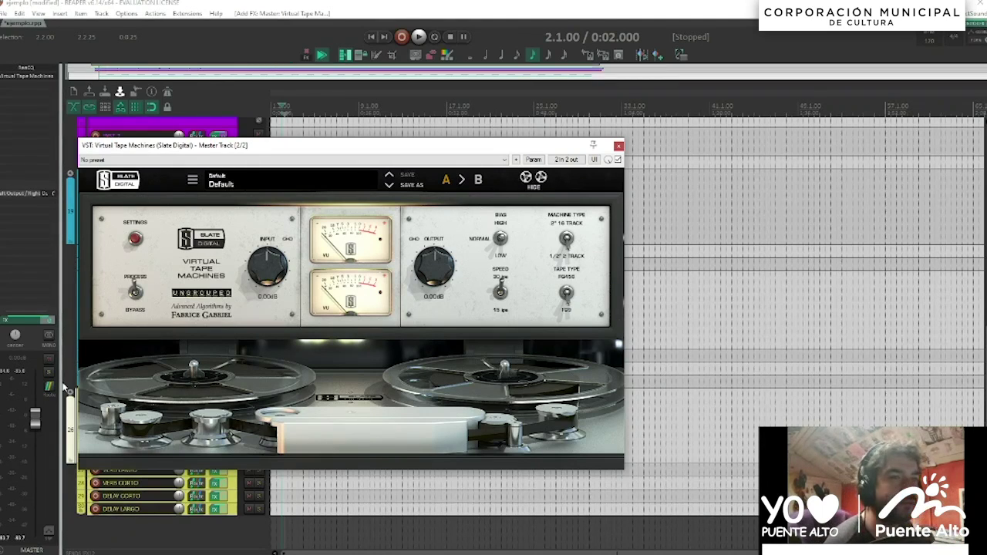
pyautogui.moveTo(269, 274); pyautogui.dragTo(263, 282)
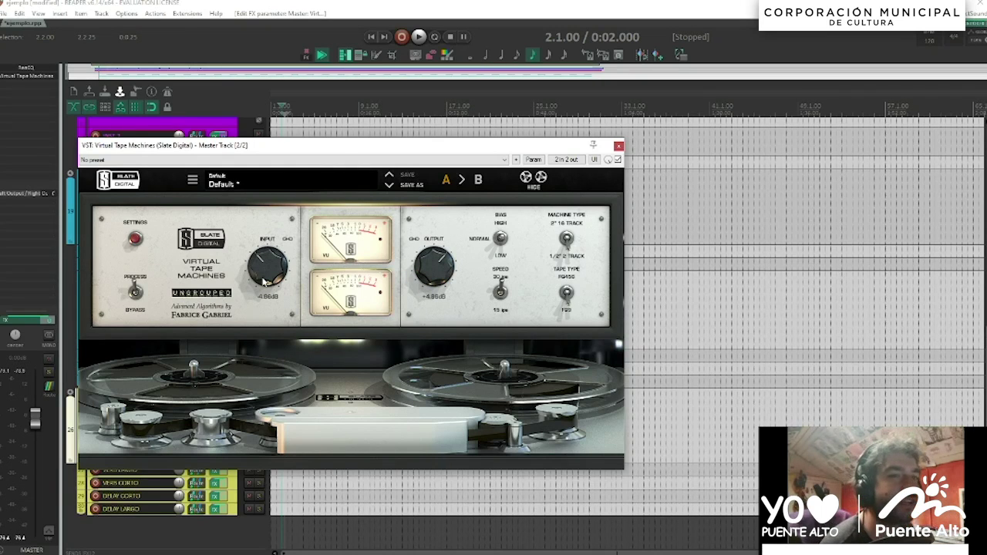
# Step: Play the full mix, compare Virtual Tape Machines between Bypass and Process, and stop playback
pyautogui.press('space')
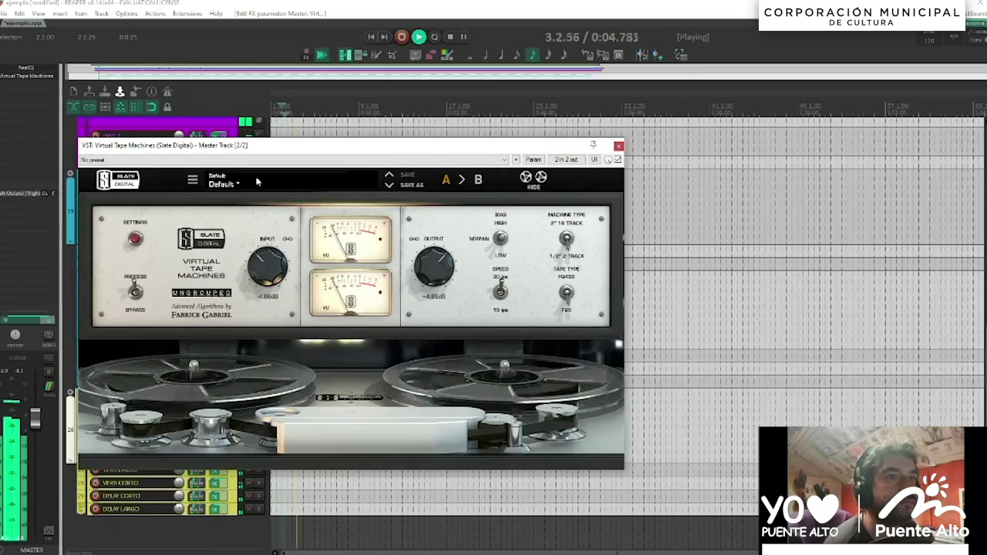
pyautogui.click(135, 293)
pyautogui.click(135, 294)
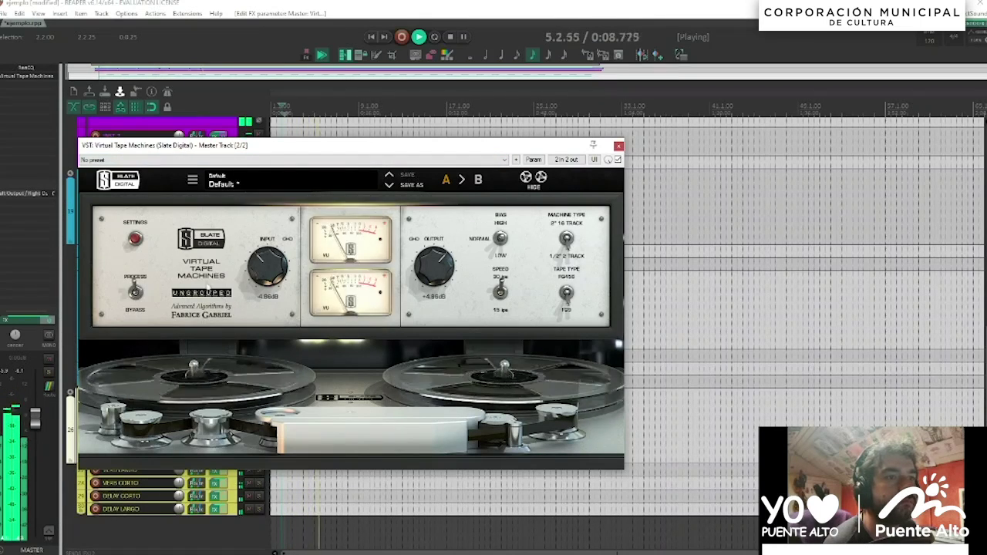
pyautogui.press('space')
# Step: Set Virtual Tape Machines' Input to -9.72 dB with Output at +9.72 dB and compare processed and bypassed playback
pyautogui.moveTo(270, 268); pyautogui.dragTo(270, 285)
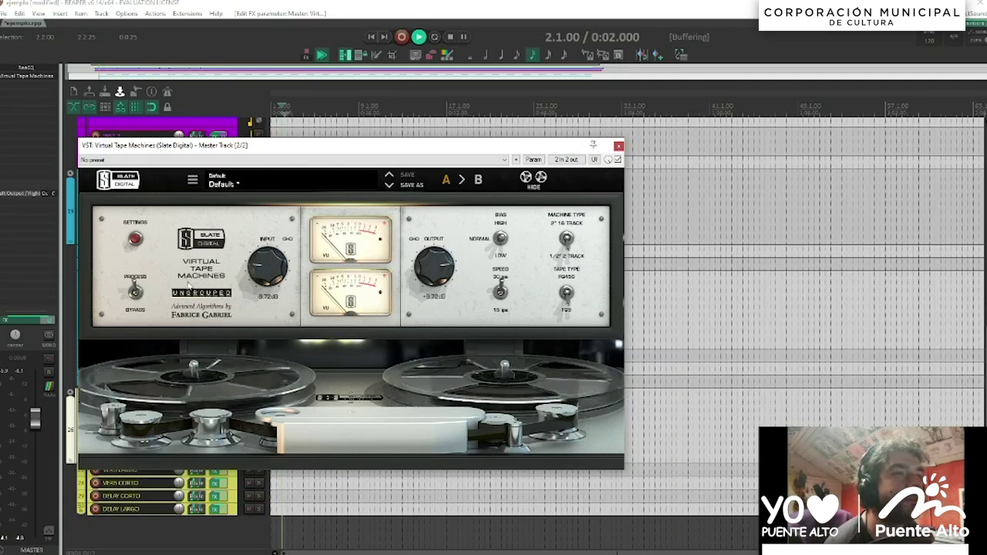
pyautogui.press('space')
pyautogui.click(137, 290)
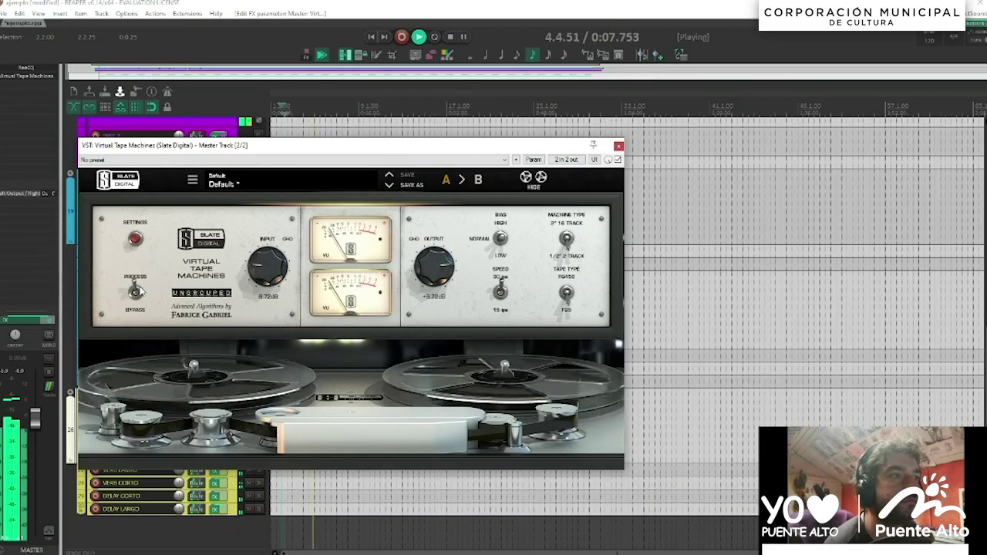
# Step: Stop playback and set the Saturation effect's Amount on the G ELE track to 58%
pyautogui.click(619, 145)
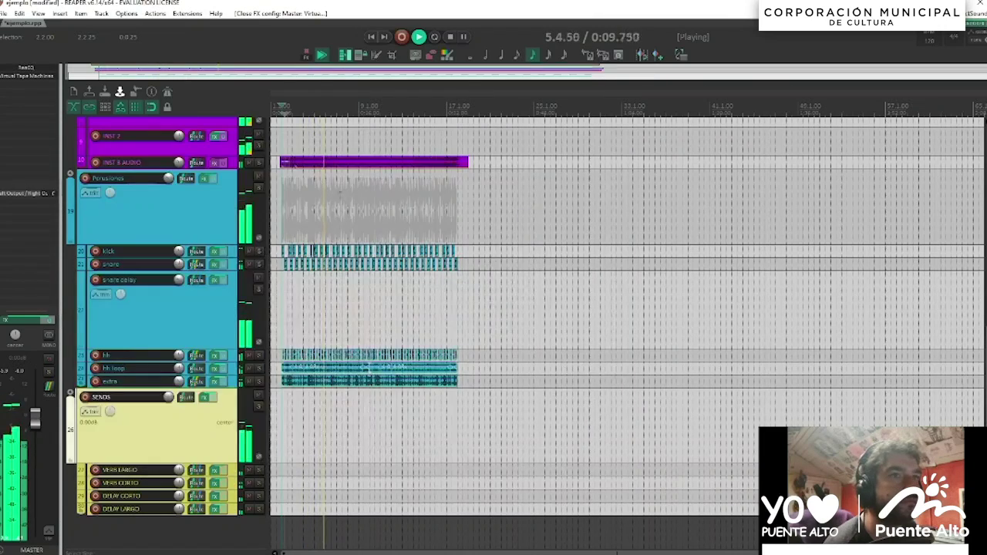
pyautogui.scroll(4, 195, 264)
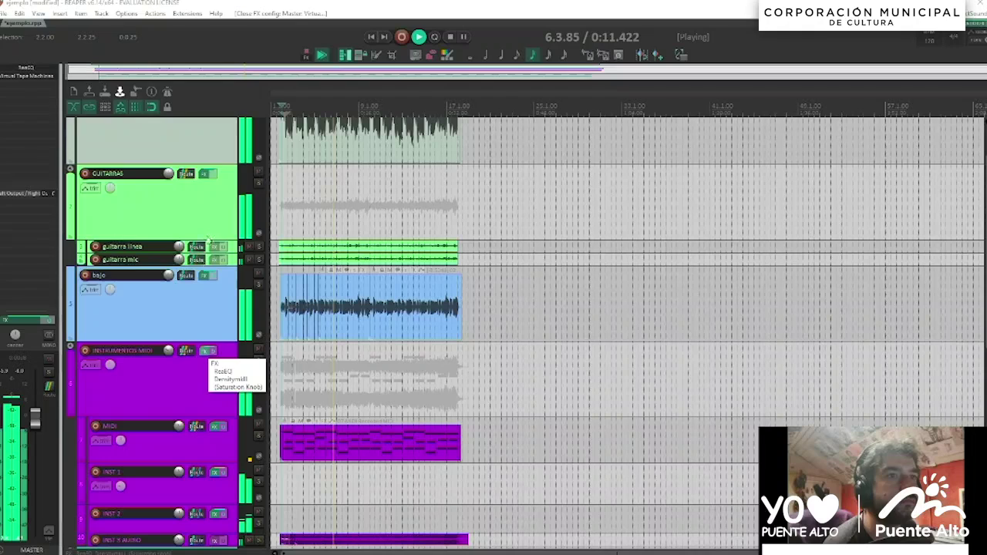
pyautogui.click(208, 351)
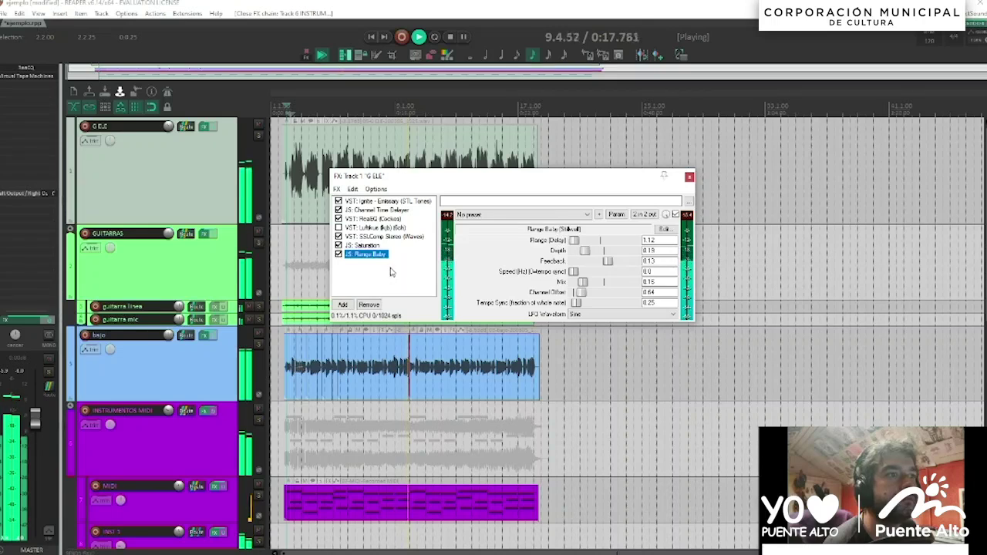
pyautogui.click(383, 237)
pyautogui.click(377, 245)
pyautogui.press('space')
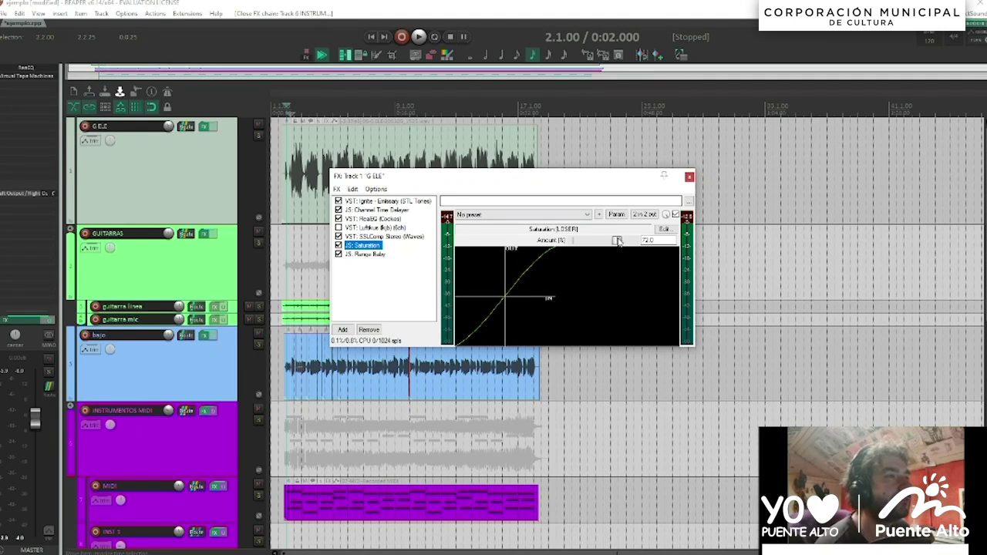
pyautogui.moveTo(617, 240); pyautogui.dragTo(610, 242)
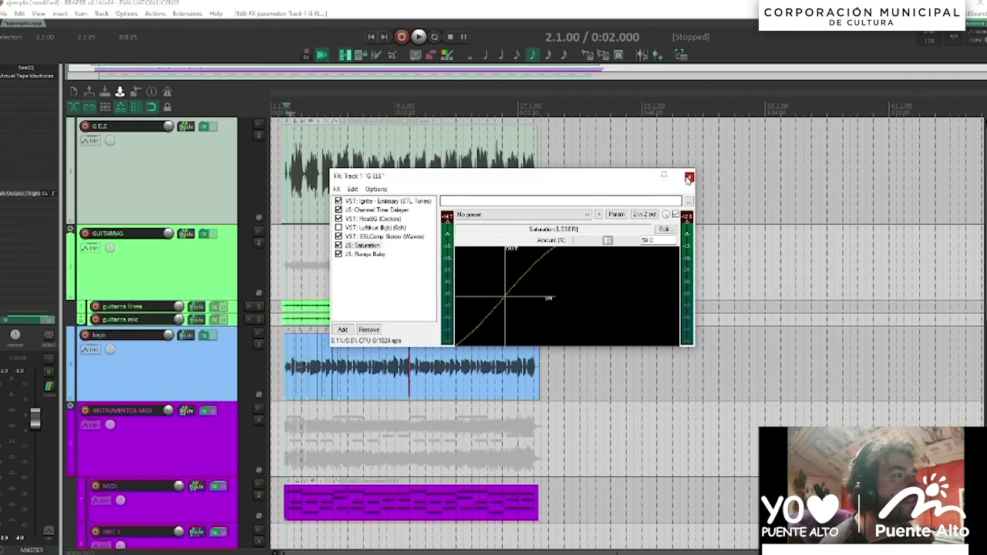
pyautogui.click(688, 177)
# Step: Review the Distortion (Fuzz) settings in the bajo track's effects chain and close it
pyautogui.scroll(-5, 205, 263)
pyautogui.scroll(3, 216, 299)
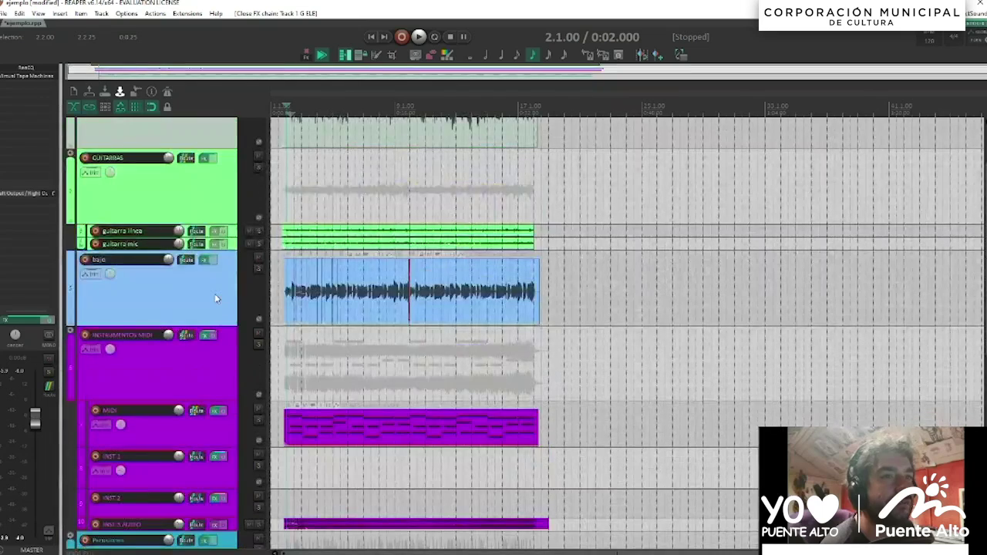
pyautogui.click(205, 262)
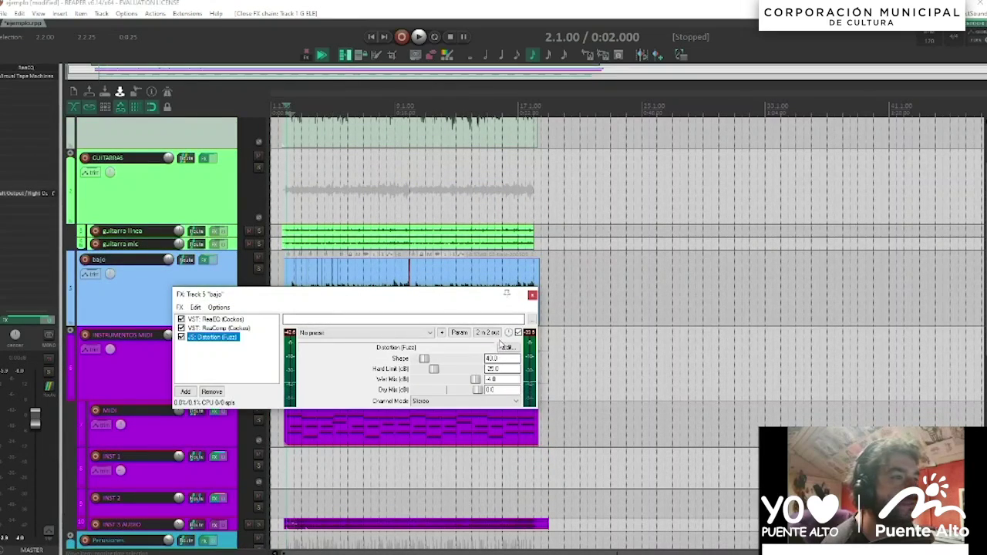
pyautogui.click(532, 295)
# Step: Slightly lower the Saturation Knob's saturation on the Perusiones folder track and close its effects chain
pyautogui.scroll(-8, 197, 217)
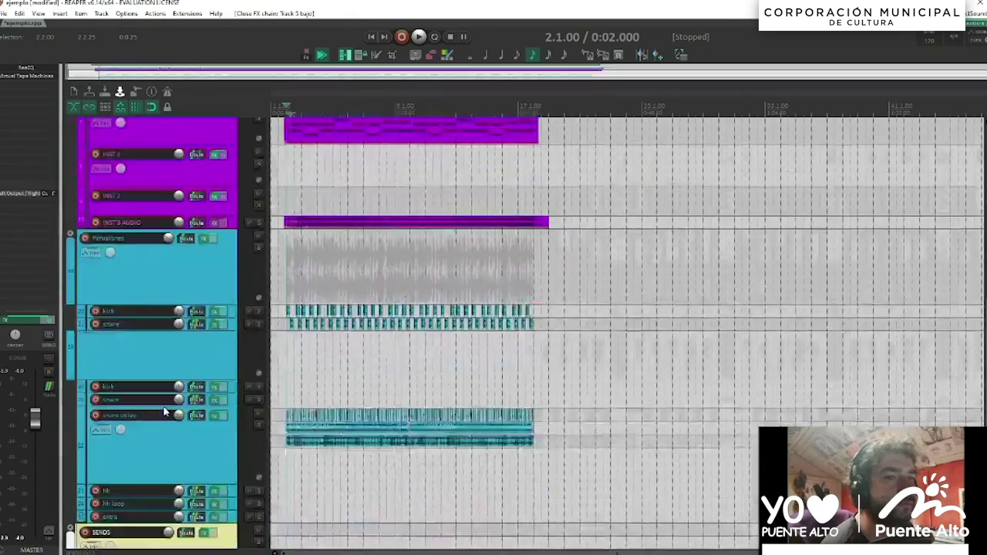
pyautogui.click(205, 179)
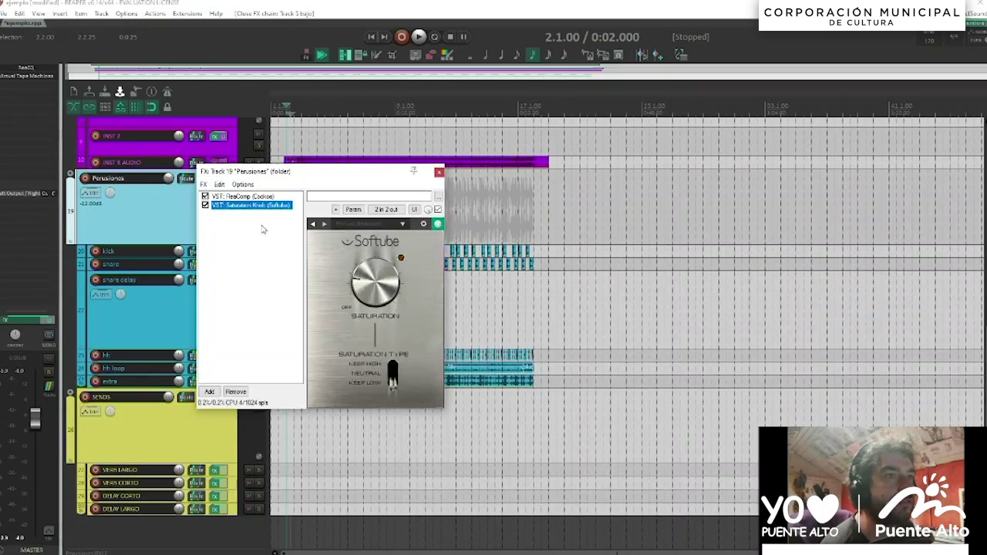
pyautogui.moveTo(359, 274); pyautogui.dragTo(362, 287)
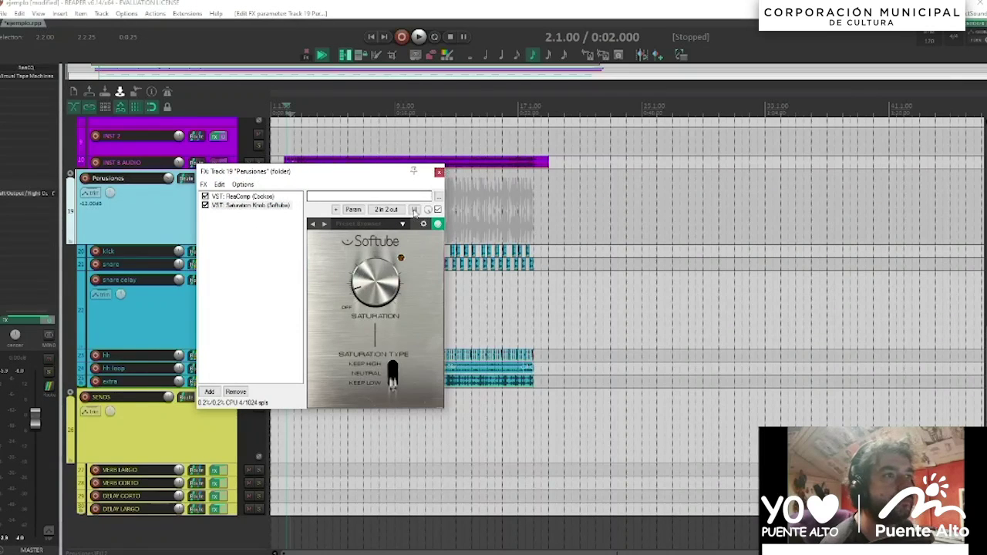
pyautogui.click(440, 173)
# Step: Play the full mix from measure 12 and check Virtual Tape Machines on the master track
pyautogui.click(442, 173)
pyautogui.press('space')
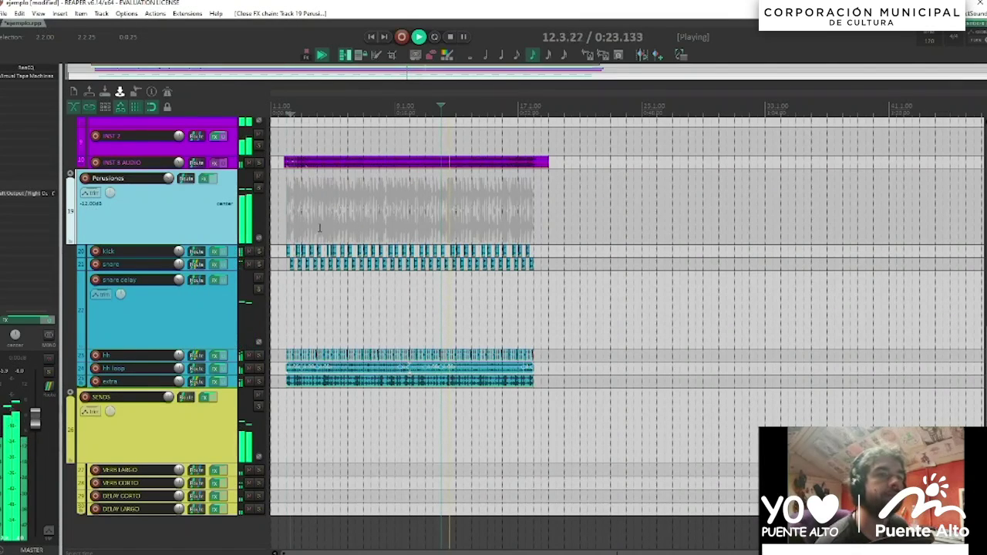
pyautogui.click(37, 76)
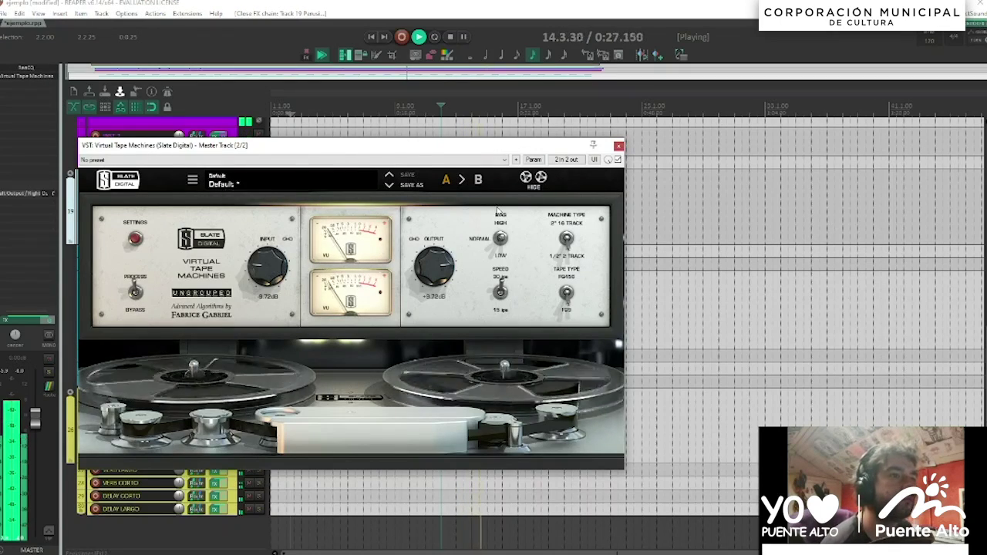
pyautogui.click(618, 146)
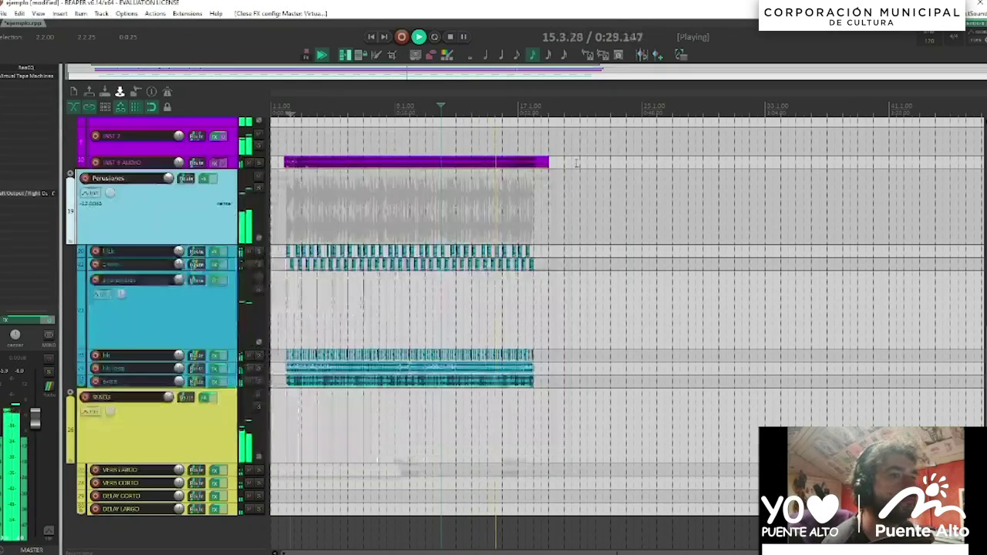
# Step: Search all plugins for "tape" in the master track's effect browser, stop playback and leave without adding anything
pyautogui.doubleClick(41, 126)
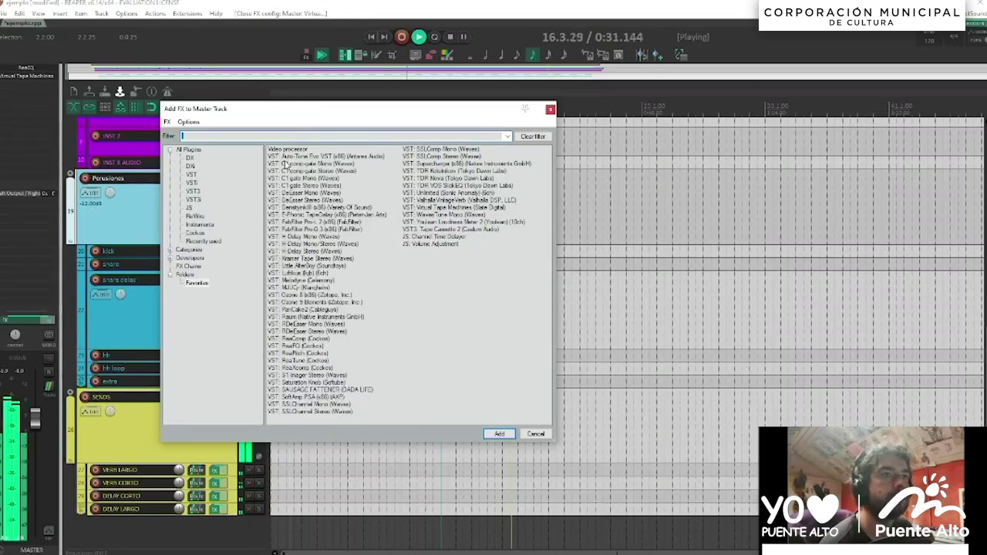
pyautogui.write('tape')
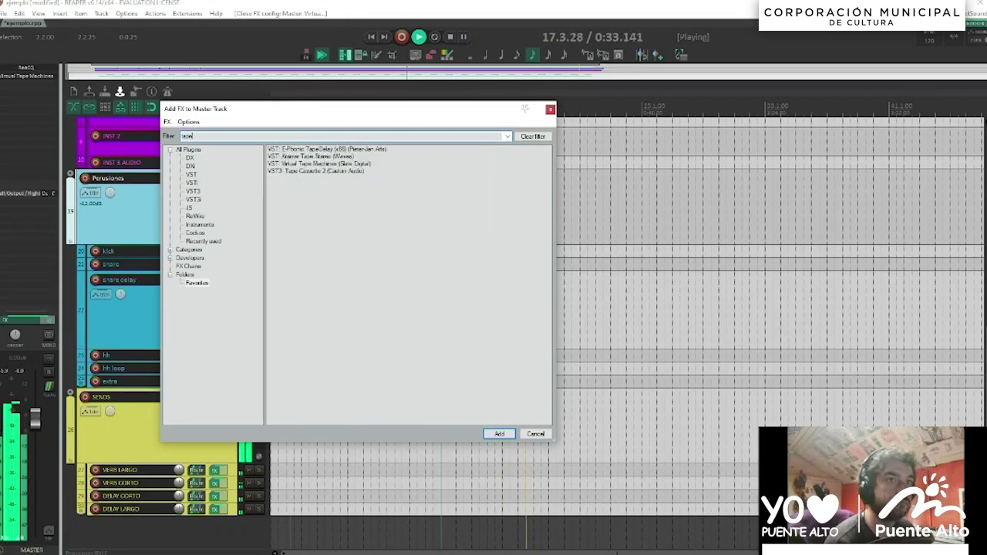
pyautogui.click(196, 151)
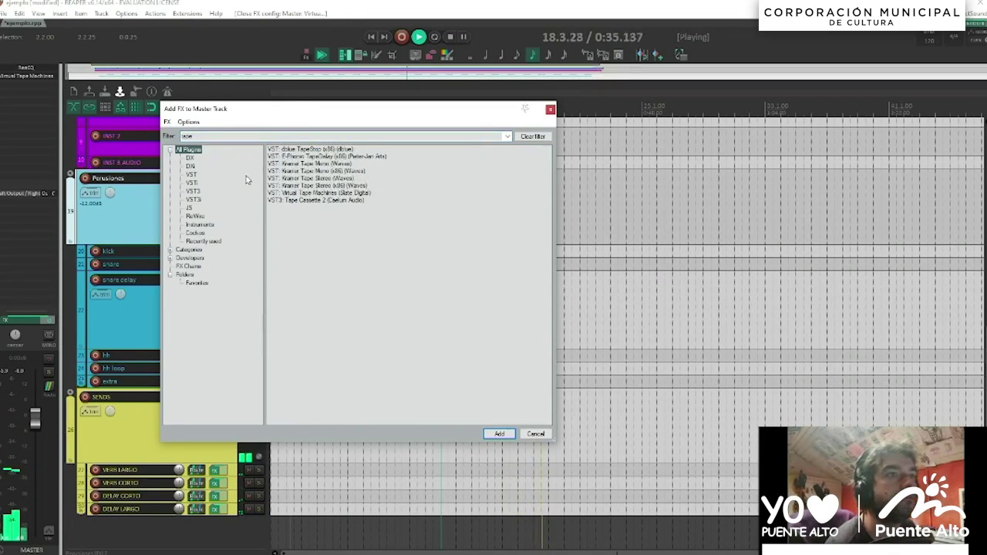
pyautogui.press('space')
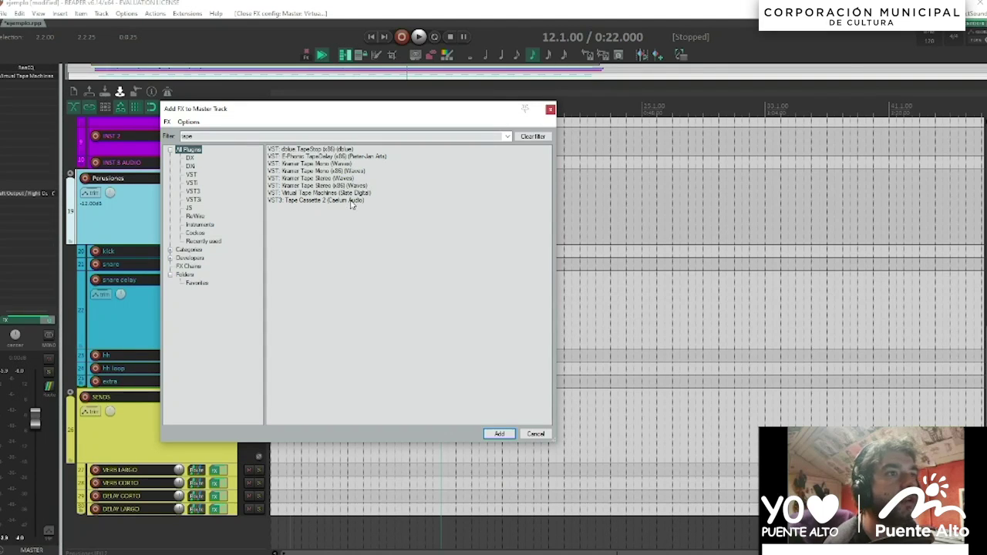
pyautogui.click(535, 433)
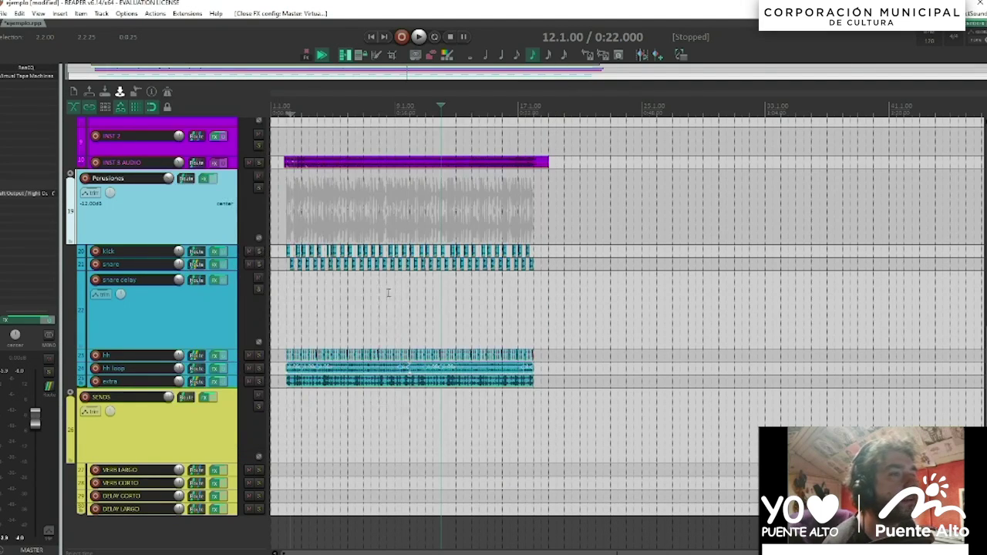
pyautogui.click(306, 299)
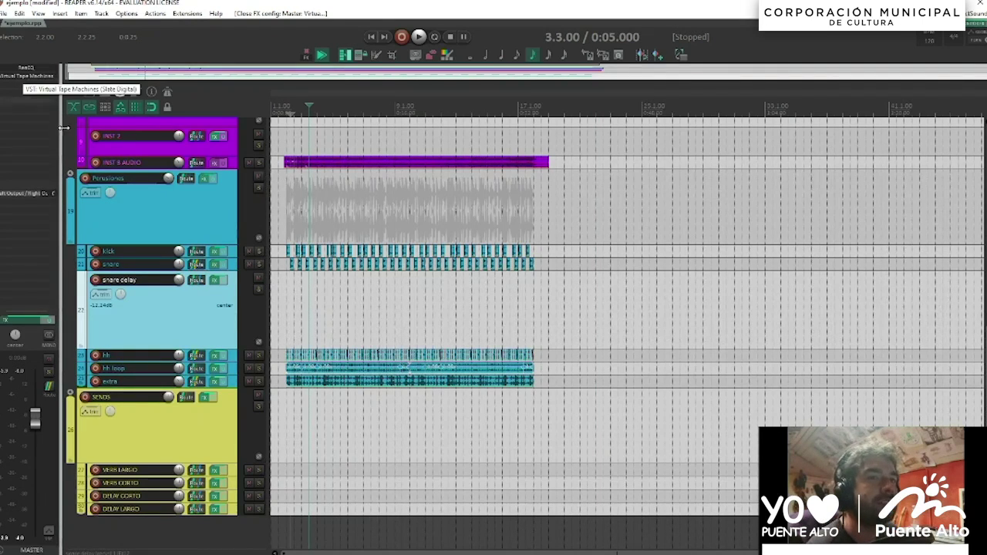
pyautogui.moveTo(124, 340); pyautogui.dragTo(133, 272)
pyautogui.scroll(5, 152, 237)
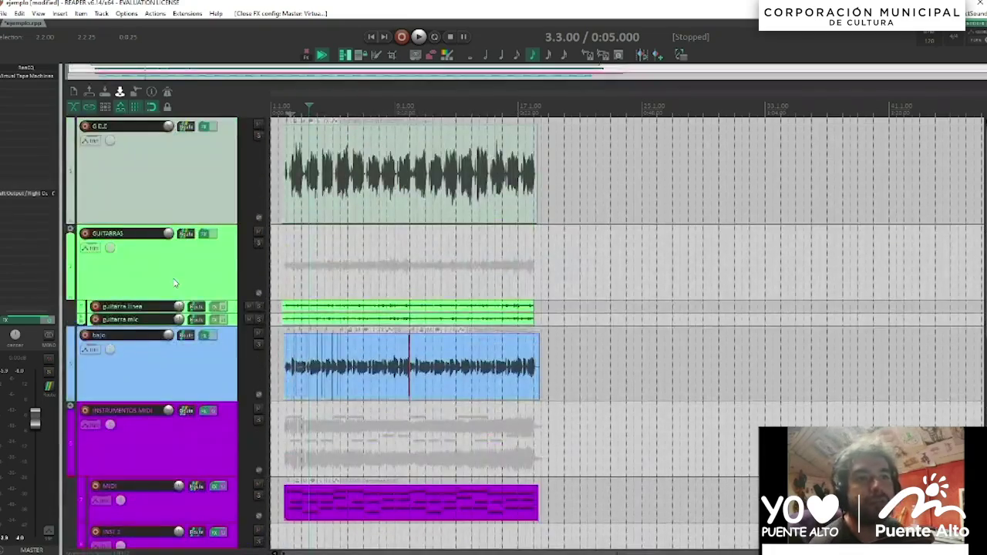
pyautogui.scroll(-5, 174, 284)
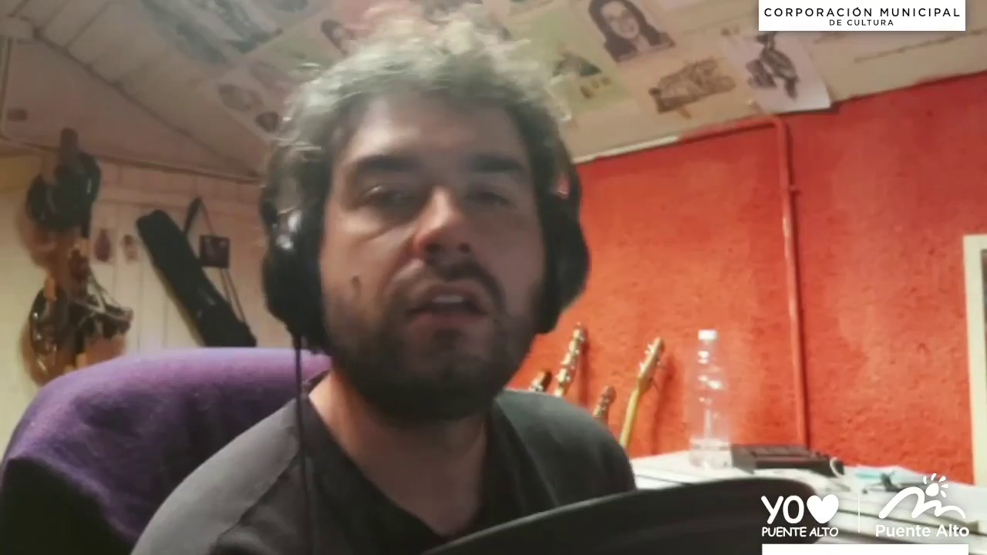